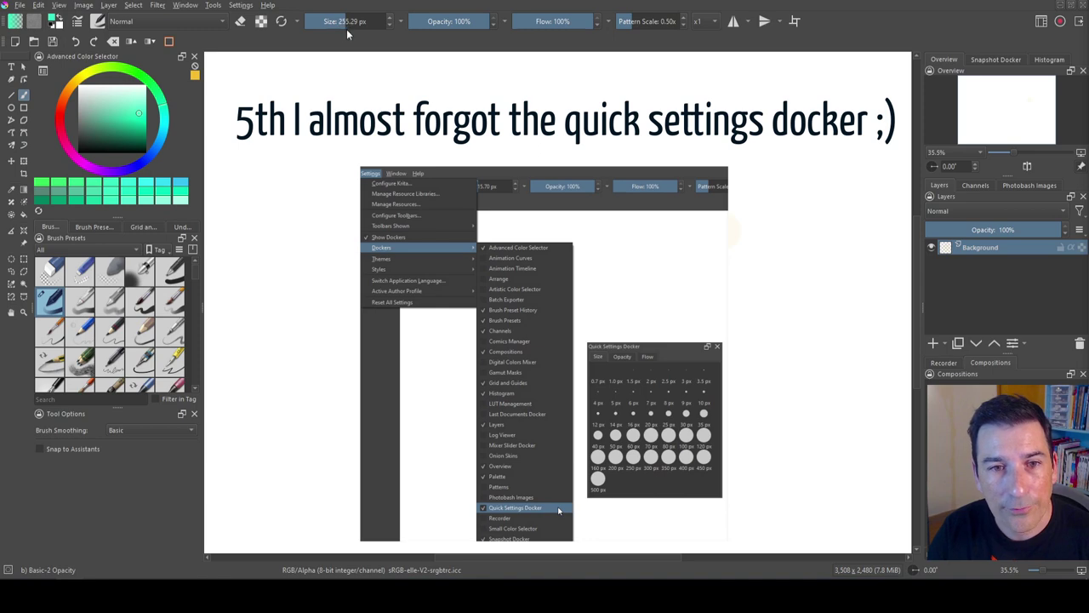
- Set the brush size to about 435 px and check the matching diameter in the brush tip settings
{"action": "left_click_drag", "start_coordinate": [345, 24], "coordinate": [354, 24]}
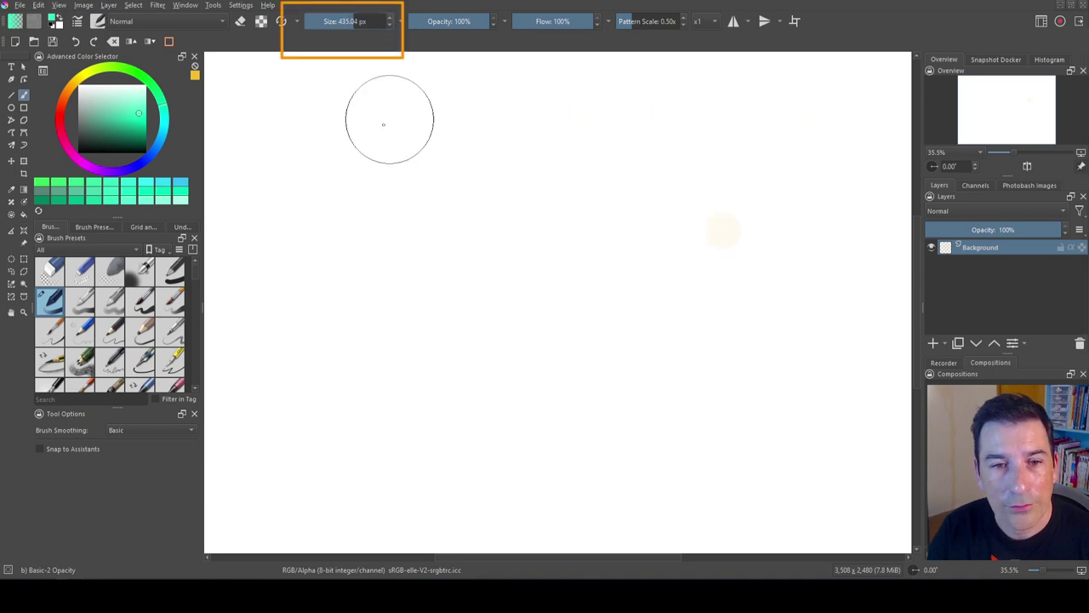
{"action": "left_click", "coordinate": [77, 22]}
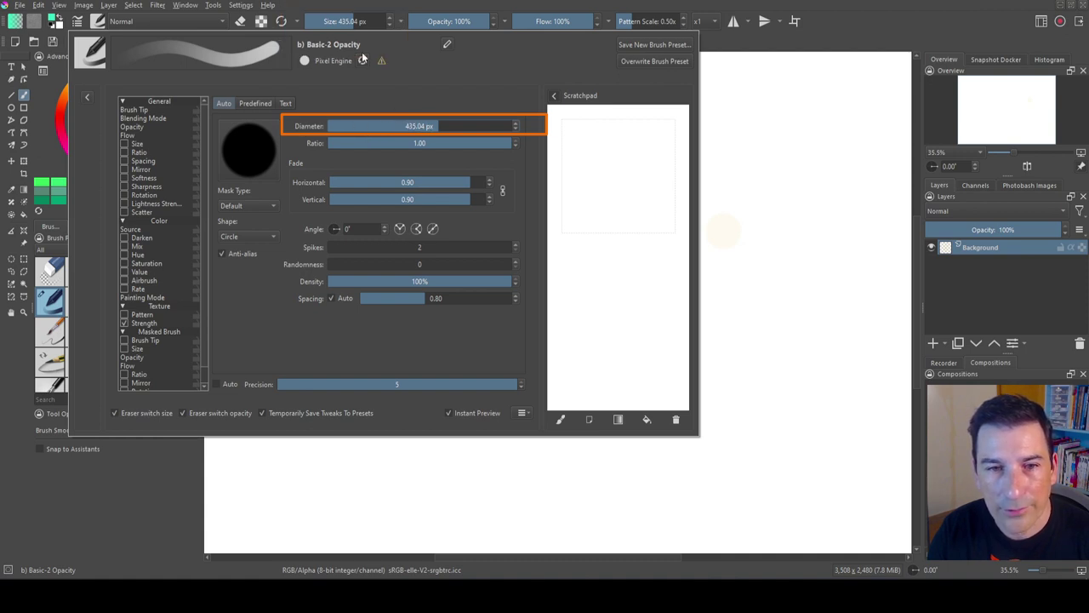
{"action": "key", "text": "Escape"}
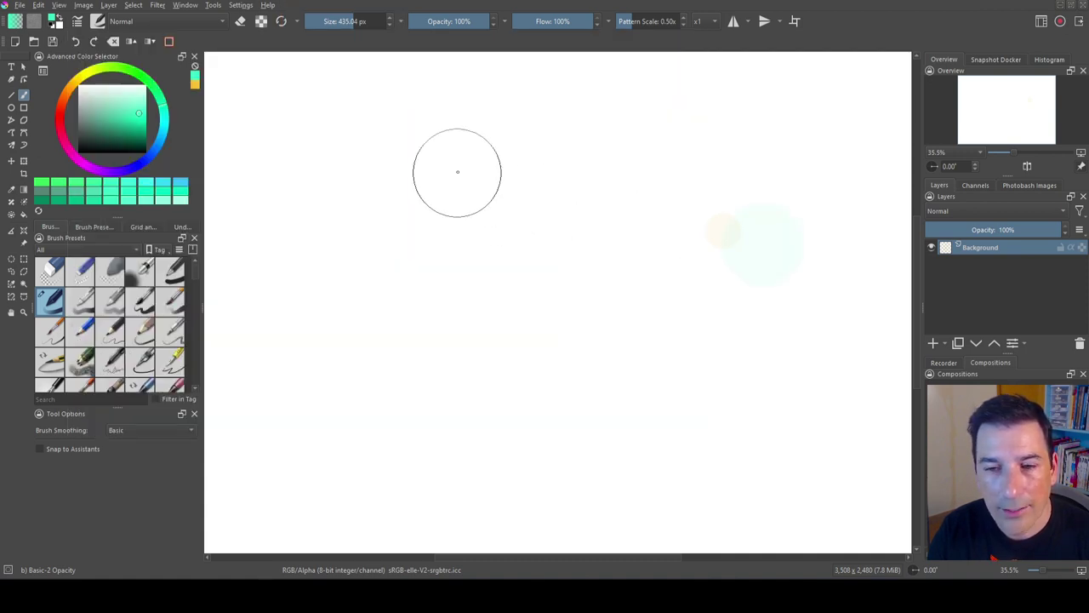
- Add the Size property to the current properties of the pop-up palette's brush HUD
{"action": "right_click", "coordinate": [550, 212]}
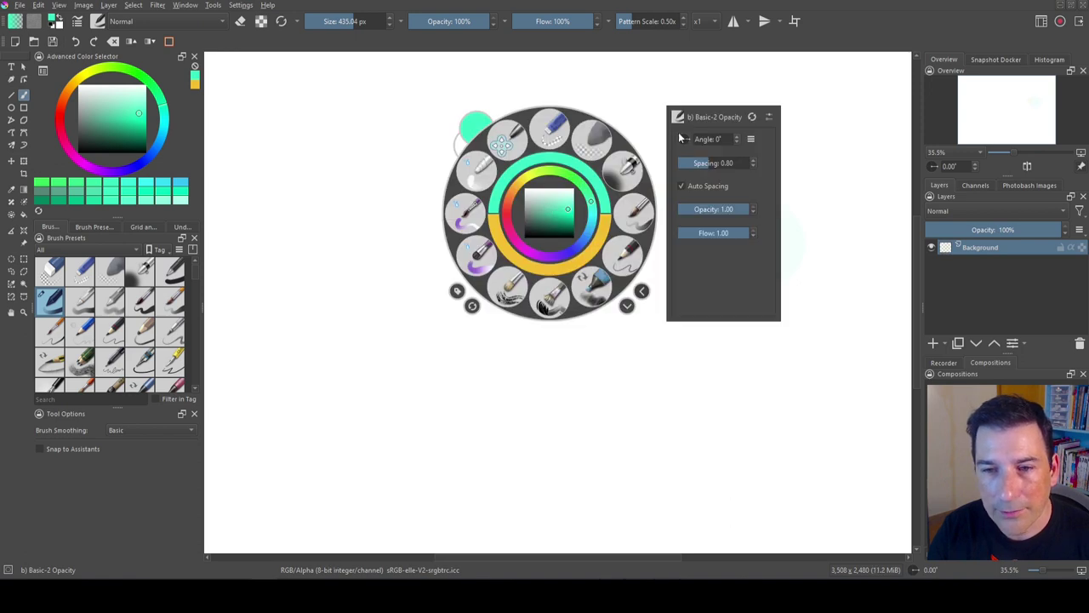
{"action": "left_click", "coordinate": [770, 118]}
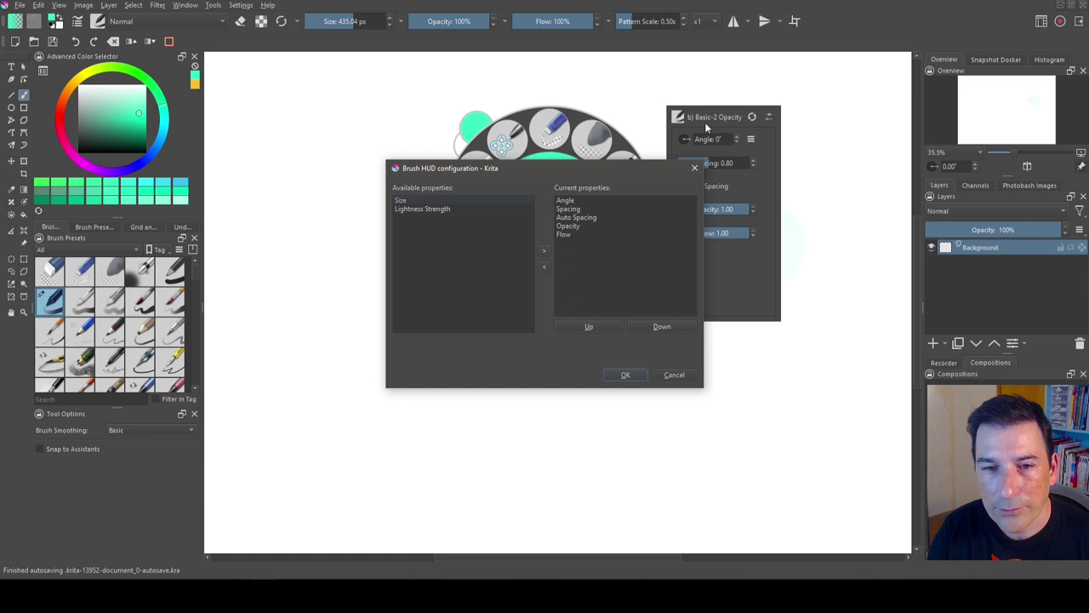
{"action": "left_click", "coordinate": [402, 202]}
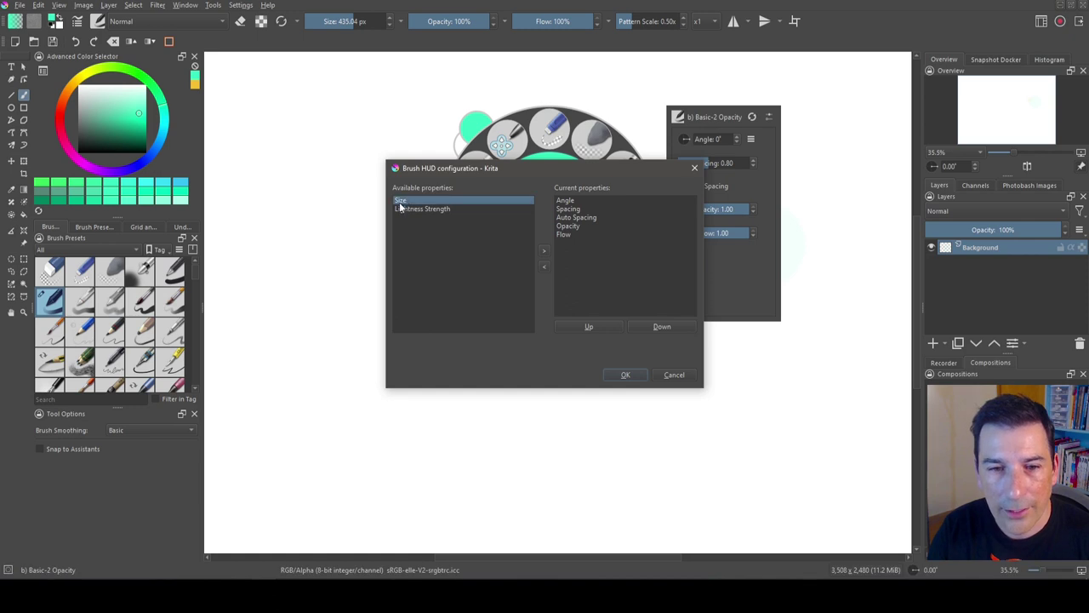
{"action": "left_click", "coordinate": [546, 254]}
{"action": "left_click", "coordinate": [636, 372]}
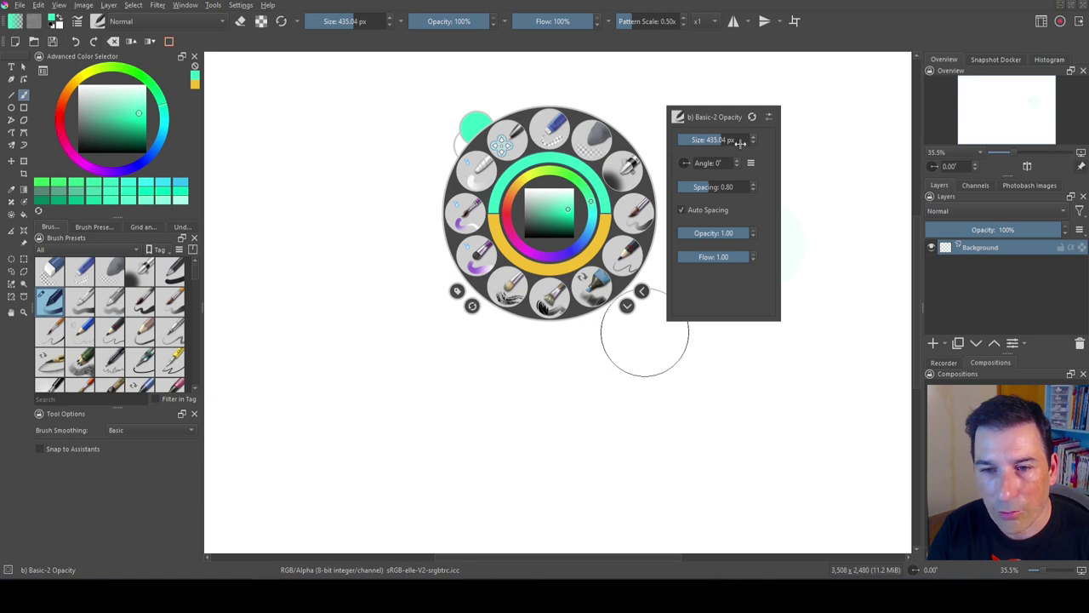
{"action": "right_click", "coordinate": [503, 214]}
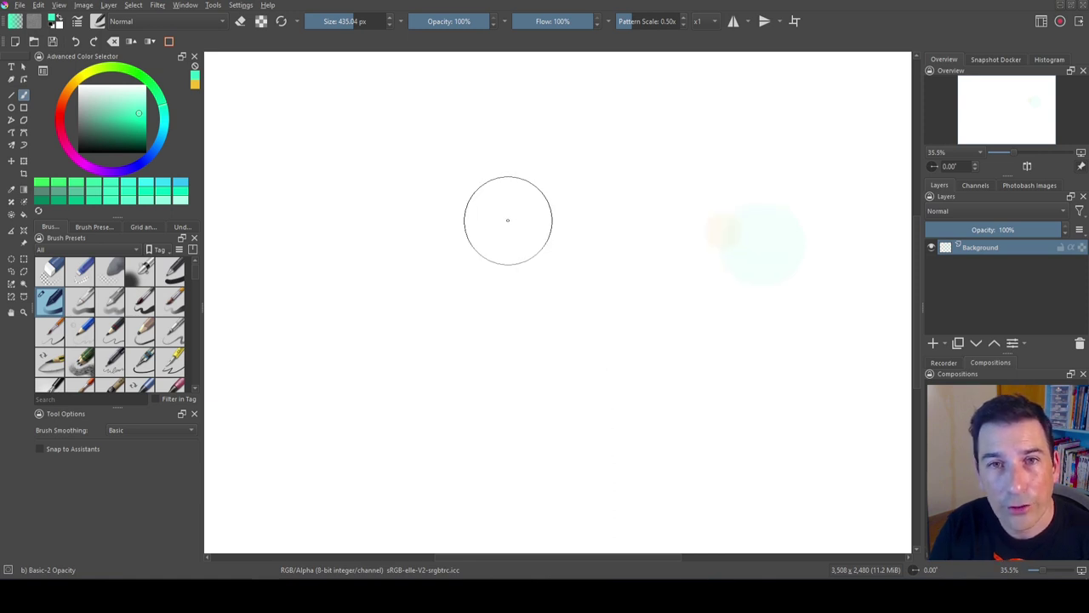
- Resize the brush to about 209 px directly on the canvas and paint a wavy horizontal test stroke near the canvas's upper edge
{"action": "mouse_move", "coordinate": [494, 214]}
{"action": "left_mouse_down"}
{"action": "mouse_move", "coordinate": [563, 213]}
{"action": "mouse_move", "coordinate": [496, 213]}
{"action": "left_mouse_up"}
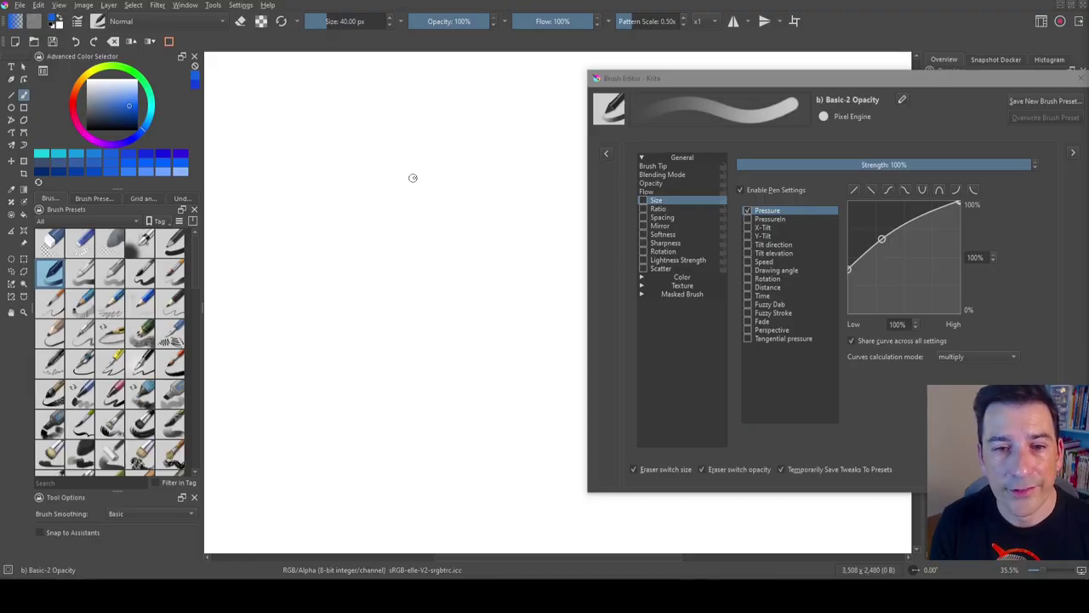
{"action": "left_click_drag", "start_coordinate": [413, 177], "coordinate": [416, 175]}
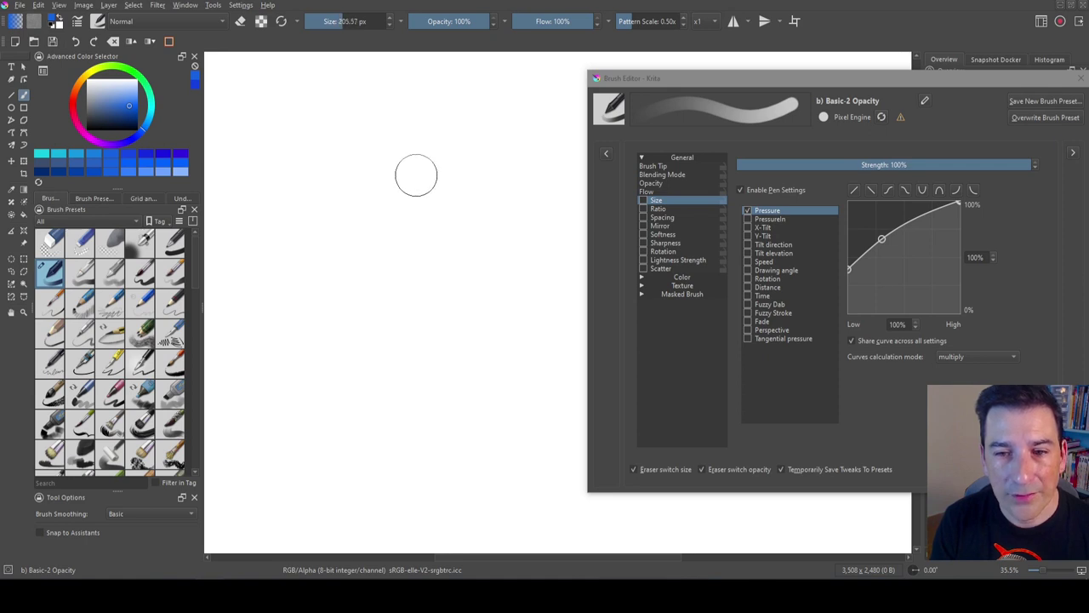
{"action": "mouse_move", "coordinate": [262, 147]}
{"action": "left_mouse_down"}
{"action": "mouse_move", "coordinate": [381, 168]}
{"action": "mouse_move", "coordinate": [546, 159]}
{"action": "left_mouse_up"}
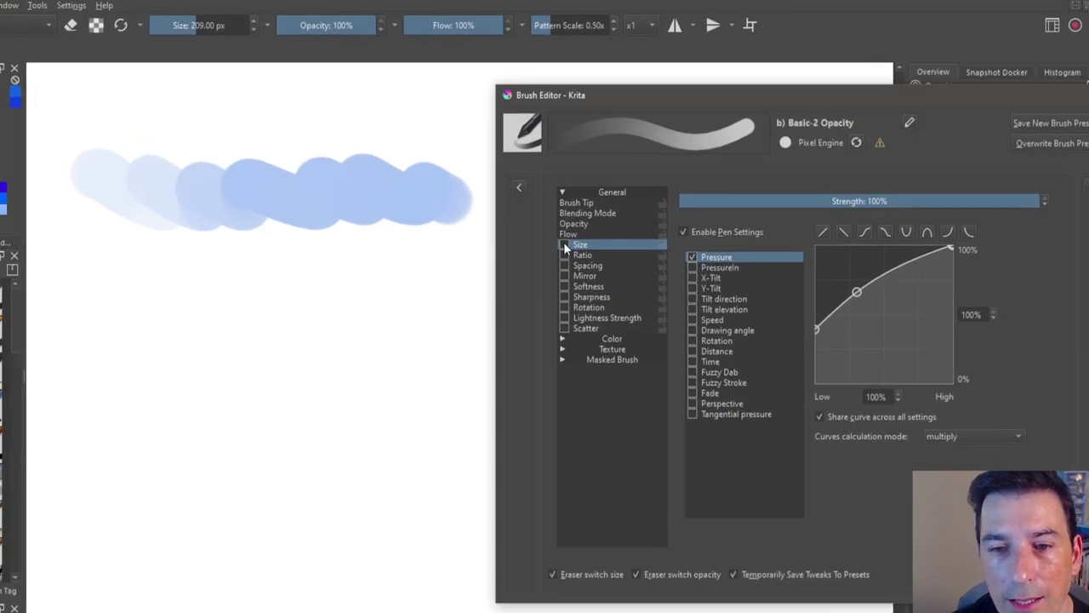
- Enable Size for the brush, lower the start of its Pressure curve to about 10%, and try extra curve points before deleting them
{"action": "left_click", "coordinate": [565, 244]}
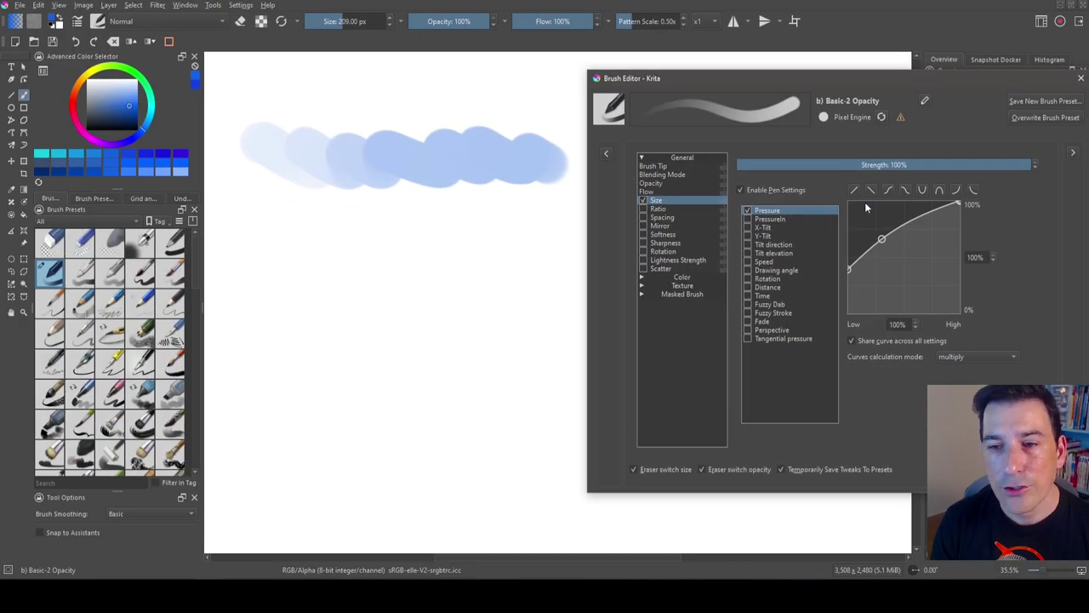
{"action": "left_click_drag", "start_coordinate": [850, 269], "coordinate": [849, 302]}
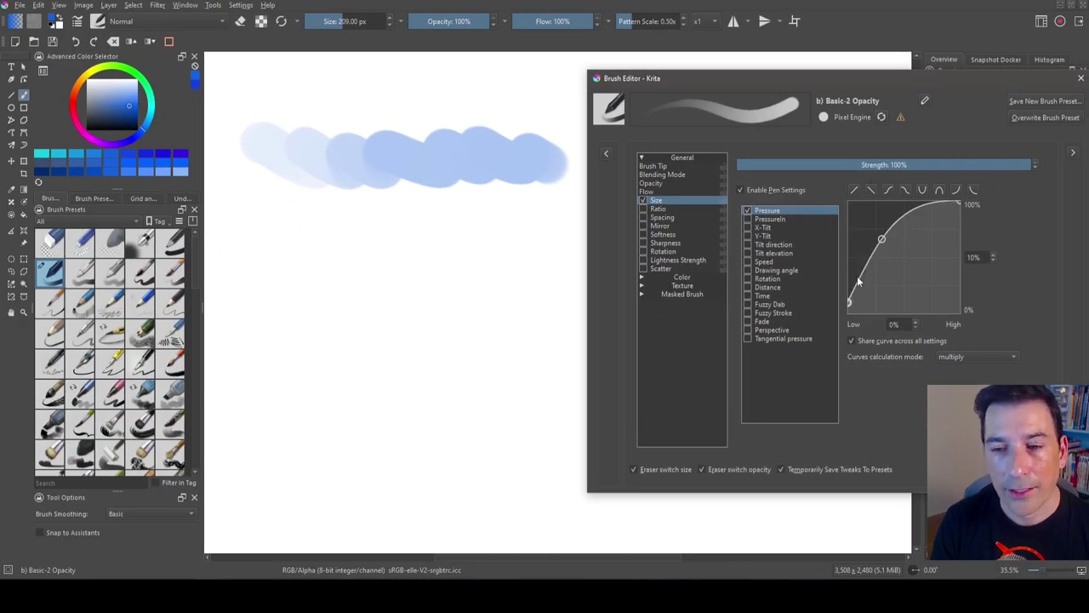
{"action": "left_click", "coordinate": [864, 285]}
{"action": "left_click_drag", "start_coordinate": [881, 239], "coordinate": [902, 219]}
{"action": "left_click", "coordinate": [895, 223]}
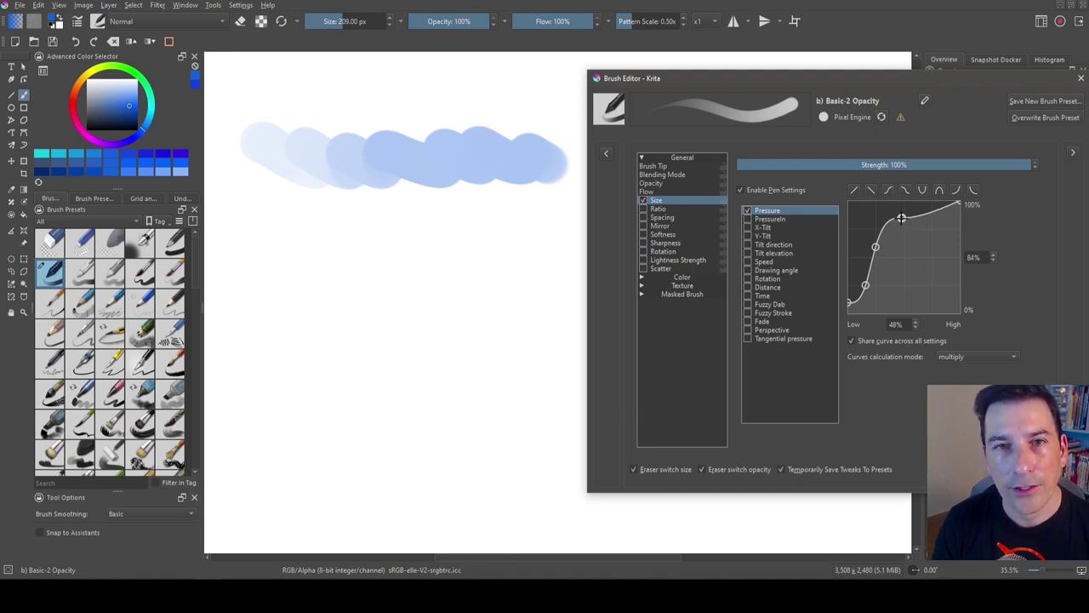
{"action": "key", "text": "Delete"}
{"action": "key", "text": "Delete"}
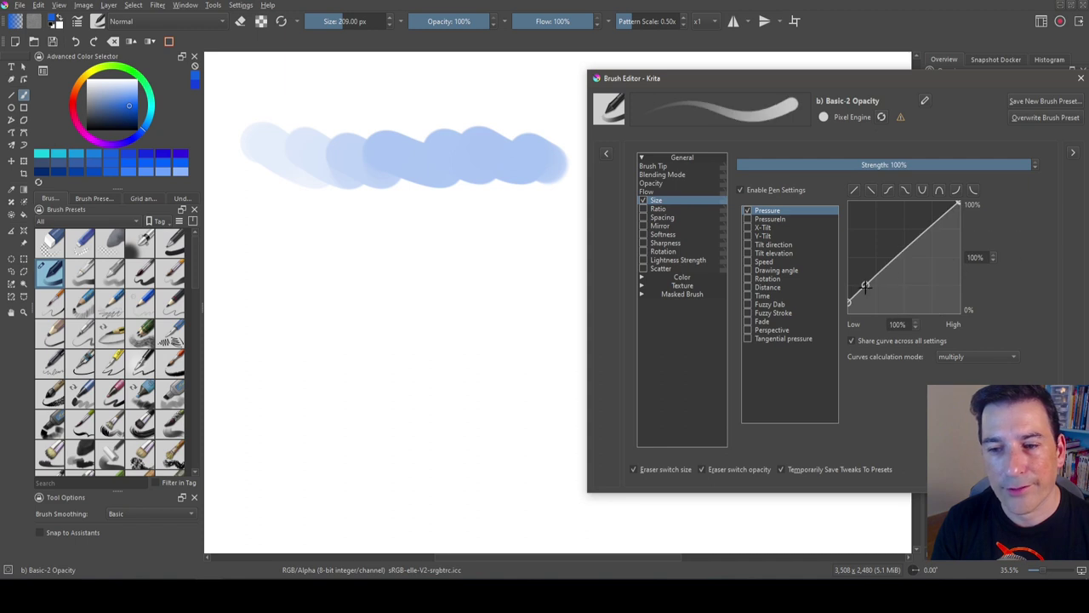
- Try a zigzag Pressure curve with several added points, and reset it to the linear preset
{"action": "left_click_drag", "start_coordinate": [864, 287], "coordinate": [919, 292]}
{"action": "left_click_drag", "start_coordinate": [937, 239], "coordinate": [937, 215]}
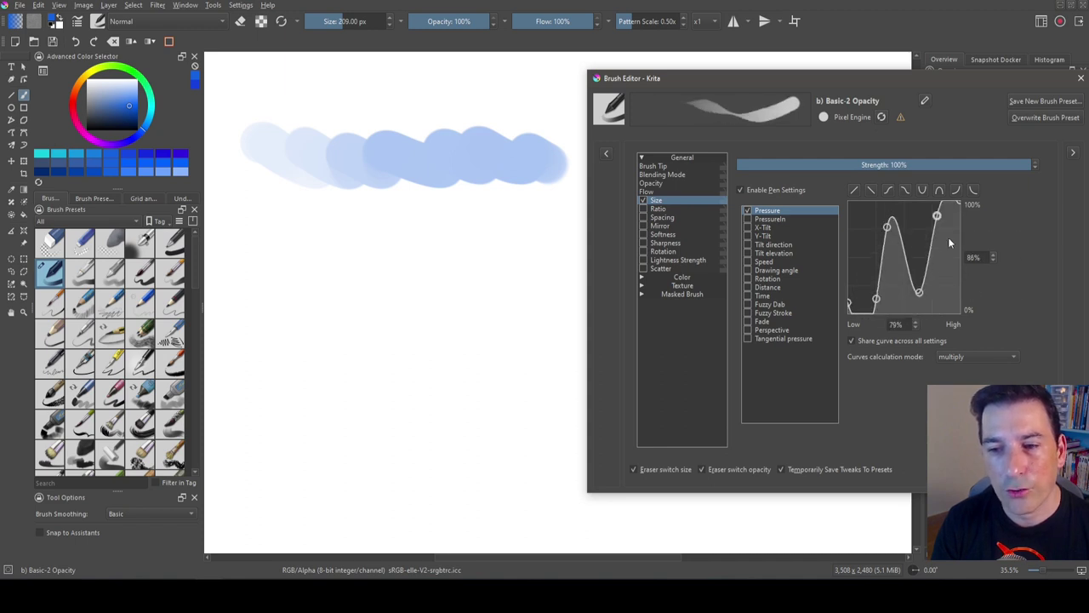
{"action": "left_click", "coordinate": [947, 241]}
{"action": "left_click", "coordinate": [852, 192]}
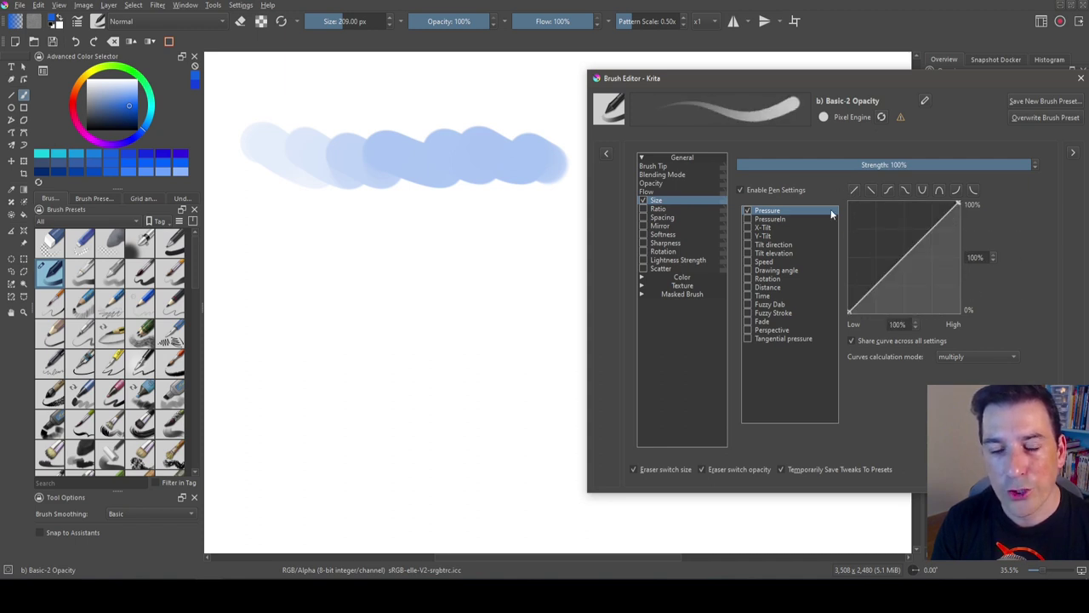
- Shape the Size Pressure curve by hand into an S with two added points, and replace it with the S-shaped preset
{"action": "left_click_drag", "start_coordinate": [879, 293], "coordinate": [873, 295]}
{"action": "left_click_drag", "start_coordinate": [920, 230], "coordinate": [932, 217]}
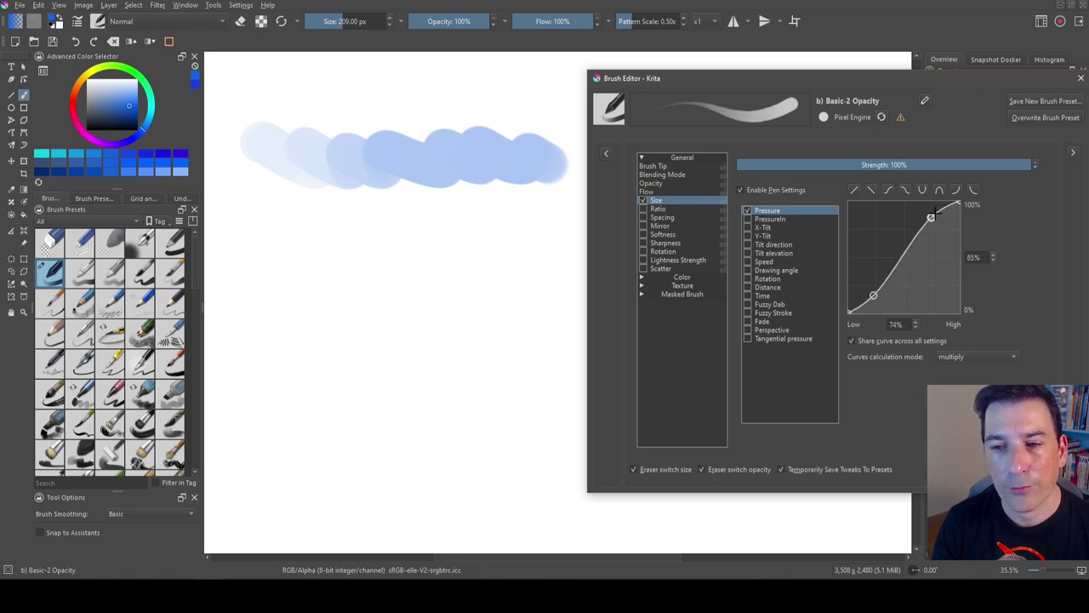
{"action": "left_click_drag", "start_coordinate": [873, 296], "coordinate": [870, 304]}
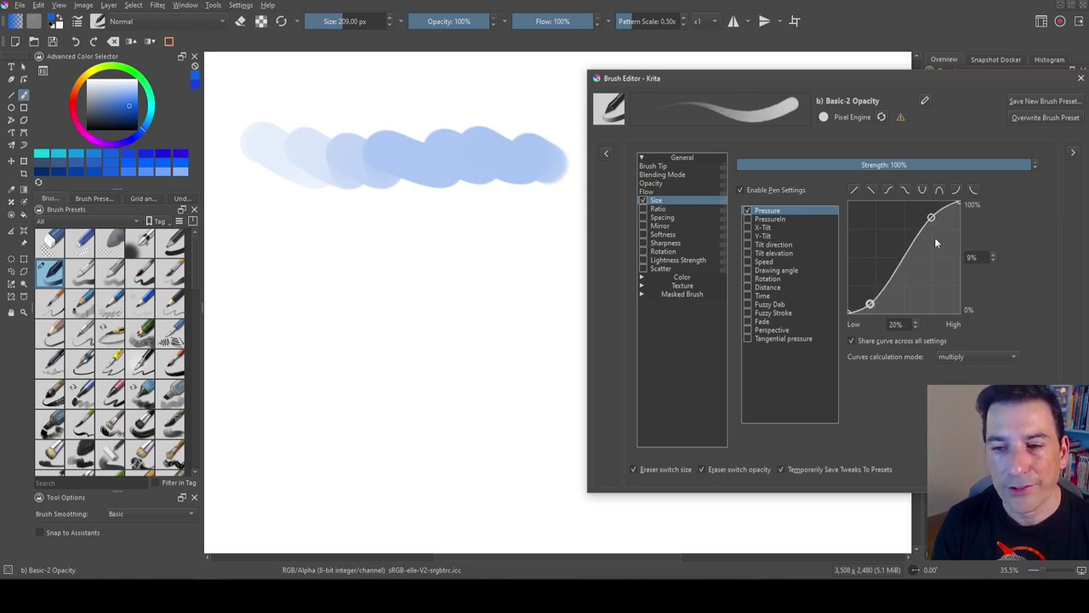
{"action": "left_click_drag", "start_coordinate": [931, 217], "coordinate": [937, 209]}
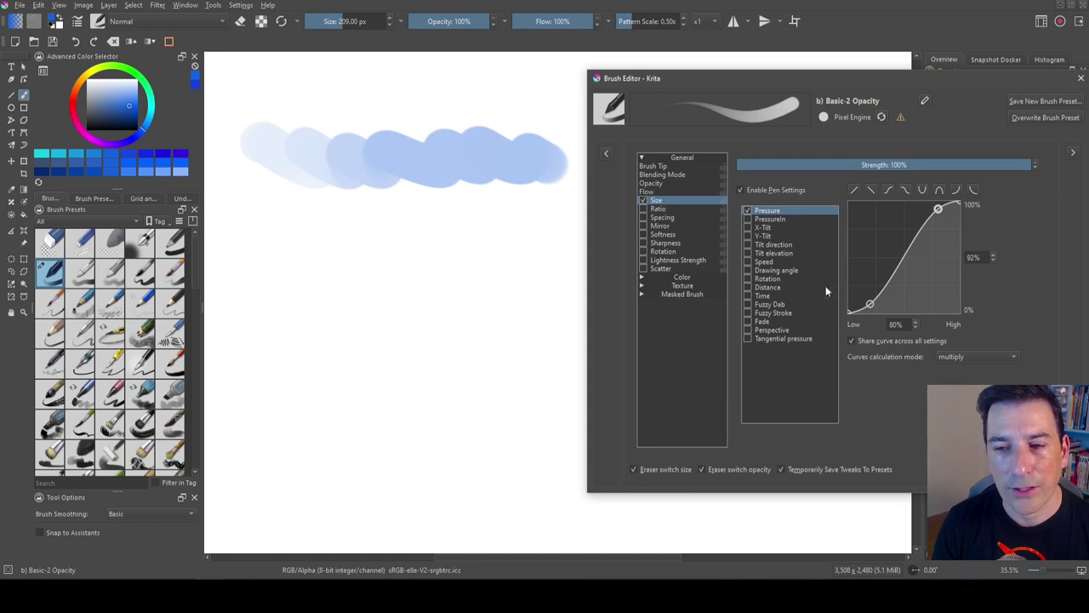
{"action": "left_click", "coordinate": [889, 189]}
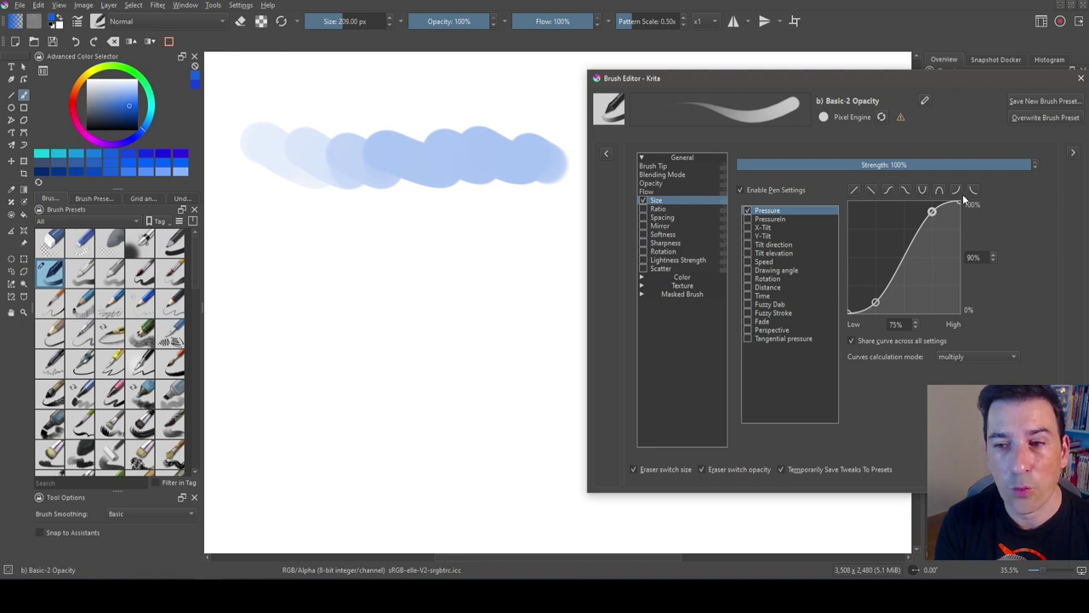
- Enable Fuzzy Dab as an additional Size sensor and compare its curve with the Pressure curve
{"action": "left_click", "coordinate": [747, 304]}
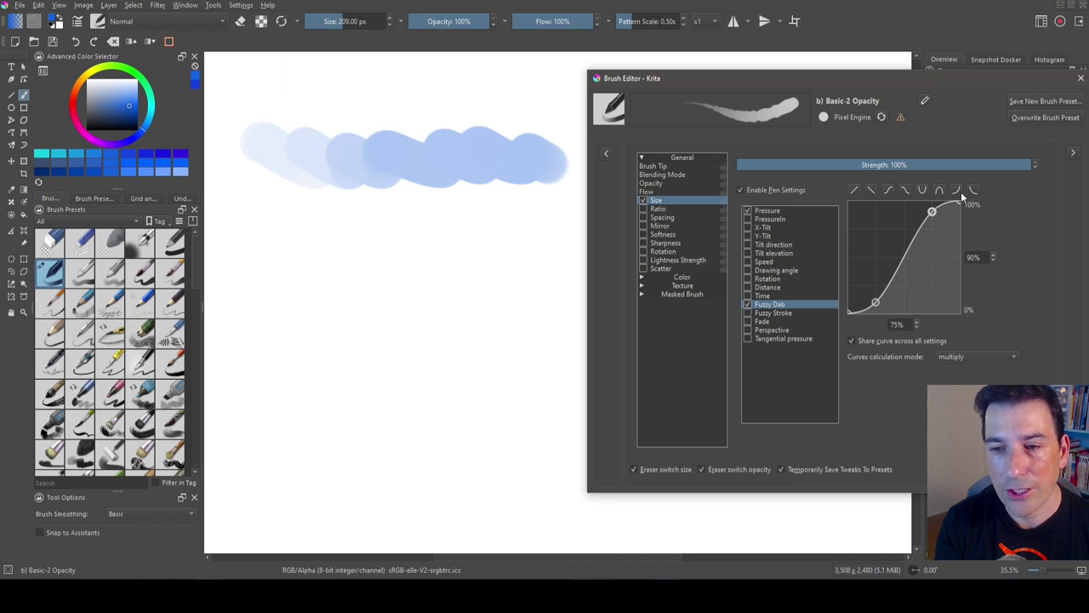
{"action": "left_click", "coordinate": [791, 211]}
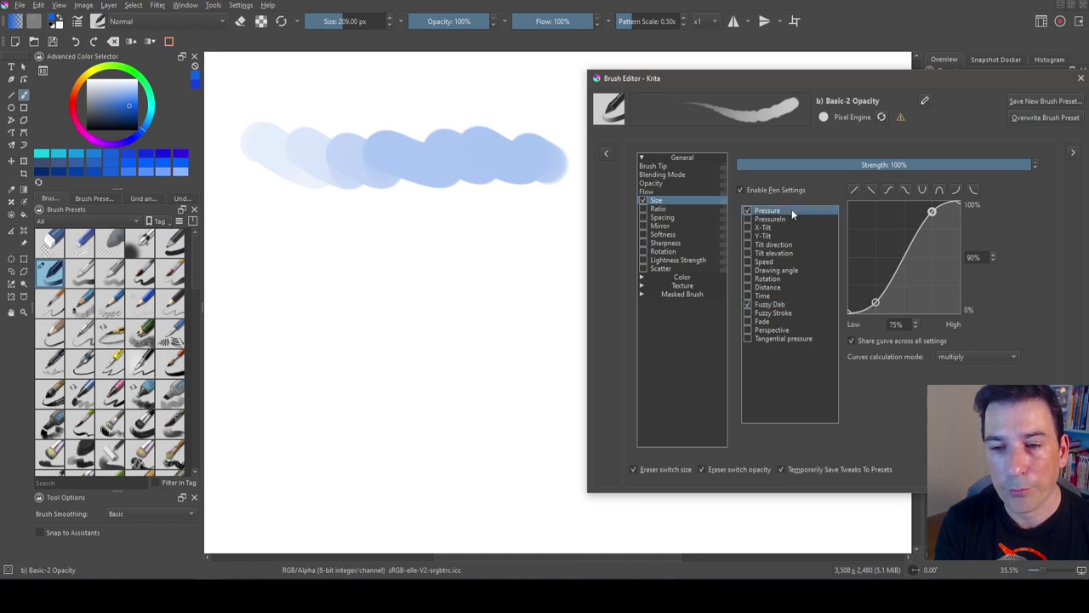
{"action": "left_click", "coordinate": [784, 304]}
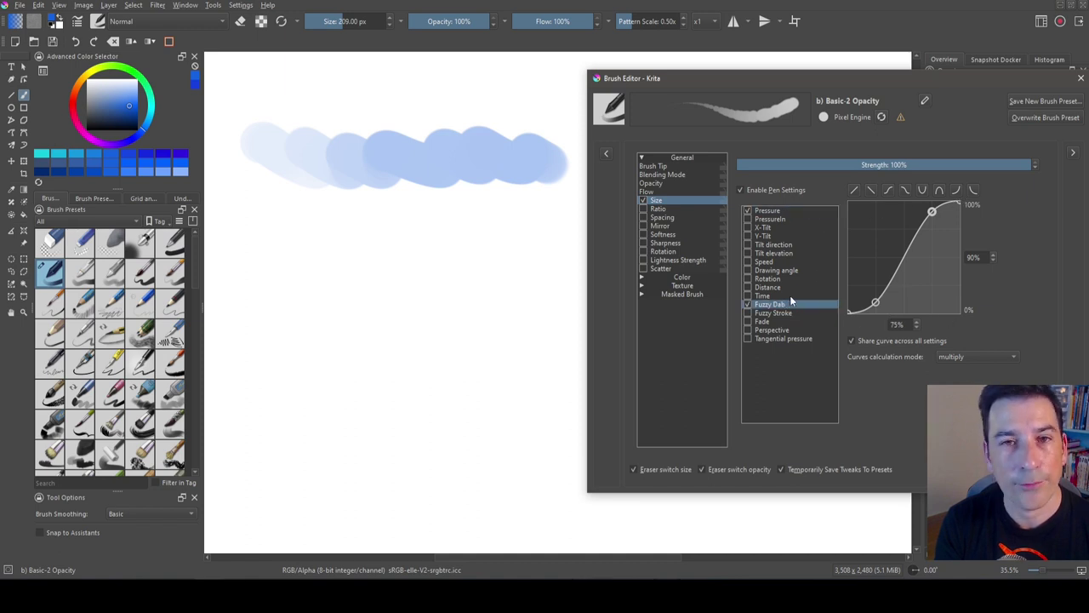
- Turn off curve sharing across all settings, give Pressure its own curve with added points, and compare it with the Fuzzy Dab curve
{"action": "left_click", "coordinate": [783, 212]}
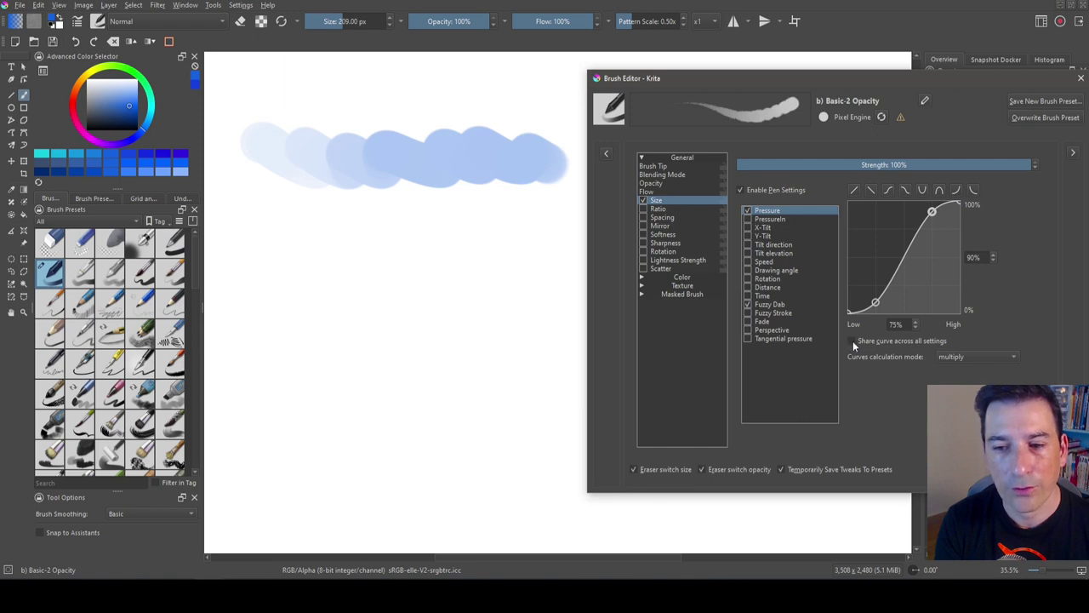
{"action": "left_click_drag", "start_coordinate": [875, 303], "coordinate": [879, 279]}
{"action": "left_click_drag", "start_coordinate": [909, 242], "coordinate": [939, 205]}
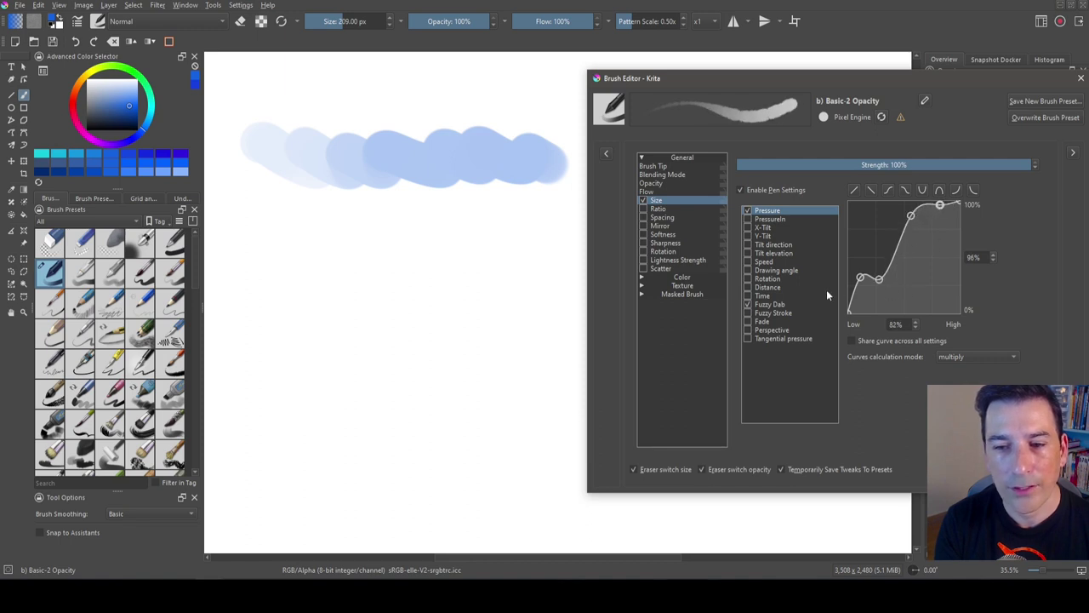
{"action": "left_click", "coordinate": [776, 305]}
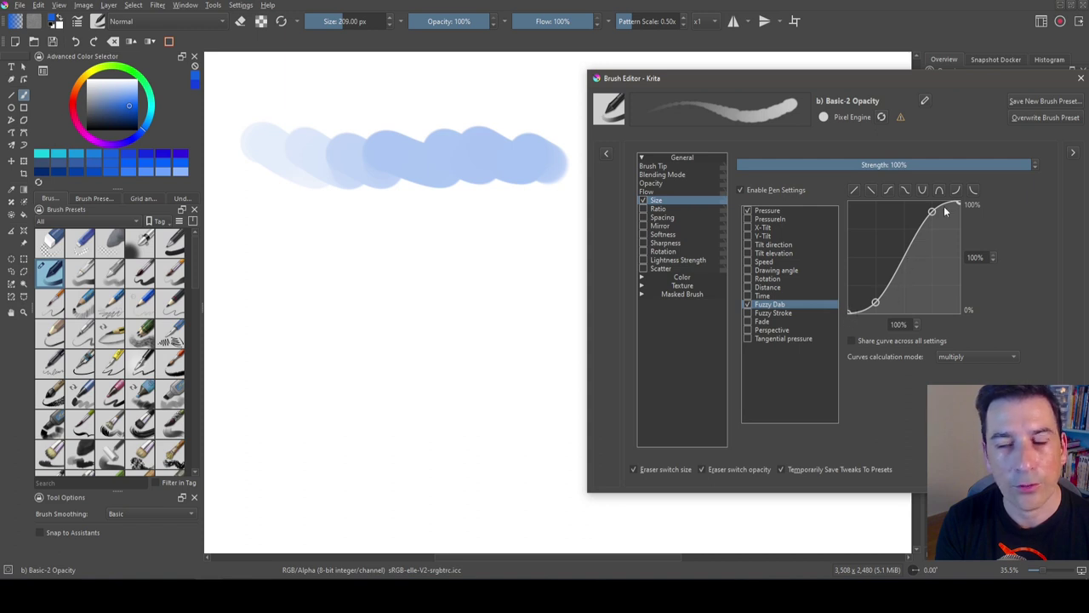
{"action": "left_click", "coordinate": [801, 211]}
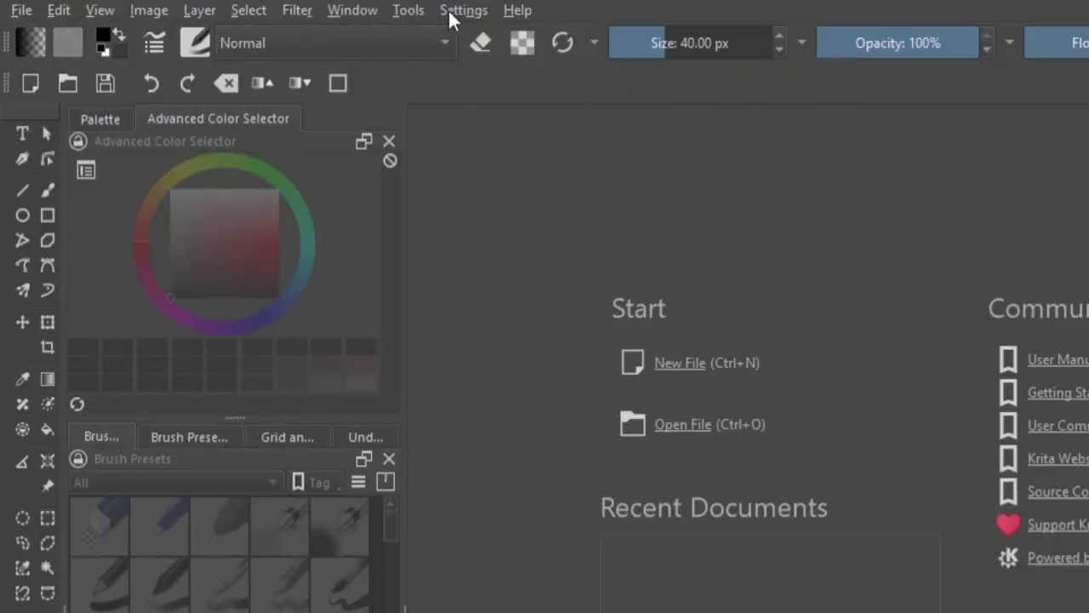
- Open the general miscellaneous preferences and select the maximum brush size value for editing
{"action": "left_click", "coordinate": [451, 11]}
{"action": "left_click", "coordinate": [469, 34]}
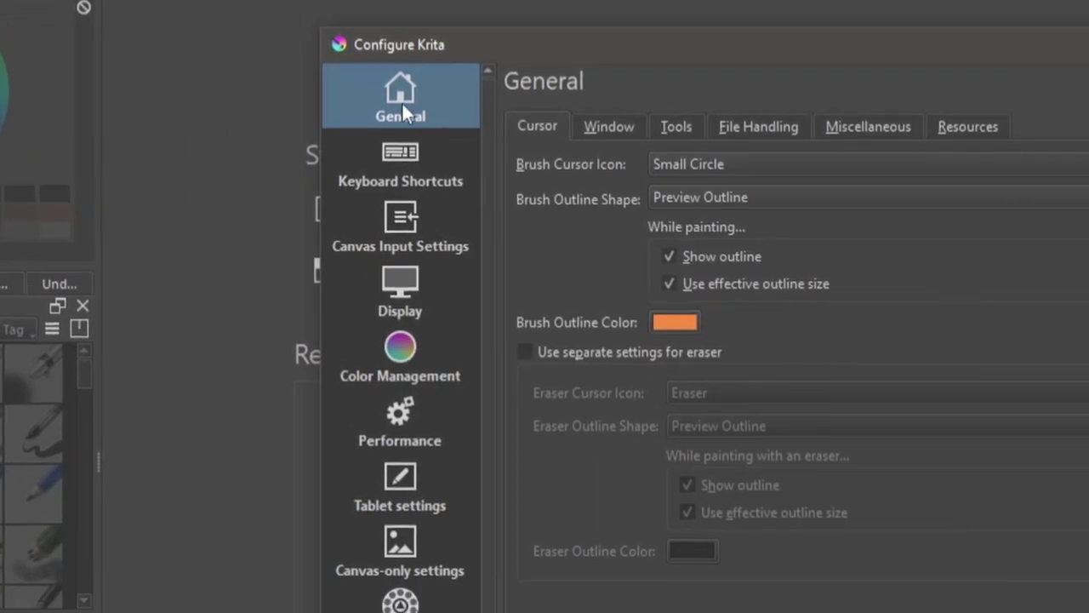
{"action": "left_click", "coordinate": [868, 127]}
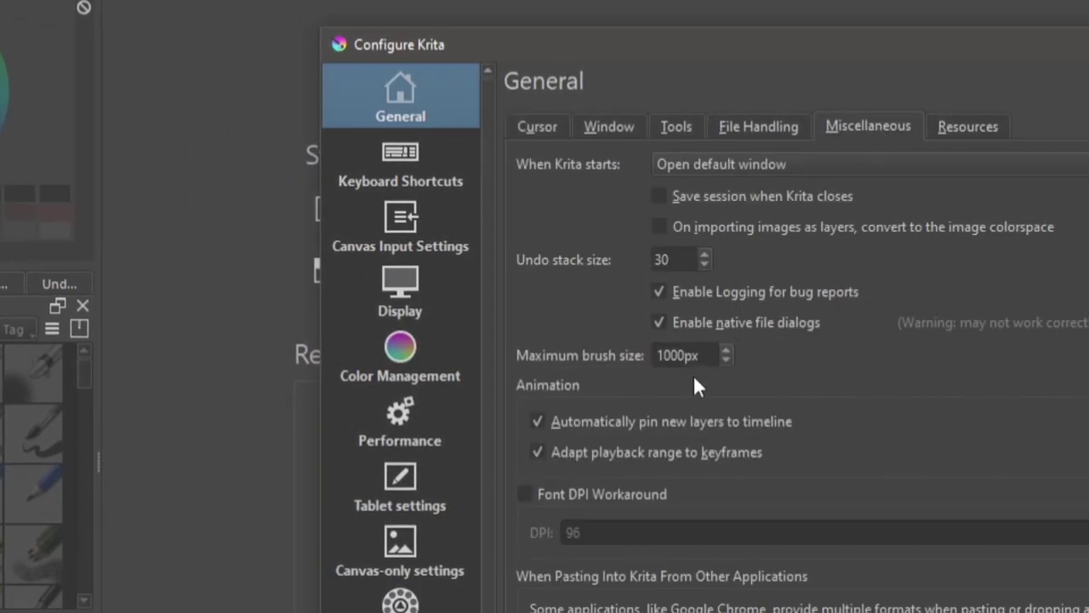
{"action": "left_click_drag", "start_coordinate": [689, 355], "coordinate": [648, 349]}
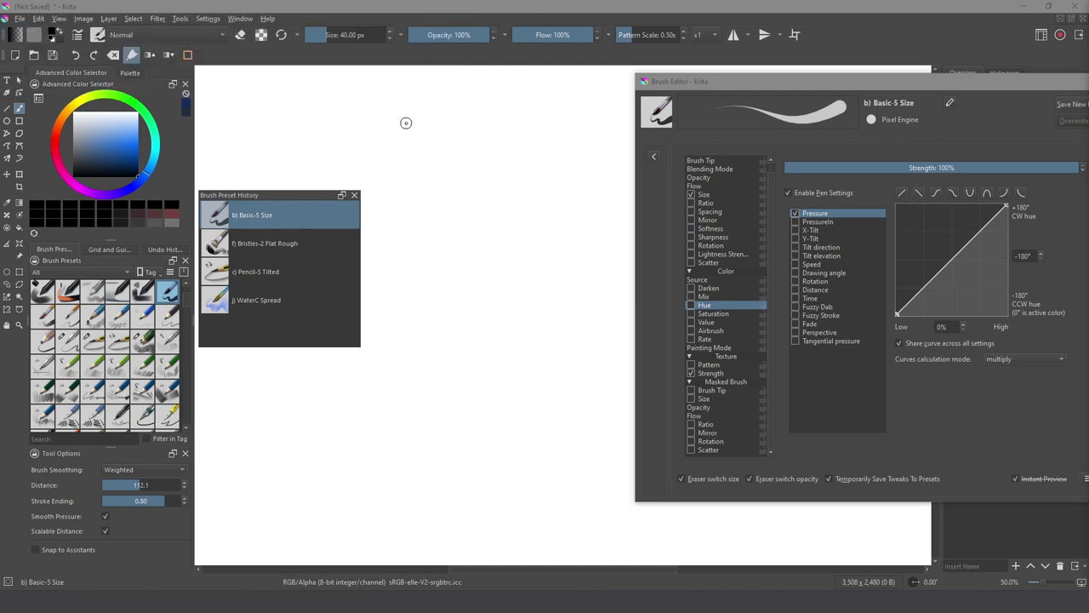
- Show the Size pressure settings of the b) Basic-5 Size preset and paint a long wavy vertical stroke with it
{"action": "left_click", "coordinate": [705, 196]}
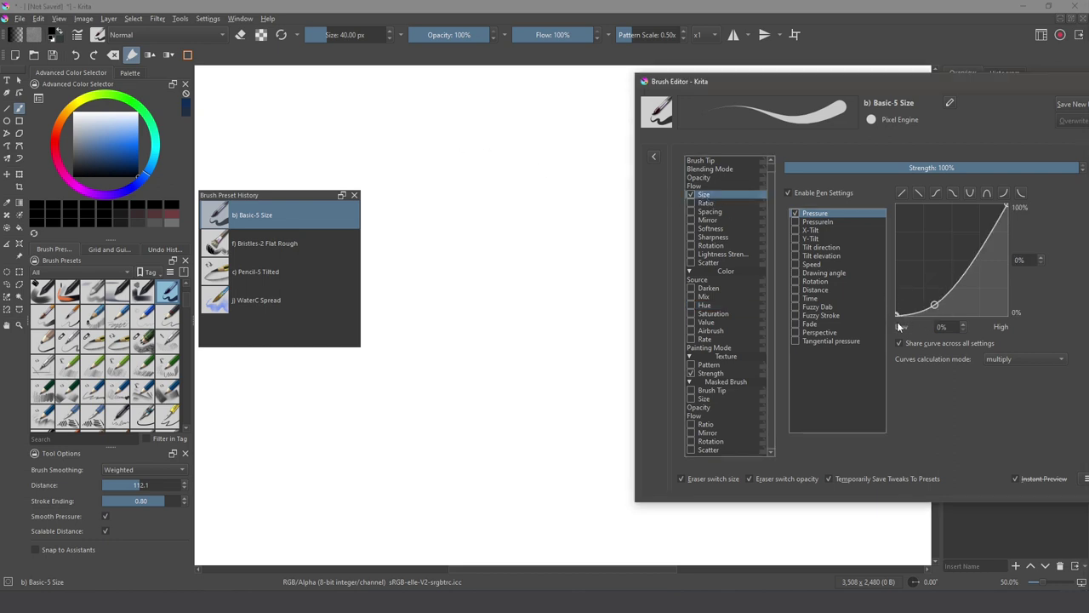
{"action": "left_click_drag", "start_coordinate": [384, 121], "coordinate": [388, 143]}
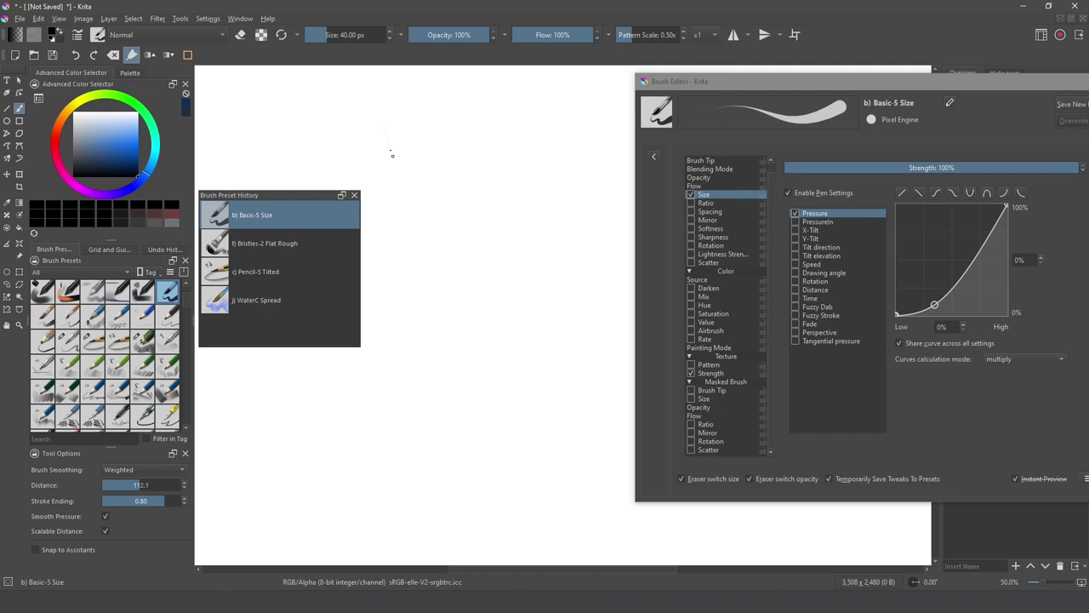
{"action": "mouse_move", "coordinate": [410, 217]}
{"action": "left_mouse_down"}
{"action": "mouse_move", "coordinate": [384, 366]}
{"action": "mouse_move", "coordinate": [402, 499]}
{"action": "left_mouse_up"}
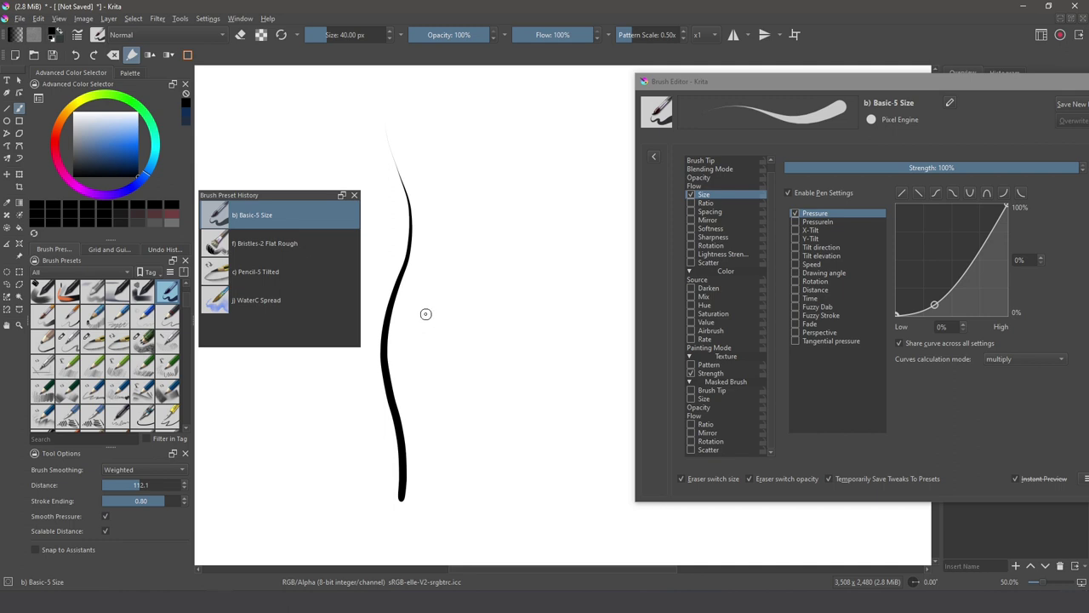
- Paint a wavy vertical stroke with f) Bristles-2 Flat Rough and textured shading beside it with c) Pencil-5 Tilted
{"action": "key", "text": "slash"}
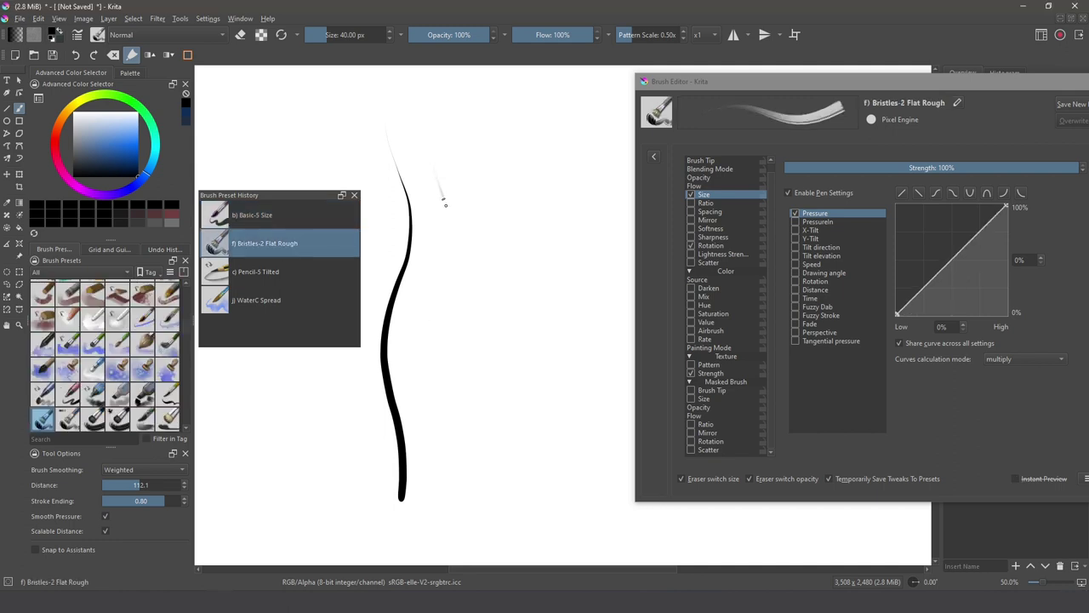
{"action": "mouse_move", "coordinate": [445, 204]}
{"action": "left_mouse_down"}
{"action": "mouse_move", "coordinate": [429, 336]}
{"action": "mouse_move", "coordinate": [452, 488]}
{"action": "left_mouse_up"}
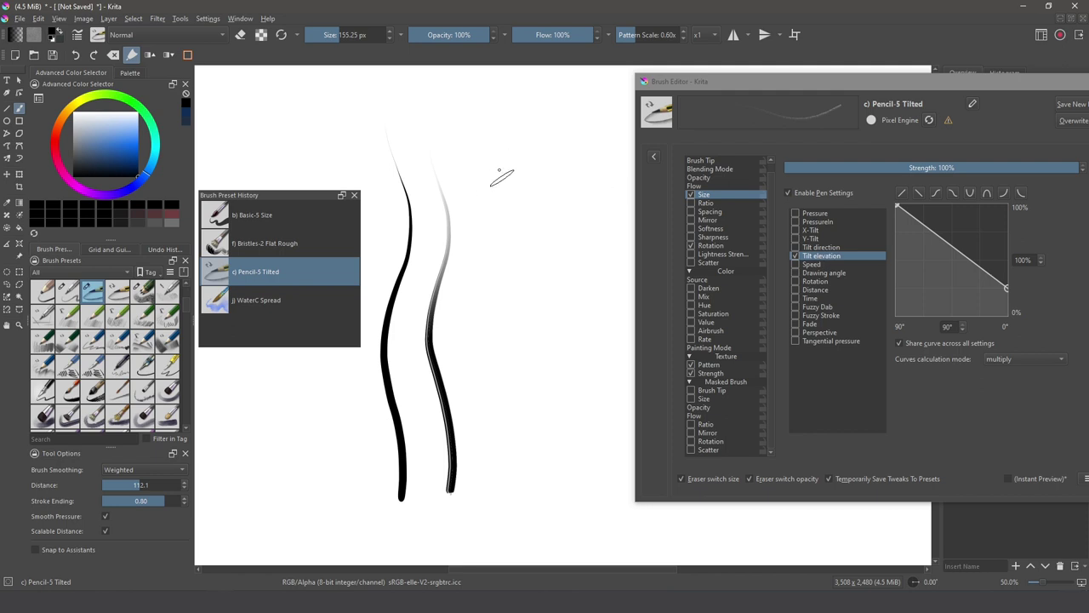
{"action": "mouse_move", "coordinate": [502, 176]}
{"action": "left_mouse_down"}
{"action": "mouse_move", "coordinate": [513, 171]}
{"action": "mouse_move", "coordinate": [489, 204]}
{"action": "mouse_move", "coordinate": [502, 217]}
{"action": "mouse_move", "coordinate": [487, 271]}
{"action": "left_mouse_up"}
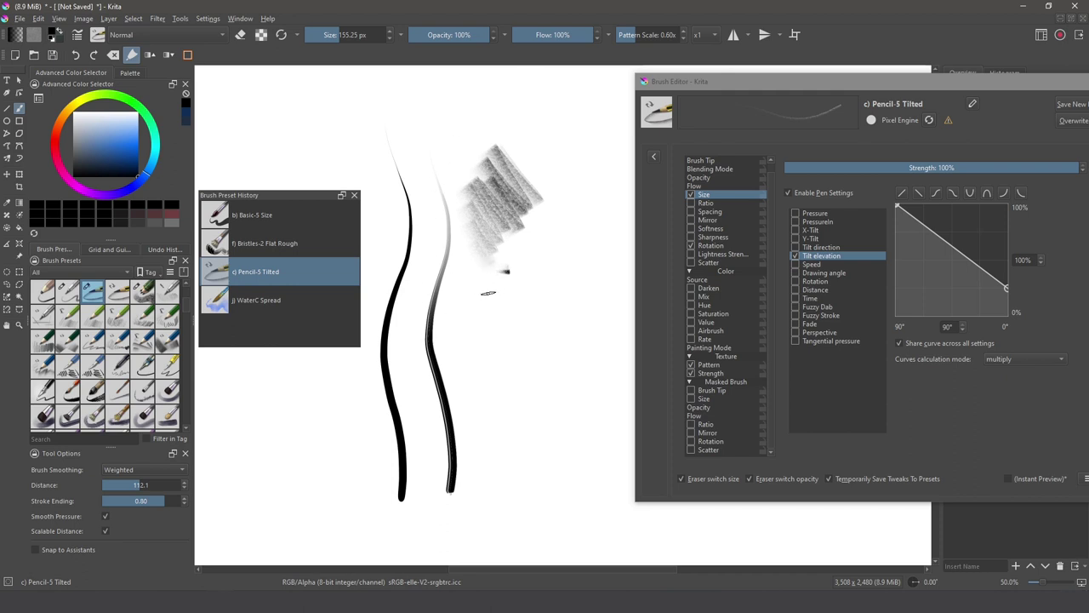
{"action": "left_click_drag", "start_coordinate": [500, 290], "coordinate": [525, 326]}
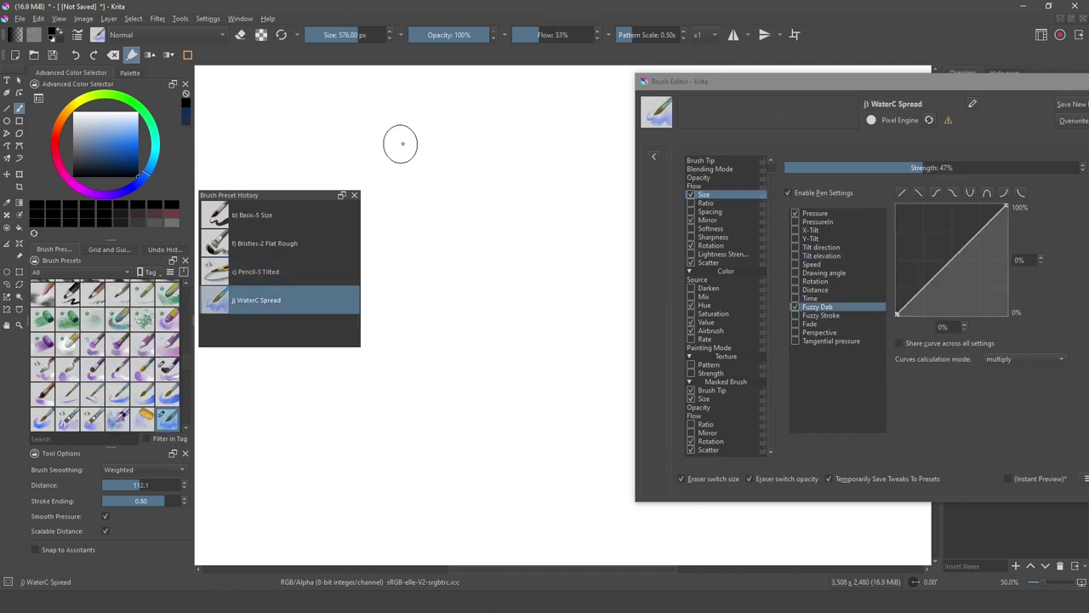
- Paint a winding stroke with j) WaterC Spread and examine its Opacity and Size pressure curves
{"action": "mouse_move", "coordinate": [389, 118]}
{"action": "left_mouse_down"}
{"action": "mouse_move", "coordinate": [413, 161]}
{"action": "mouse_move", "coordinate": [471, 196]}
{"action": "mouse_move", "coordinate": [483, 236]}
{"action": "mouse_move", "coordinate": [465, 280]}
{"action": "mouse_move", "coordinate": [542, 350]}
{"action": "mouse_move", "coordinate": [563, 399]}
{"action": "mouse_move", "coordinate": [550, 415]}
{"action": "mouse_move", "coordinate": [526, 352]}
{"action": "mouse_move", "coordinate": [464, 289]}
{"action": "left_mouse_up"}
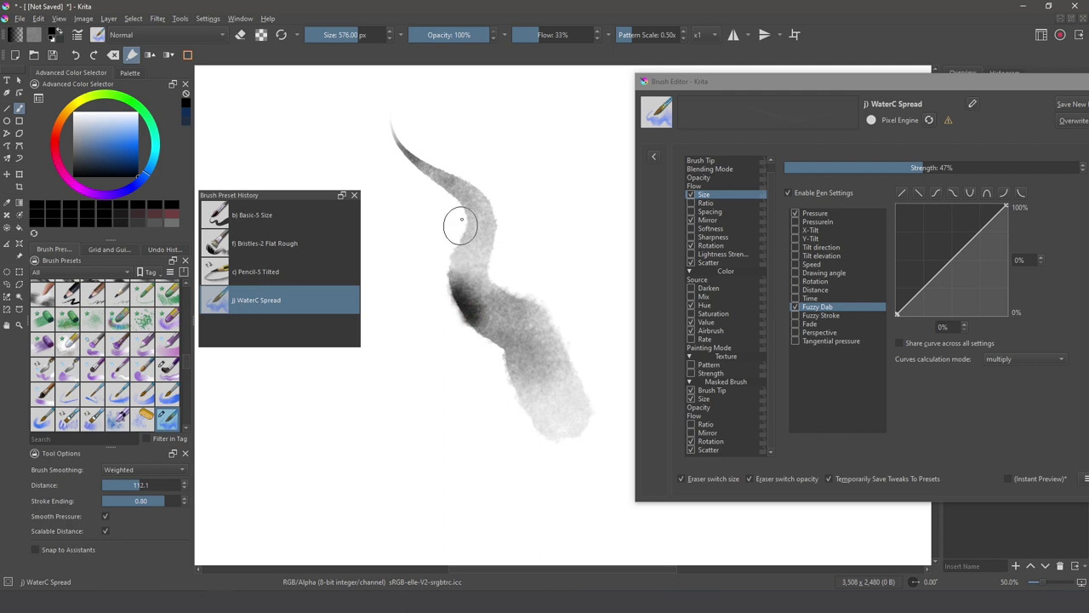
{"action": "left_click", "coordinate": [718, 197]}
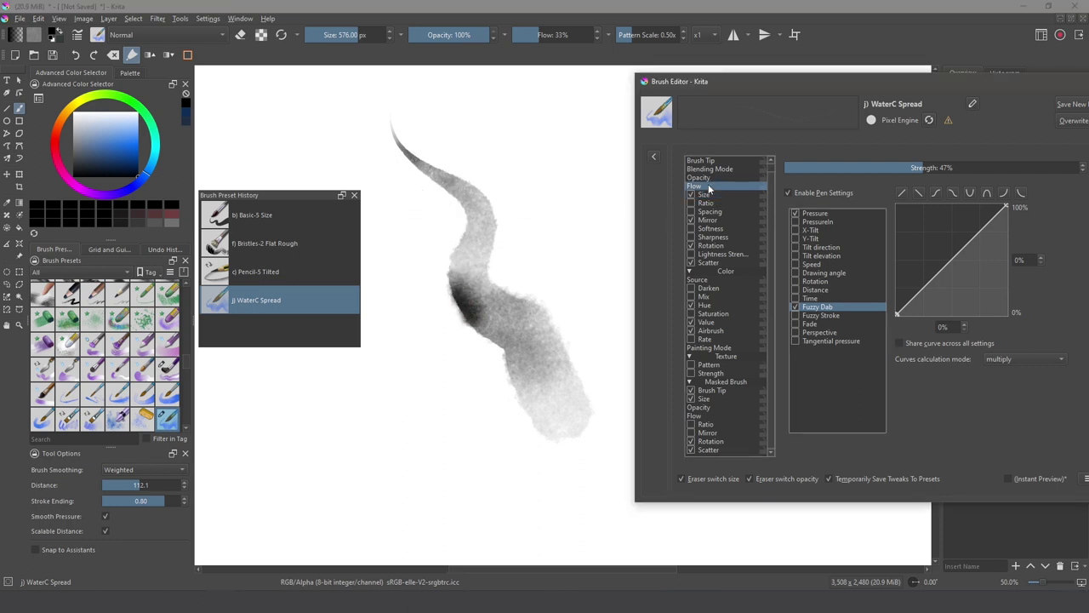
{"action": "left_click", "coordinate": [708, 184]}
{"action": "left_click", "coordinate": [709, 177]}
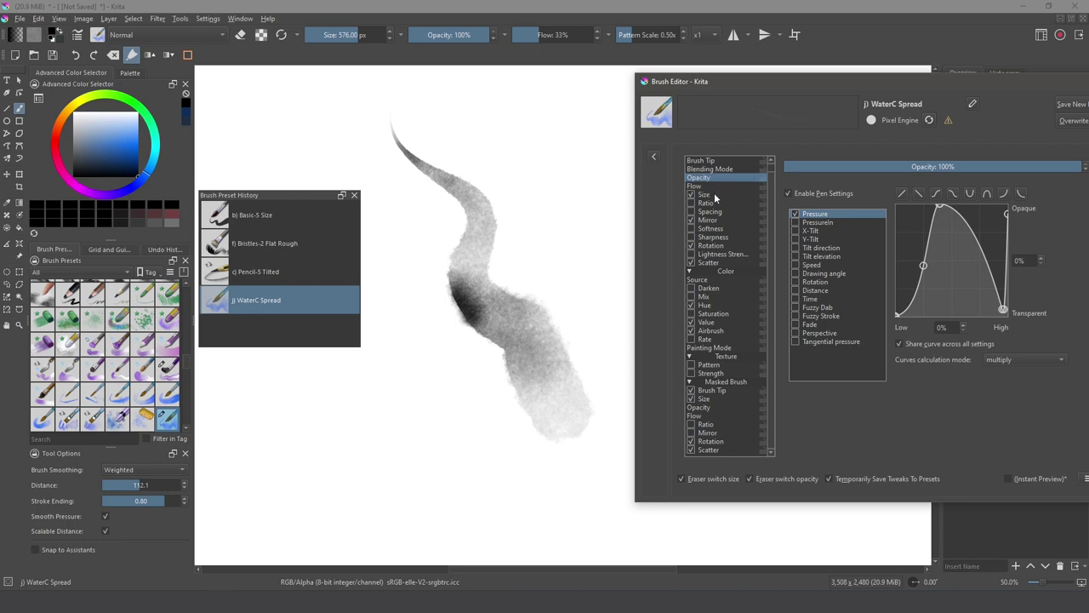
{"action": "left_click", "coordinate": [713, 194]}
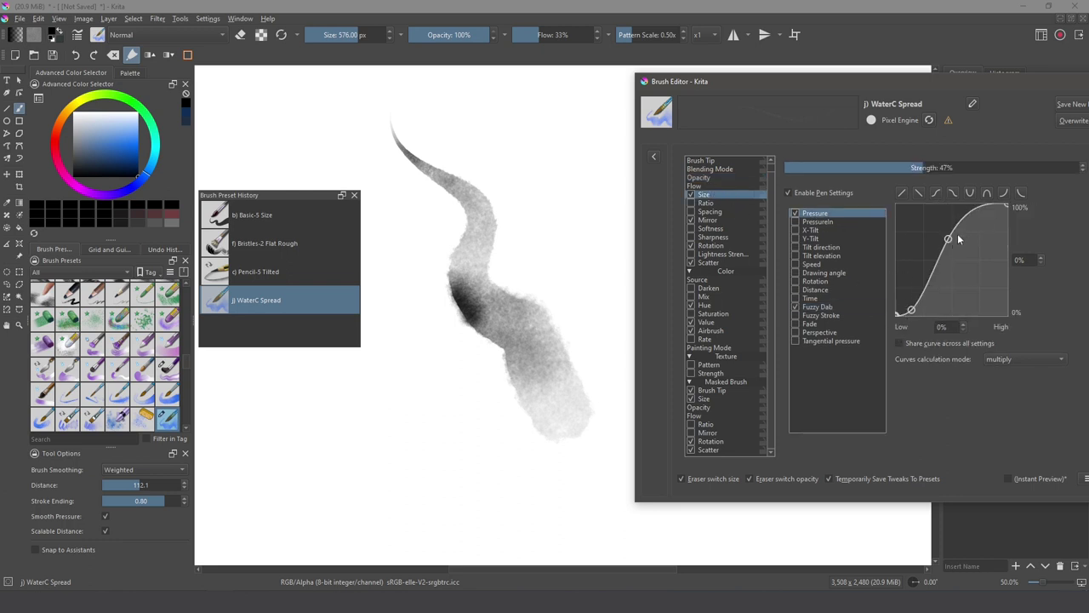
{"action": "left_click", "coordinate": [738, 187]}
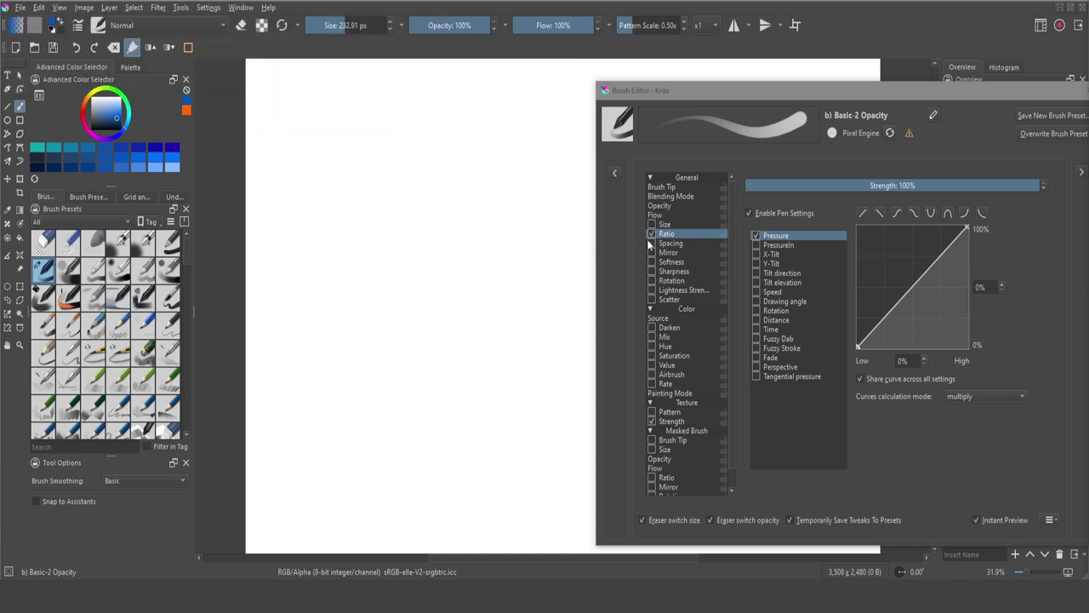
- Paint a horizontal stroke with b) Basic-2 Opacity, then change its brush tip to the predefined square_rough and paint two test patches
{"action": "left_click_drag", "start_coordinate": [319, 197], "coordinate": [535, 197]}
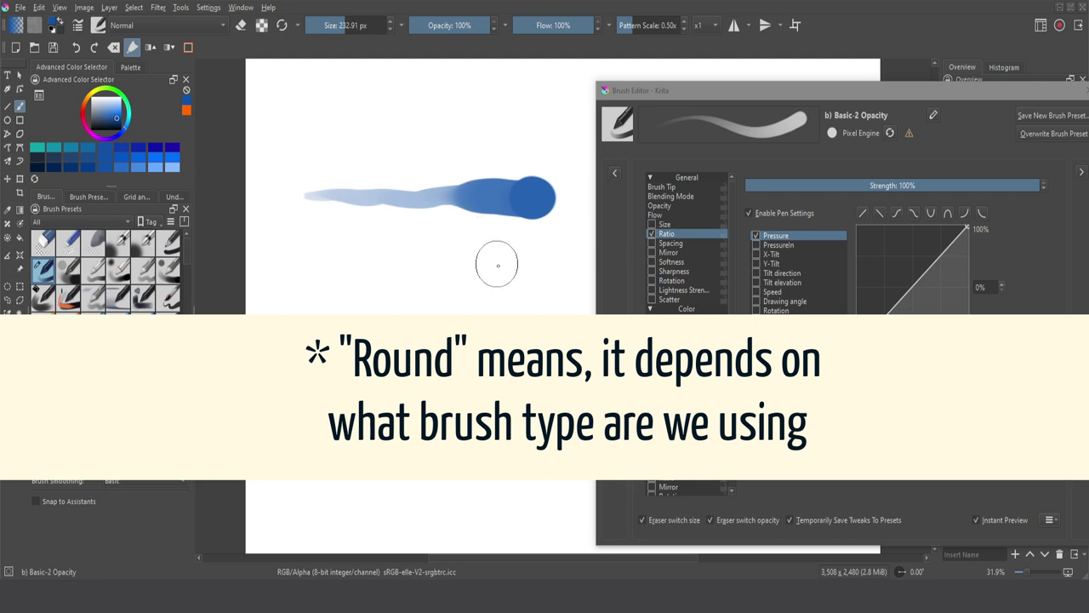
{"action": "left_click", "coordinate": [662, 186]}
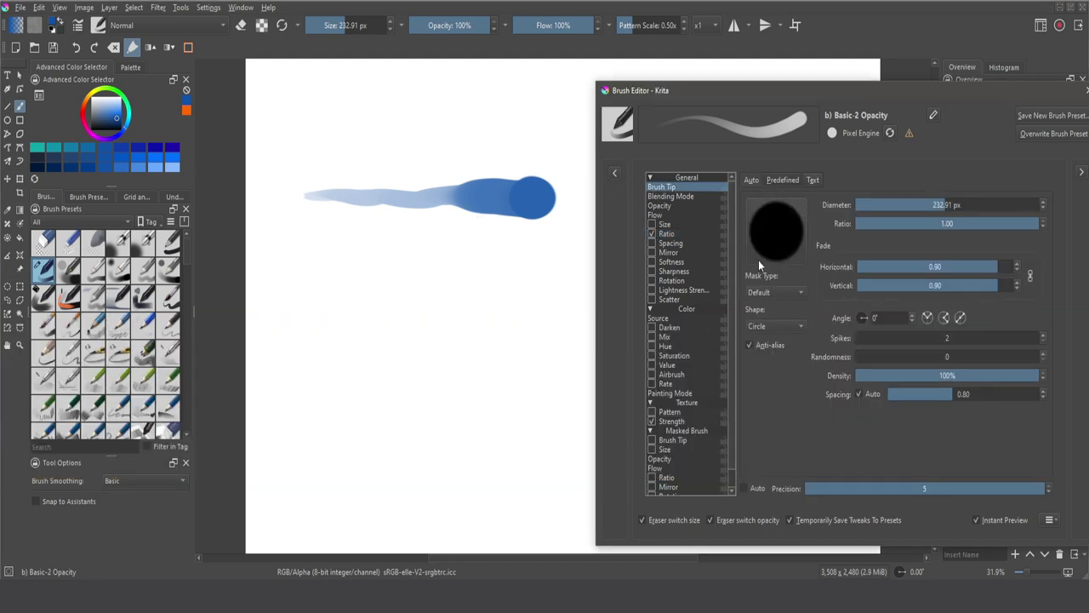
{"action": "left_click", "coordinate": [783, 179]}
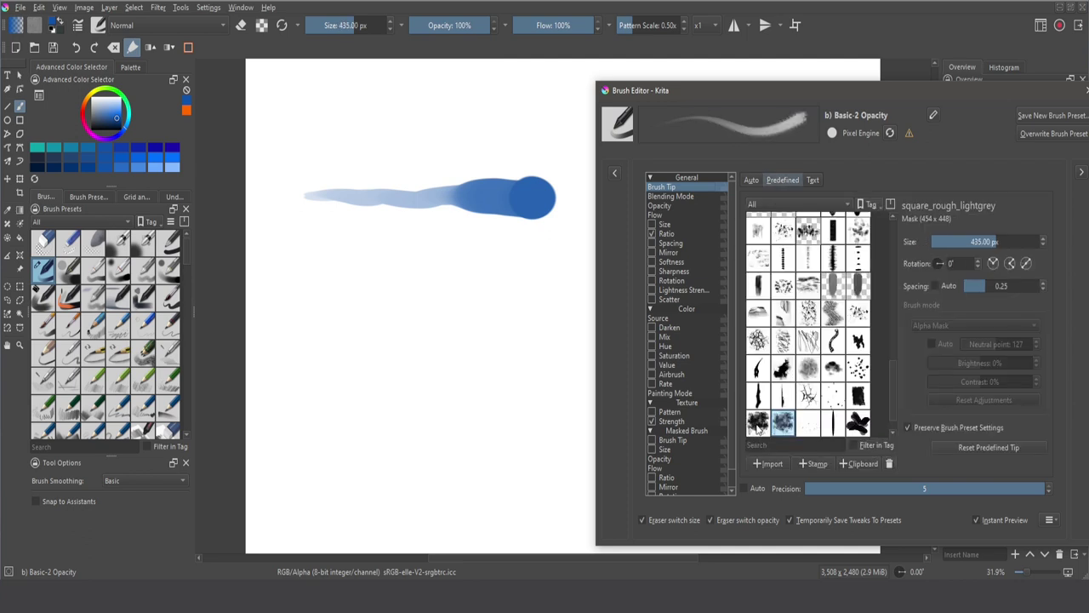
{"action": "left_click", "coordinate": [758, 423]}
{"action": "left_click_drag", "start_coordinate": [411, 306], "coordinate": [423, 308]}
{"action": "left_click_drag", "start_coordinate": [345, 303], "coordinate": [296, 293]}
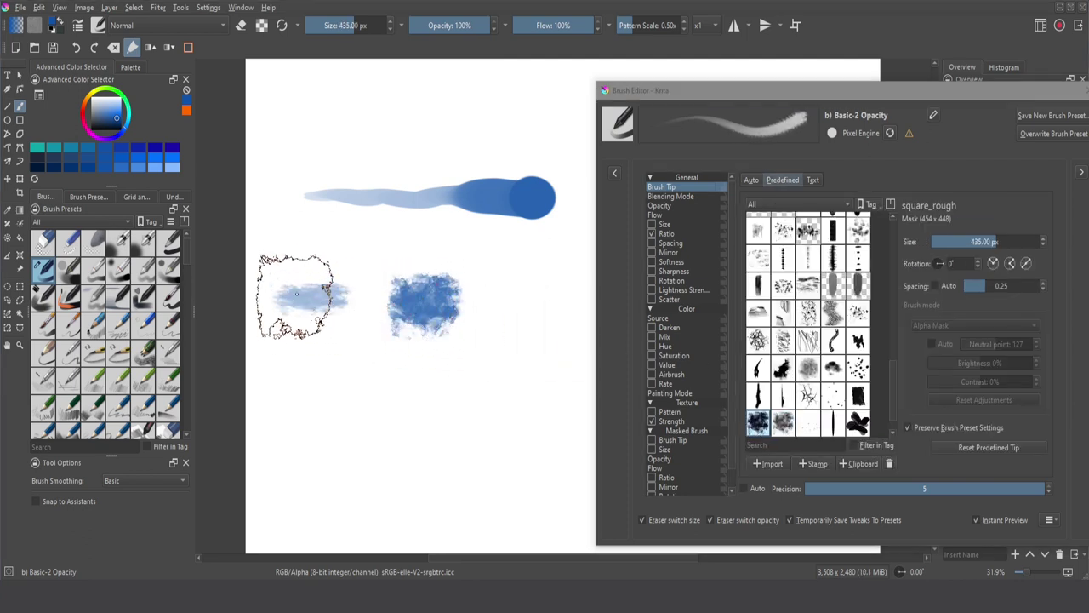
- Disable the pen settings for Opacity and paint a test patch beside the existing ones
{"action": "left_click", "coordinate": [671, 206]}
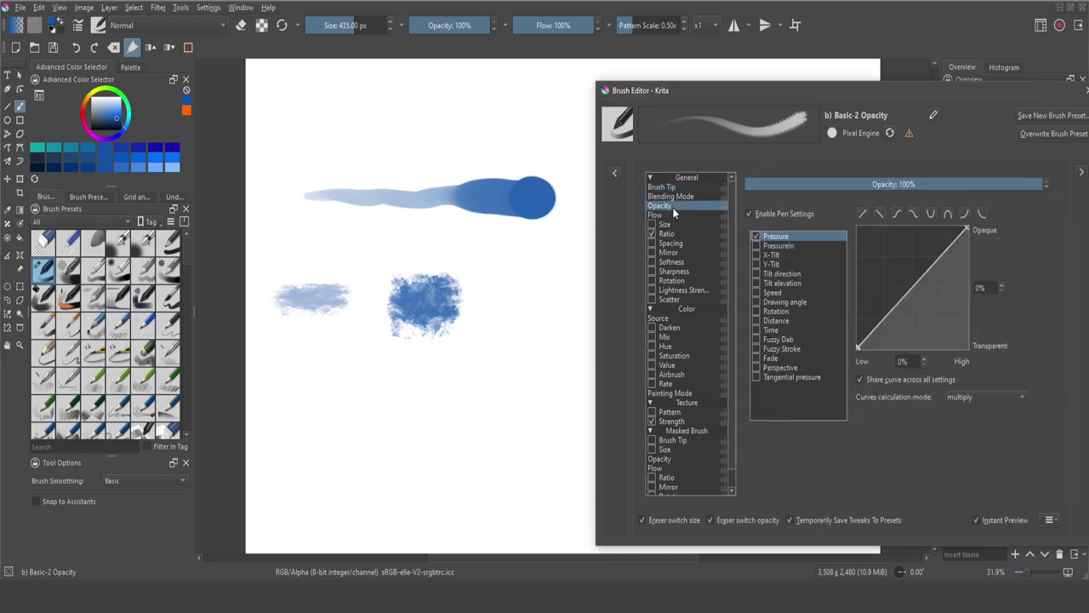
{"action": "left_click", "coordinate": [748, 214]}
{"action": "mouse_move", "coordinate": [536, 299]}
{"action": "left_mouse_down"}
{"action": "mouse_move", "coordinate": [486, 302]}
{"action": "mouse_move", "coordinate": [516, 276]}
{"action": "left_mouse_up"}
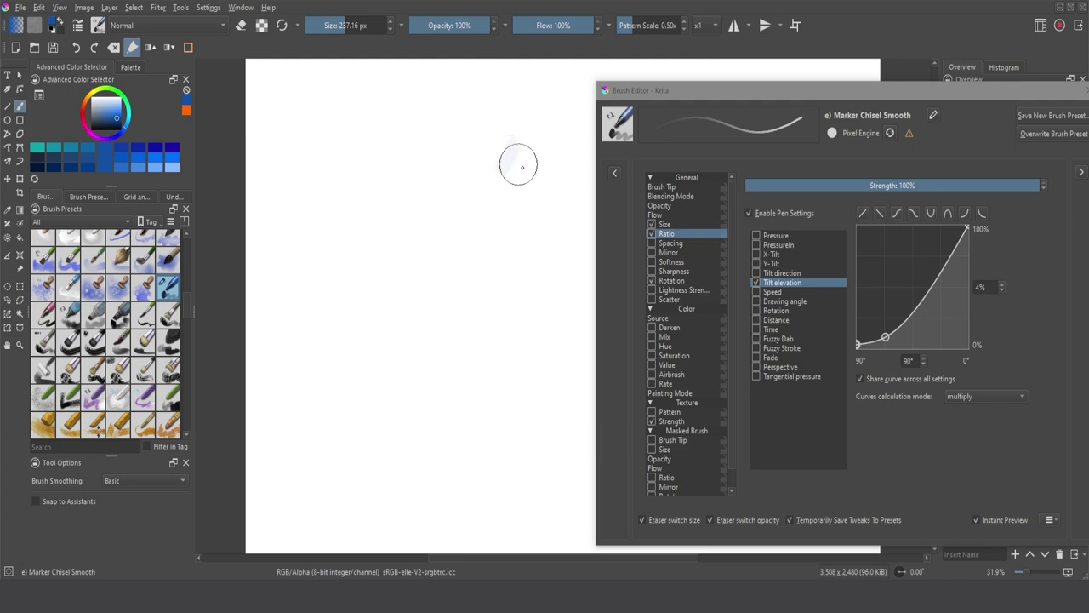
- Paint test swatches with e) Marker Chisel Smooth using the tilt-driven Ratio, then disable its Size option and paint more
{"action": "mouse_move", "coordinate": [515, 163]}
{"action": "left_mouse_down"}
{"action": "mouse_move", "coordinate": [514, 192]}
{"action": "mouse_move", "coordinate": [426, 163]}
{"action": "mouse_move", "coordinate": [457, 195]}
{"action": "mouse_move", "coordinate": [476, 244]}
{"action": "mouse_move", "coordinate": [434, 325]}
{"action": "left_mouse_up"}
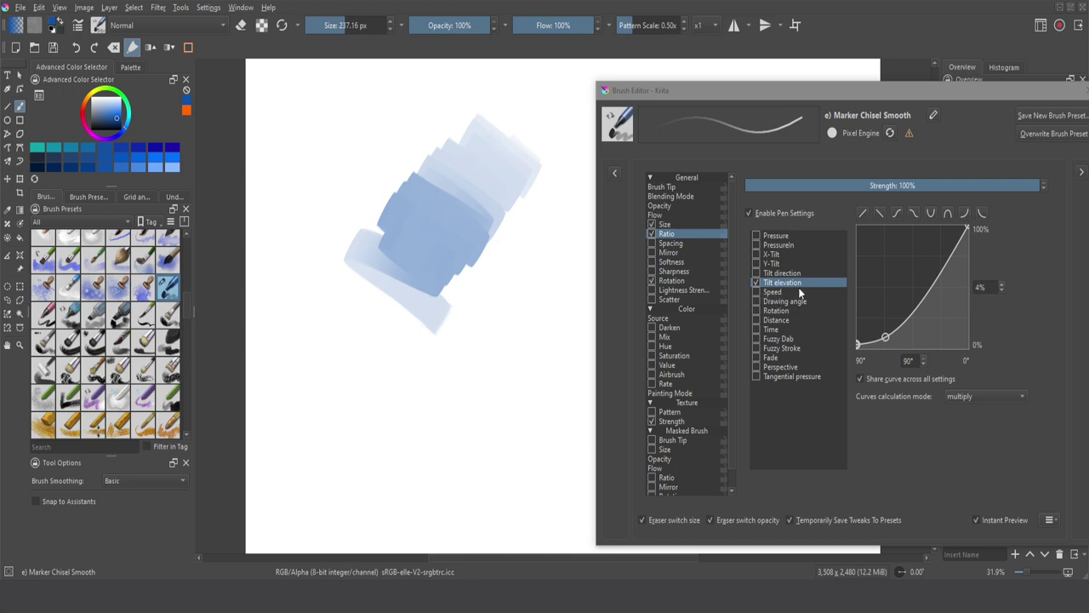
{"action": "mouse_move", "coordinate": [479, 337]}
{"action": "left_mouse_down"}
{"action": "mouse_move", "coordinate": [488, 332]}
{"action": "mouse_move", "coordinate": [314, 338]}
{"action": "mouse_move", "coordinate": [541, 338]}
{"action": "left_mouse_up"}
{"action": "left_click", "coordinate": [665, 226]}
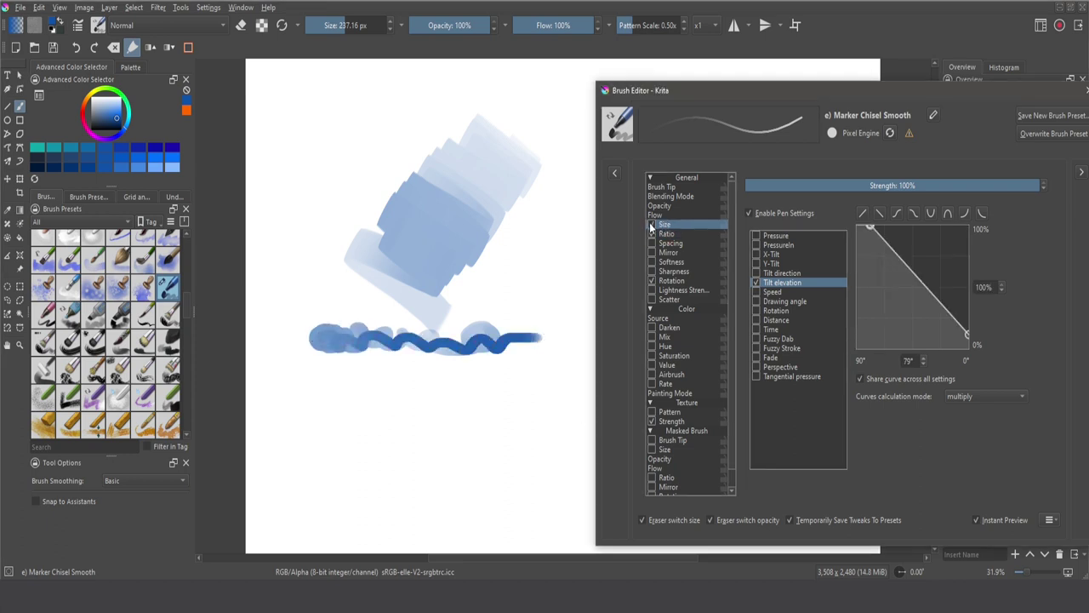
{"action": "left_click", "coordinate": [652, 226]}
{"action": "mouse_move", "coordinate": [540, 260]}
{"action": "left_mouse_down"}
{"action": "mouse_move", "coordinate": [559, 291]}
{"action": "mouse_move", "coordinate": [528, 275]}
{"action": "mouse_move", "coordinate": [533, 244]}
{"action": "mouse_move", "coordinate": [523, 248]}
{"action": "mouse_move", "coordinate": [555, 184]}
{"action": "left_mouse_up"}
{"action": "mouse_move", "coordinate": [358, 166]}
{"action": "left_mouse_down"}
{"action": "mouse_move", "coordinate": [324, 143]}
{"action": "mouse_move", "coordinate": [333, 189]}
{"action": "mouse_move", "coordinate": [305, 221]}
{"action": "left_mouse_up"}
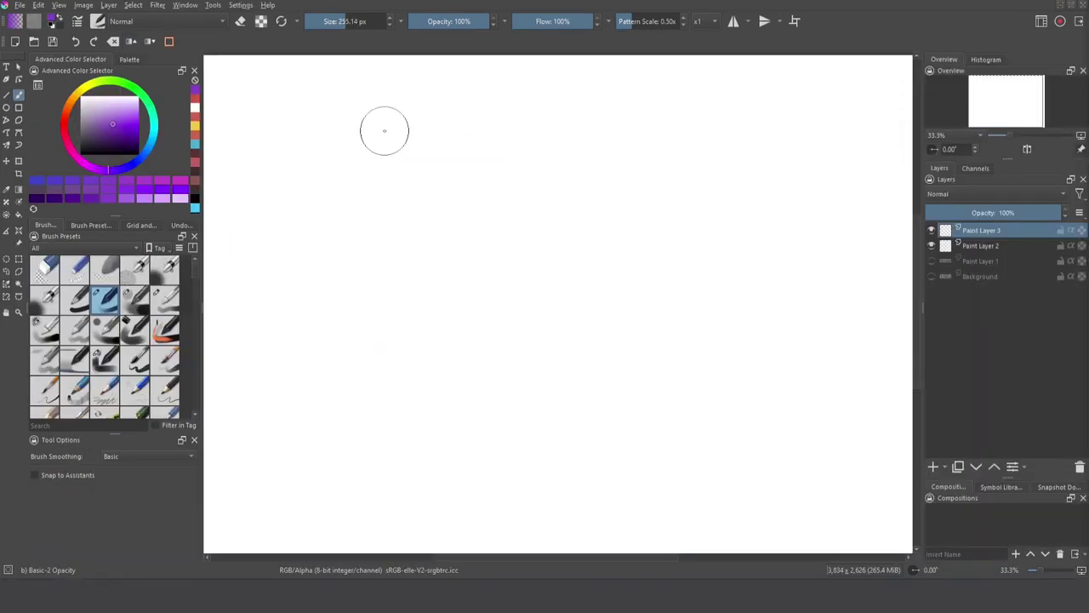
- Enable the Spacing option for b) Basic-2 Opacity, test it with a zigzag stroke across the canvas and clear the layer
{"action": "left_click", "coordinate": [97, 21]}
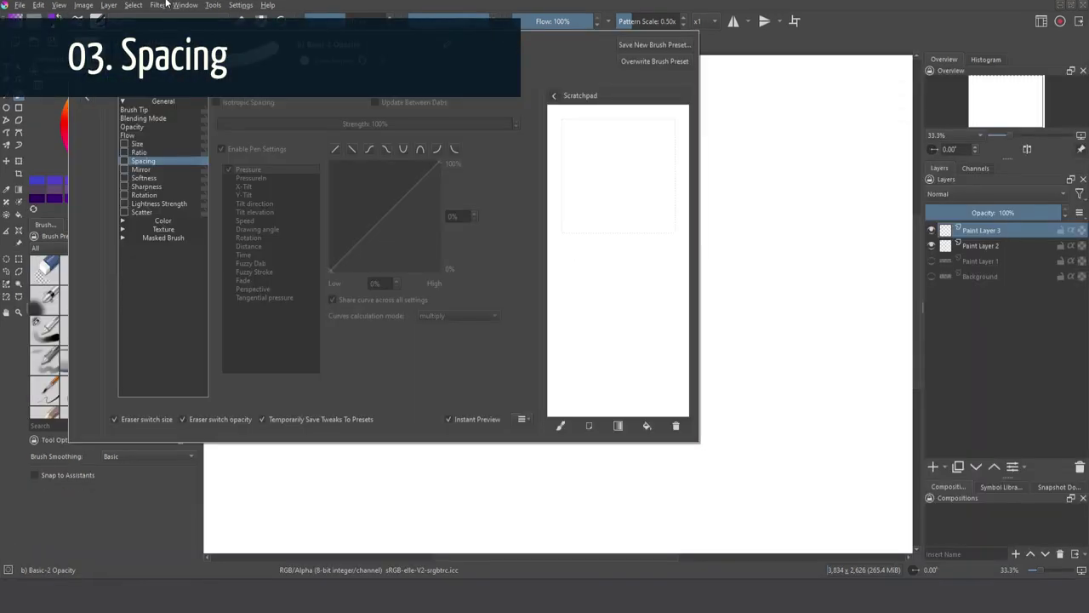
{"action": "left_click", "coordinate": [124, 161]}
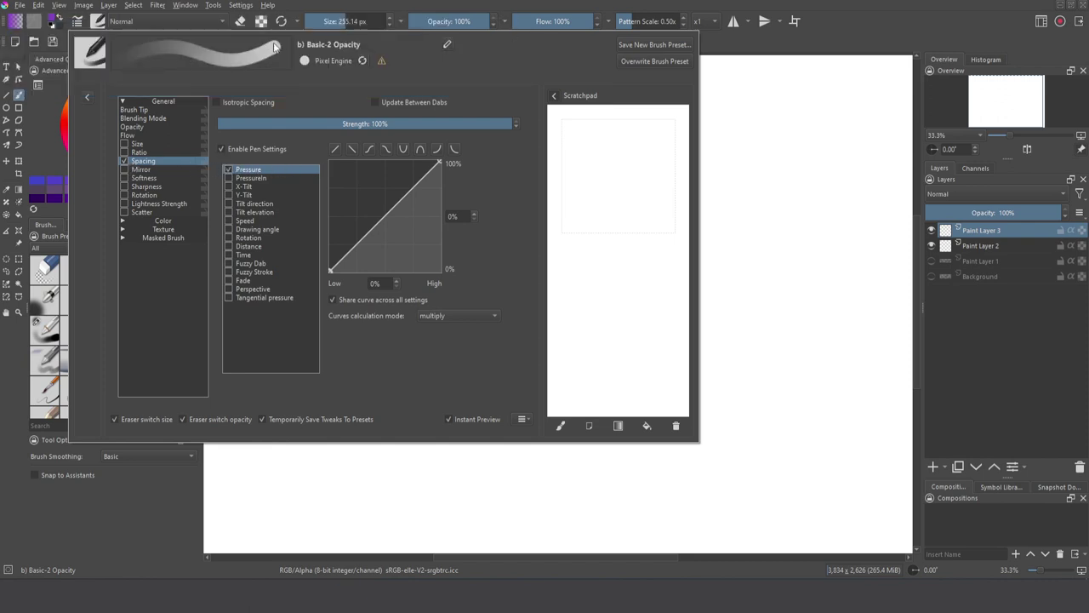
{"action": "mouse_move", "coordinate": [732, 217]}
{"action": "left_mouse_down"}
{"action": "mouse_move", "coordinate": [511, 128]}
{"action": "mouse_move", "coordinate": [262, 145]}
{"action": "left_mouse_up"}
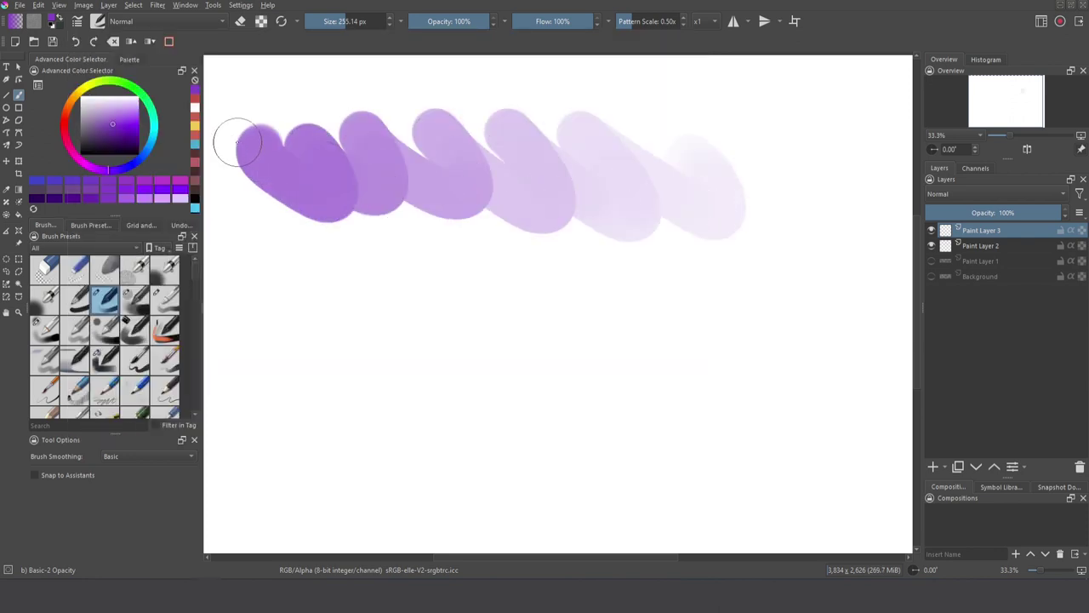
{"action": "left_click", "coordinate": [113, 41]}
- Turn off Auto spacing for the brush tip, set the spacing to 1.72 and apply the descending linear curve to Spacing pressure
{"action": "left_click", "coordinate": [77, 21]}
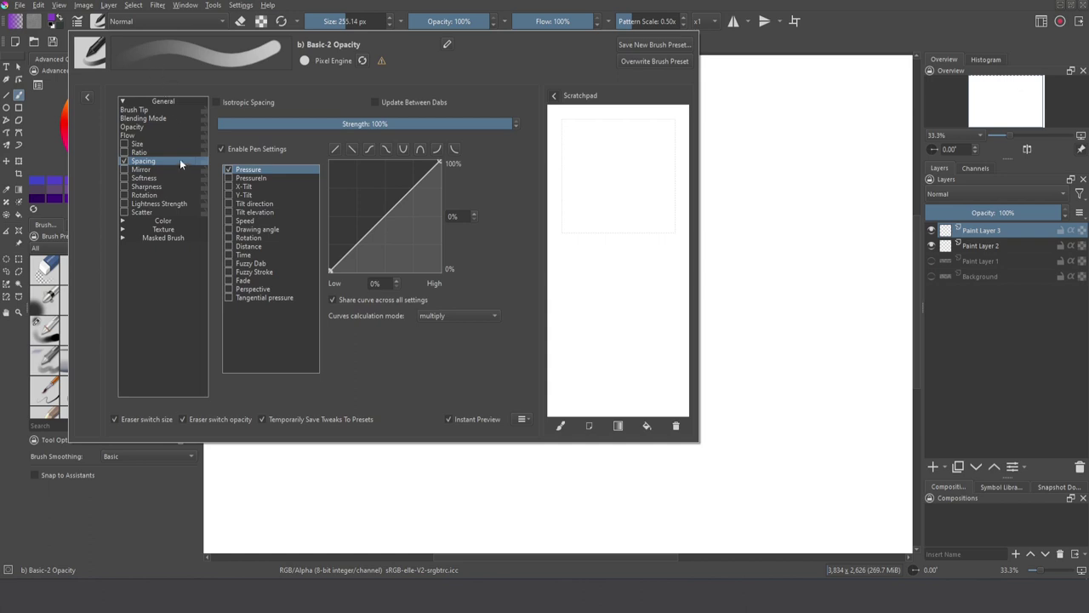
{"action": "left_click", "coordinate": [149, 110]}
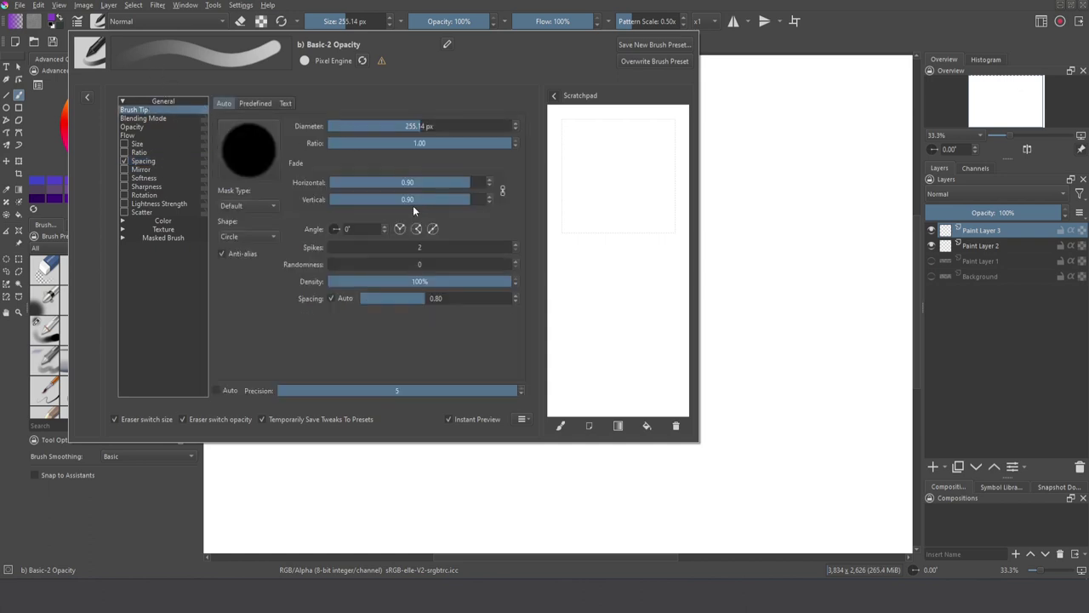
{"action": "left_click", "coordinate": [331, 298]}
{"action": "left_click_drag", "start_coordinate": [399, 298], "coordinate": [446, 299]}
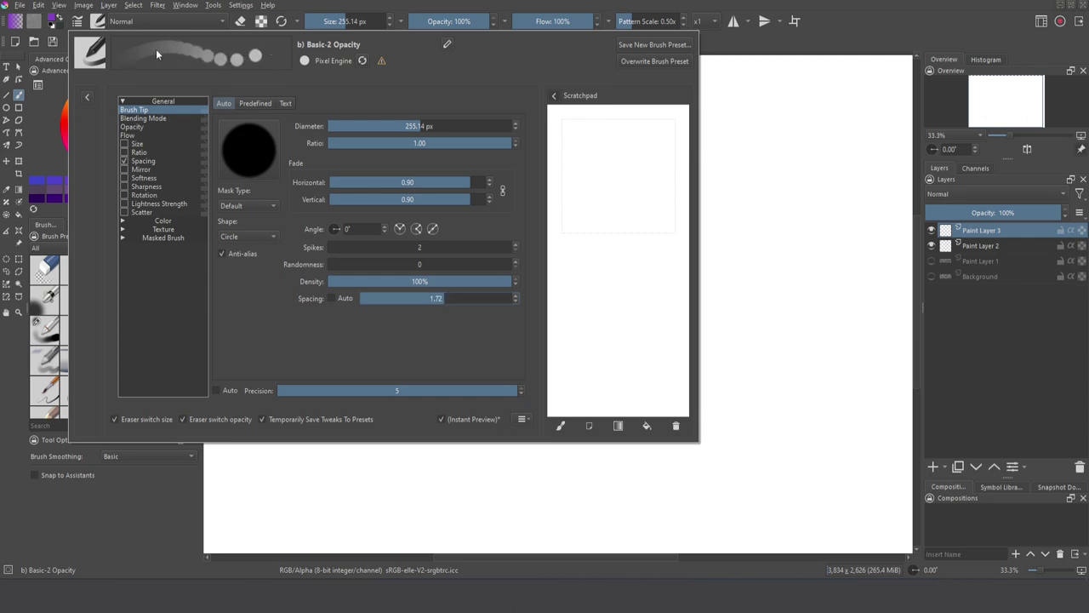
{"action": "left_click", "coordinate": [143, 162]}
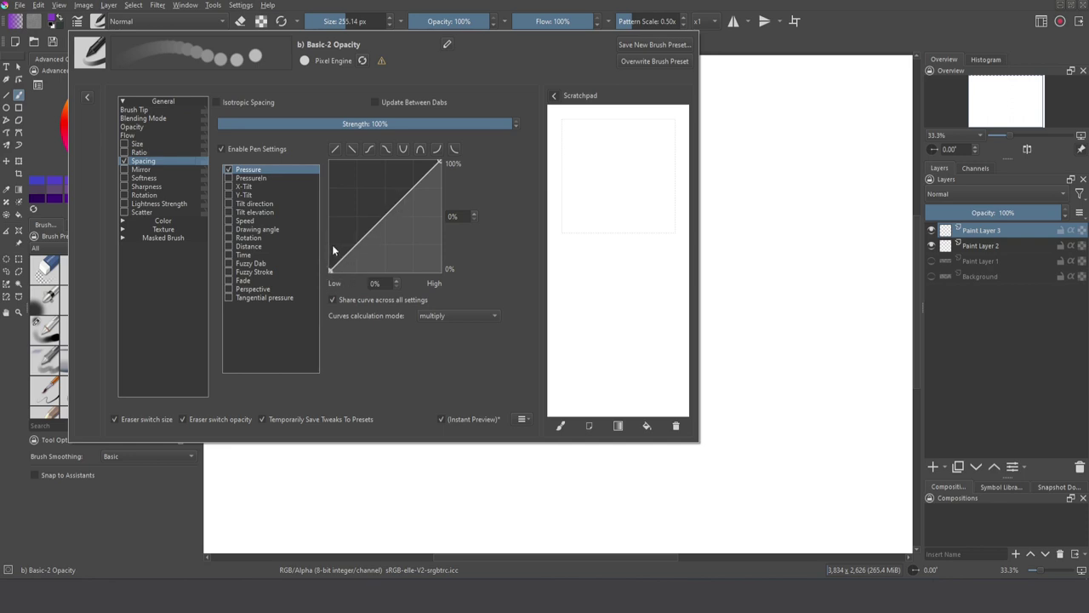
{"action": "left_click", "coordinate": [352, 149]}
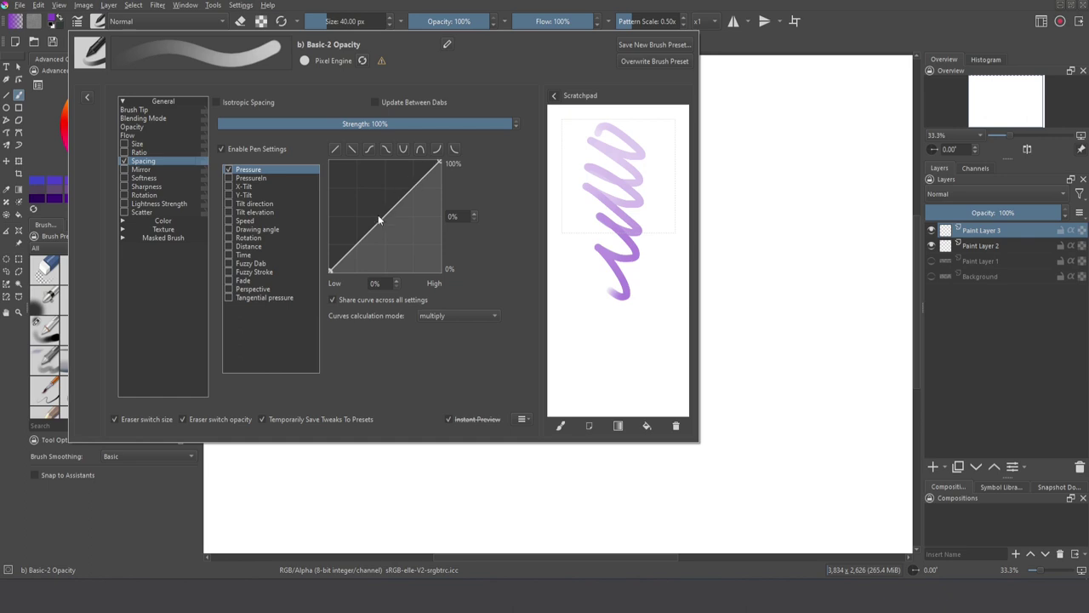
- Raise the low end of the Spacing pressure curve to 49% and set the predefined leaves tip's spacing to 0.49
{"action": "left_click_drag", "start_coordinate": [330, 270], "coordinate": [327, 215]}
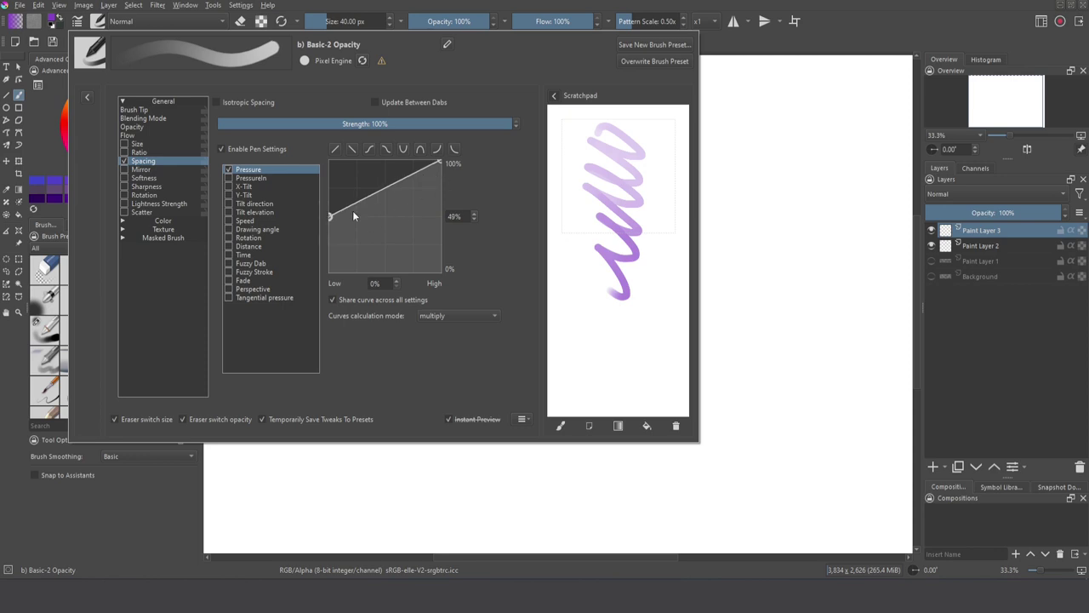
{"action": "left_click", "coordinate": [137, 109]}
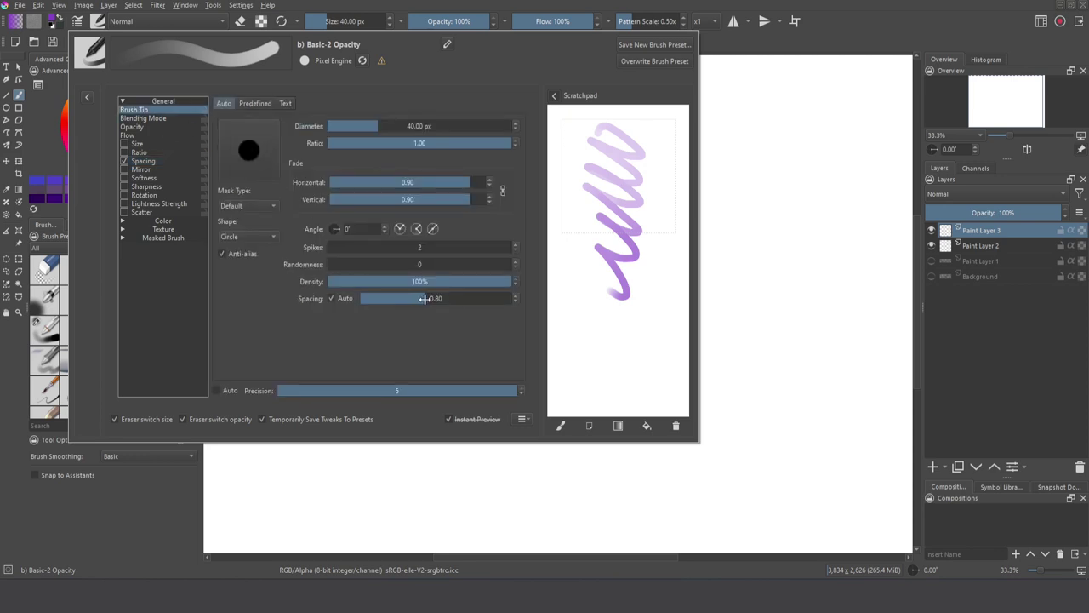
{"action": "left_click", "coordinate": [255, 103]}
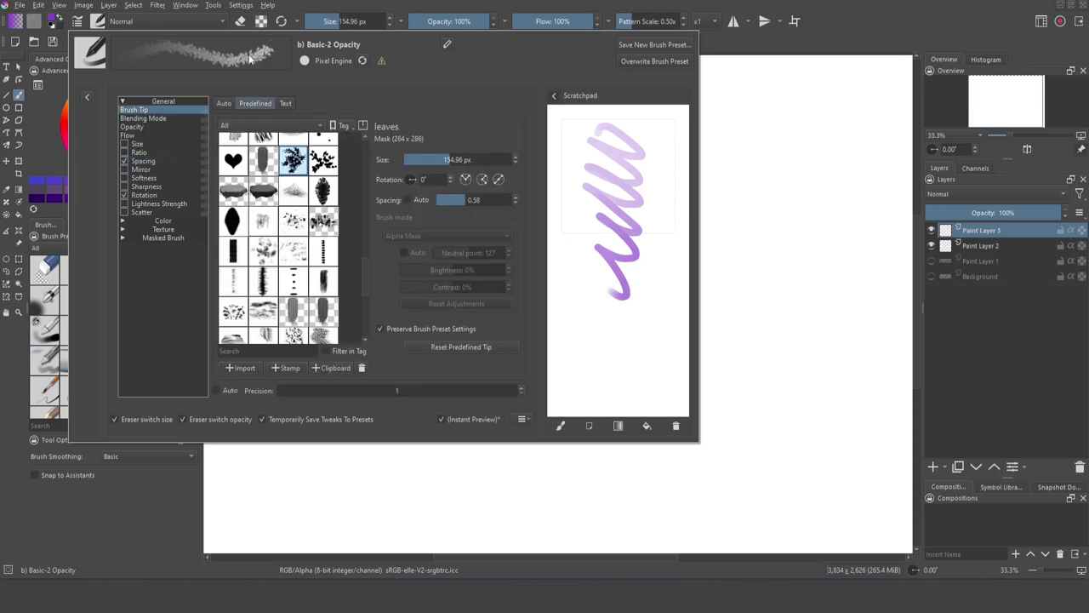
{"action": "mouse_move", "coordinate": [280, 390]}
{"action": "left_mouse_down"}
{"action": "mouse_move", "coordinate": [513, 394]}
{"action": "mouse_move", "coordinate": [272, 383]}
{"action": "left_mouse_up"}
{"action": "left_click_drag", "start_coordinate": [462, 198], "coordinate": [467, 195]}
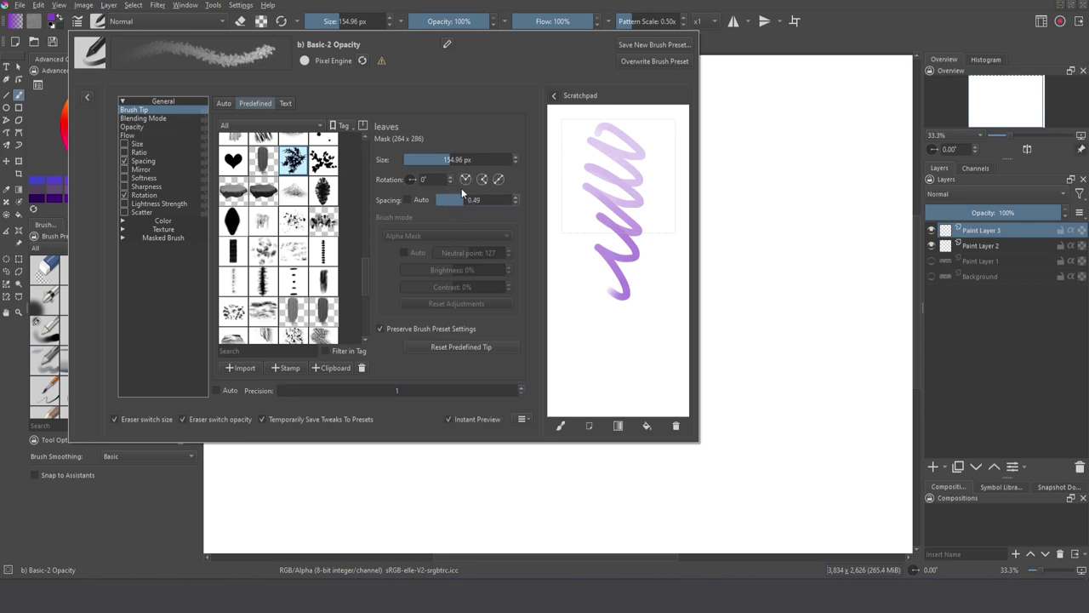
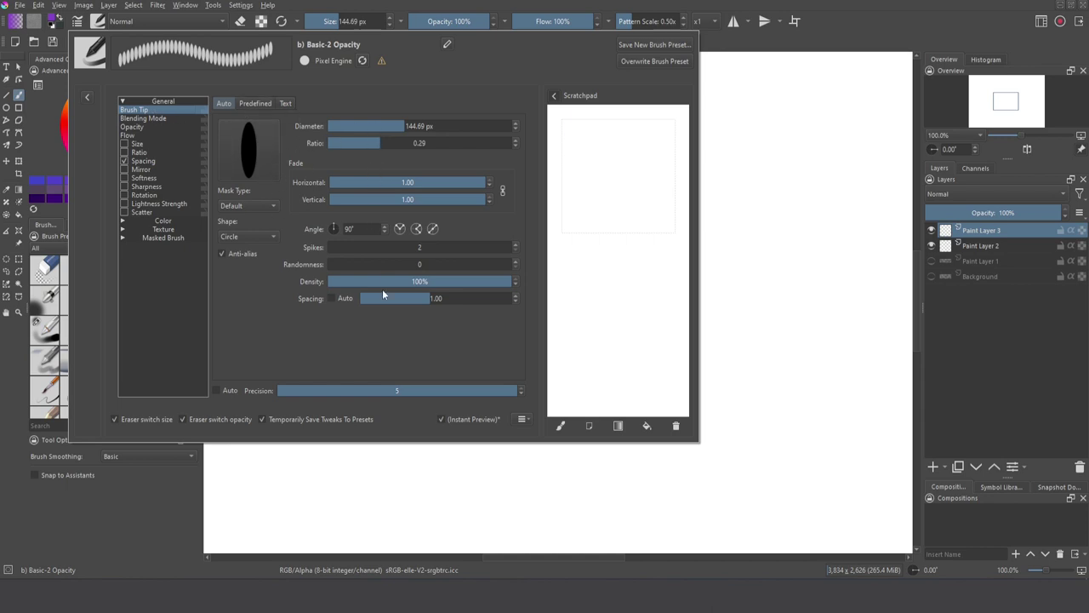
- Set the elliptical brush tip's ratio to 0.25 and stamp four dabs side by side in the scratchpad
{"action": "left_click", "coordinate": [372, 143]}
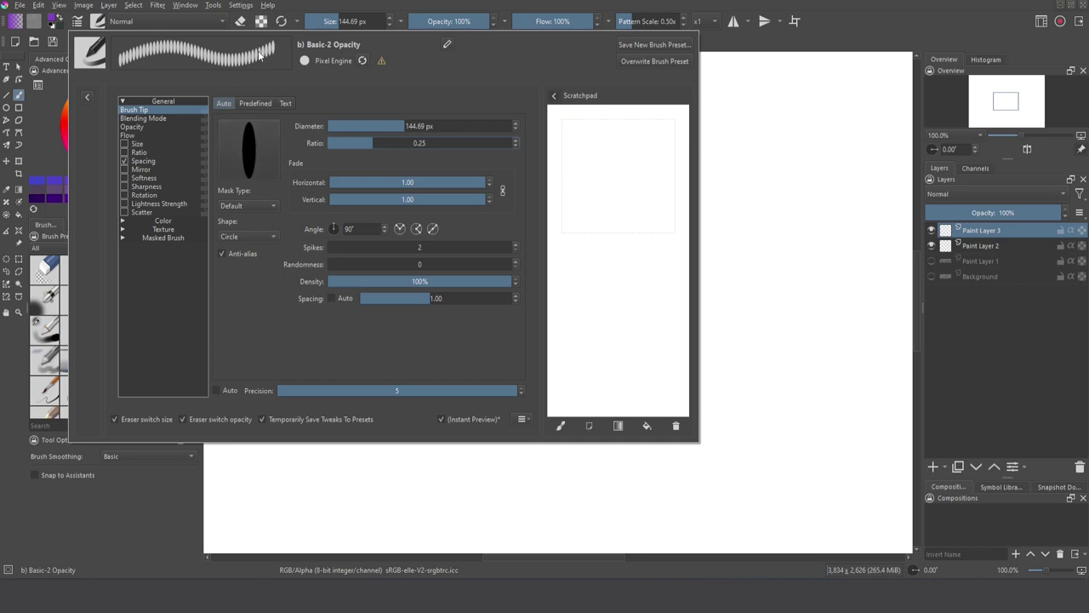
{"action": "left_click", "coordinate": [572, 218]}
{"action": "left_click", "coordinate": [593, 218]}
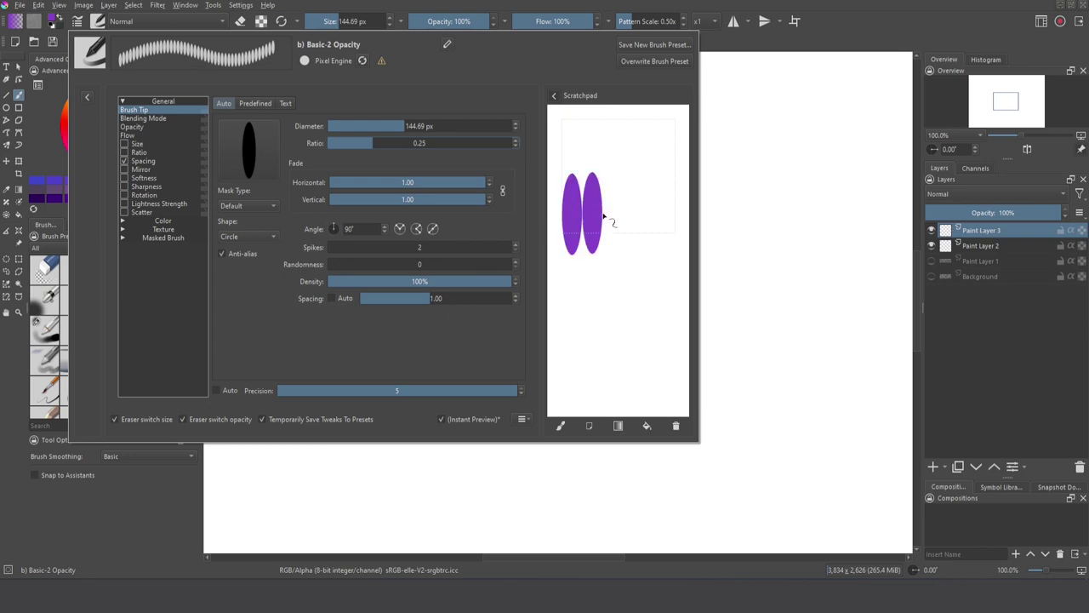
{"action": "left_click", "coordinate": [613, 218]}
{"action": "left_click", "coordinate": [632, 218]}
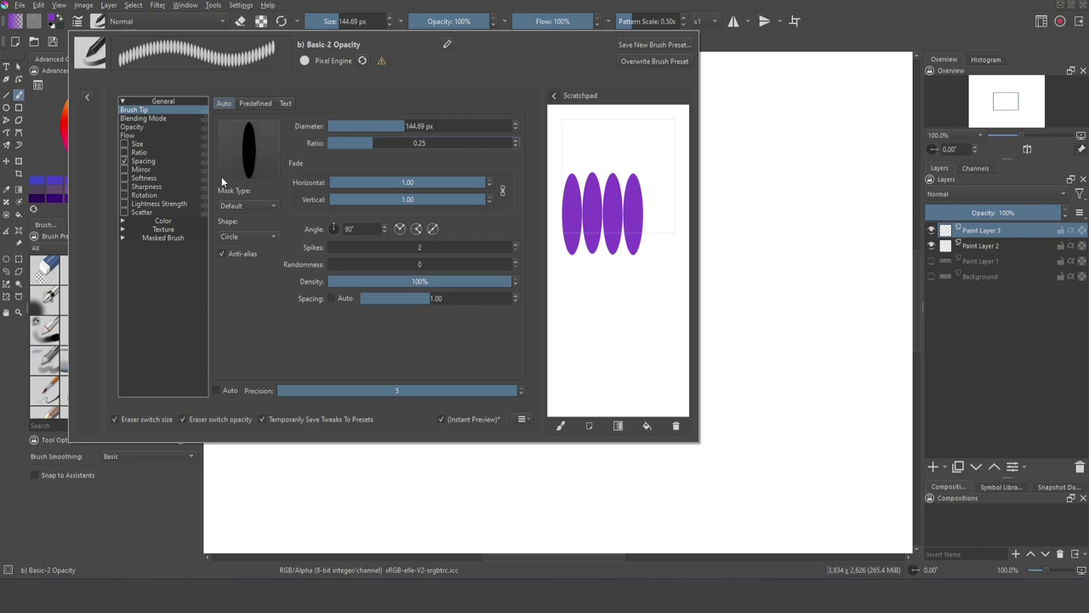
- Enable Isotropic Spacing, set the elliptical brush tip's spacing to 1.04 and test it with a stroke in the scratchpad
{"action": "left_click", "coordinate": [142, 162]}
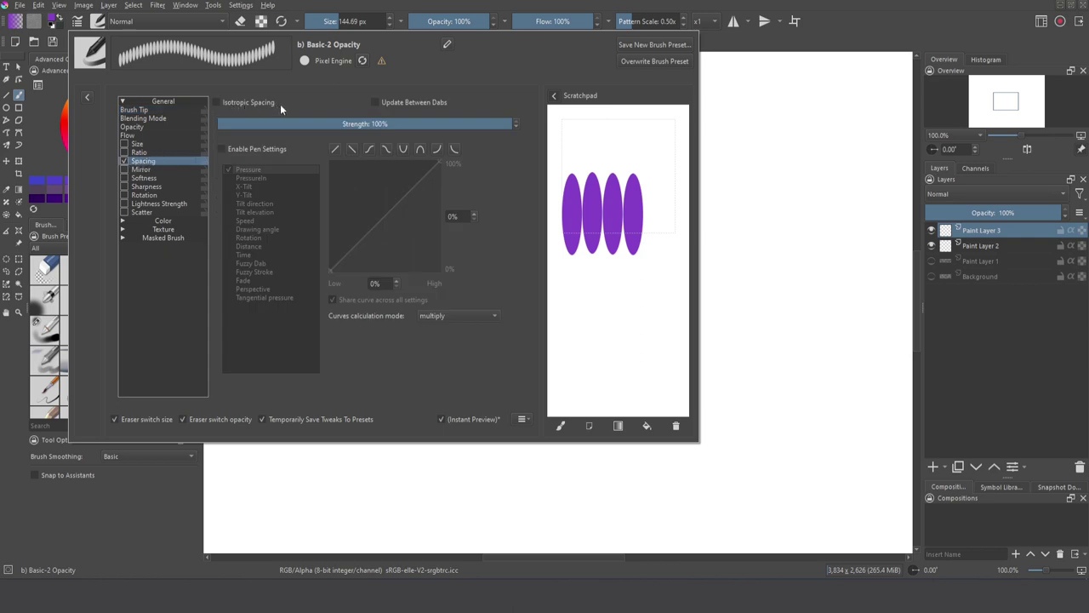
{"action": "left_click", "coordinate": [216, 101]}
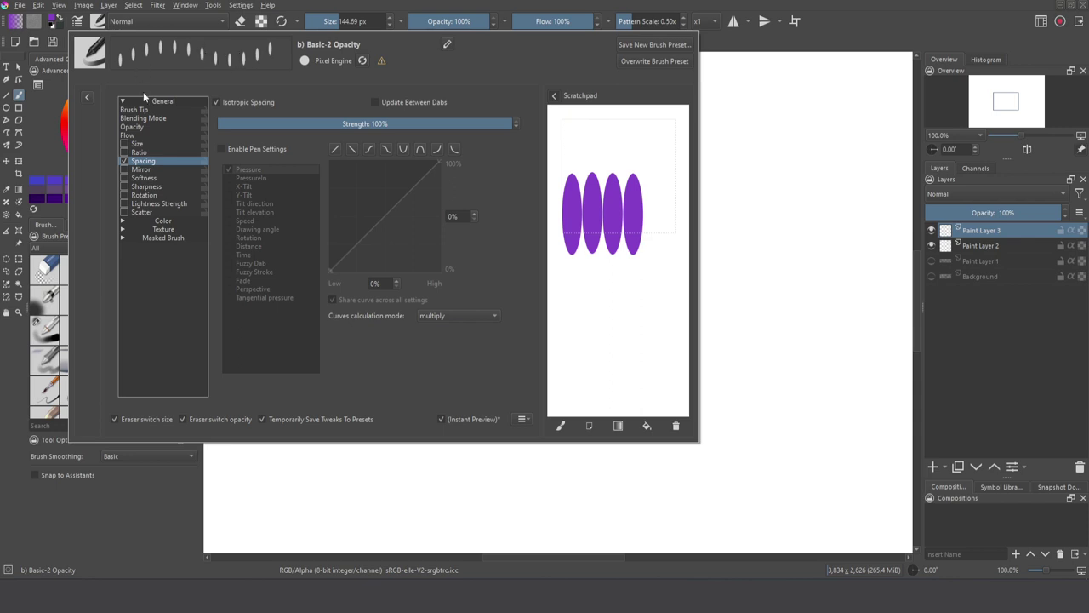
{"action": "left_click", "coordinate": [149, 108]}
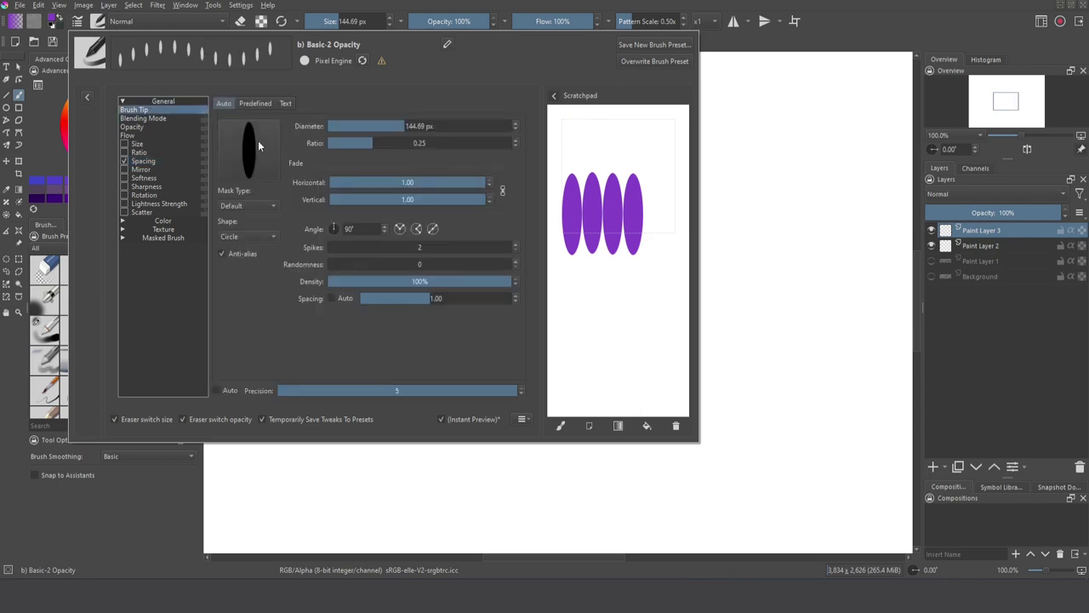
{"action": "mouse_move", "coordinate": [426, 297]}
{"action": "left_mouse_down"}
{"action": "mouse_move", "coordinate": [398, 298]}
{"action": "mouse_move", "coordinate": [434, 298]}
{"action": "left_mouse_up"}
{"action": "left_click_drag", "start_coordinate": [568, 285], "coordinate": [638, 364]}
{"action": "left_click", "coordinate": [196, 161]}
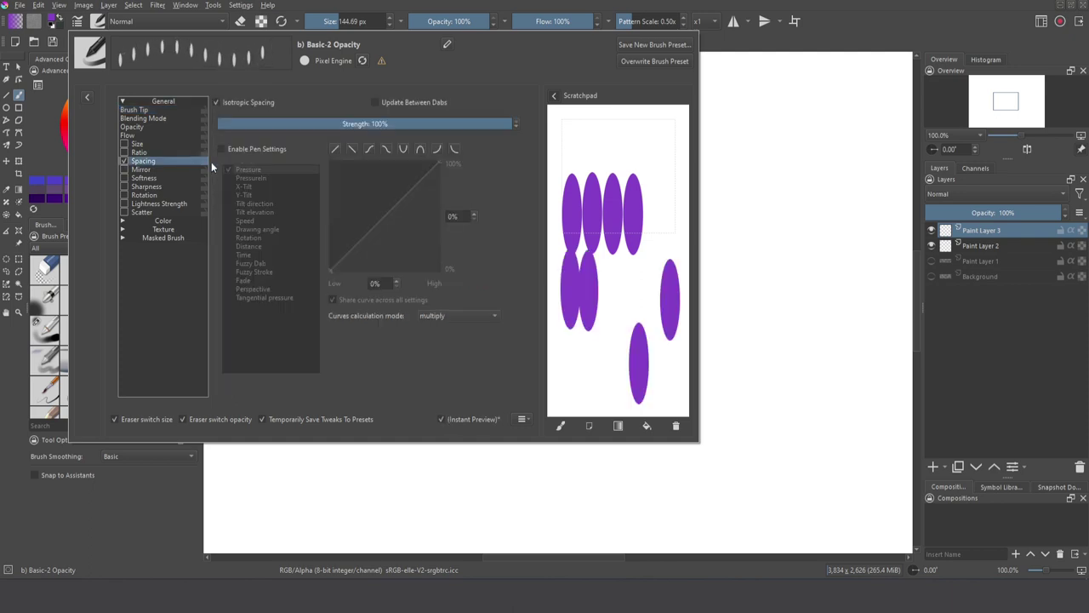
- Paint a row of four spaced upright ellipses across the canvas and continue with three more straight down
{"action": "left_click", "coordinate": [749, 217]}
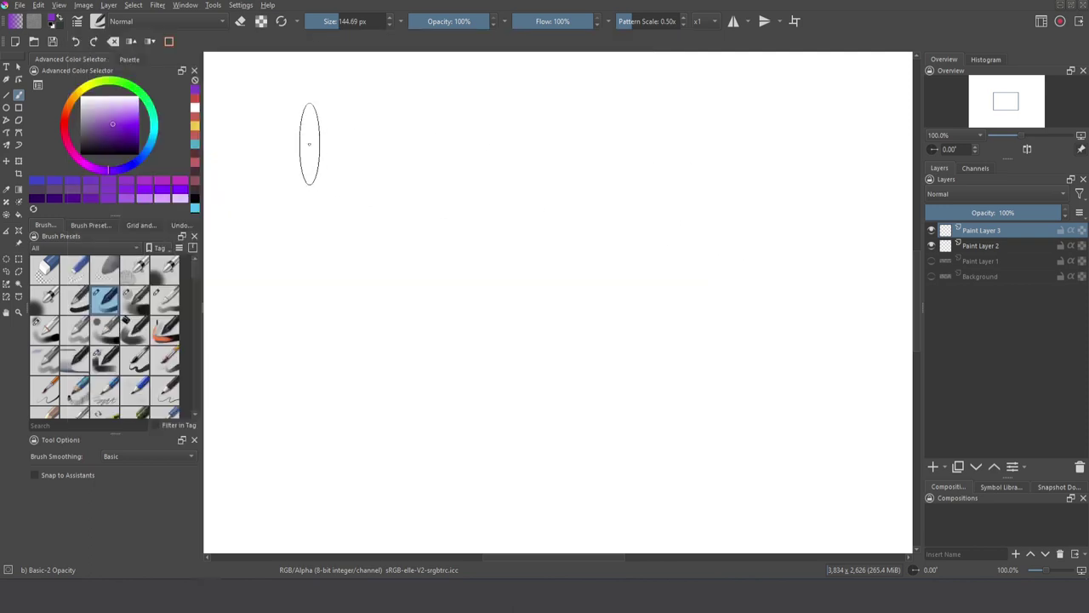
{"action": "left_click", "coordinate": [310, 143]}
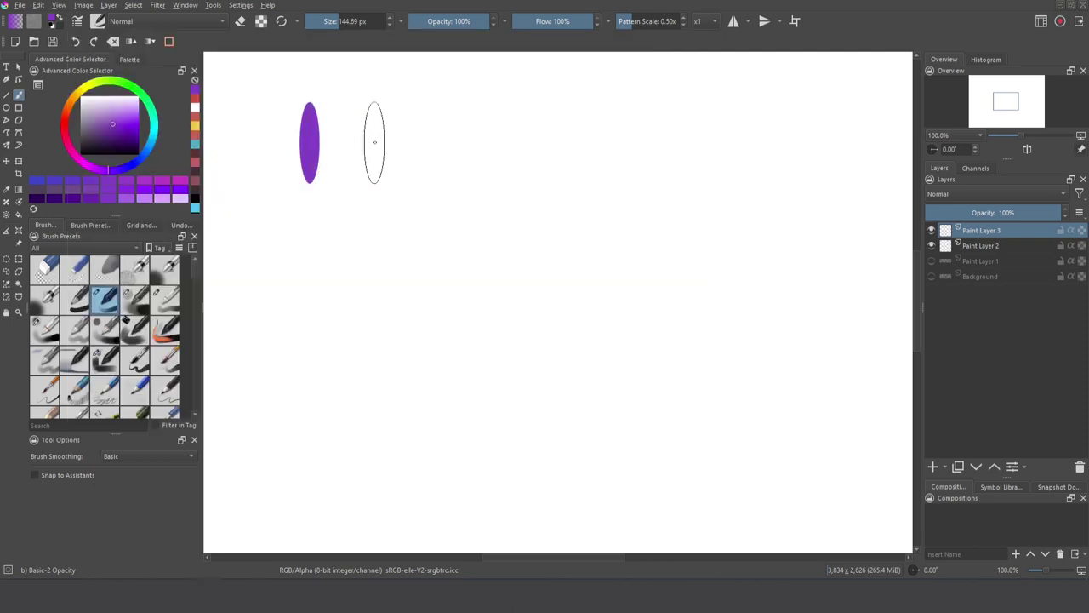
{"action": "left_click", "coordinate": [393, 142]}
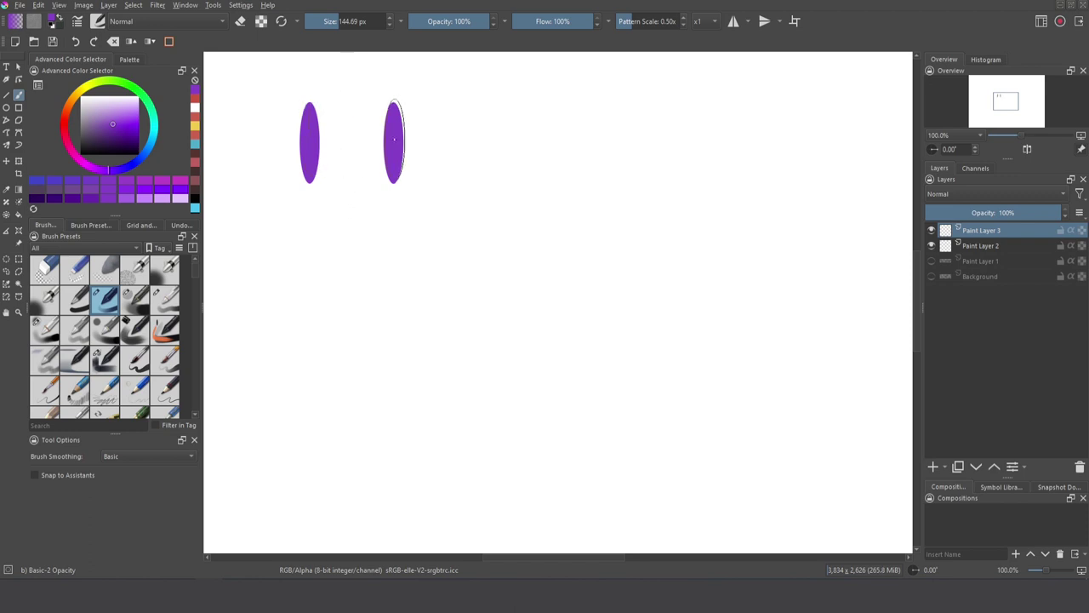
{"action": "left_click", "coordinate": [479, 142]}
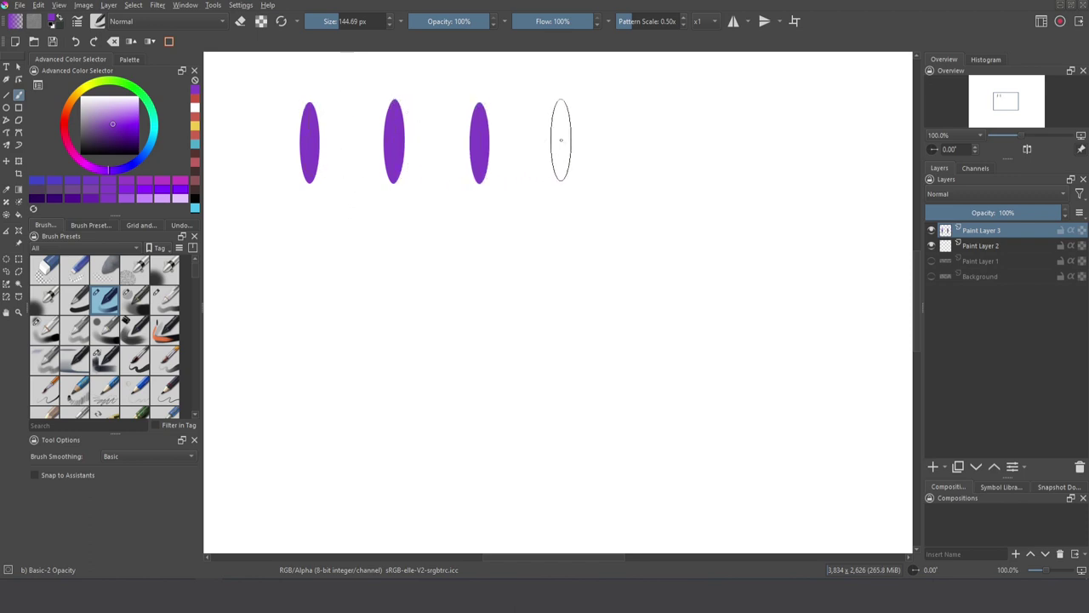
{"action": "left_click", "coordinate": [561, 140]}
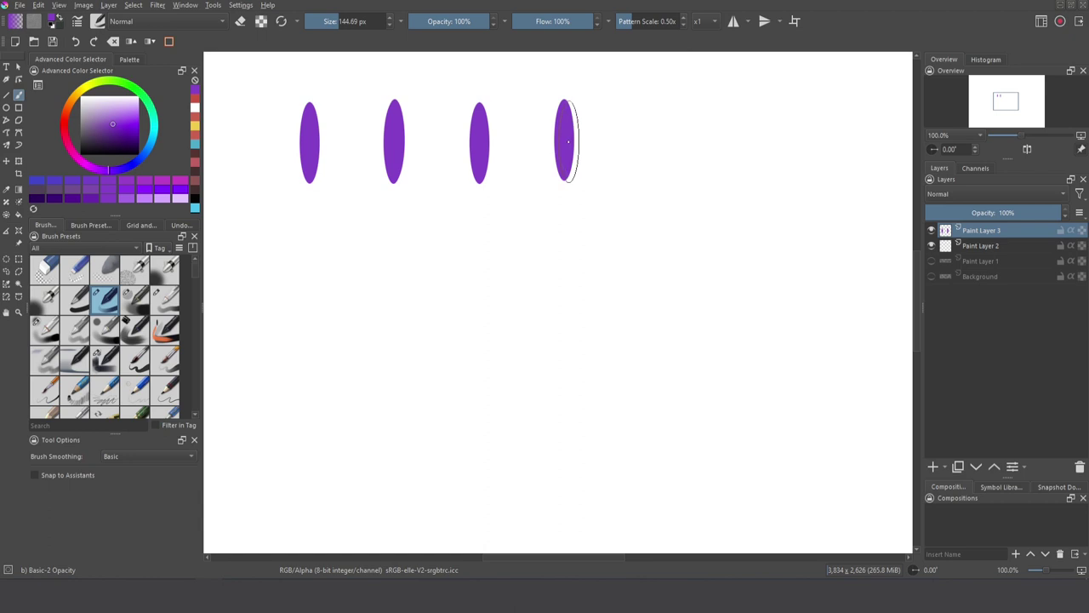
{"action": "left_click", "coordinate": [570, 213]}
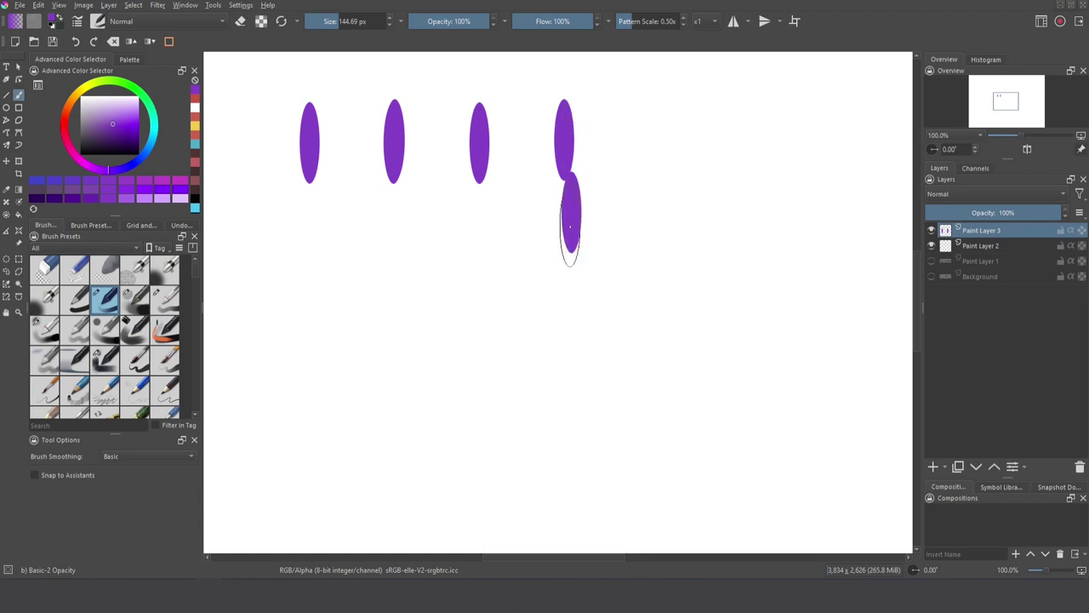
{"action": "left_click", "coordinate": [571, 296]}
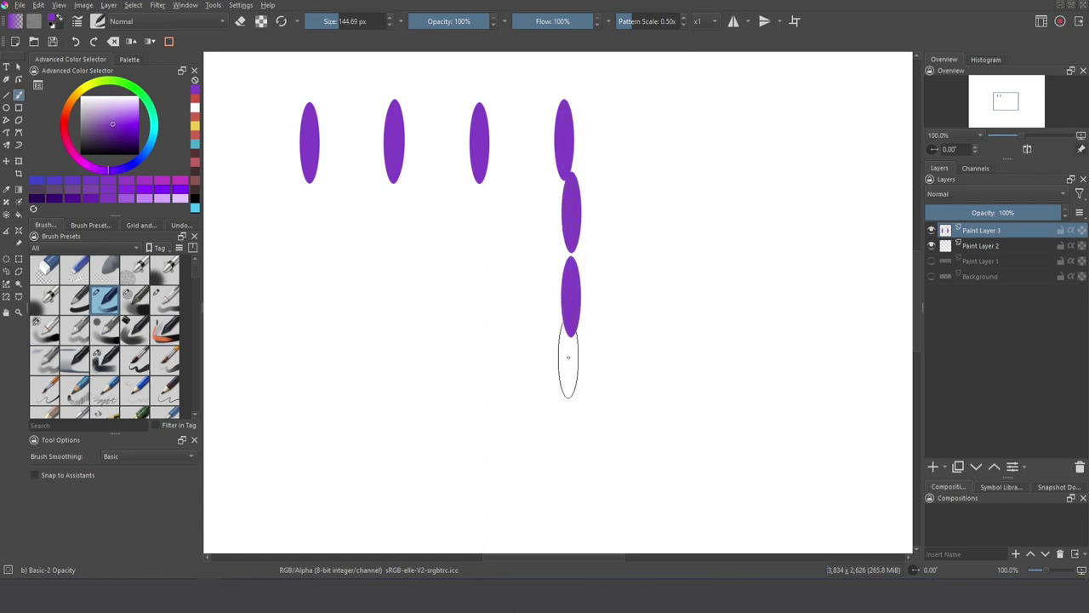
{"action": "left_click", "coordinate": [571, 385]}
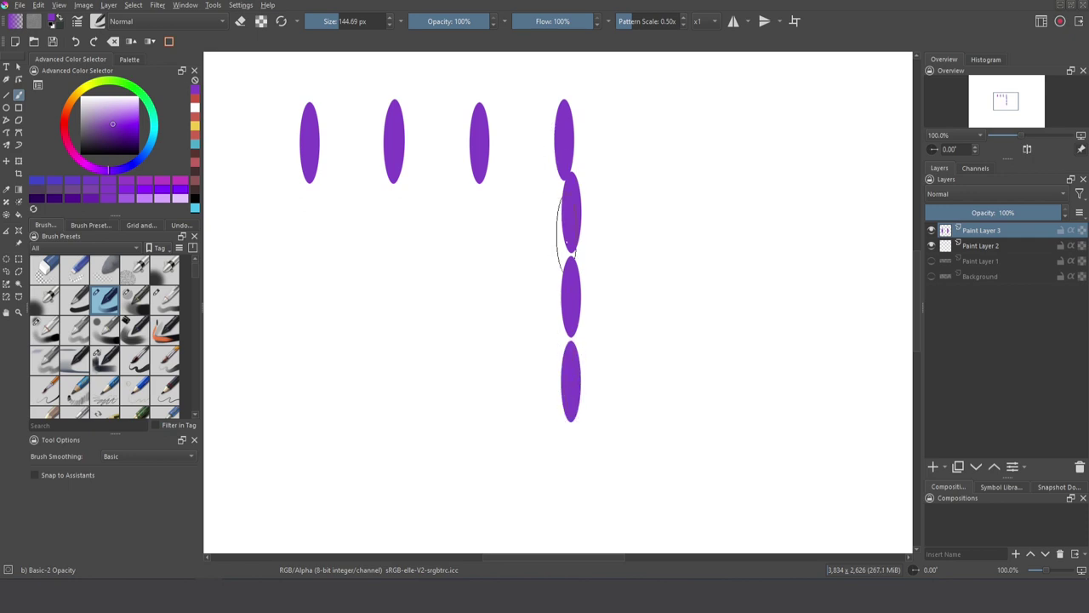
- Turn off Isotropic Spacing and paint a matching across-then-down stroke beside the first one on the canvas
{"action": "key", "text": "F5"}
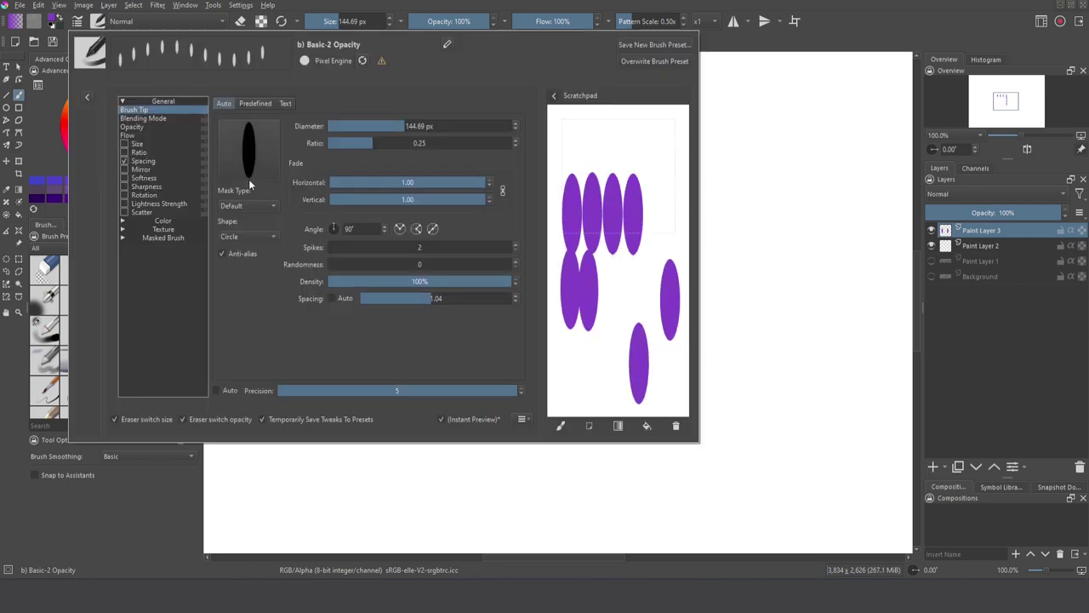
{"action": "left_click", "coordinate": [143, 161]}
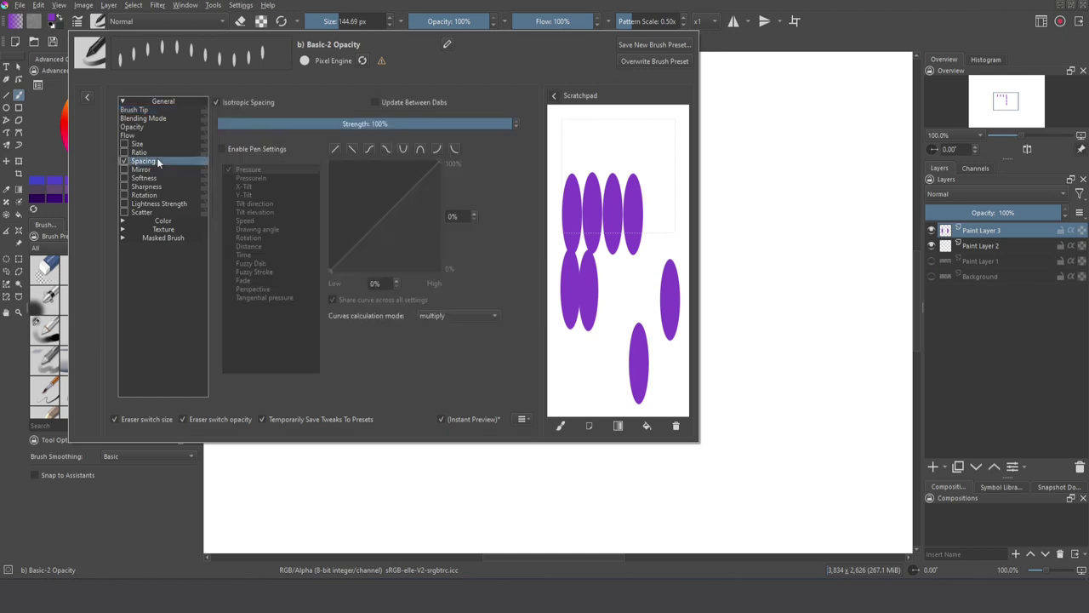
{"action": "left_click", "coordinate": [217, 101]}
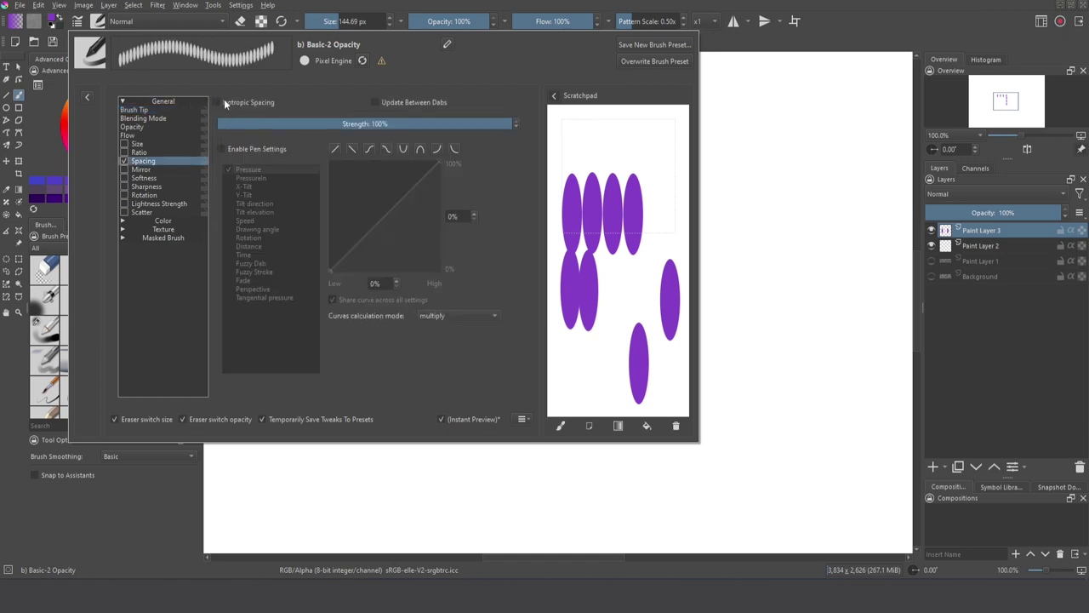
{"action": "left_click_drag", "start_coordinate": [724, 209], "coordinate": [772, 209]}
{"action": "left_click_drag", "start_coordinate": [771, 281], "coordinate": [773, 451]}
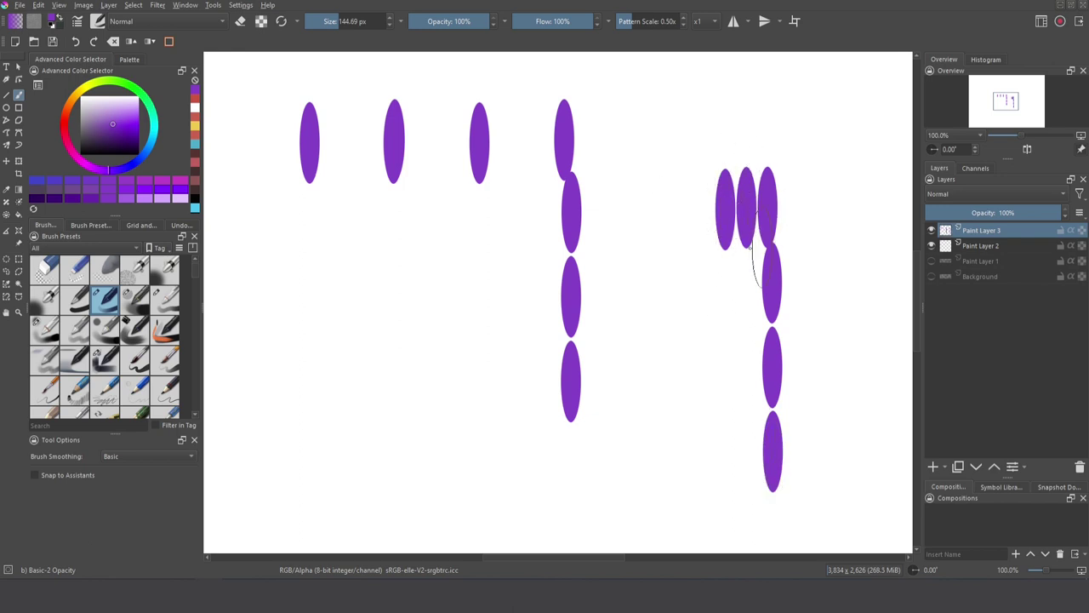
- Clear the layer, set the elliptical tip's angle to 0° and paint a stroke across and then down the canvas
{"action": "left_click", "coordinate": [77, 21]}
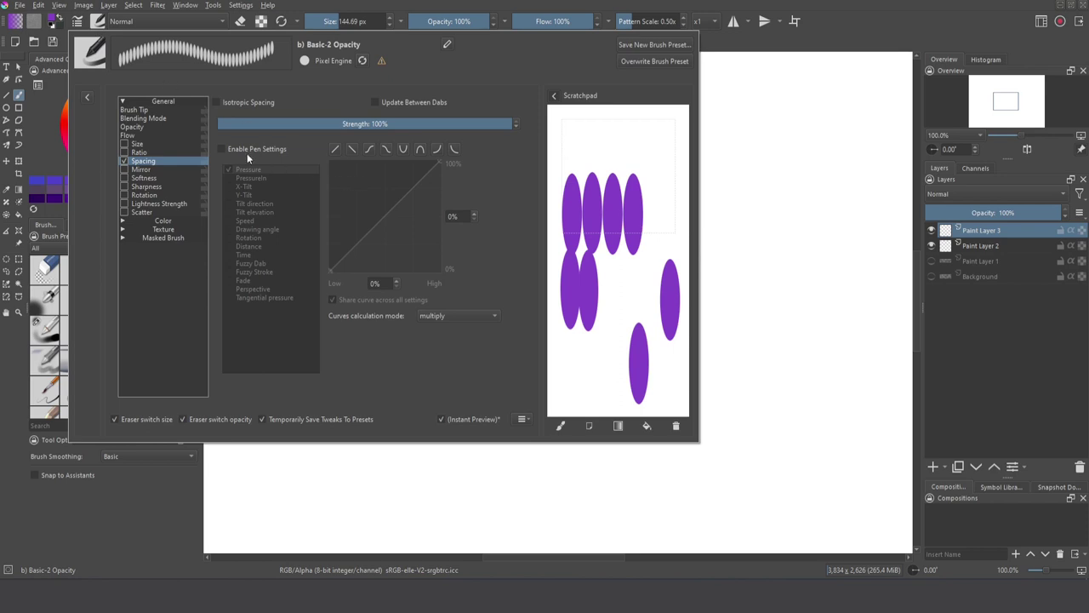
{"action": "left_click", "coordinate": [142, 110]}
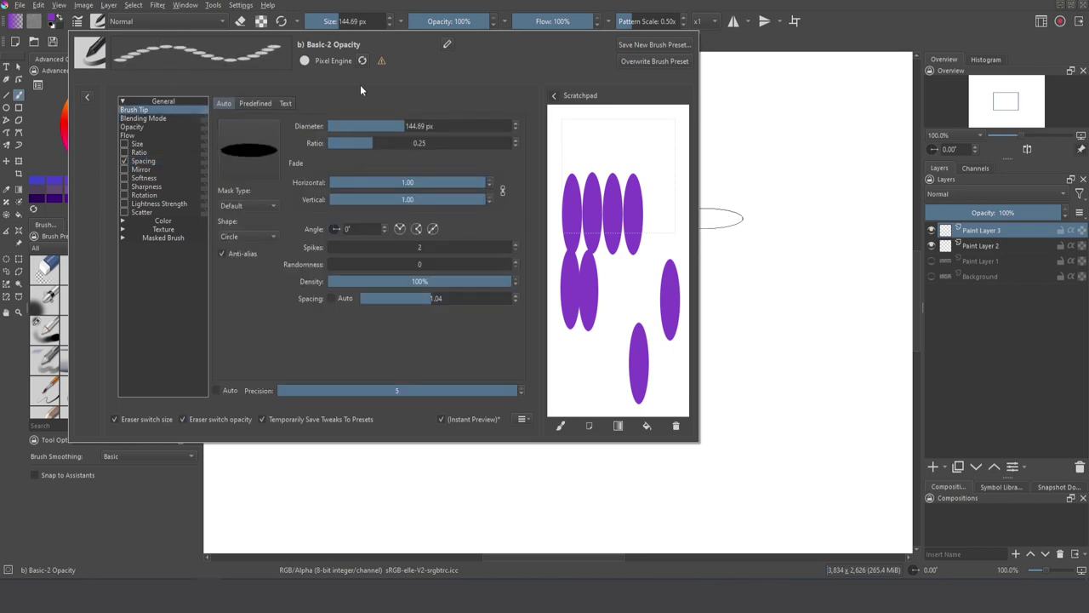
{"action": "left_click", "coordinate": [737, 183]}
{"action": "mouse_move", "coordinate": [297, 136]}
{"action": "left_mouse_down"}
{"action": "mouse_move", "coordinate": [474, 136]}
{"action": "mouse_move", "coordinate": [481, 288]}
{"action": "left_mouse_up"}
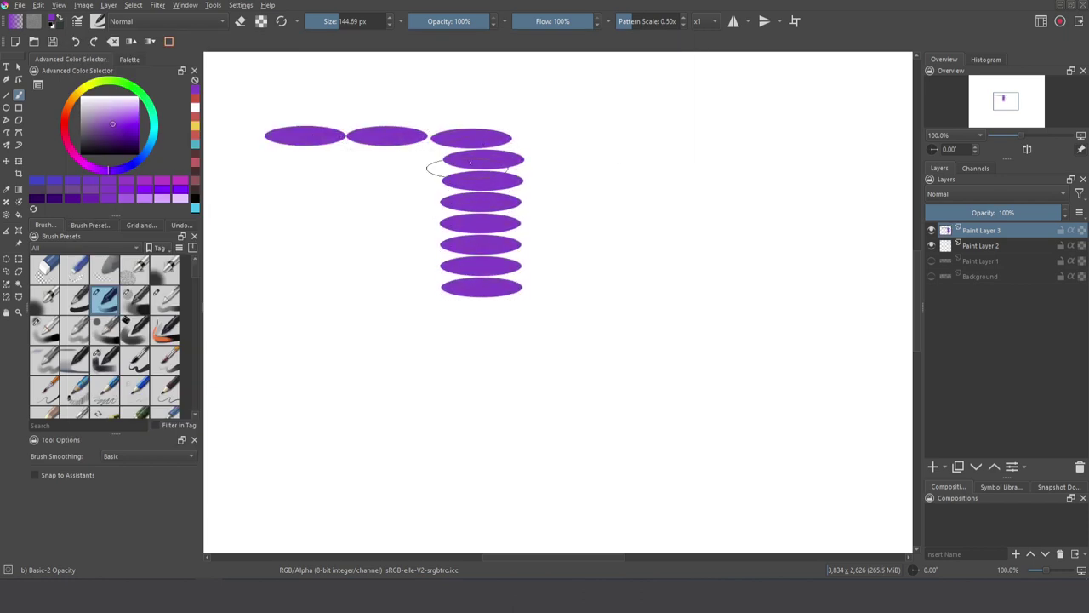
- Enable Isotropic Spacing and paint a stroke of horizontal ellipses across and then down, beside the earlier columns
{"action": "key", "text": "F5"}
{"action": "left_click", "coordinate": [156, 160]}
{"action": "left_click", "coordinate": [216, 101]}
{"action": "left_click", "coordinate": [725, 162]}
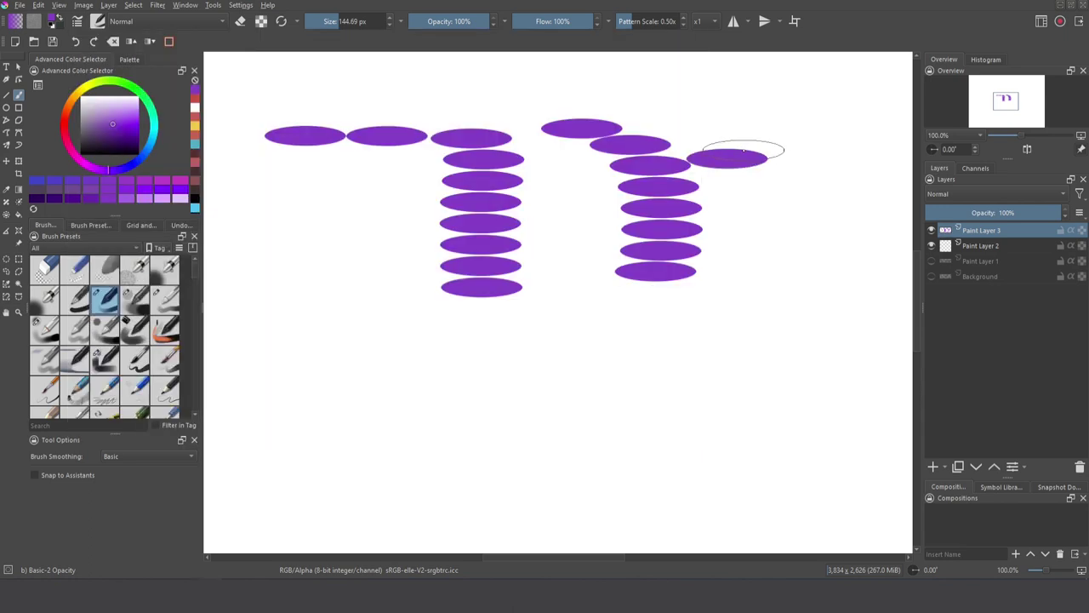
{"action": "left_click_drag", "start_coordinate": [729, 158], "coordinate": [837, 233]}
{"action": "left_click", "coordinate": [820, 311]}
- Undo the last three strokes and paint another test stroke in the lower part of the canvas
{"action": "key", "text": "ctrl+z"}
{"action": "key", "text": "ctrl+z"}
{"action": "key", "text": "ctrl+z"}
{"action": "mouse_move", "coordinate": [261, 343]}
{"action": "left_mouse_down"}
{"action": "mouse_move", "coordinate": [456, 342]}
{"action": "mouse_move", "coordinate": [470, 356]}
{"action": "mouse_move", "coordinate": [457, 486]}
{"action": "left_mouse_up"}
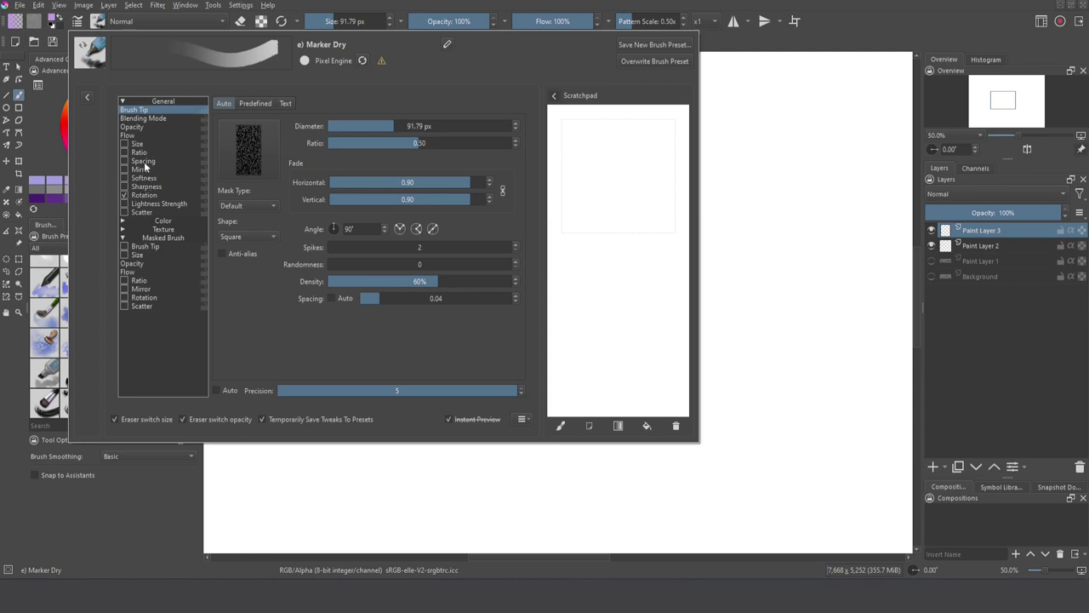
- Enable Spacing for e) Marker Dry with Fuzzy Dab as its only sensor and set the brush tip's spacing to 0.31
{"action": "left_click", "coordinate": [140, 161]}
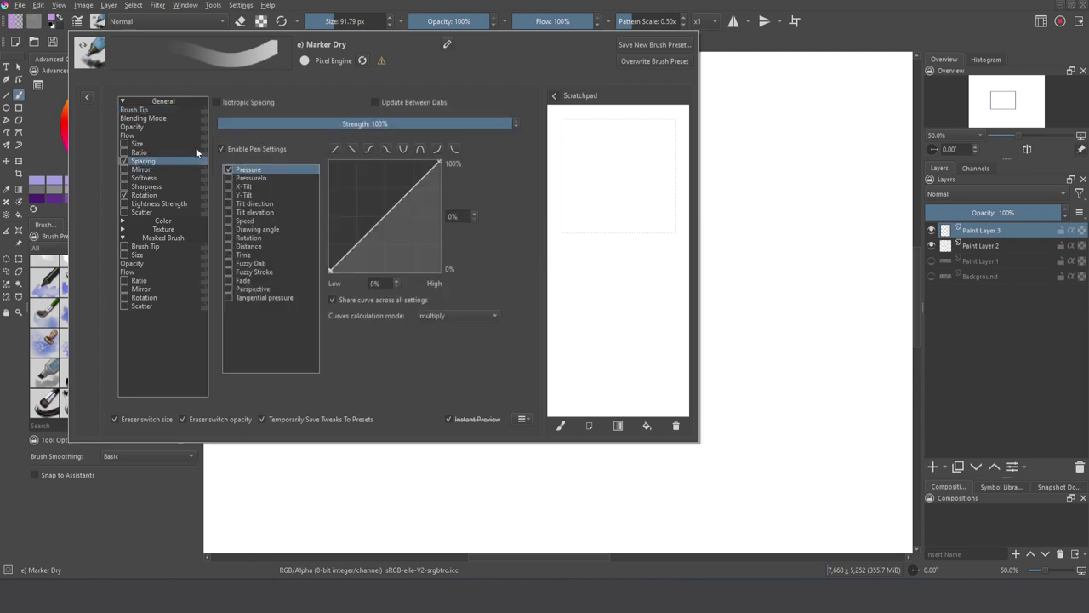
{"action": "left_click", "coordinate": [229, 263]}
{"action": "left_click", "coordinate": [229, 263]}
{"action": "left_click", "coordinate": [228, 169]}
{"action": "left_click", "coordinate": [228, 170]}
{"action": "left_click", "coordinate": [144, 110]}
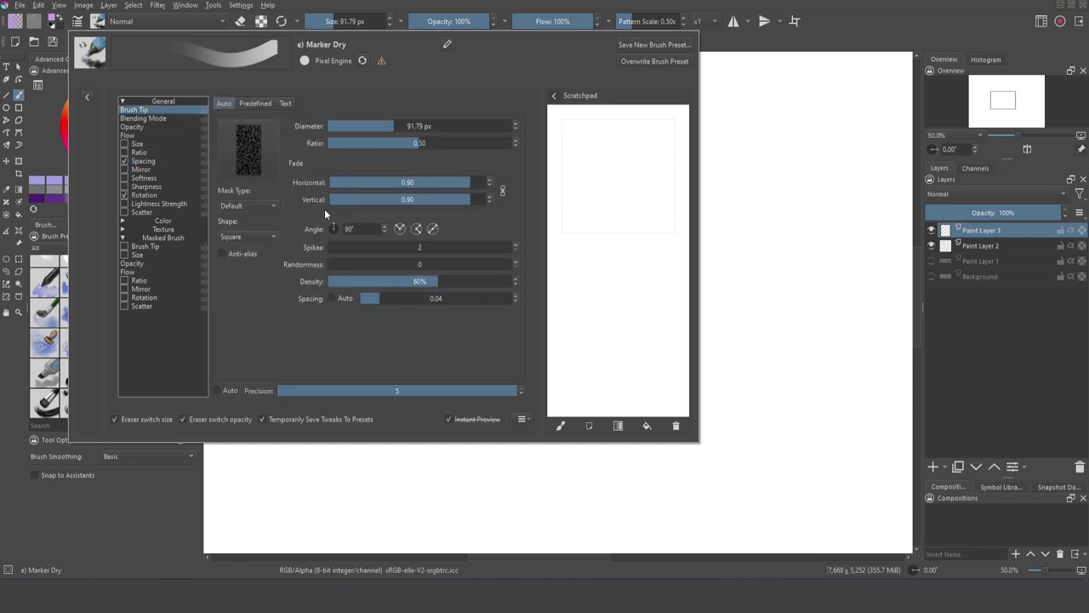
{"action": "left_click_drag", "start_coordinate": [374, 298], "coordinate": [409, 295]}
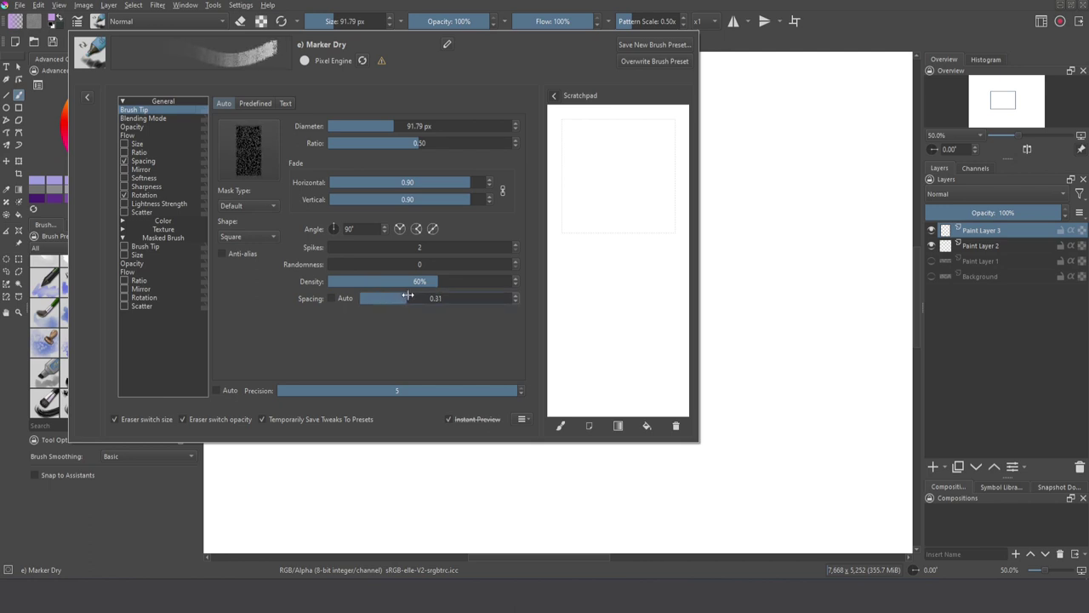
- Set Rotation to the Drawing angle sensor and test it with wavy strokes in the scratchpad, clearing it between them
{"action": "left_click", "coordinate": [194, 192]}
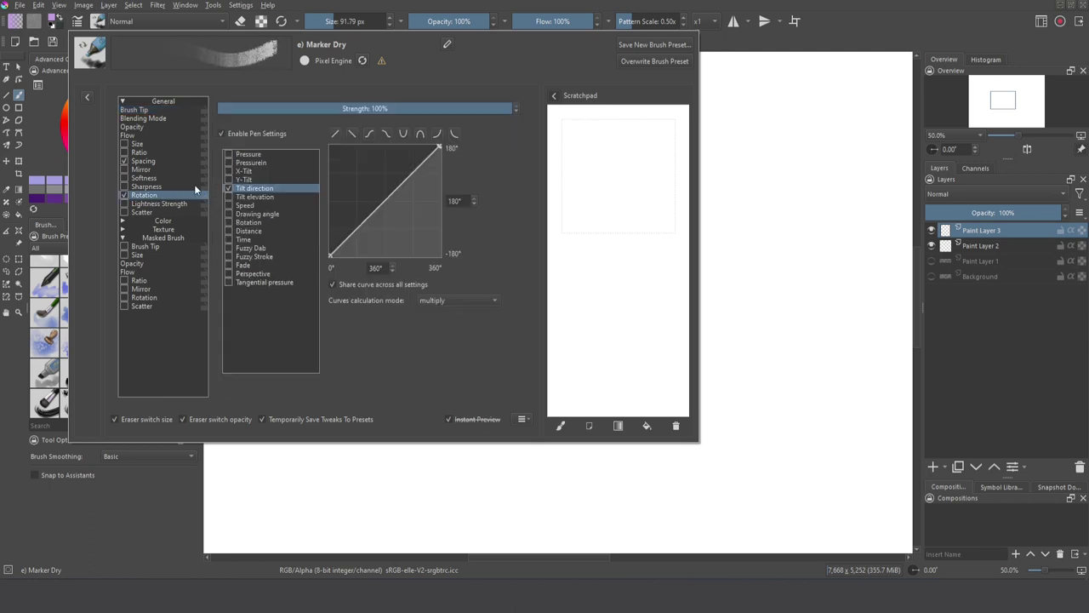
{"action": "left_click", "coordinate": [230, 214]}
{"action": "left_click", "coordinate": [174, 111]}
{"action": "mouse_move", "coordinate": [570, 121]}
{"action": "left_mouse_down"}
{"action": "mouse_move", "coordinate": [637, 179]}
{"action": "mouse_move", "coordinate": [644, 255]}
{"action": "mouse_move", "coordinate": [613, 285]}
{"action": "mouse_move", "coordinate": [598, 334]}
{"action": "mouse_move", "coordinate": [605, 355]}
{"action": "left_mouse_up"}
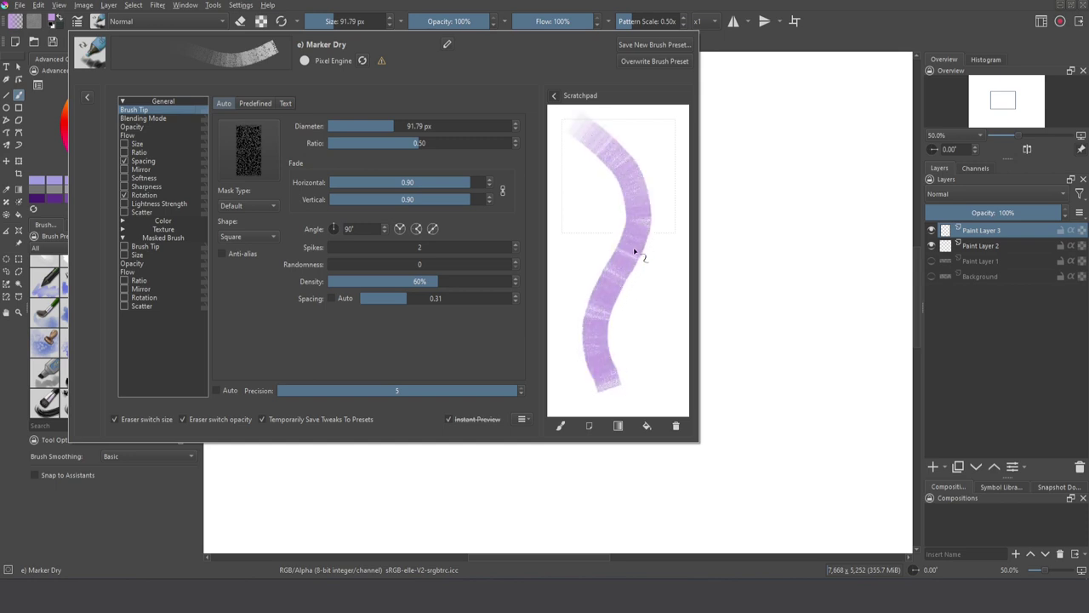
{"action": "left_click", "coordinate": [677, 426]}
{"action": "left_click_drag", "start_coordinate": [596, 125], "coordinate": [654, 230]}
- Enlarge the marker to 191.49 px and paint a long wavy stroke down the middle of the canvas
{"action": "key", "text": "Escape"}
{"action": "key", "text": "bracketright"}
{"action": "key", "text": "bracketright"}
{"action": "key", "text": "bracketright"}
{"action": "mouse_move", "coordinate": [523, 102]}
{"action": "left_mouse_down"}
{"action": "mouse_move", "coordinate": [615, 288]}
{"action": "mouse_move", "coordinate": [565, 449]}
{"action": "mouse_move", "coordinate": [587, 545]}
{"action": "left_mouse_up"}
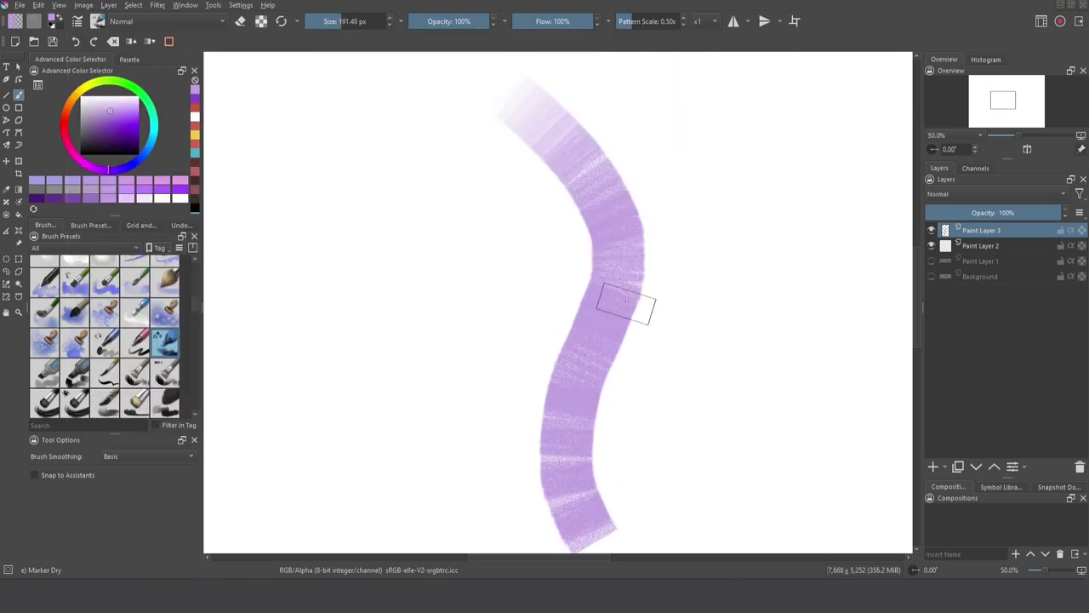
- Turn off the pen settings and the Spacing option for e) Marker Dry, and test the brush in the scratchpad
{"action": "key", "text": "F5"}
{"action": "left_click", "coordinate": [143, 161]}
{"action": "left_click", "coordinate": [218, 103]}
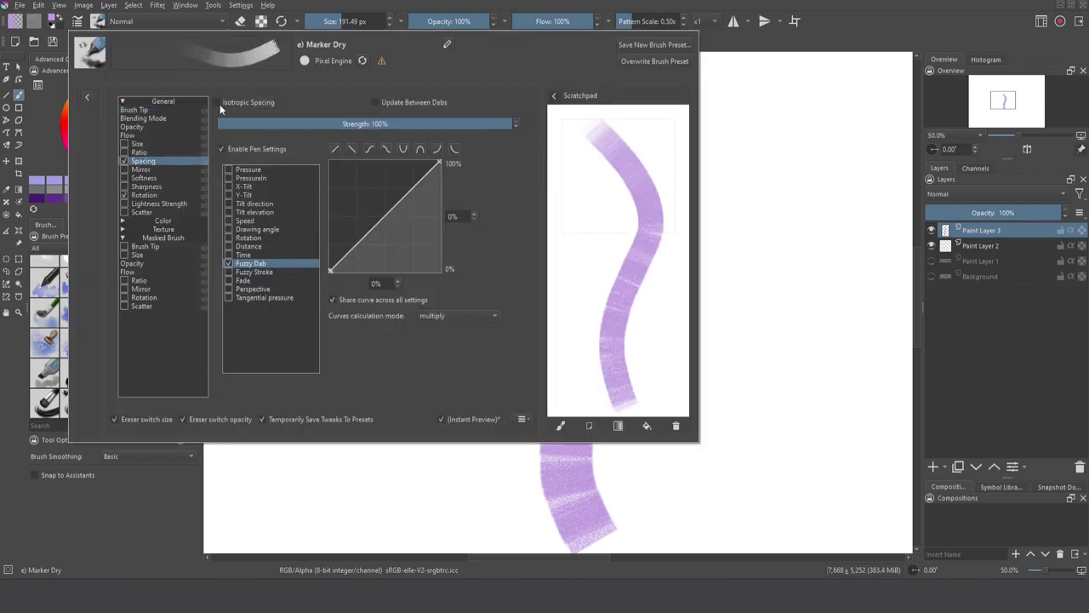
{"action": "left_click", "coordinate": [222, 152]}
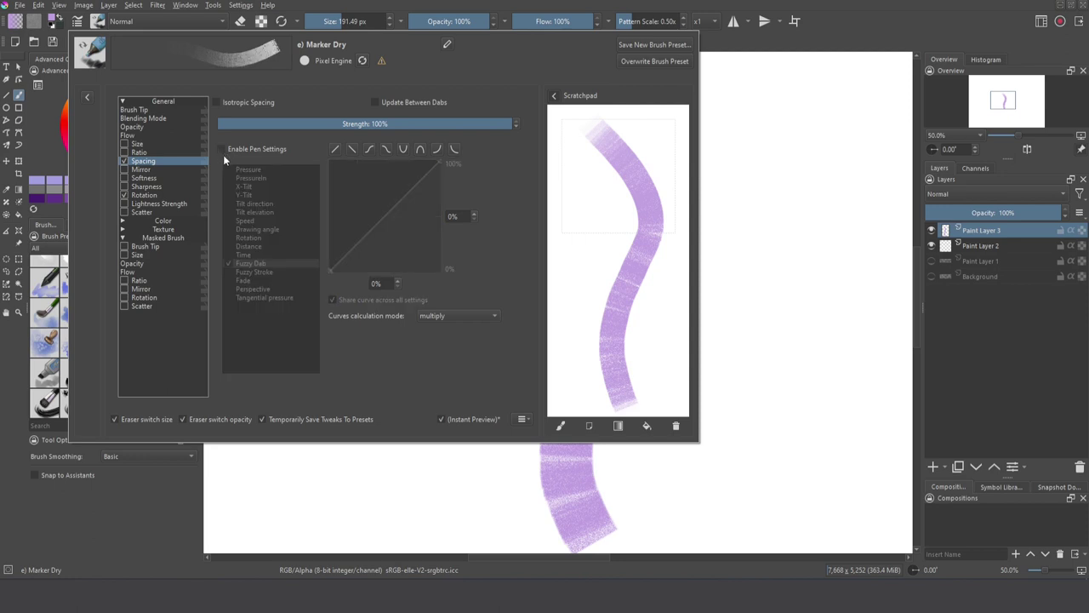
{"action": "left_click", "coordinate": [124, 161]}
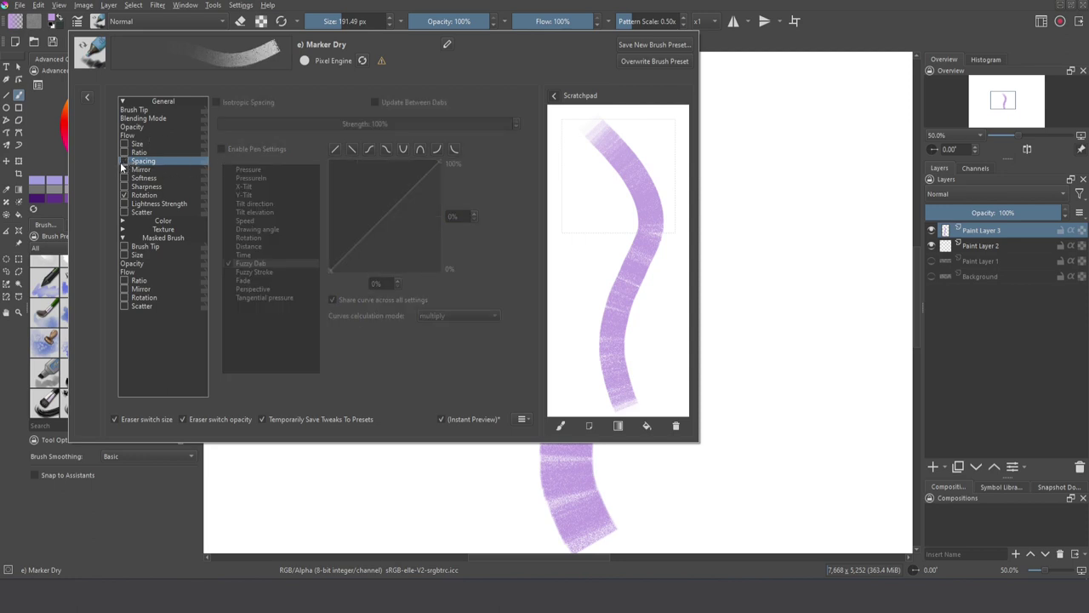
{"action": "mouse_move", "coordinate": [583, 165]}
{"action": "left_mouse_down"}
{"action": "mouse_move", "coordinate": [593, 227]}
{"action": "mouse_move", "coordinate": [558, 300]}
{"action": "mouse_move", "coordinate": [569, 389]}
{"action": "left_mouse_up"}
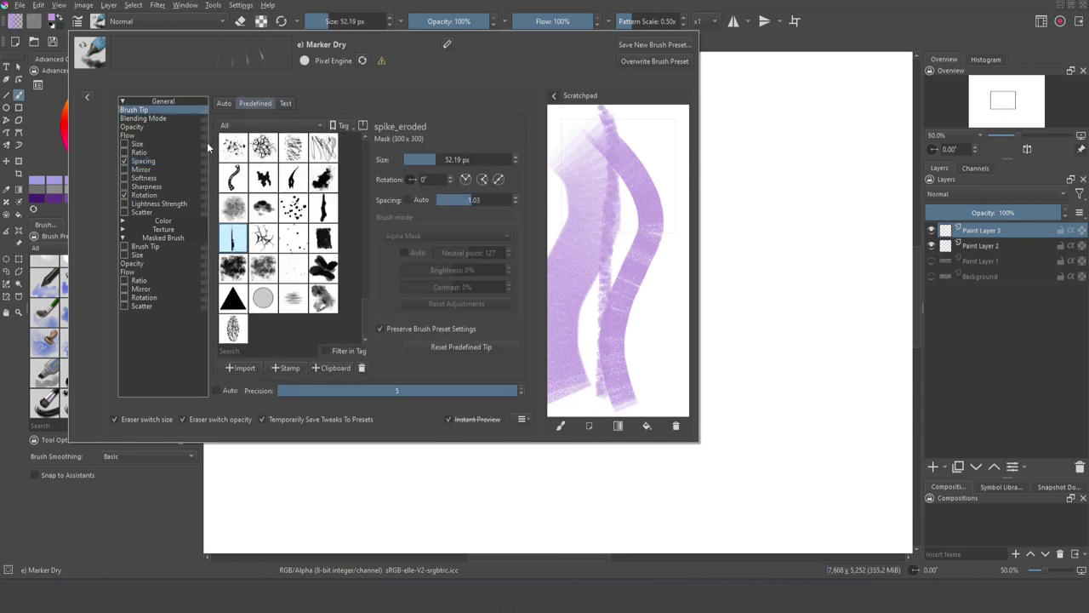
- Compare the brush preview of the predefined spike_eroded tip with Isotropic Spacing off and on
{"action": "left_click", "coordinate": [143, 162]}
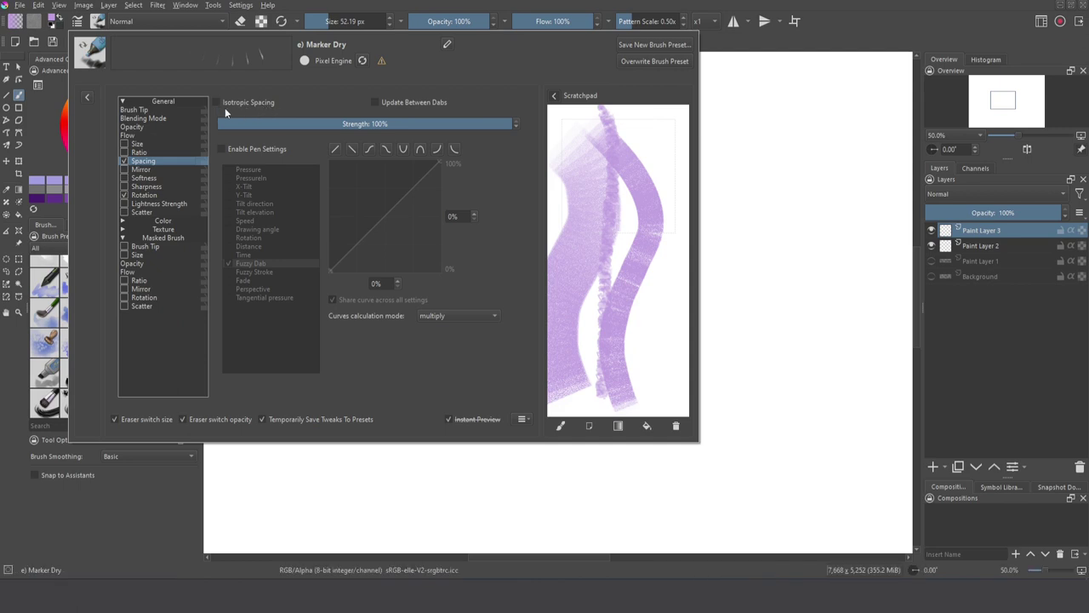
{"action": "left_click", "coordinate": [134, 110]}
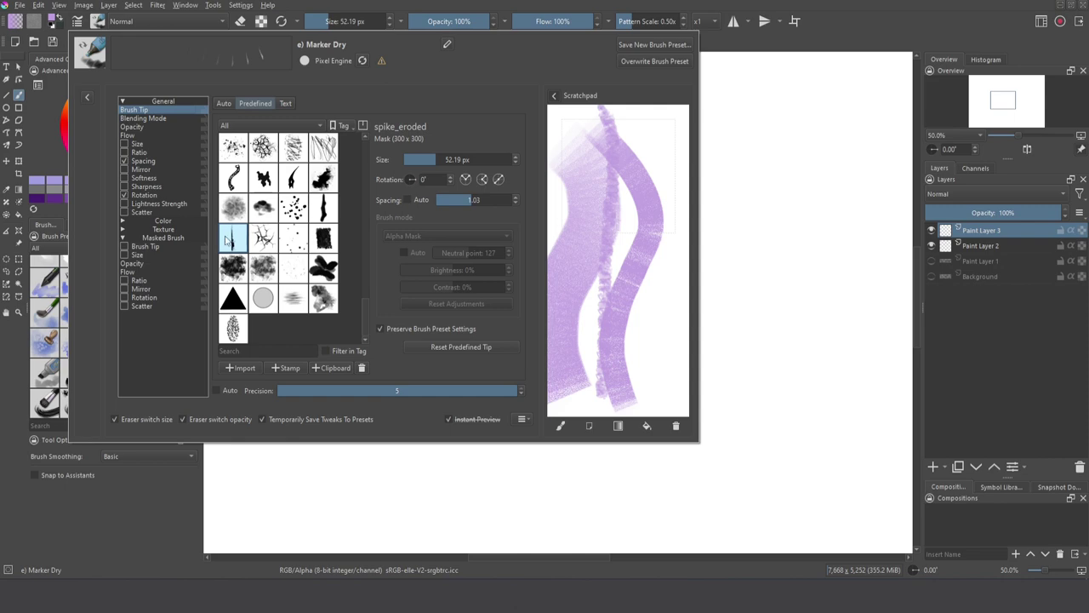
{"action": "left_click", "coordinate": [154, 159]}
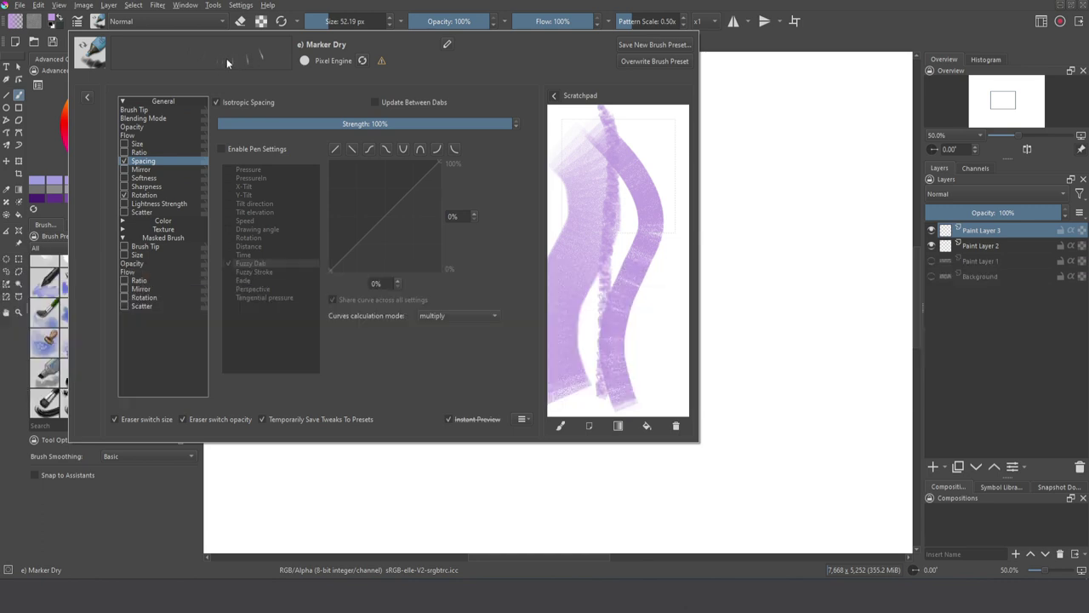
{"action": "left_click", "coordinate": [152, 109]}
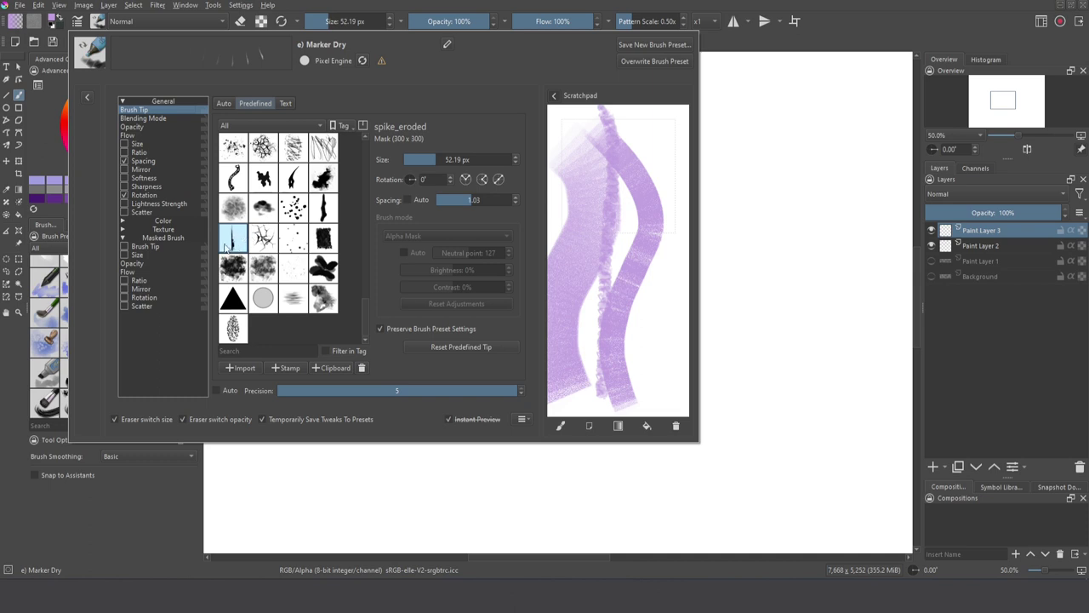
- Choose the predefined DA_RGBA bluegreen_small1 brush tip for the marker and toggle Isotropic Spacing in its Spacing option
{"action": "scroll", "coordinate": [362, 312], "scroll_direction": "up", "scroll_amount": 5}
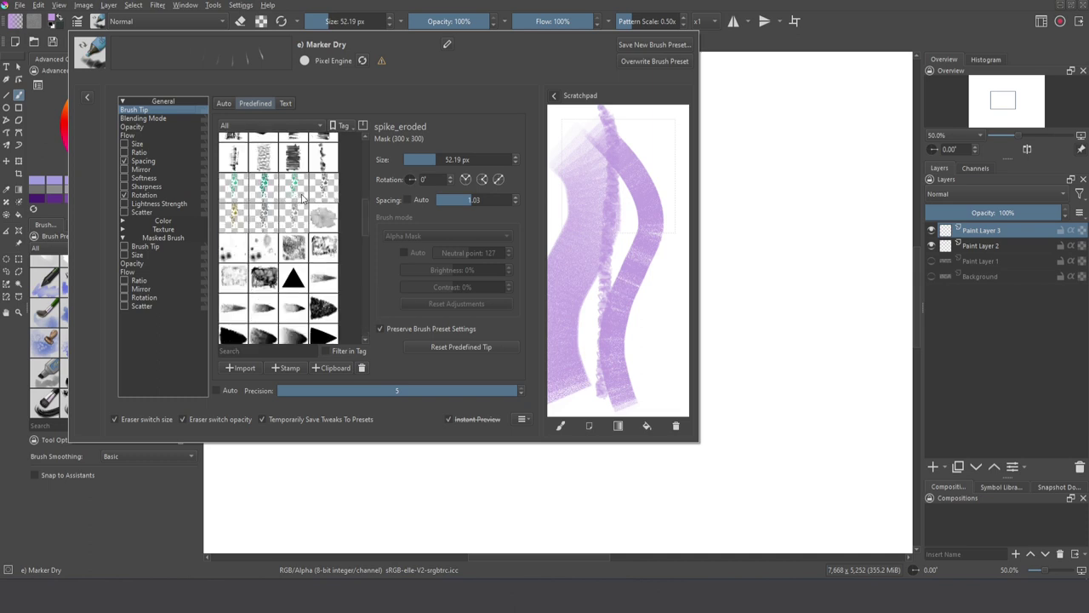
{"action": "left_click", "coordinate": [295, 187]}
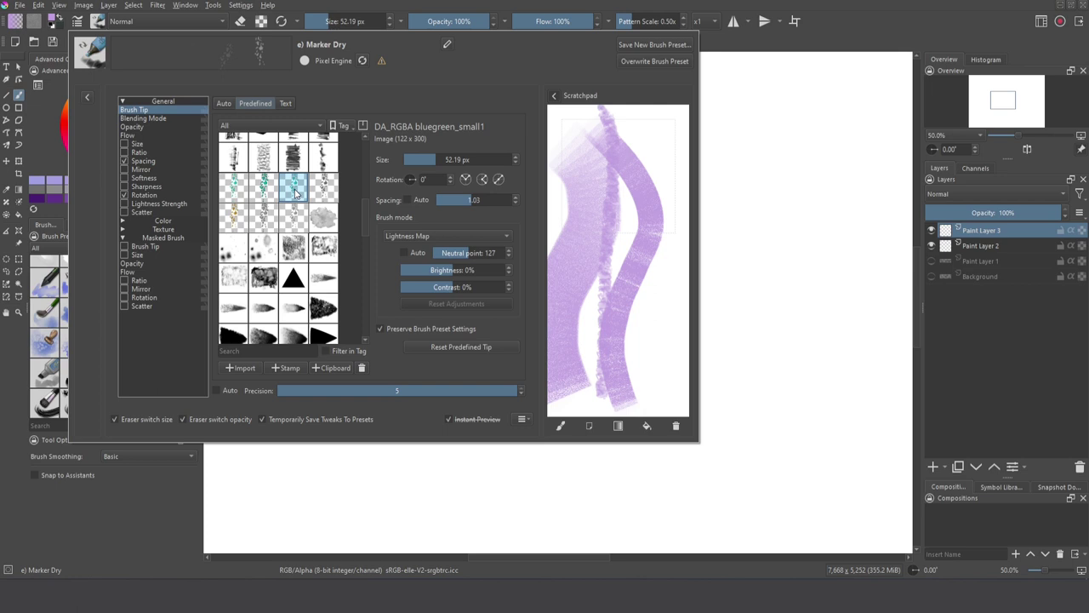
{"action": "mouse_move", "coordinate": [296, 194]}
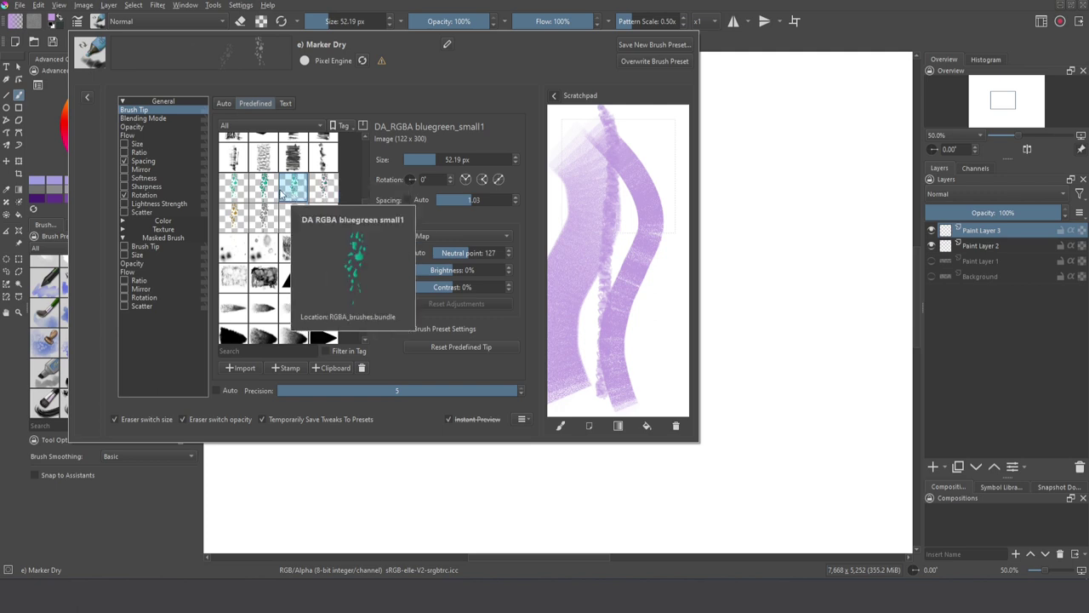
{"action": "left_click", "coordinate": [149, 161]}
{"action": "left_click", "coordinate": [216, 103]}
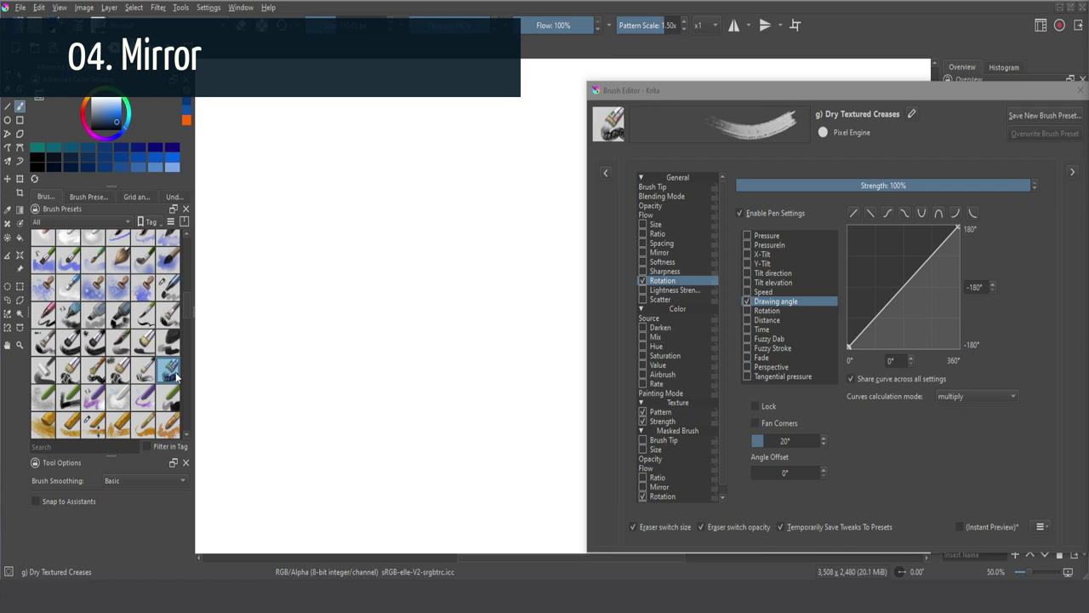
- For g) Dry Textured Creases, turn off Rotation and enable Mirror with pen settings off and neither direction selected
{"action": "left_click", "coordinate": [645, 281]}
{"action": "left_click", "coordinate": [643, 281]}
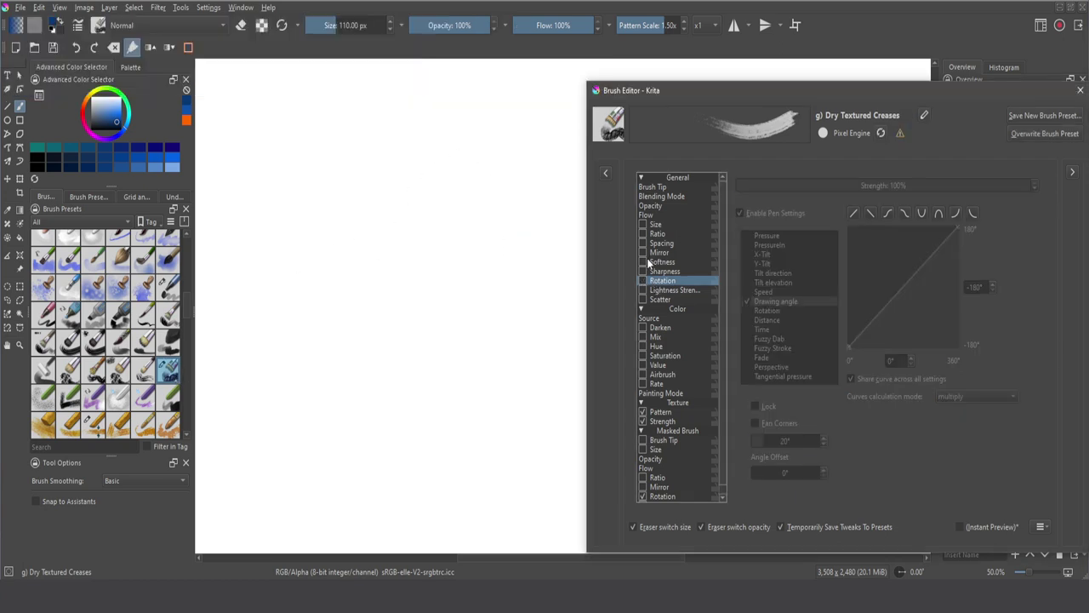
{"action": "left_click", "coordinate": [644, 253]}
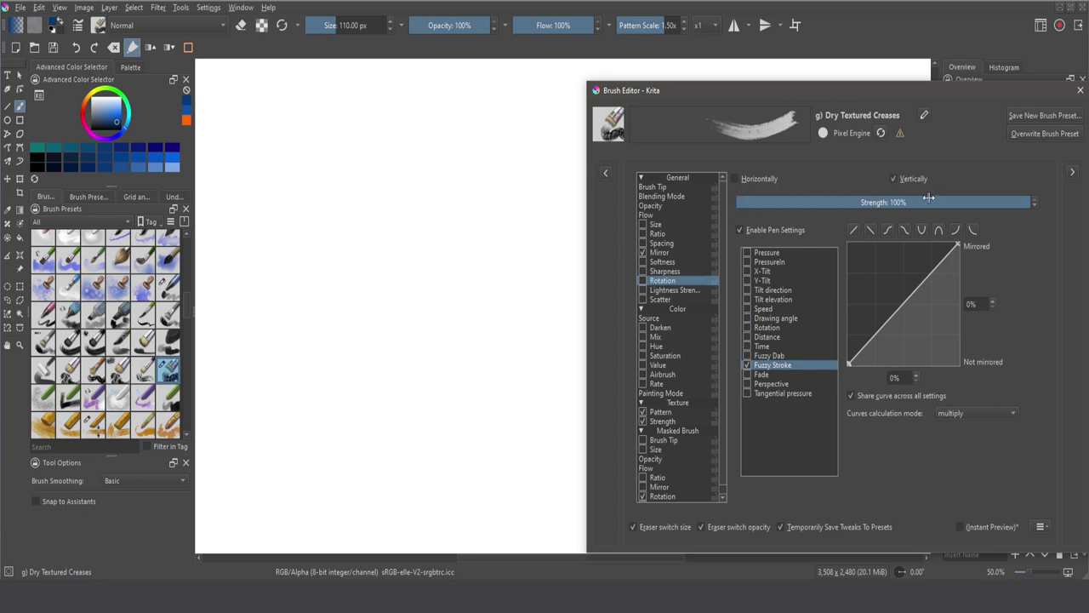
{"action": "left_click", "coordinate": [741, 230]}
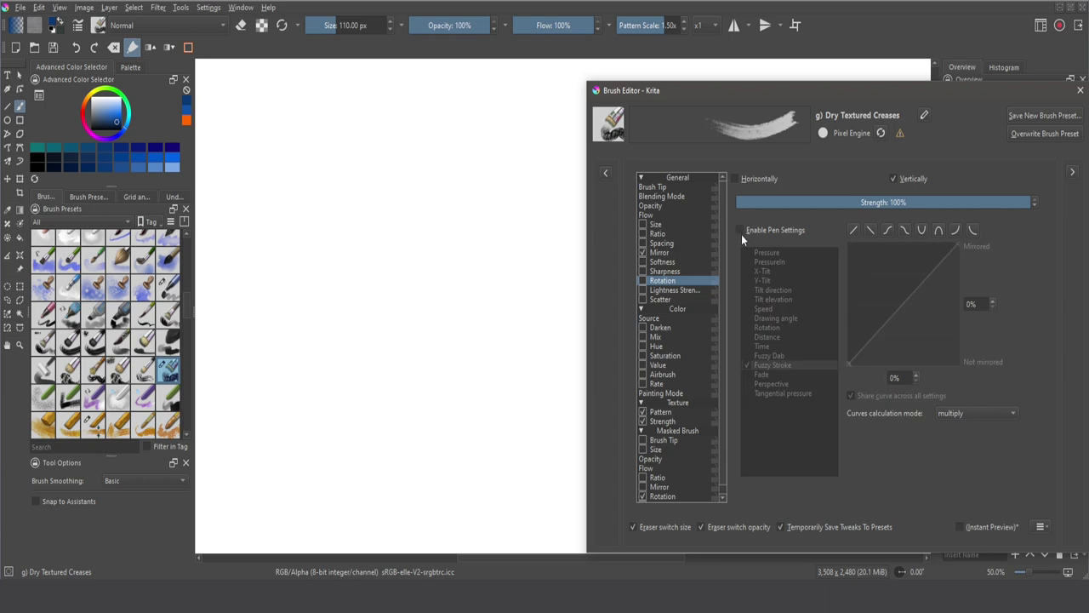
{"action": "left_click", "coordinate": [892, 179]}
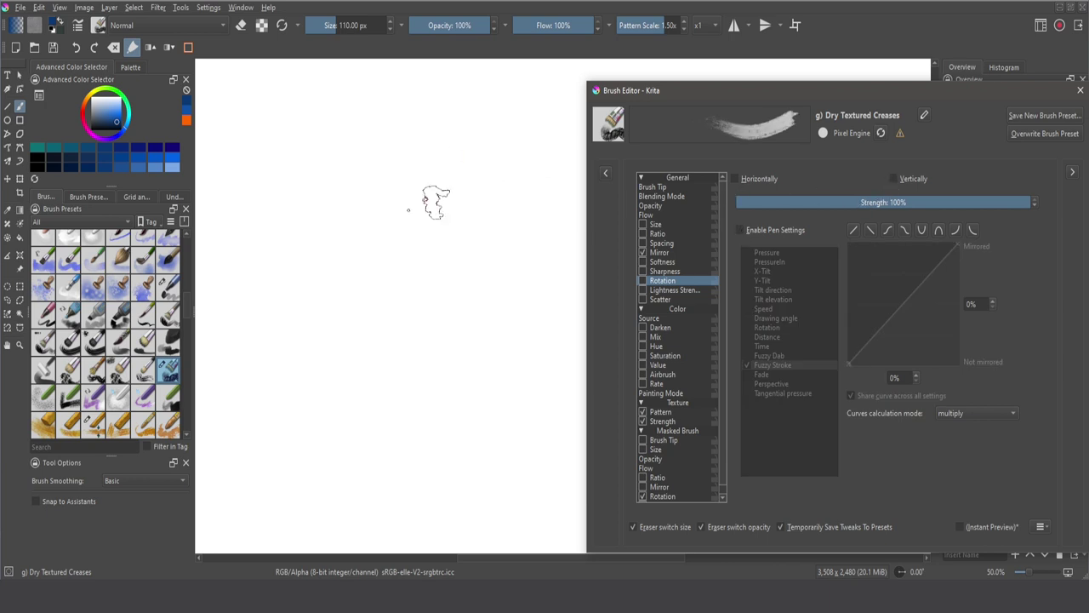
- With the brush at 325.01 px, stamp one unmirrored dab and one horizontally mirrored dab beside it on the canvas
{"action": "left_click", "coordinate": [387, 268]}
{"action": "left_click", "coordinate": [735, 179]}
{"action": "left_click", "coordinate": [476, 269]}
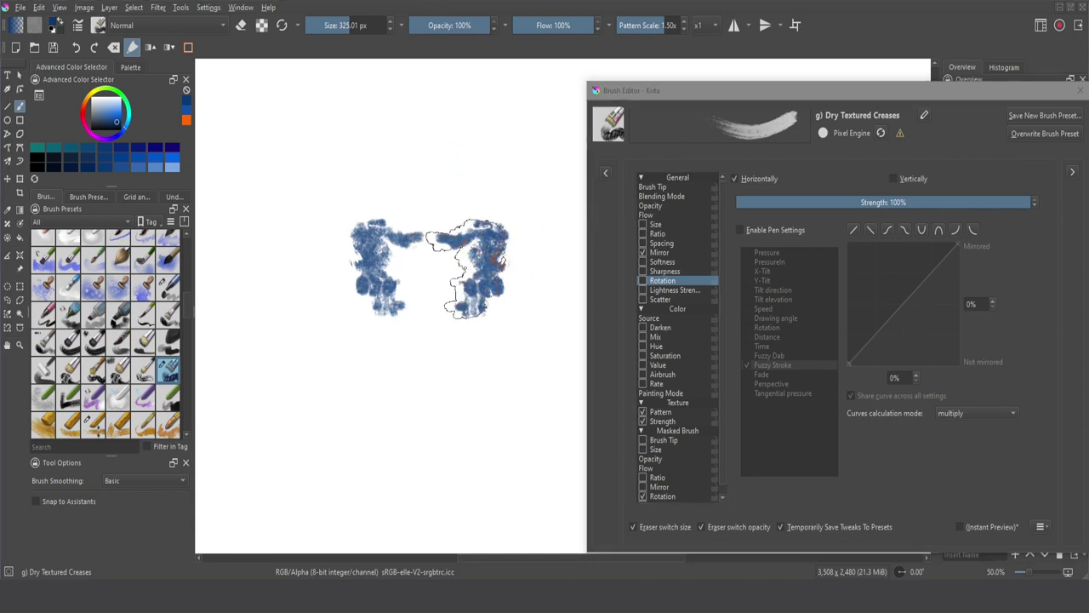
- Stamp a vertically mirrored dab below the first dab and one mirrored in both directions above it
{"action": "left_click", "coordinate": [735, 179]}
{"action": "left_click", "coordinate": [893, 178]}
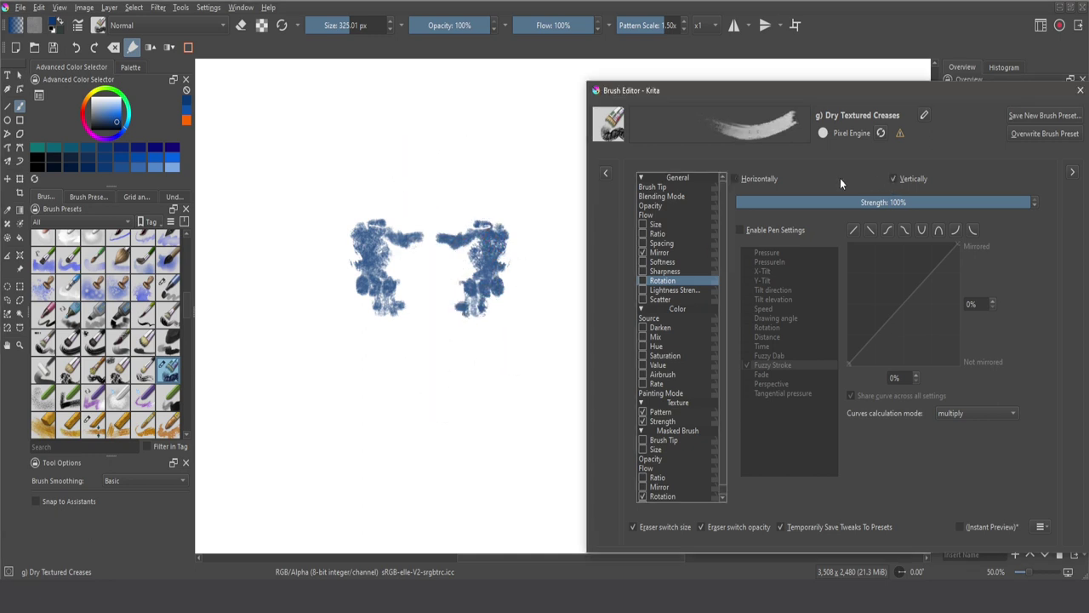
{"action": "left_click_drag", "start_coordinate": [381, 375], "coordinate": [398, 383]}
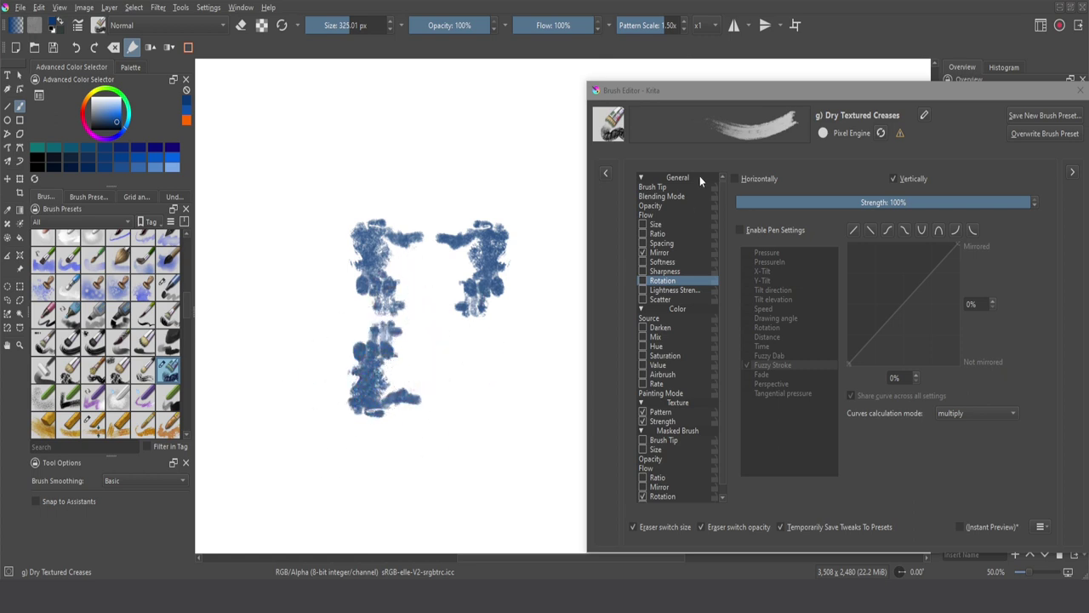
{"action": "left_click", "coordinate": [734, 179]}
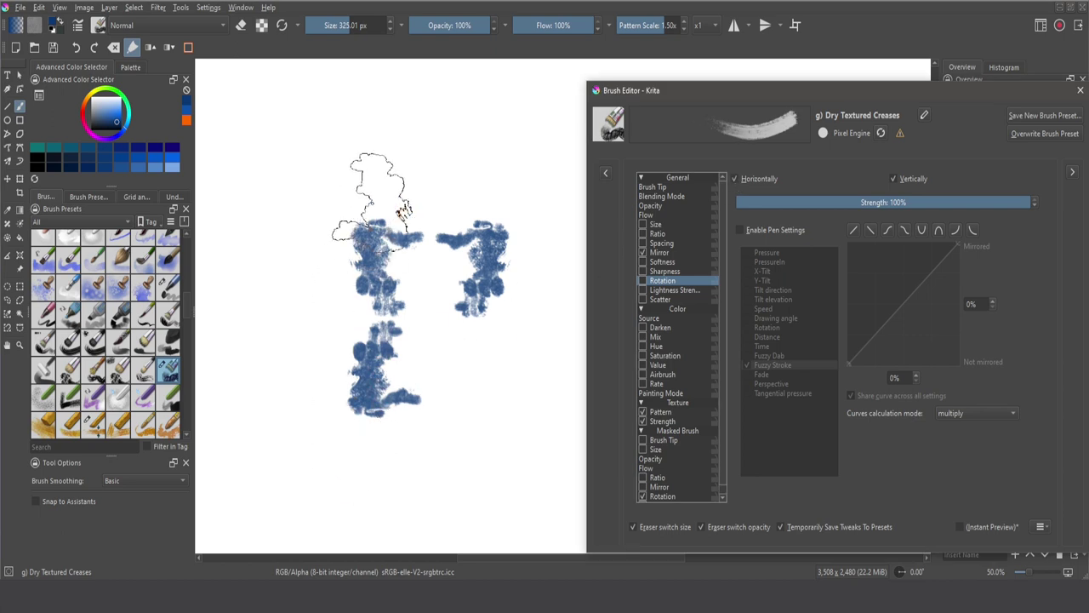
{"action": "left_click", "coordinate": [376, 165]}
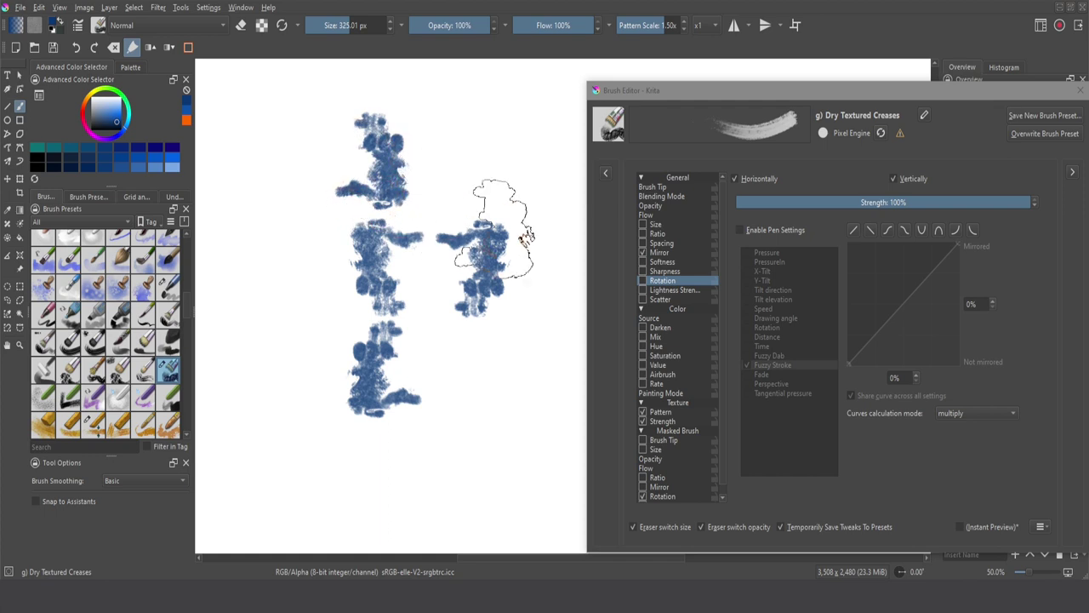
- Compare vertical test strokes with Mirror's pen settings off and with Mirror driven by the Fuzzy Dab sensor
{"action": "left_click", "coordinate": [642, 280]}
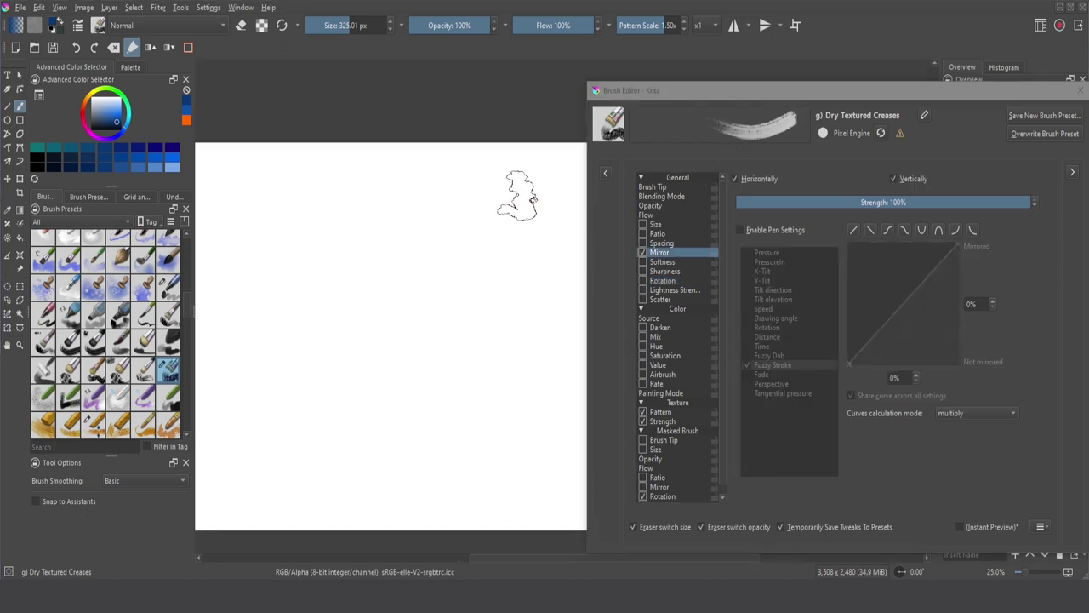
{"action": "left_click_drag", "start_coordinate": [511, 194], "coordinate": [507, 468]}
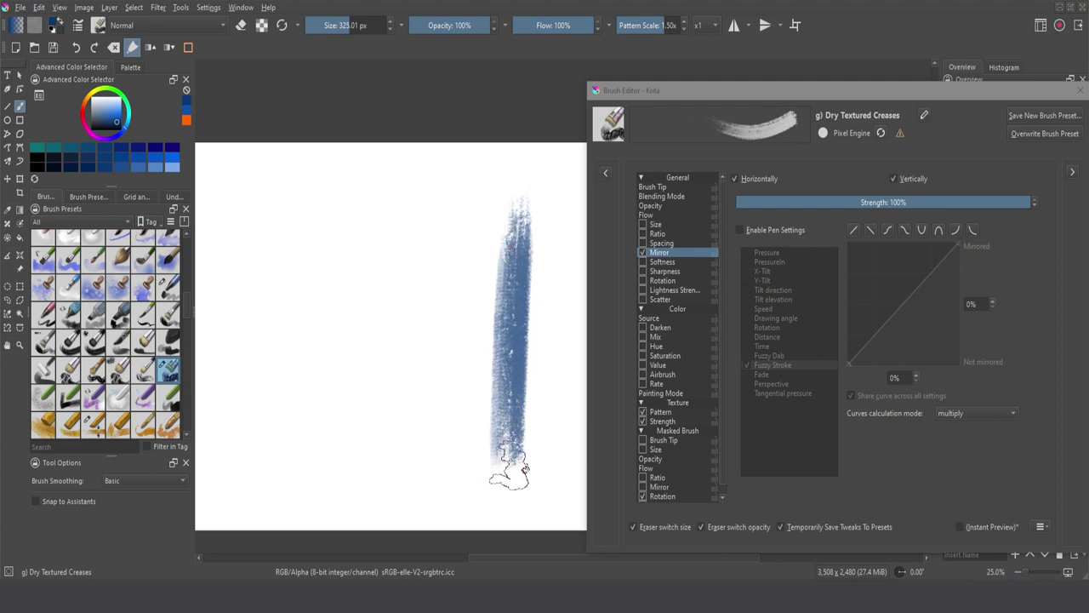
{"action": "left_click", "coordinate": [739, 229]}
{"action": "left_click", "coordinate": [747, 355]}
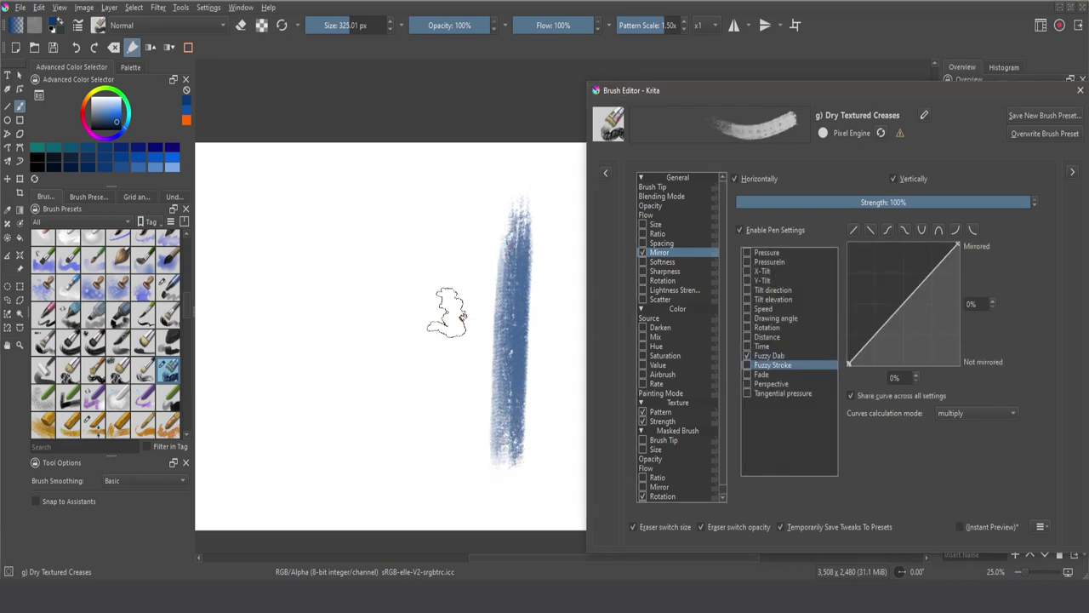
{"action": "left_click_drag", "start_coordinate": [462, 228], "coordinate": [448, 473]}
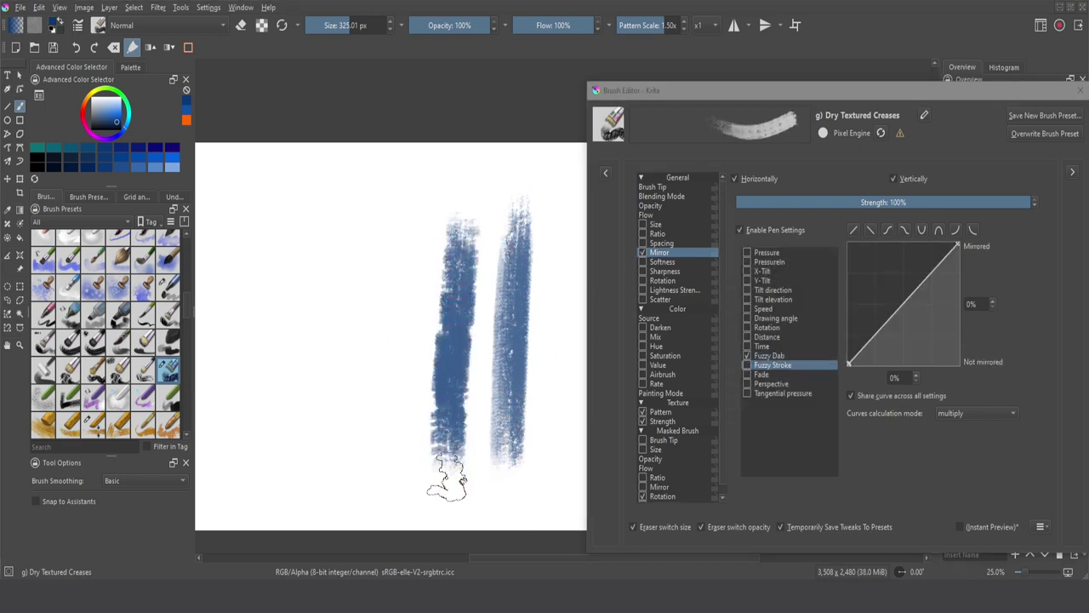
{"action": "left_click_drag", "start_coordinate": [375, 245], "coordinate": [368, 451]}
{"action": "left_click_drag", "start_coordinate": [370, 298], "coordinate": [368, 429]}
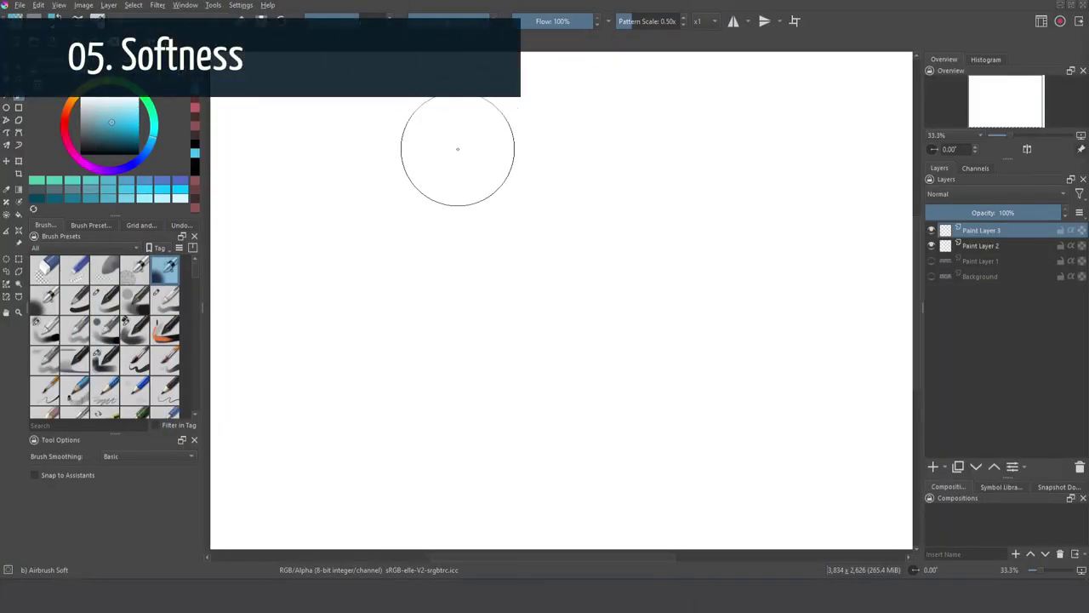
- Paint a soft round spot with b) Airbrush Soft and a hard dot beside it with b) Basic-2 Opacity
{"action": "mouse_move", "coordinate": [443, 171]}
{"action": "left_mouse_down"}
{"action": "mouse_move", "coordinate": [462, 170]}
{"action": "mouse_move", "coordinate": [456, 162]}
{"action": "left_mouse_up"}
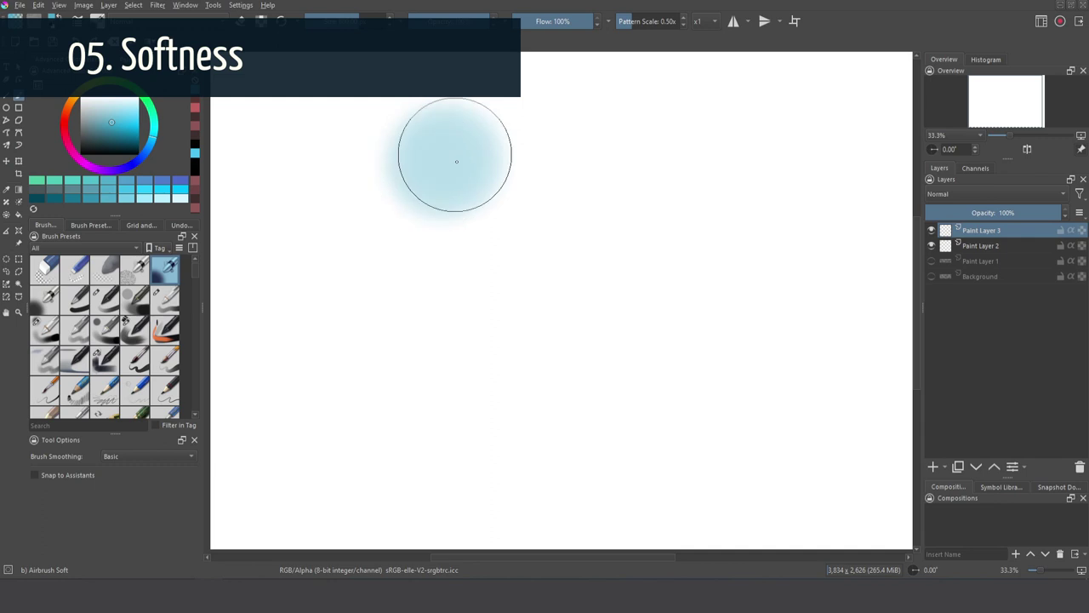
{"action": "left_click", "coordinate": [103, 299]}
{"action": "left_click_drag", "start_coordinate": [578, 161], "coordinate": [586, 164]}
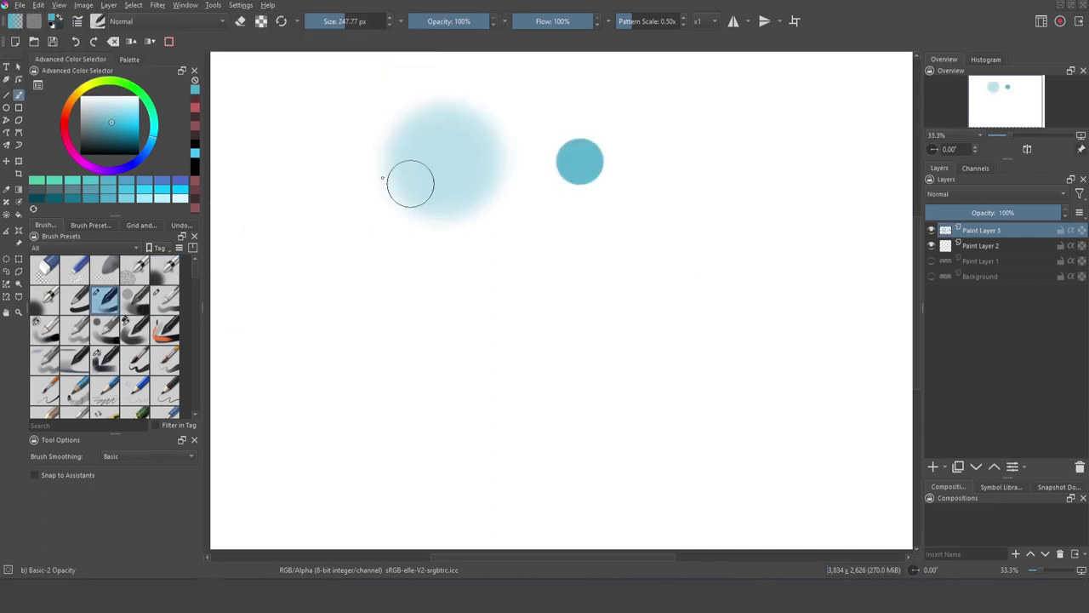
- Set the Basic-2 Opacity tip's mask type to Soft and bend its softness curve outward toward a hard edge
{"action": "left_click", "coordinate": [98, 21]}
{"action": "scroll", "coordinate": [255, 205], "scroll_direction": "down", "scroll_amount": 1}
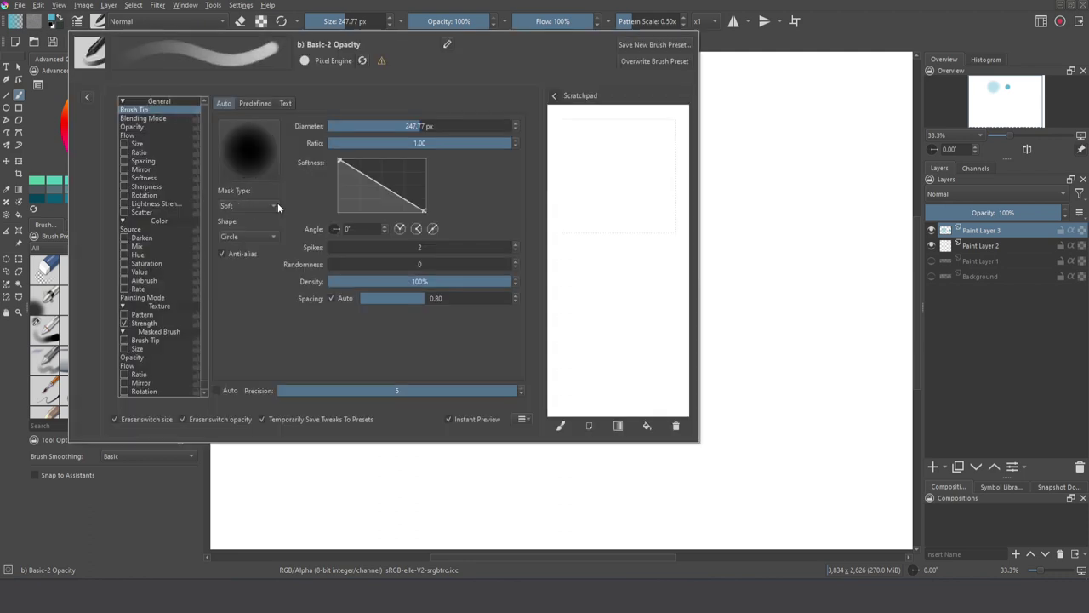
{"action": "left_click_drag", "start_coordinate": [385, 177], "coordinate": [416, 177]}
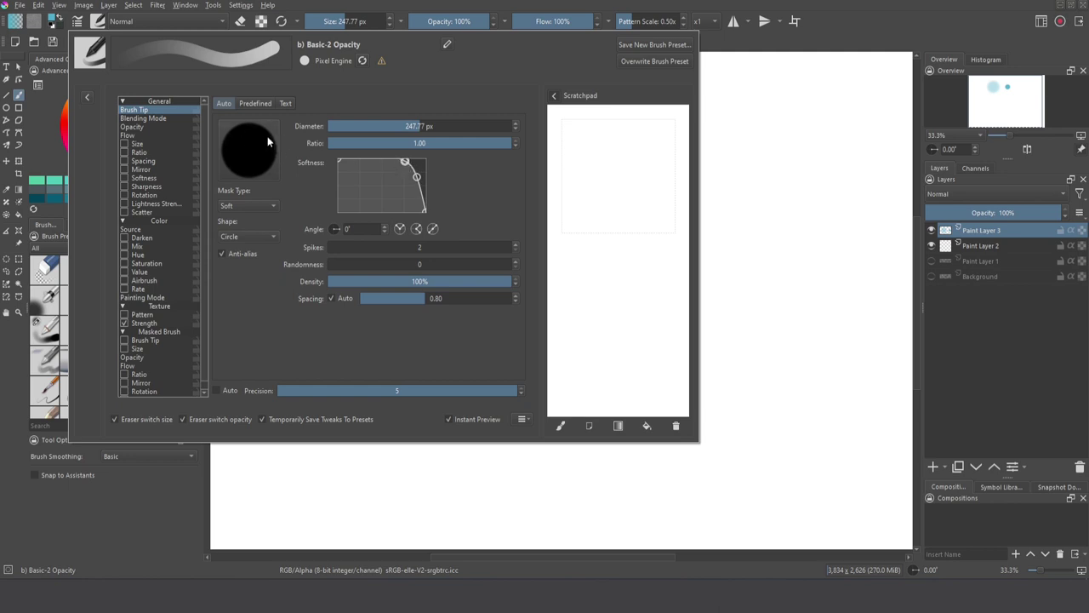
- Enable Softness with the Pressure sensor and bend its curve down through 50% input and 19% output
{"action": "left_click", "coordinate": [125, 178]}
{"action": "left_click", "coordinate": [124, 178]}
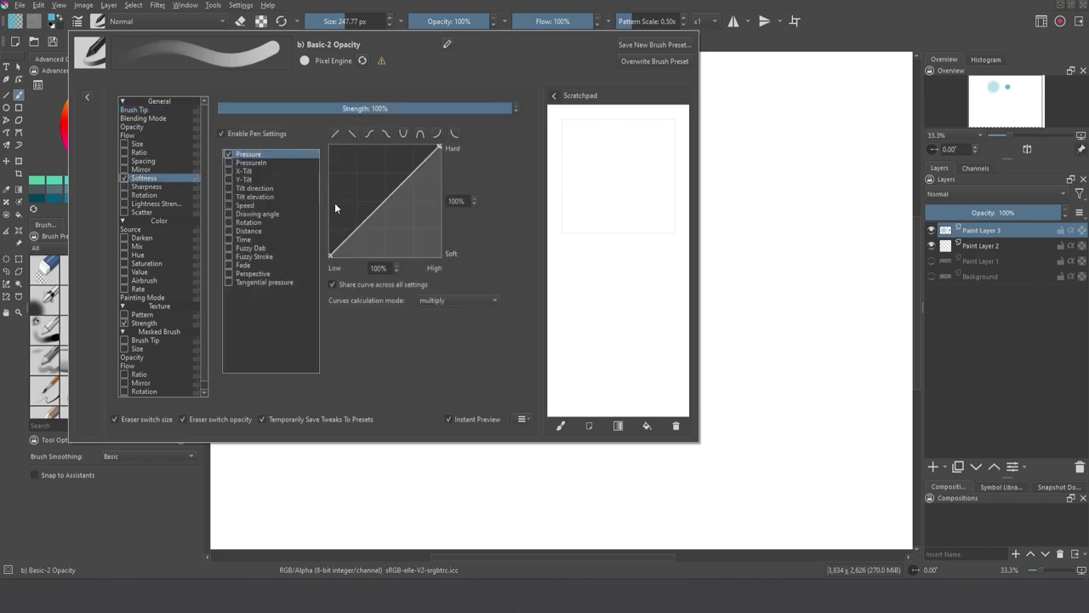
{"action": "left_click_drag", "start_coordinate": [364, 225], "coordinate": [385, 236]}
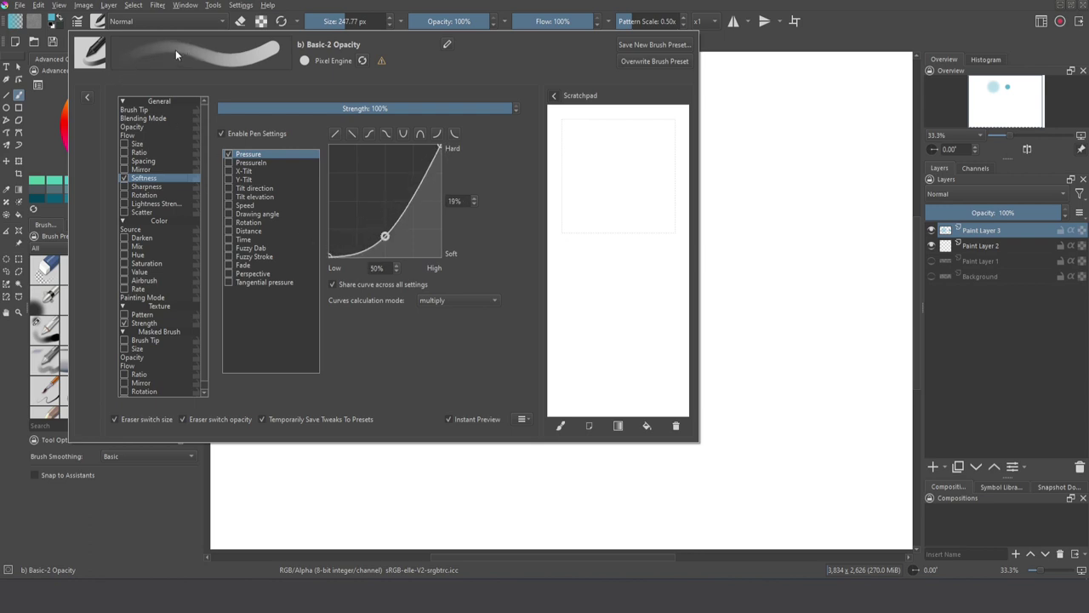
- Turn off Opacity's pen settings and drive Flow by Pressure with a curve through 46% input and 27% output
{"action": "left_click", "coordinate": [150, 127]}
{"action": "left_click", "coordinate": [220, 133]}
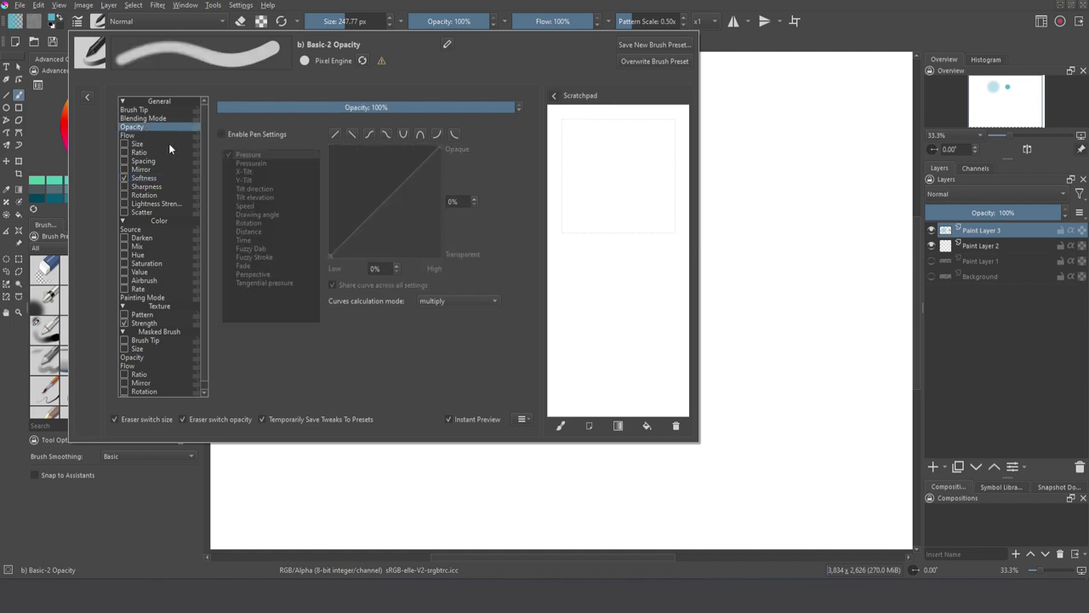
{"action": "left_click", "coordinate": [144, 134]}
{"action": "left_click", "coordinate": [223, 133]}
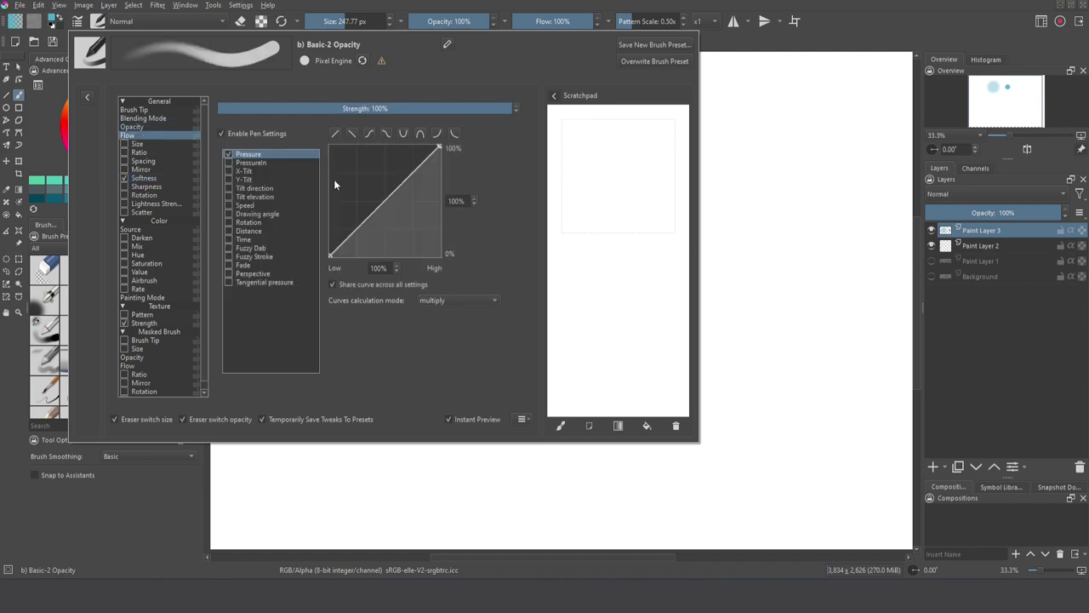
{"action": "mouse_move", "coordinate": [384, 200]}
{"action": "left_mouse_down"}
{"action": "mouse_move", "coordinate": [377, 214]}
{"action": "mouse_move", "coordinate": [389, 233]}
{"action": "mouse_move", "coordinate": [381, 227]}
{"action": "left_mouse_up"}
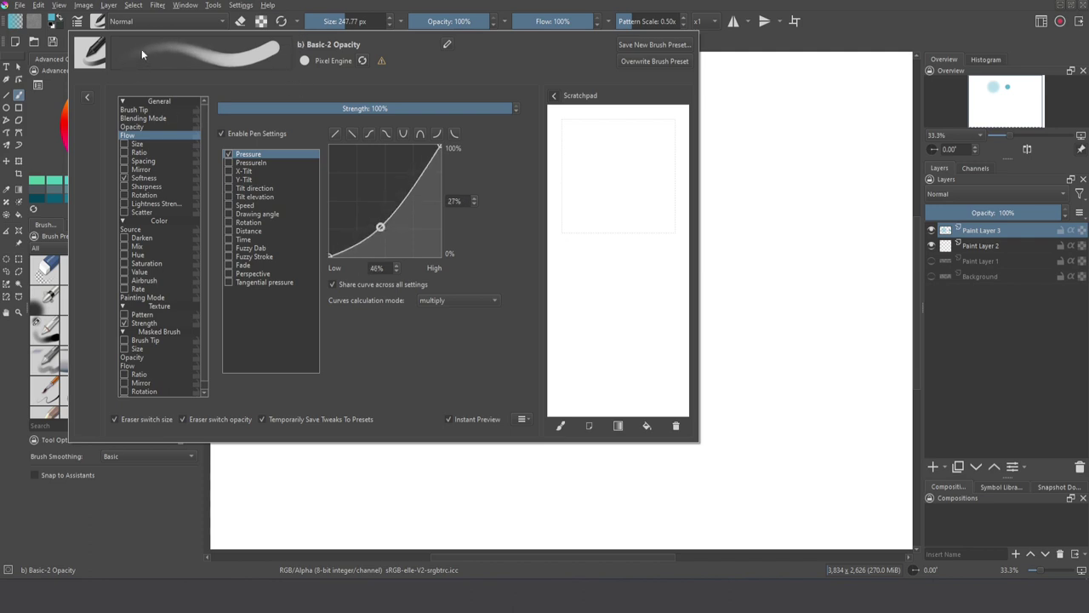
- Test the brush in the scratchpad, then set the brush tip's precision to 5 and its spacing to a fixed 0.10
{"action": "mouse_move", "coordinate": [610, 141]}
{"action": "left_mouse_down"}
{"action": "mouse_move", "coordinate": [627, 165]}
{"action": "mouse_move", "coordinate": [617, 174]}
{"action": "mouse_move", "coordinate": [625, 197]}
{"action": "mouse_move", "coordinate": [600, 200]}
{"action": "mouse_move", "coordinate": [606, 227]}
{"action": "mouse_move", "coordinate": [651, 285]}
{"action": "left_mouse_up"}
{"action": "key", "text": "Home"}
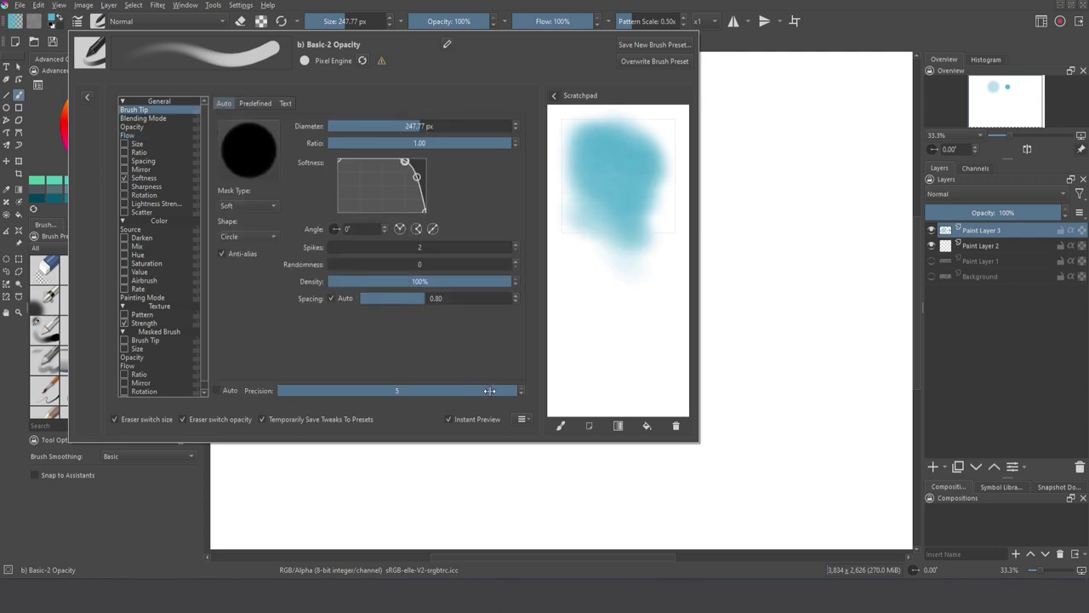
{"action": "mouse_move", "coordinate": [498, 391]}
{"action": "left_mouse_down"}
{"action": "mouse_move", "coordinate": [299, 385]}
{"action": "mouse_move", "coordinate": [515, 390]}
{"action": "left_mouse_up"}
{"action": "left_click", "coordinate": [332, 297]}
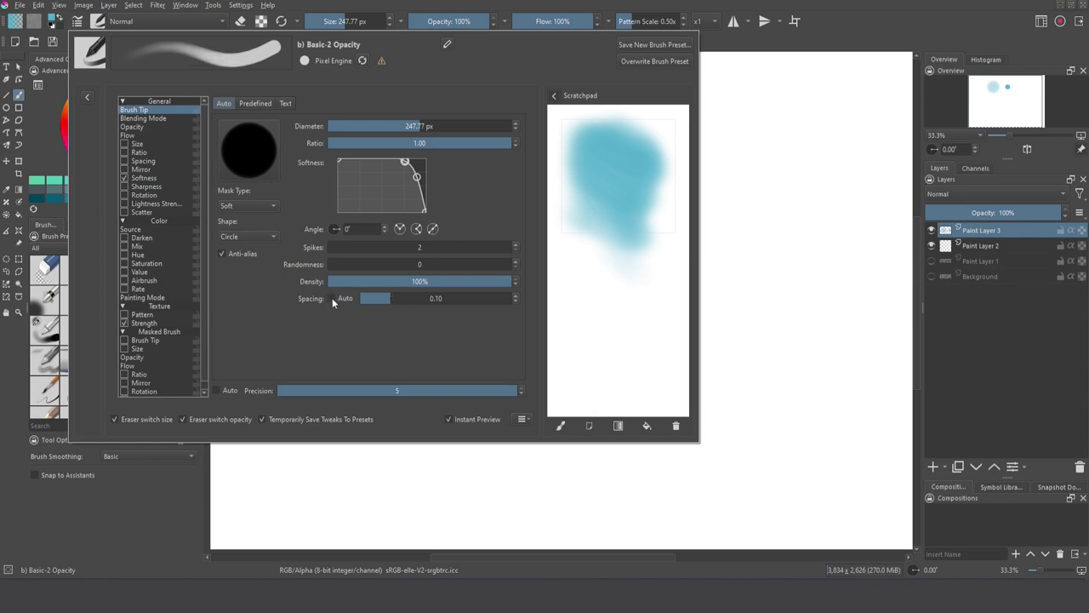
- Enlarge the brush to 615.82 px and paint a soft dab and a hard dab below the two reference spots
{"action": "left_click", "coordinate": [759, 258]}
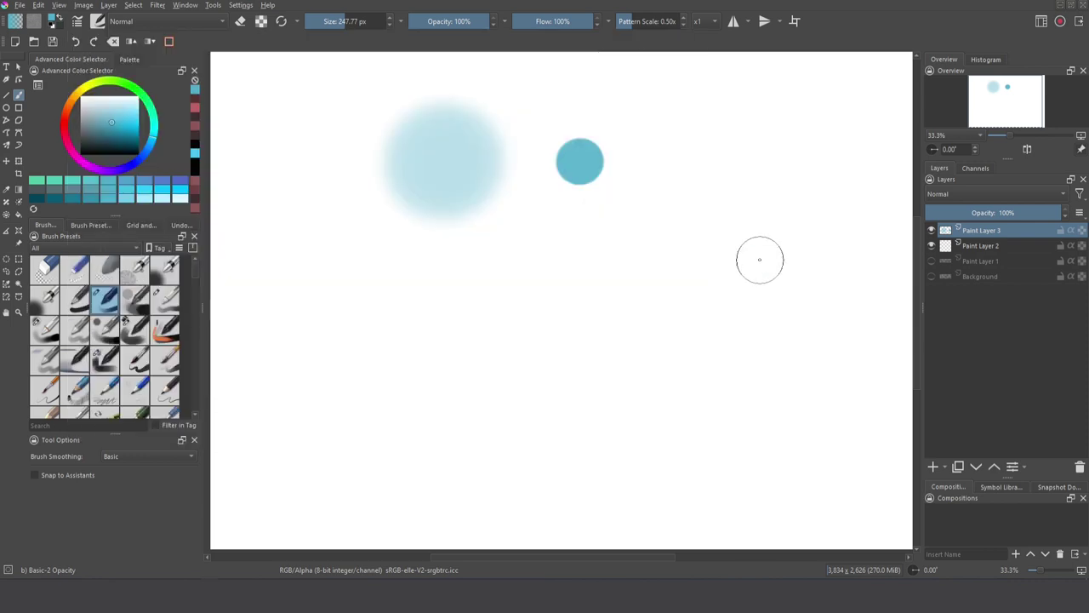
{"action": "mouse_move", "coordinate": [394, 323]}
{"action": "left_mouse_down"}
{"action": "mouse_move", "coordinate": [439, 326]}
{"action": "mouse_move", "coordinate": [431, 303]}
{"action": "left_mouse_up"}
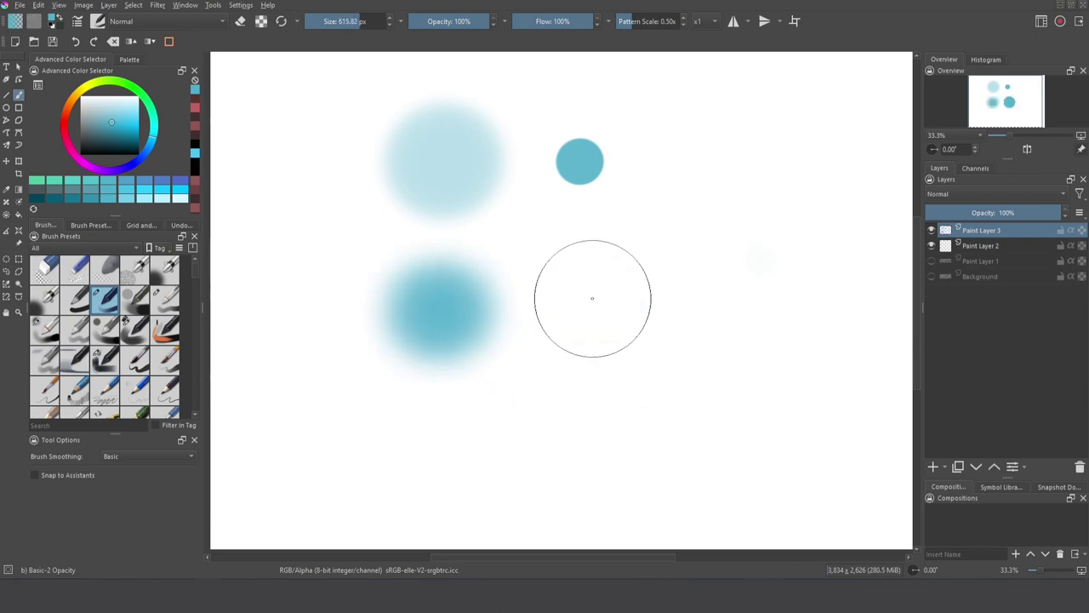
{"action": "left_click_drag", "start_coordinate": [583, 298], "coordinate": [581, 298]}
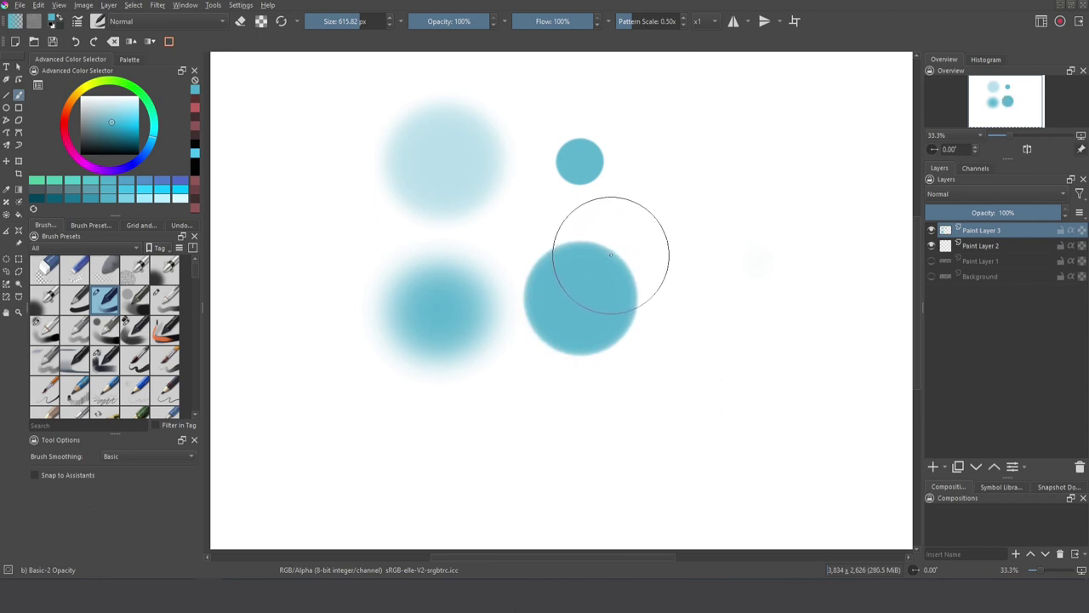
- Move the upper point of the brush tip's softness curve toward its outer corner and return to the canvas for testing
{"action": "left_click", "coordinate": [98, 21]}
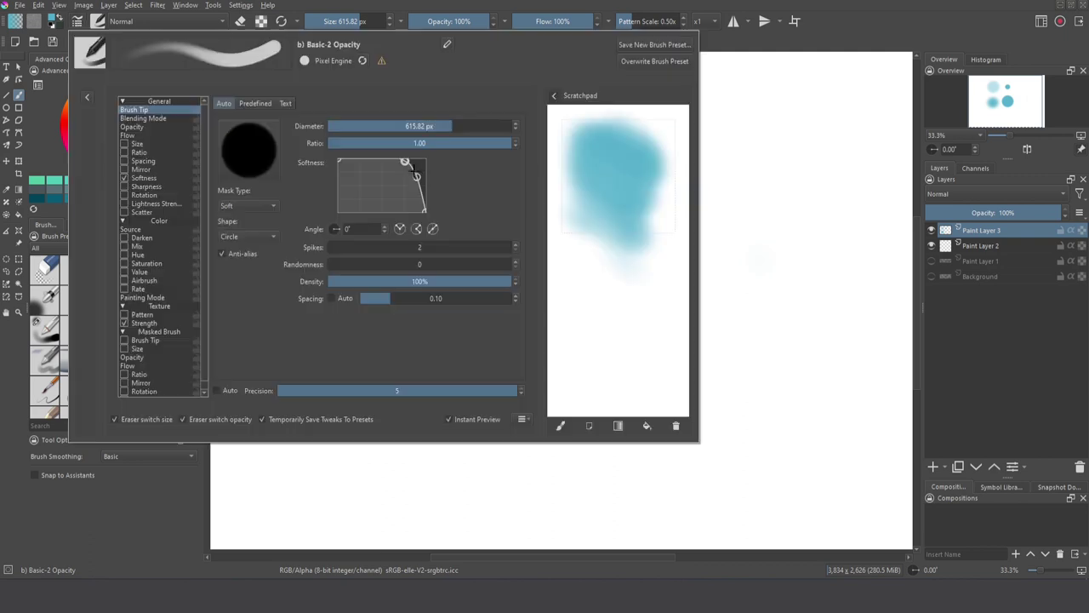
{"action": "left_click_drag", "start_coordinate": [402, 162], "coordinate": [421, 155]}
{"action": "left_click", "coordinate": [797, 331]}
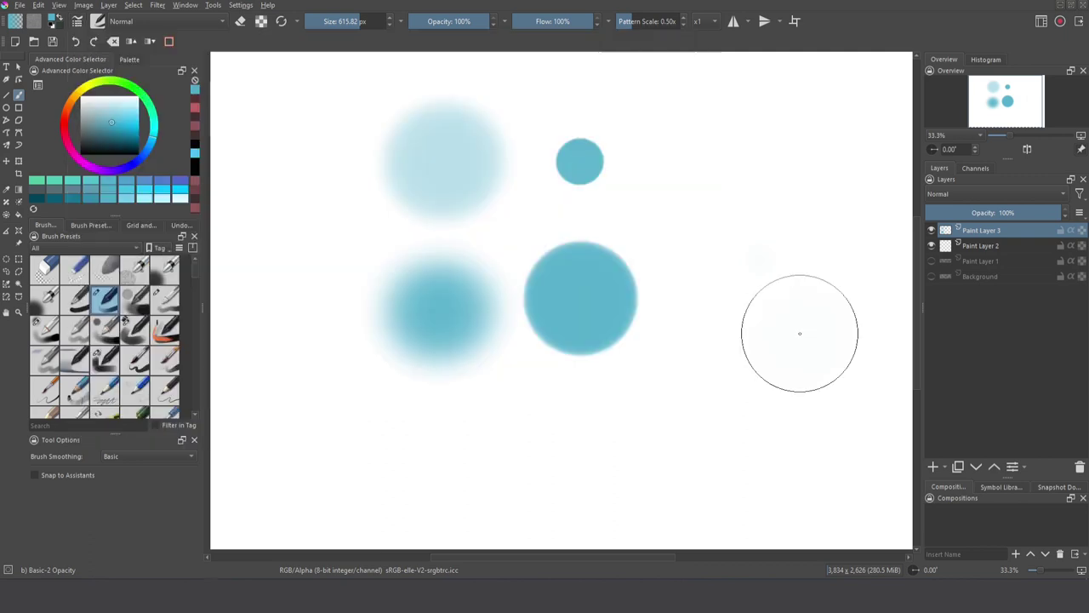
{"action": "left_click", "coordinate": [706, 295]}
{"action": "left_click", "coordinate": [706, 293]}
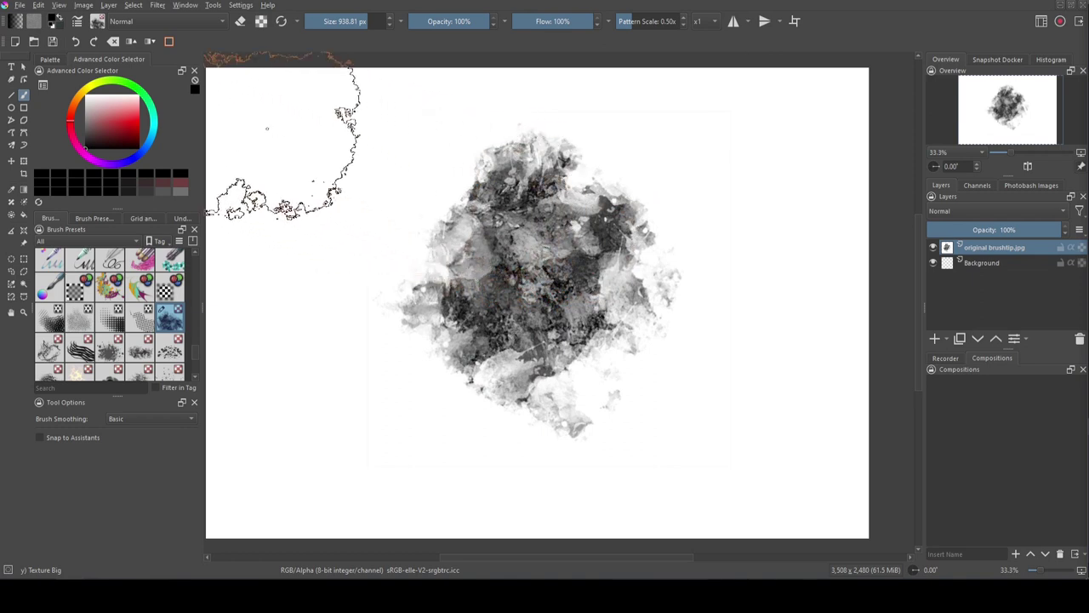
- Apply a Threshold filter at level 128 to the original brush-tip image, trying levels 34 and 206 in the preview
{"action": "left_click", "coordinate": [157, 5]}
{"action": "mouse_move", "coordinate": [181, 45]}
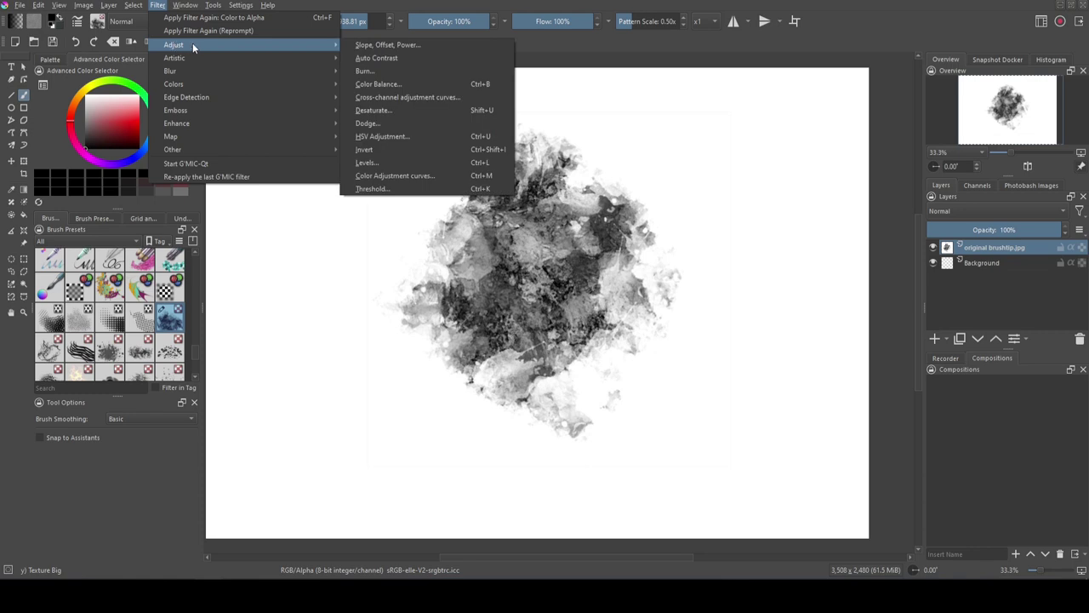
{"action": "left_click", "coordinate": [395, 194]}
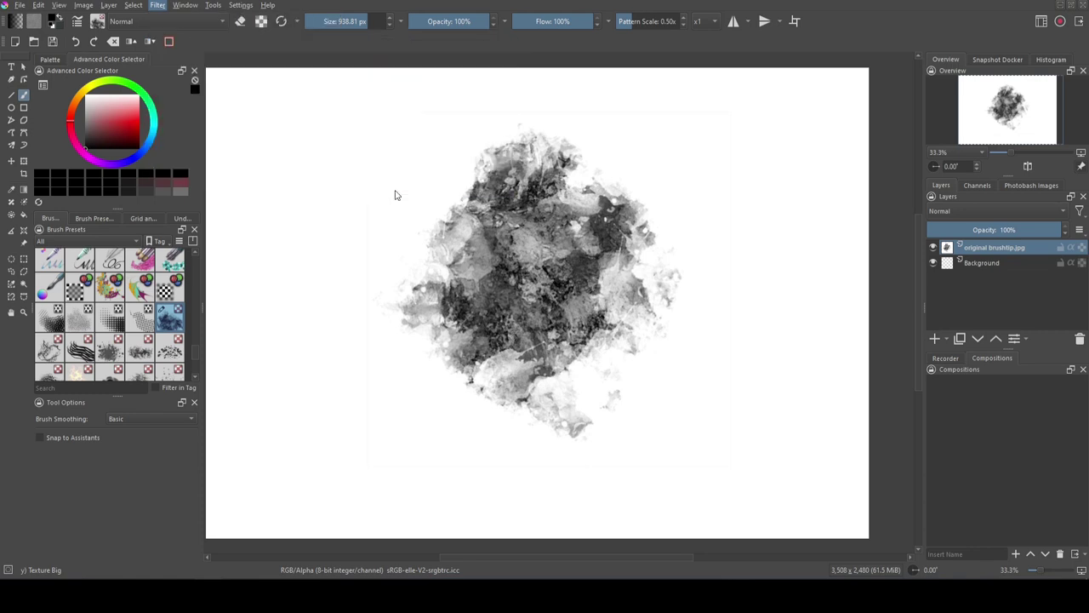
{"action": "mouse_move", "coordinate": [683, 142]}
{"action": "left_mouse_down"}
{"action": "mouse_move", "coordinate": [784, 138]}
{"action": "mouse_move", "coordinate": [666, 129]}
{"action": "left_mouse_up"}
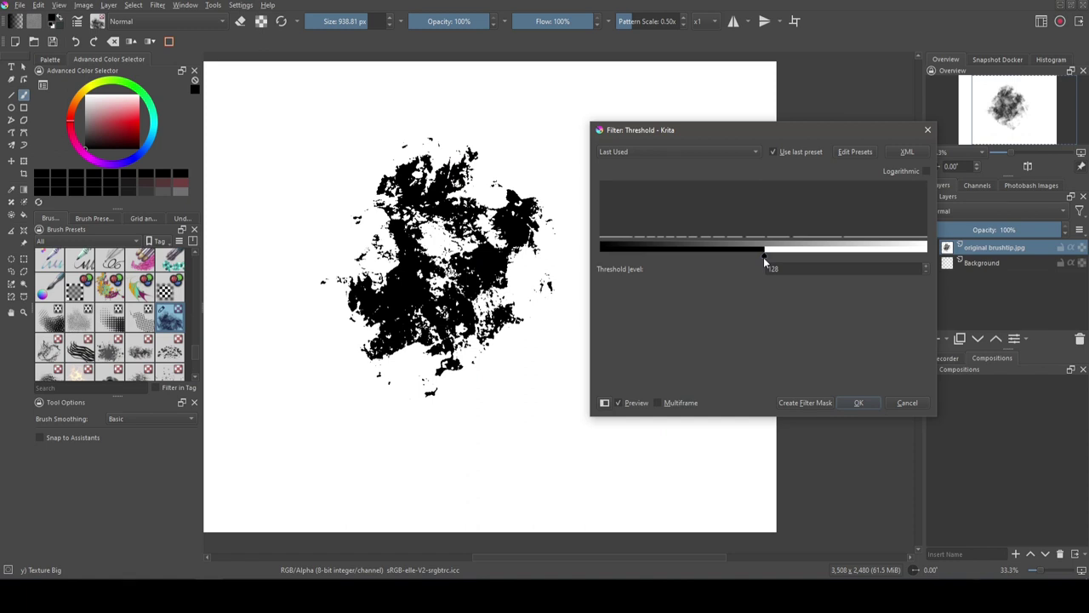
{"action": "left_click_drag", "start_coordinate": [763, 254], "coordinate": [644, 261]}
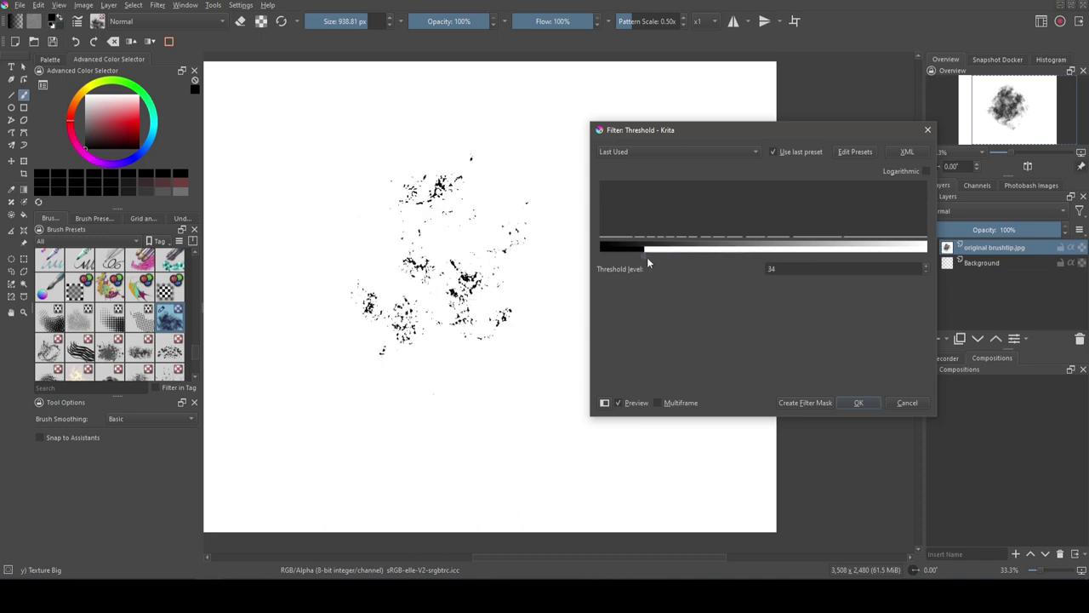
{"action": "left_click_drag", "start_coordinate": [652, 258], "coordinate": [865, 257]}
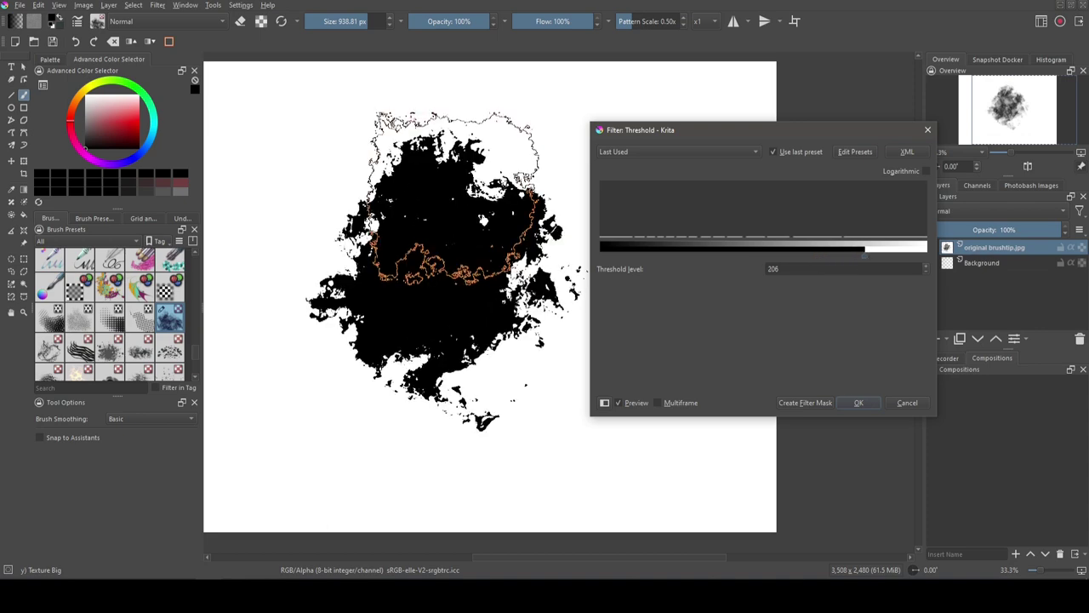
{"action": "left_click_drag", "start_coordinate": [868, 262], "coordinate": [764, 263]}
{"action": "left_click", "coordinate": [858, 403]}
- Add a new paint layer, then enable Sharpness for the Texture Big brush and test it with a scratchpad stroke
{"action": "key", "text": "Insert"}
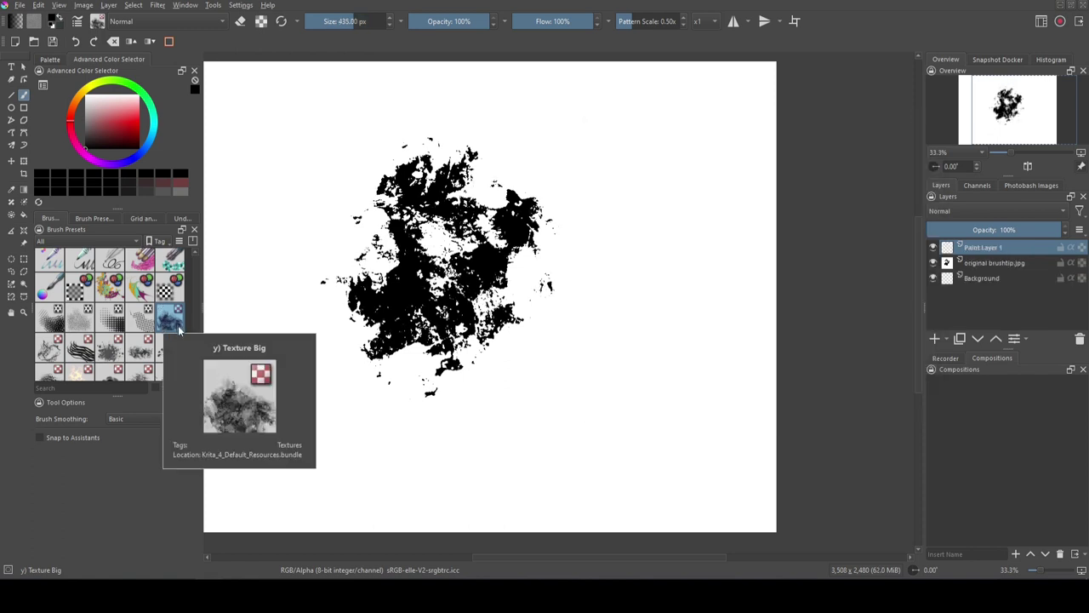
{"action": "left_click", "coordinate": [76, 22]}
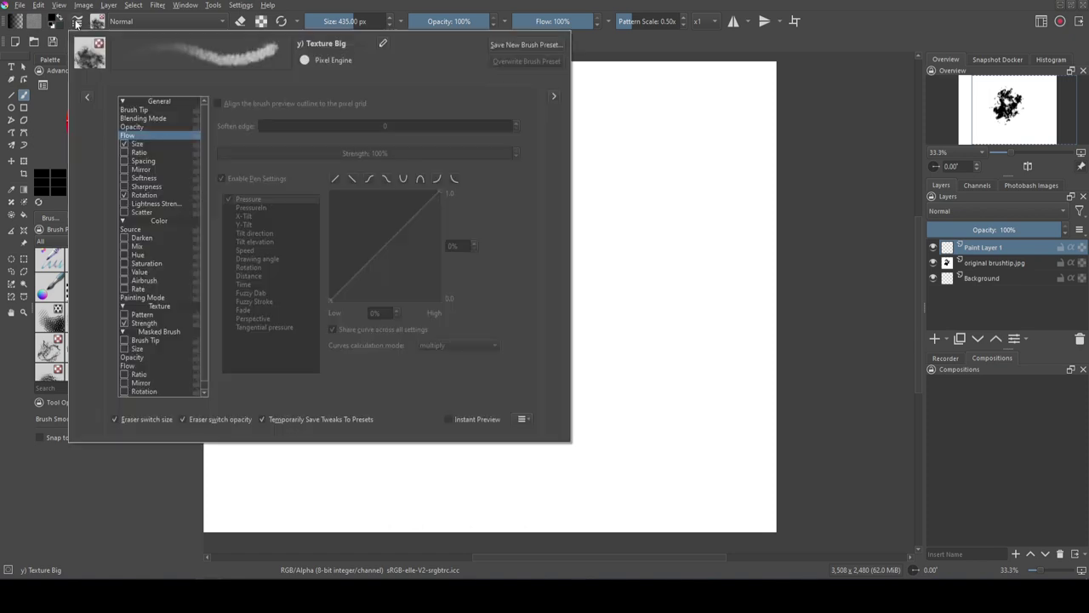
{"action": "left_click", "coordinate": [144, 187]}
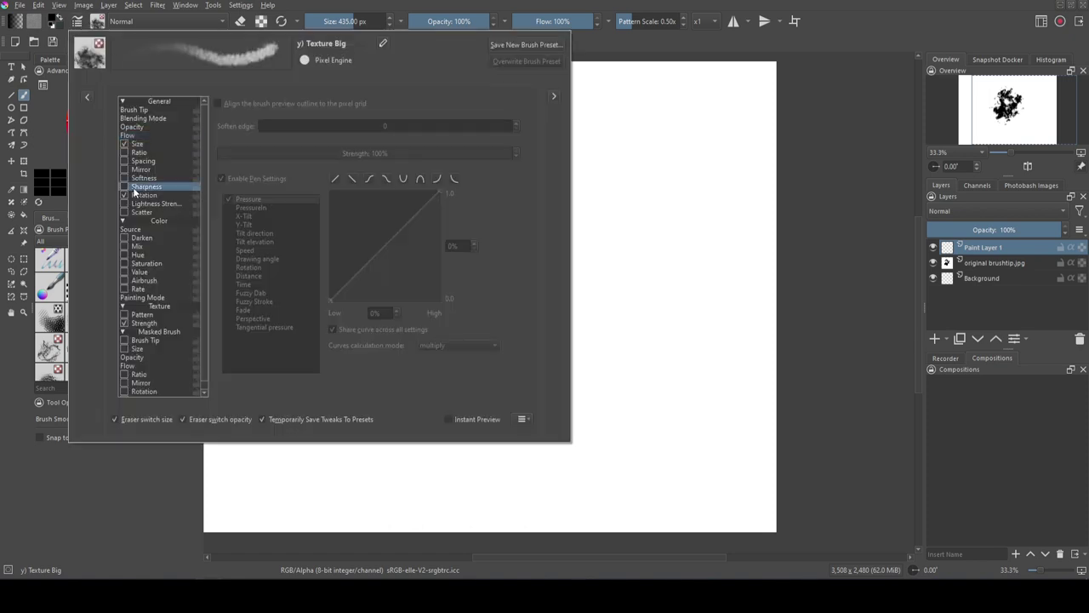
{"action": "left_click", "coordinate": [124, 187]}
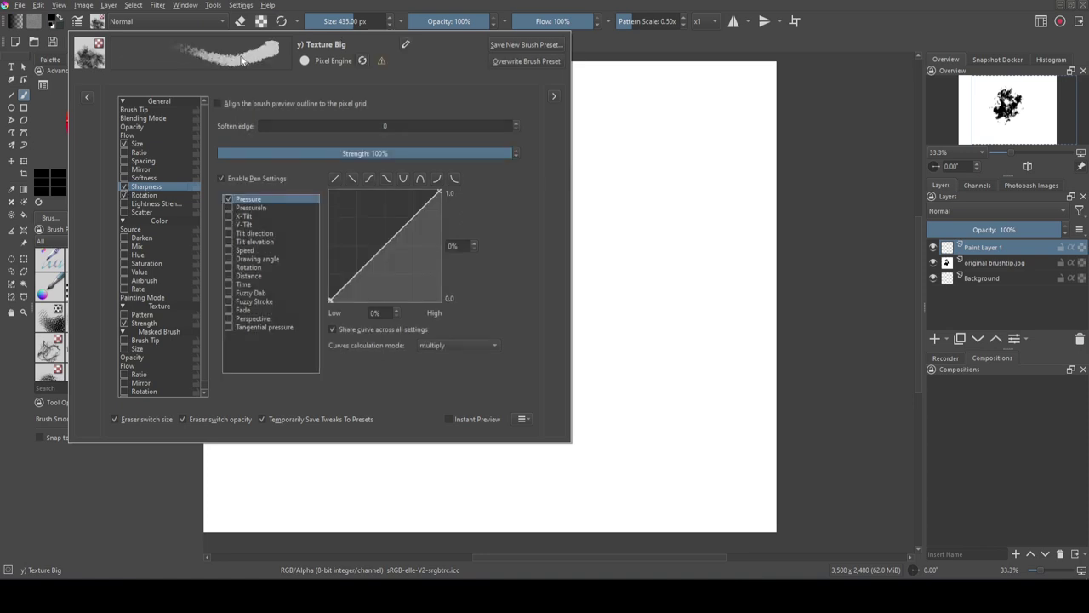
{"action": "left_click", "coordinate": [550, 96]}
{"action": "mouse_move", "coordinate": [638, 141]}
{"action": "left_mouse_down"}
{"action": "mouse_move", "coordinate": [609, 264]}
{"action": "mouse_move", "coordinate": [614, 334]}
{"action": "left_mouse_up"}
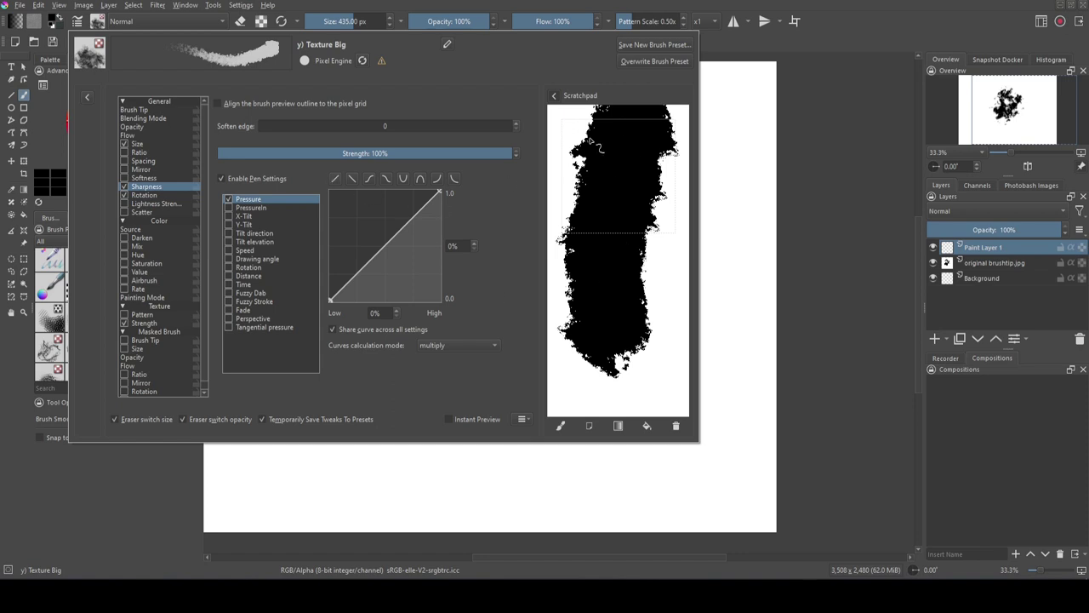
- Set the Texture Big brush's Sharpness strength to 50% and turn off its Rotation option
{"action": "left_click", "coordinate": [365, 153]}
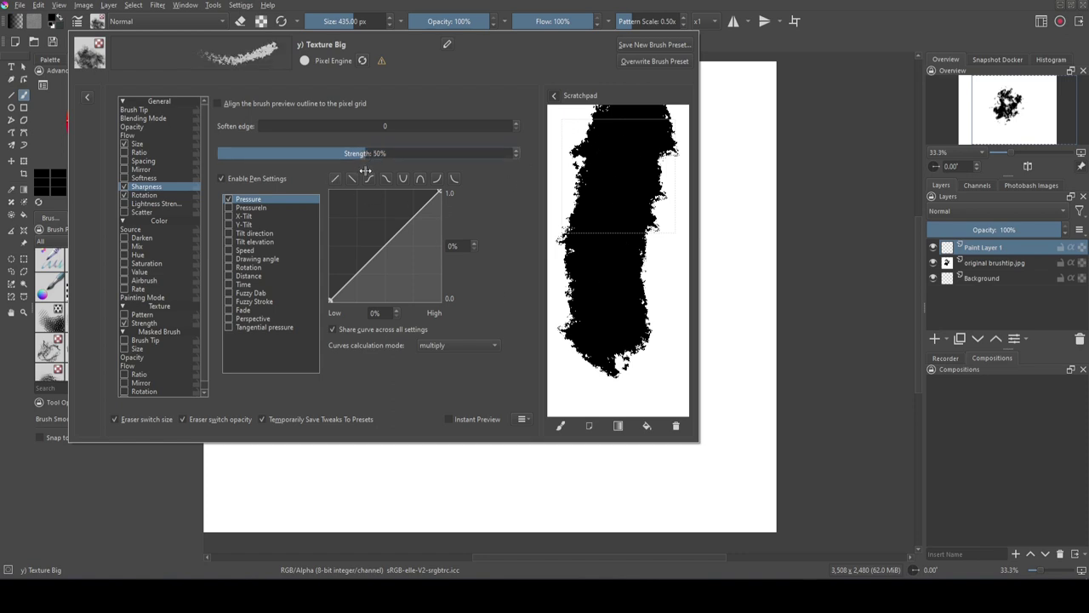
{"action": "left_click", "coordinate": [143, 194]}
{"action": "left_click", "coordinate": [124, 195]}
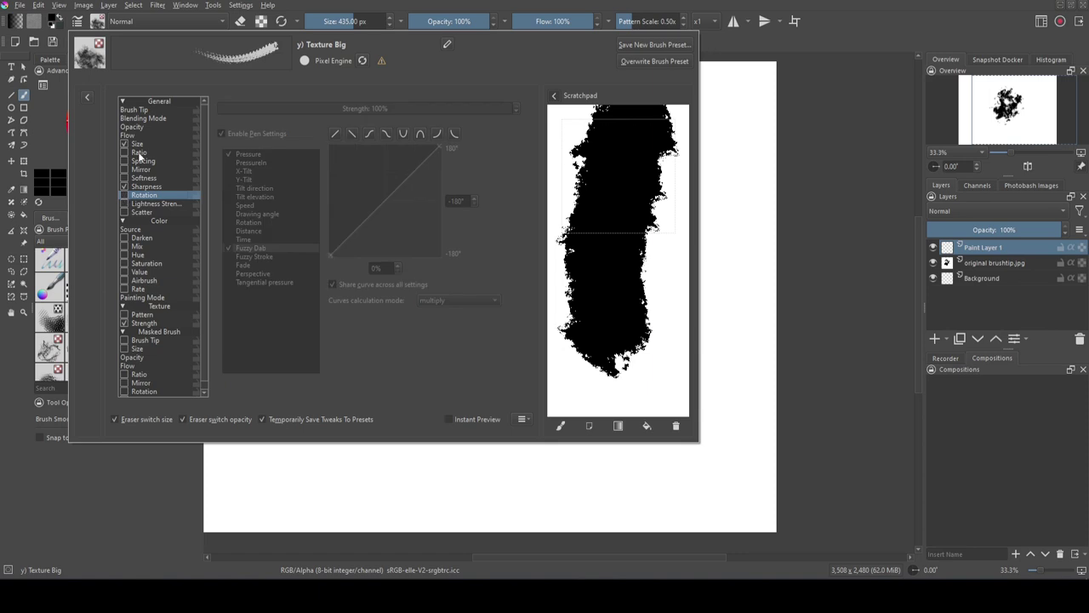
- Increase the brush tip's spacing and stamp a single dab beside the thresholded image
{"action": "left_click", "coordinate": [135, 110]}
{"action": "left_click_drag", "start_coordinate": [454, 206], "coordinate": [474, 205]}
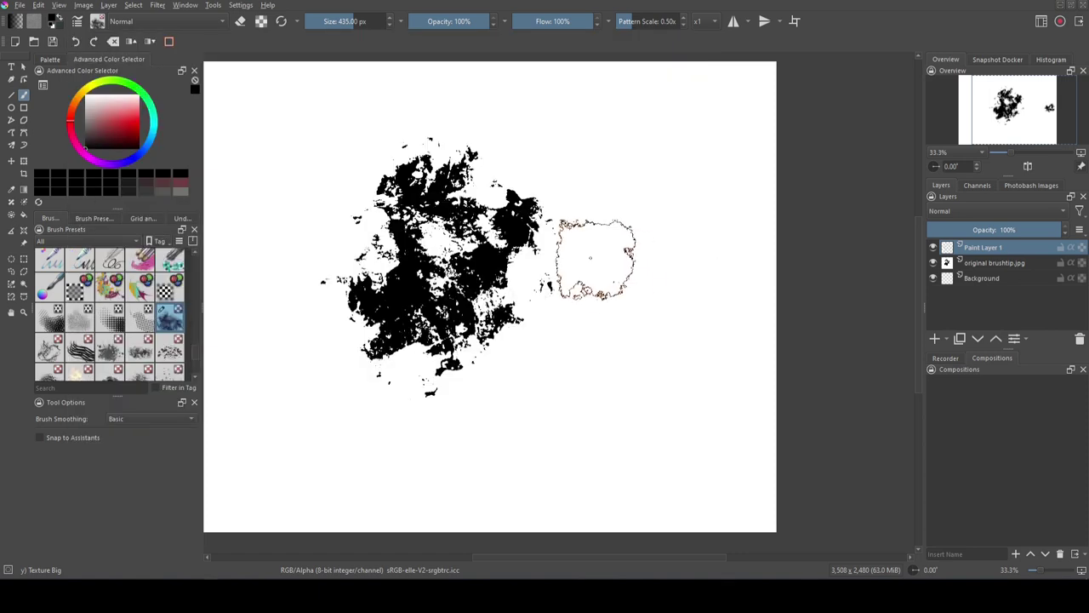
{"action": "left_click", "coordinate": [645, 252]}
- Transform the stamped dab by enlarging it and rotating it to match the orientation of the thresholded image beside it
{"action": "key", "text": "ctrl+t"}
{"action": "left_click_drag", "start_coordinate": [684, 290], "coordinate": [819, 403]}
{"action": "left_click_drag", "start_coordinate": [748, 332], "coordinate": [677, 297]}
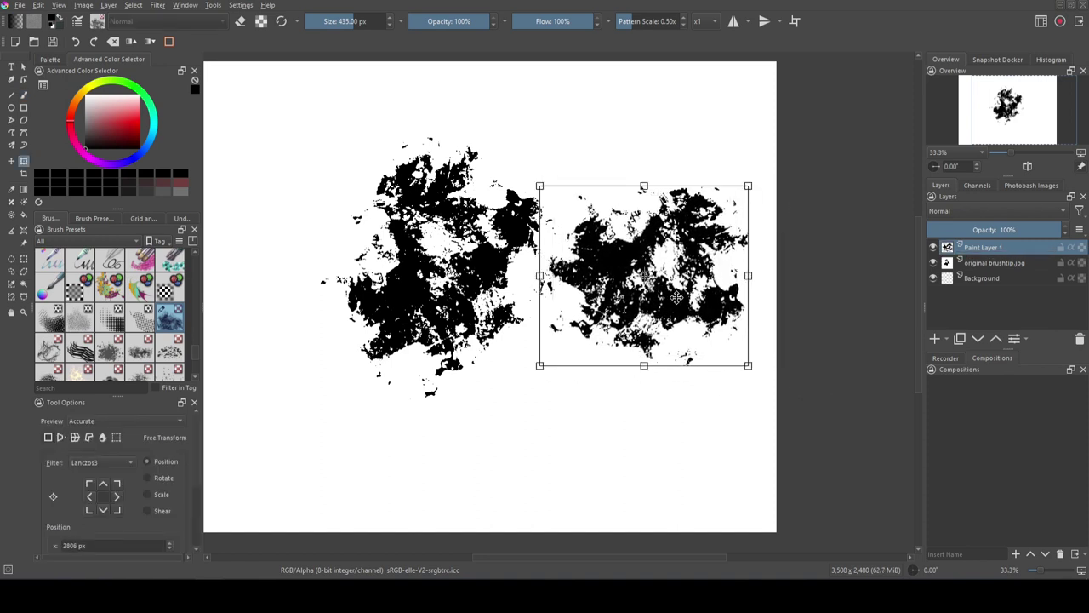
{"action": "left_click_drag", "start_coordinate": [757, 161], "coordinate": [675, 78]}
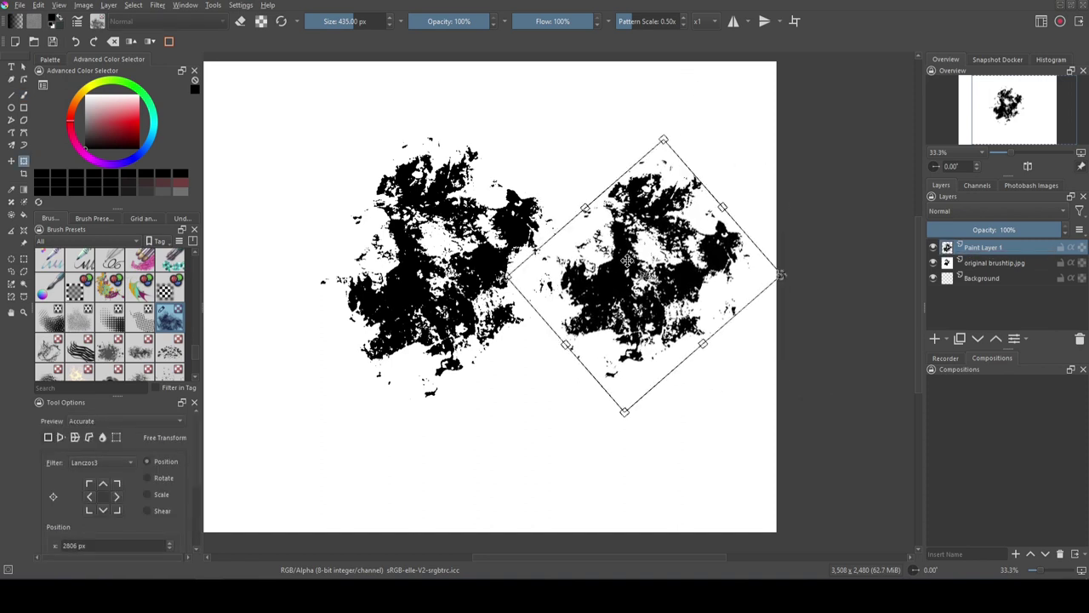
{"action": "key", "text": "Return"}
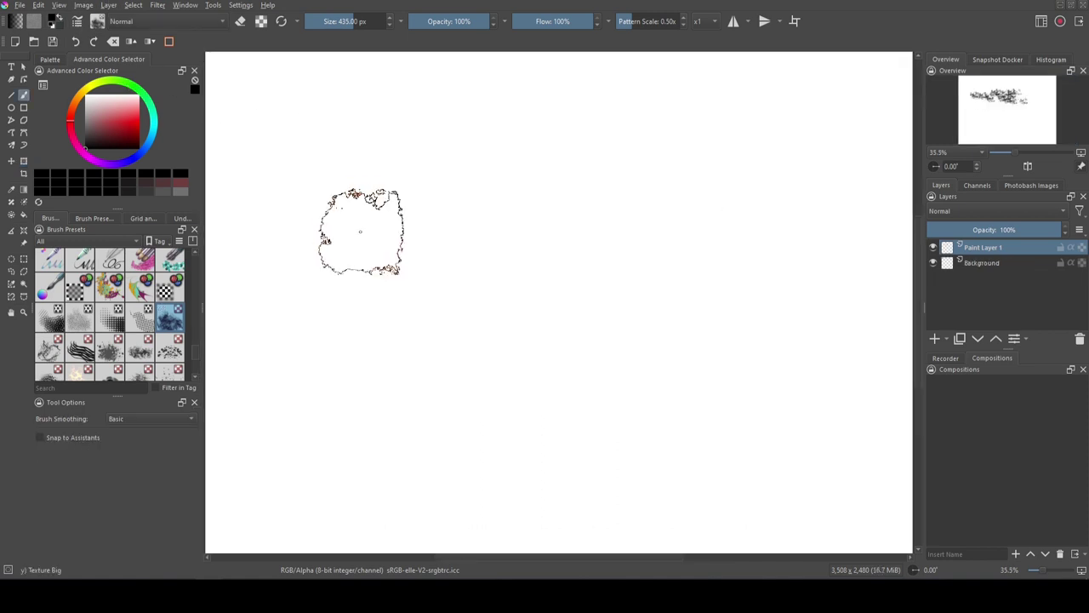
- Paint a wavy Texture Big stroke across the upper canvas, then increase the brush tip's spacing
{"action": "left_click_drag", "start_coordinate": [359, 231], "coordinate": [372, 237]}
{"action": "left_click_drag", "start_coordinate": [732, 230], "coordinate": [791, 223]}
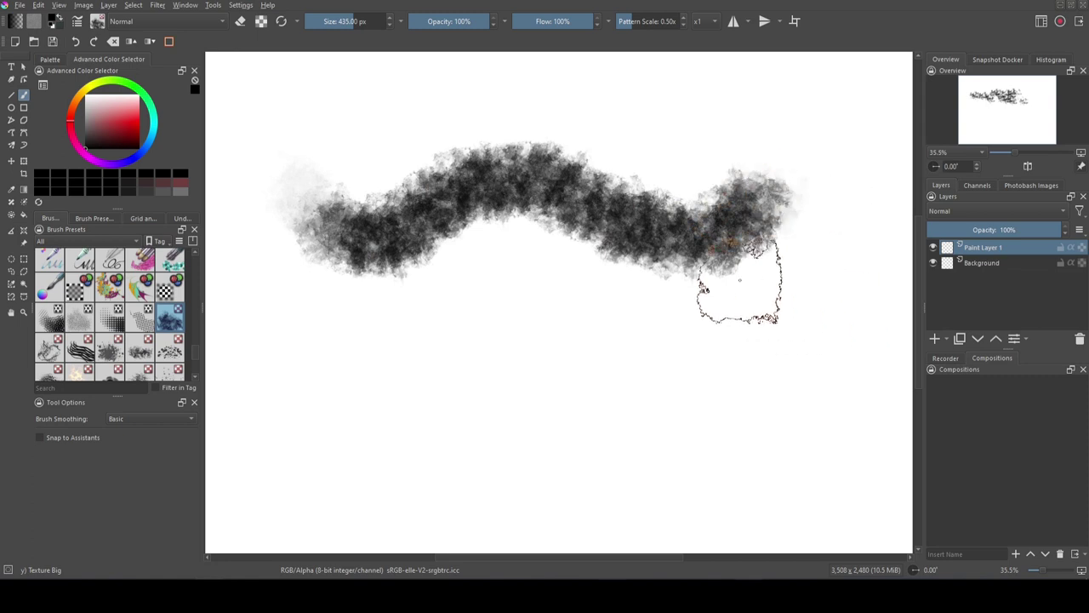
{"action": "left_click", "coordinate": [77, 20]}
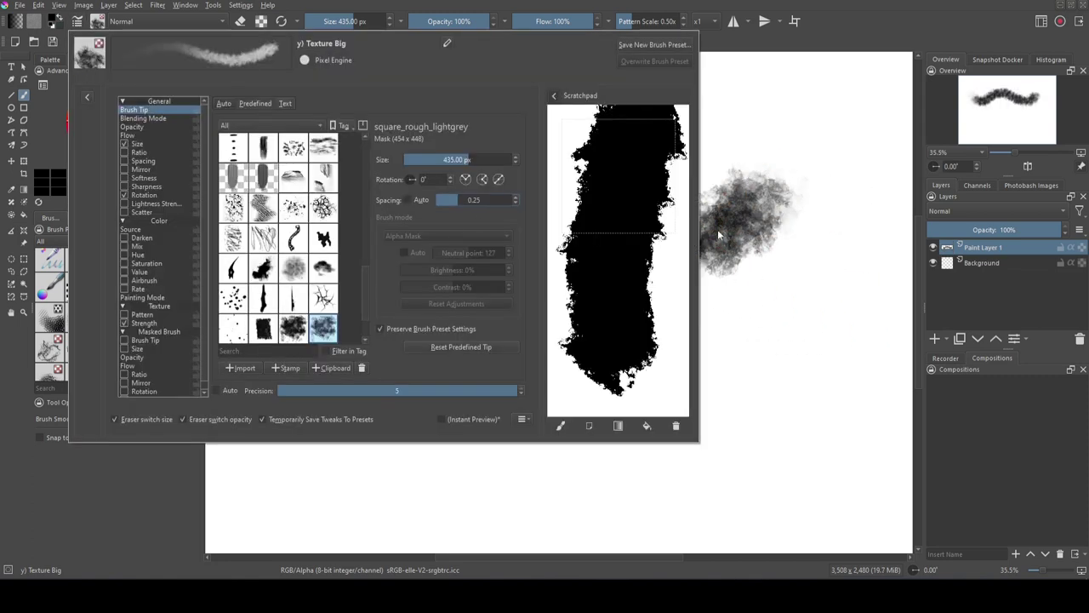
{"action": "scroll", "coordinate": [474, 203], "scroll_direction": "up", "scroll_amount": 5}
{"action": "scroll", "coordinate": [466, 200], "scroll_direction": "down", "scroll_amount": 3}
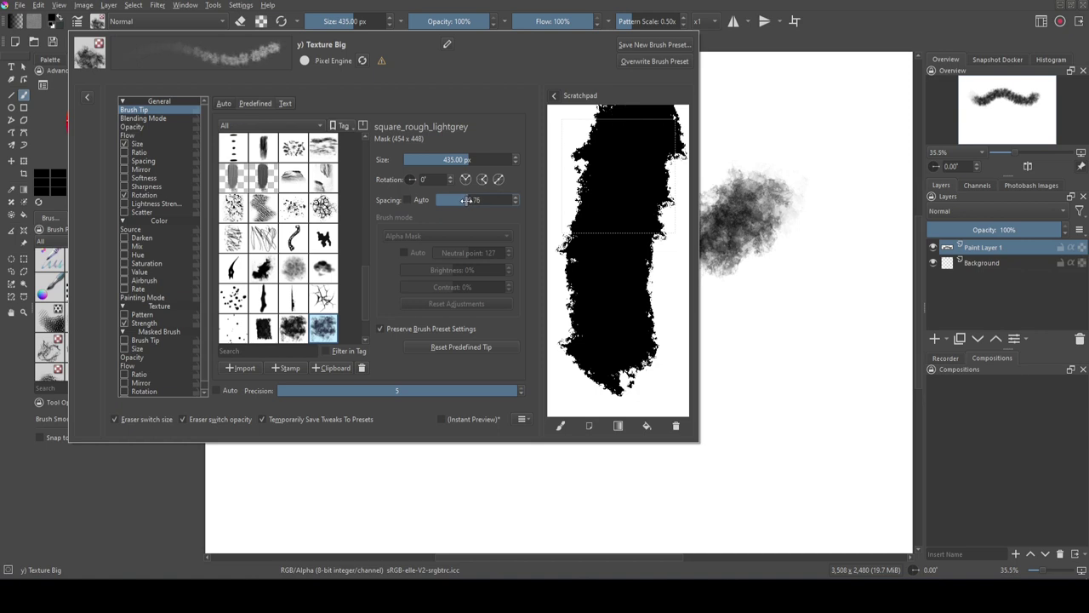
- Enable Sharpness at 51% strength and test it with a vertical stroke in the cleared scratchpad
{"action": "left_click", "coordinate": [145, 186]}
{"action": "left_click", "coordinate": [126, 186]}
{"action": "left_click_drag", "start_coordinate": [380, 156], "coordinate": [368, 156]}
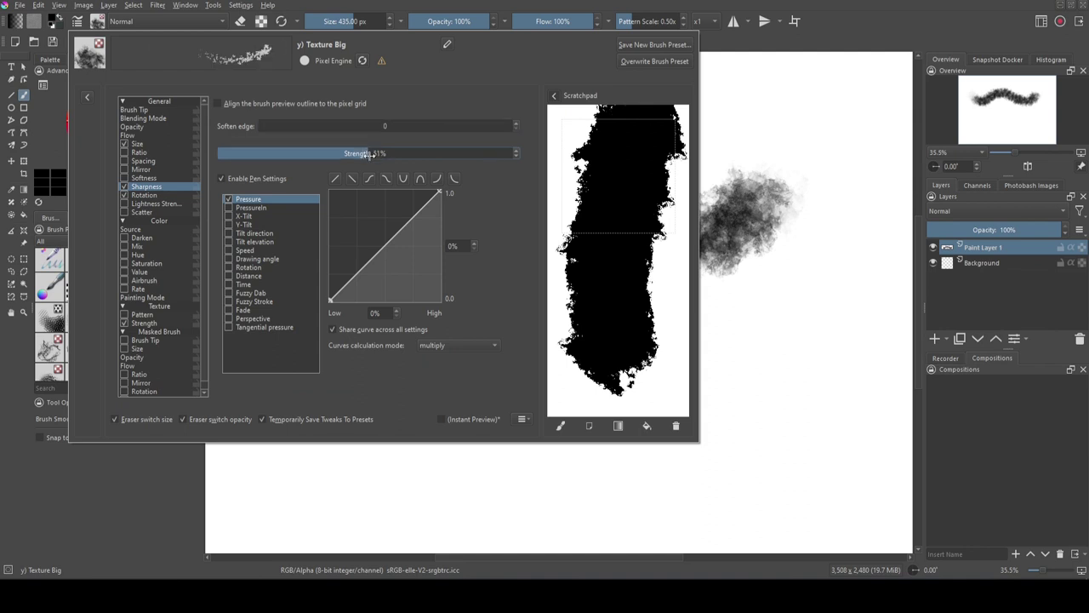
{"action": "mouse_move", "coordinate": [656, 284]}
{"action": "left_mouse_down"}
{"action": "mouse_move", "coordinate": [671, 311]}
{"action": "mouse_move", "coordinate": [669, 355]}
{"action": "mouse_move", "coordinate": [576, 388]}
{"action": "left_mouse_up"}
{"action": "left_click", "coordinate": [677, 425]}
{"action": "mouse_move", "coordinate": [614, 163]}
{"action": "left_mouse_down"}
{"action": "mouse_move", "coordinate": [641, 257]}
{"action": "mouse_move", "coordinate": [616, 364]}
{"action": "left_mouse_up"}
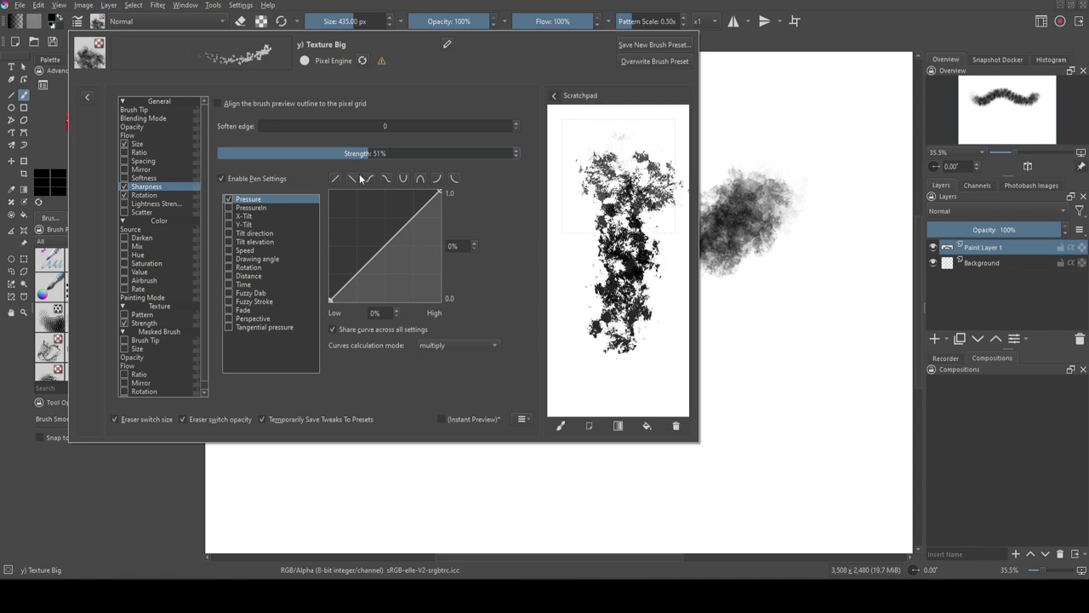
- Drive Sharpness by Fuzzy Dab instead of Pressure and paint test strokes in the scratchpad
{"action": "left_click", "coordinate": [228, 293]}
{"action": "left_click", "coordinate": [229, 201]}
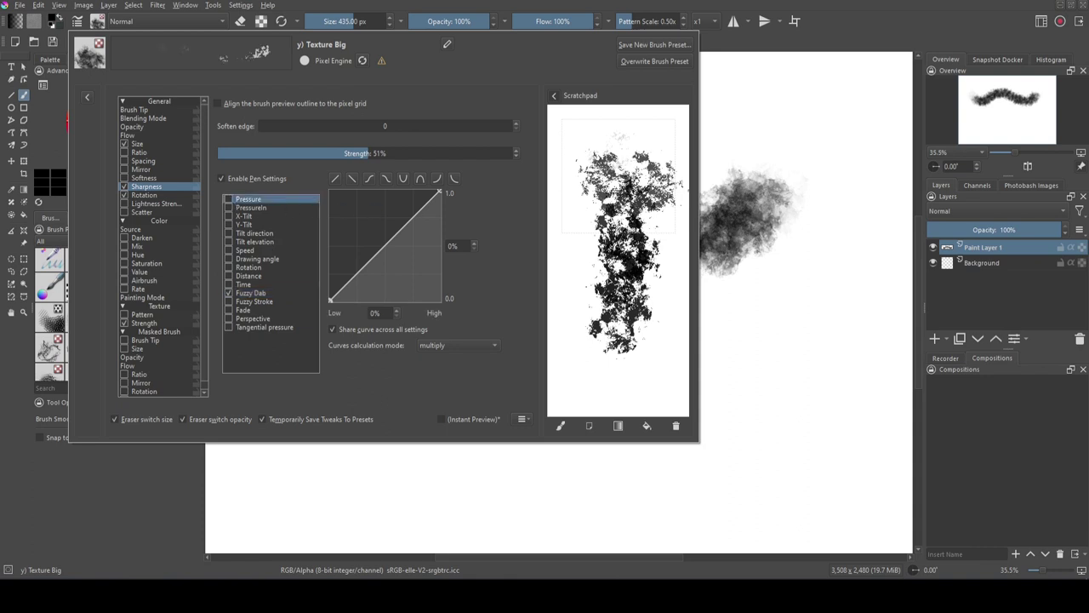
{"action": "mouse_move", "coordinate": [630, 115]}
{"action": "left_mouse_down"}
{"action": "mouse_move", "coordinate": [613, 388]}
{"action": "mouse_move", "coordinate": [562, 170]}
{"action": "mouse_move", "coordinate": [600, 264]}
{"action": "left_mouse_up"}
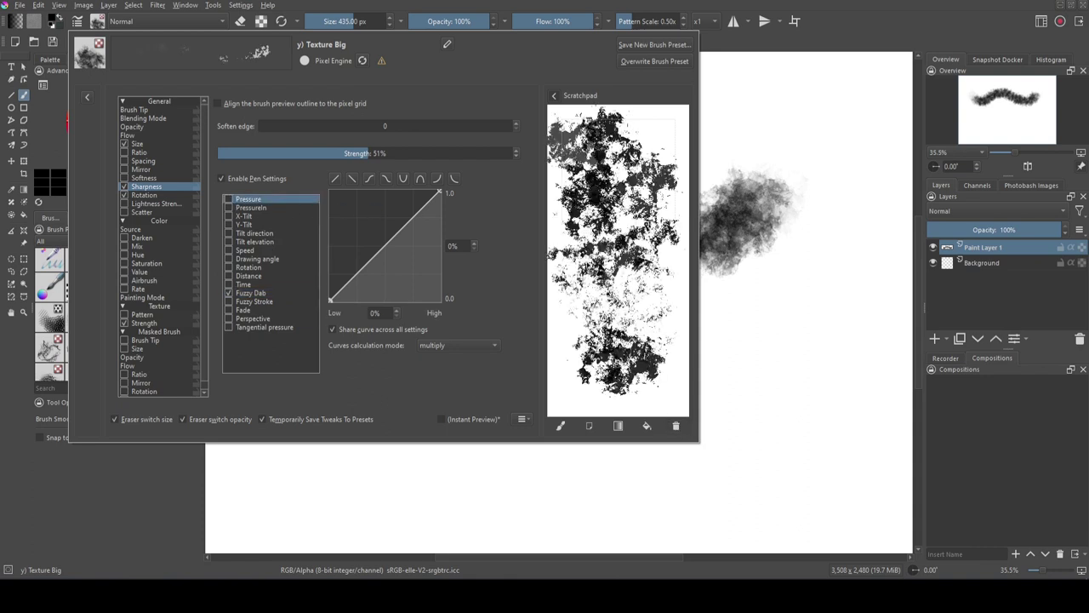
{"action": "mouse_move", "coordinate": [604, 174]}
{"action": "left_mouse_down"}
{"action": "mouse_move", "coordinate": [668, 141]}
{"action": "mouse_move", "coordinate": [588, 247]}
{"action": "left_mouse_up"}
- Set Sharpness's Soften edge to 77 and test it on the canvas with a horizontal stroke and a cloud-like texture
{"action": "left_click_drag", "start_coordinate": [287, 128], "coordinate": [454, 128]}
{"action": "left_click", "coordinate": [679, 426]}
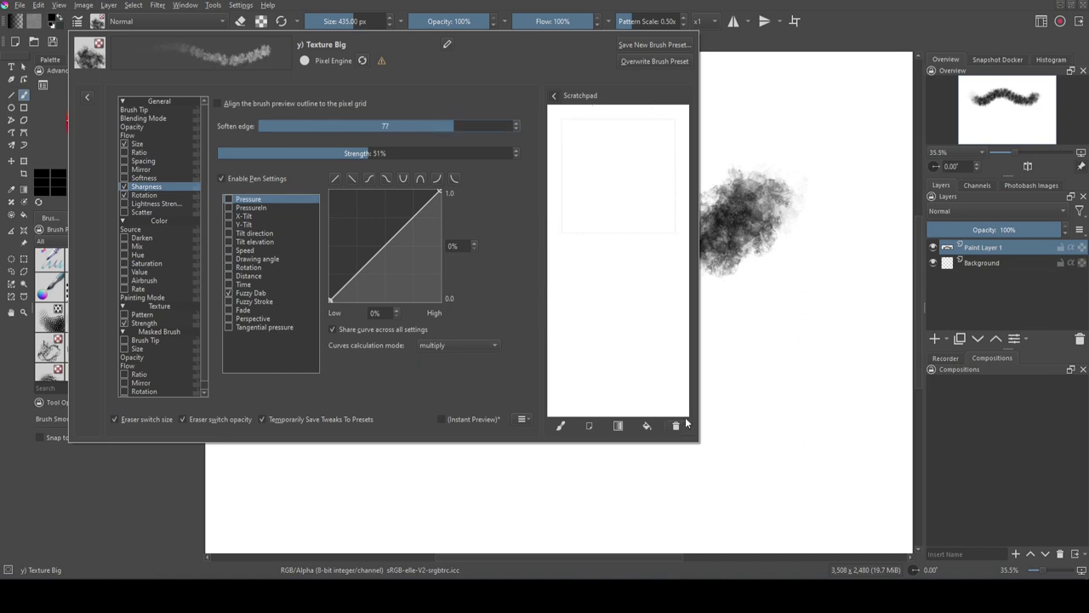
{"action": "left_click", "coordinate": [754, 359]}
{"action": "mouse_move", "coordinate": [809, 350]}
{"action": "left_mouse_down"}
{"action": "mouse_move", "coordinate": [524, 338]}
{"action": "mouse_move", "coordinate": [293, 341]}
{"action": "left_mouse_up"}
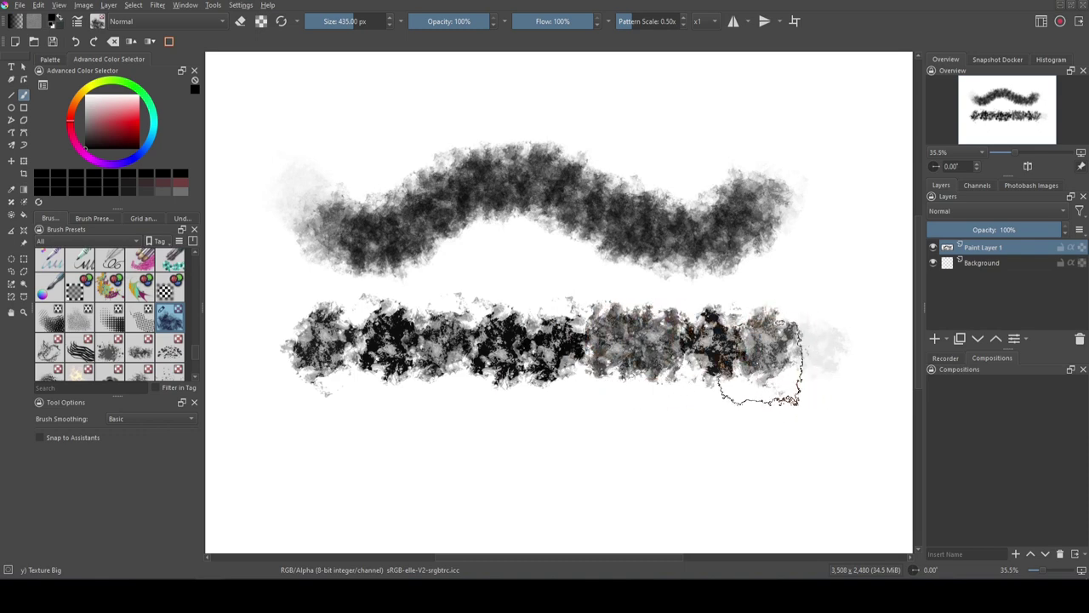
{"action": "left_click_drag", "start_coordinate": [739, 411], "coordinate": [476, 468]}
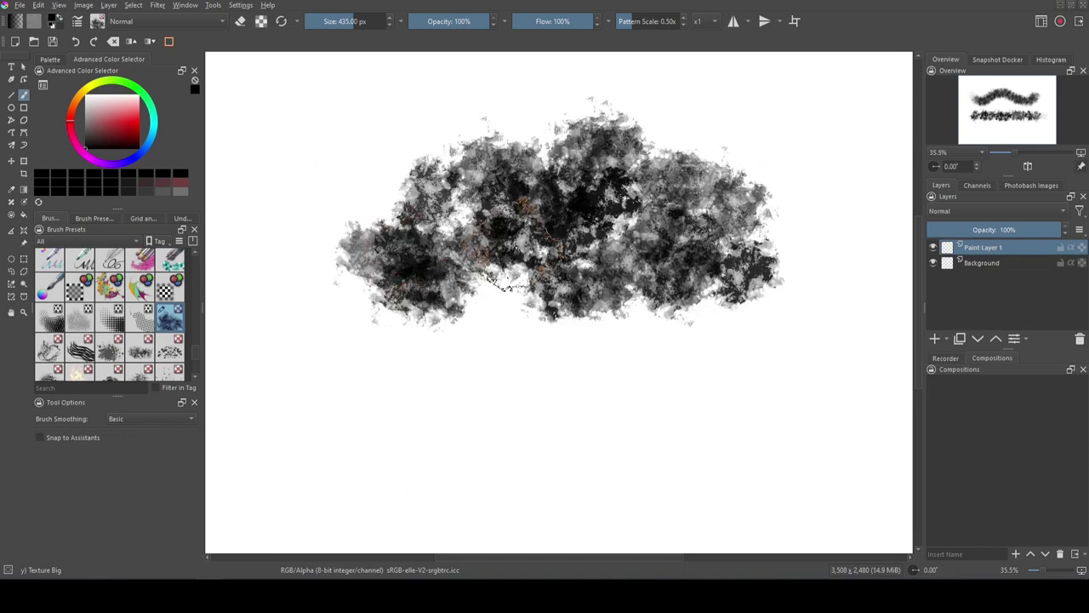
{"action": "mouse_move", "coordinate": [477, 239]}
{"action": "left_mouse_down"}
{"action": "mouse_move", "coordinate": [340, 194]}
{"action": "mouse_move", "coordinate": [375, 272]}
{"action": "mouse_move", "coordinate": [669, 243]}
{"action": "mouse_move", "coordinate": [798, 184]}
{"action": "left_mouse_up"}
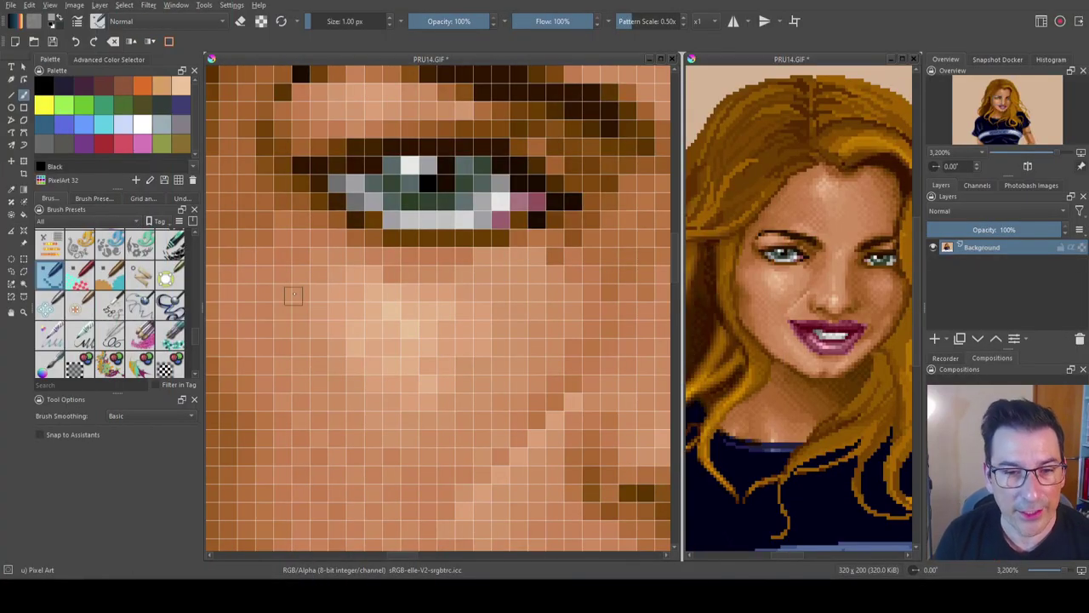
- Paint a grey two-by-two pixel block below the eye and align the Pixel Art brush's preview outline to the pixel grid
{"action": "left_click_drag", "start_coordinate": [356, 293], "coordinate": [367, 308]}
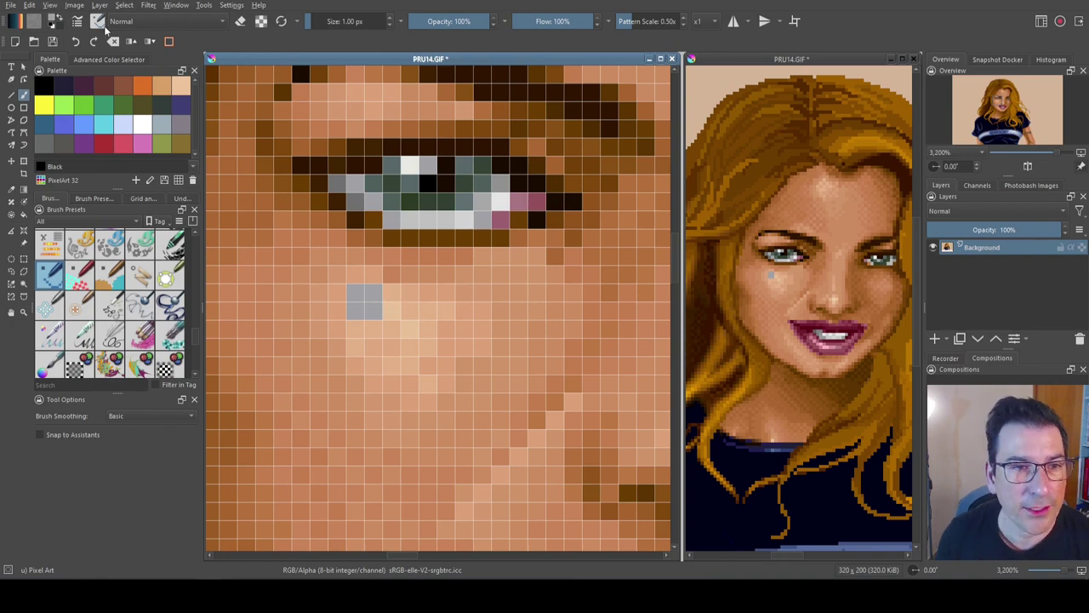
{"action": "left_click", "coordinate": [77, 23]}
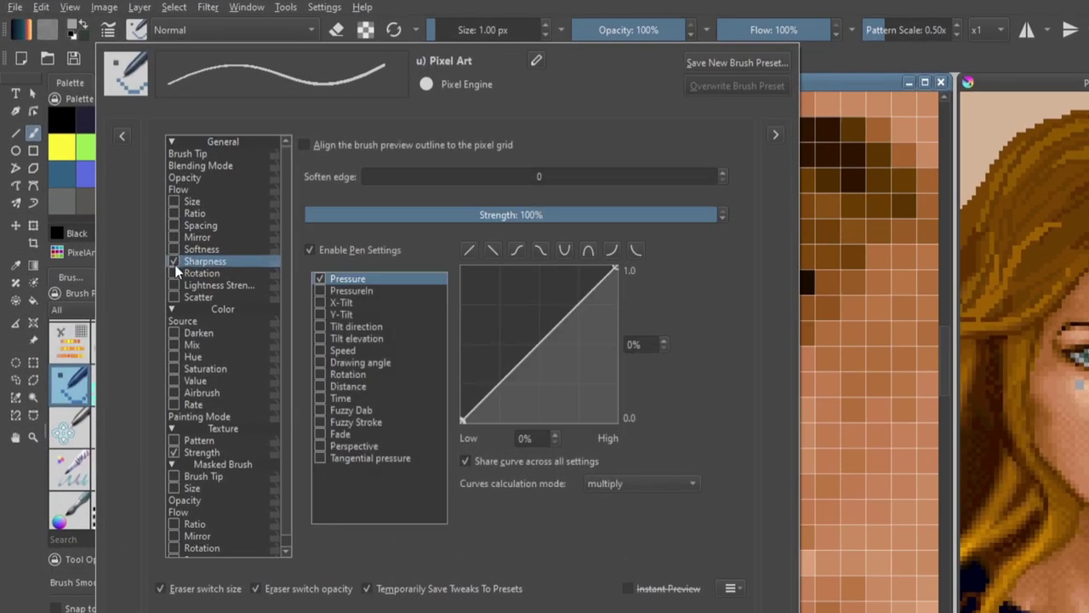
{"action": "left_click", "coordinate": [307, 145]}
{"action": "key", "text": "Escape"}
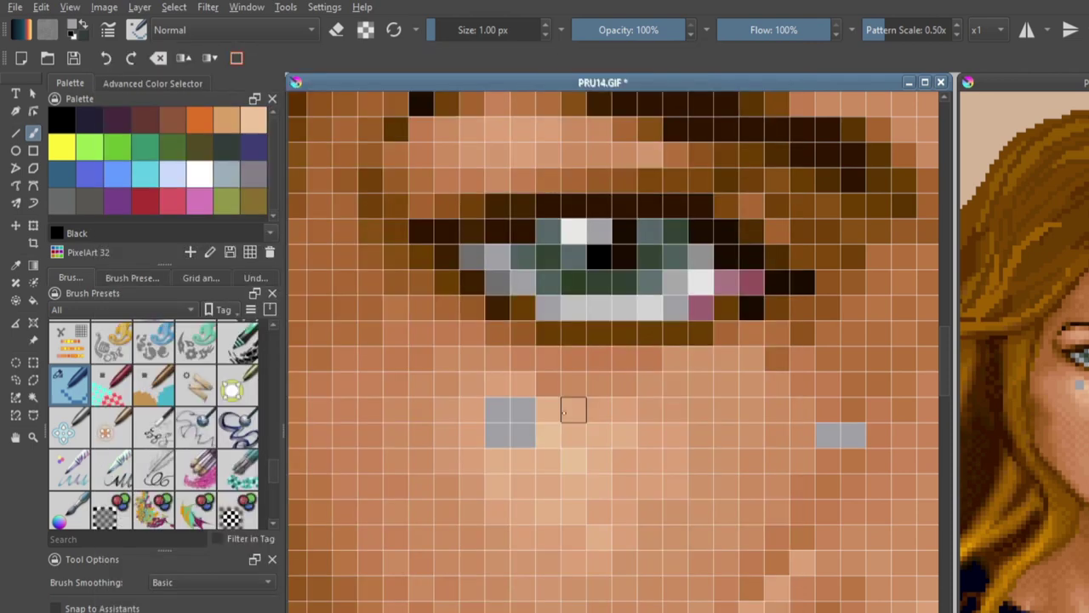
- Undo the last grey stroke and paint adjoining single grey pixels below the eye, beside the grey block
{"action": "key", "text": "ctrl+z"}
{"action": "left_click", "coordinate": [576, 434]}
{"action": "left_click", "coordinate": [575, 414]}
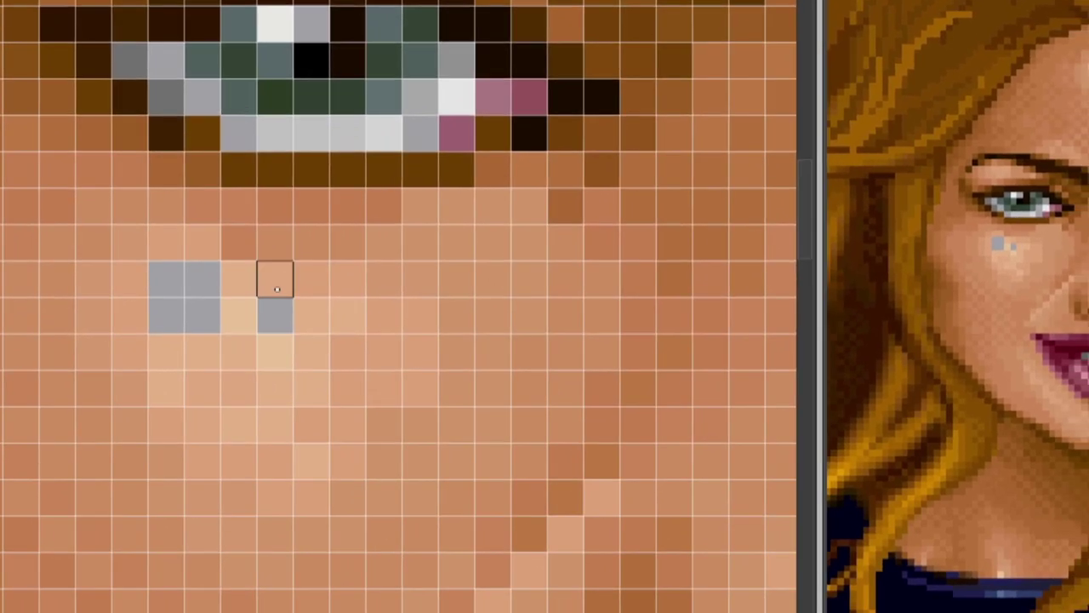
{"action": "left_click", "coordinate": [298, 293]}
{"action": "left_click", "coordinate": [306, 302]}
{"action": "left_click", "coordinate": [340, 290]}
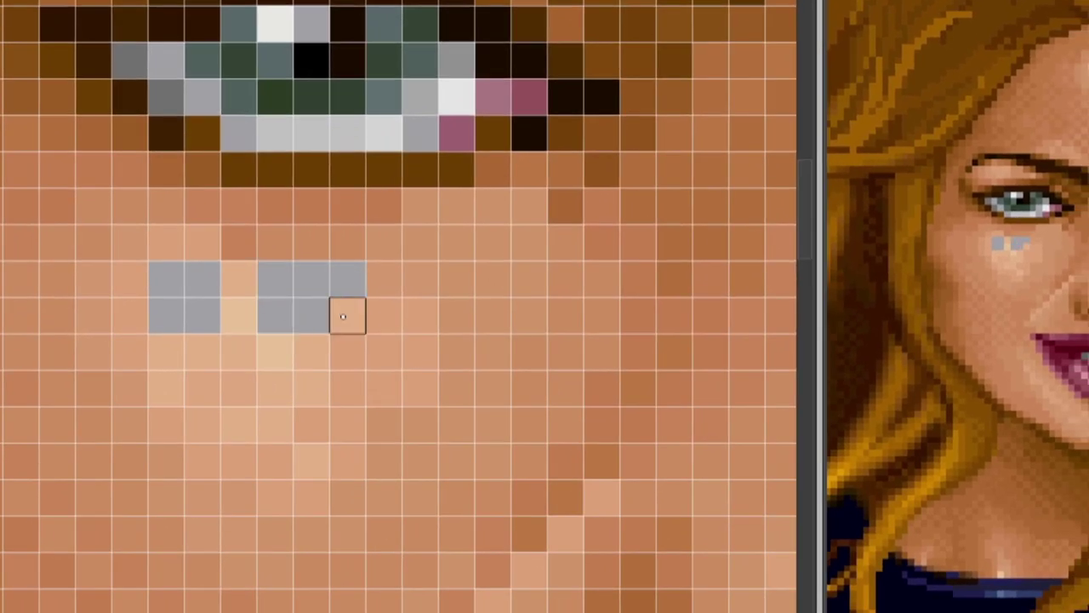
{"action": "left_click", "coordinate": [343, 314]}
{"action": "left_click", "coordinate": [384, 316]}
- Lower the Pixel Art brush's Sharpness strength and paint a single brown pixel on the cheek below the eye
{"action": "key", "text": "F5"}
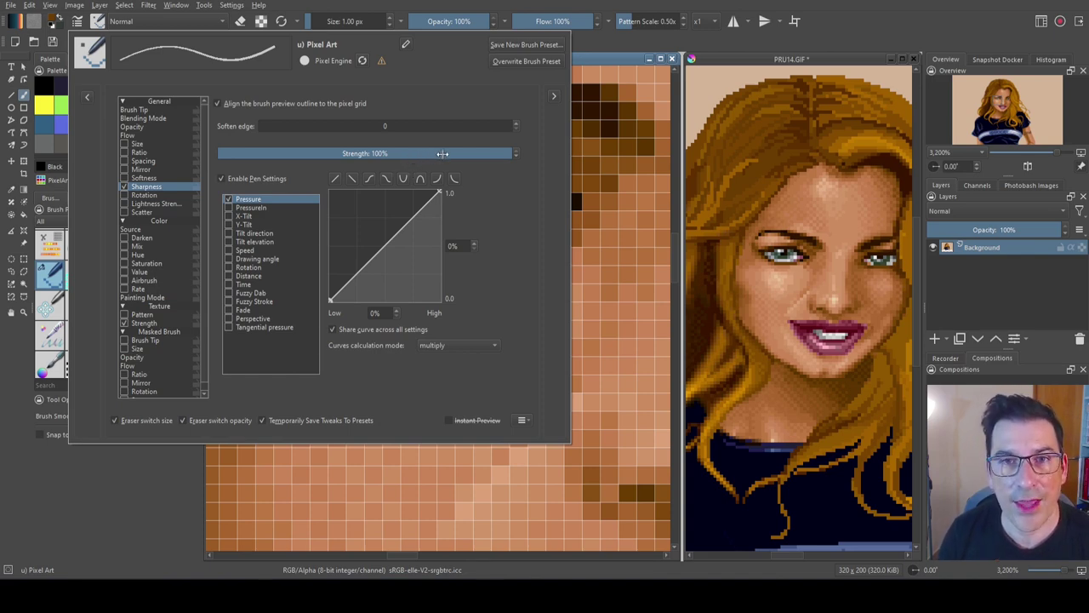
{"action": "left_click_drag", "start_coordinate": [451, 155], "coordinate": [379, 148]}
{"action": "left_click", "coordinate": [587, 223]}
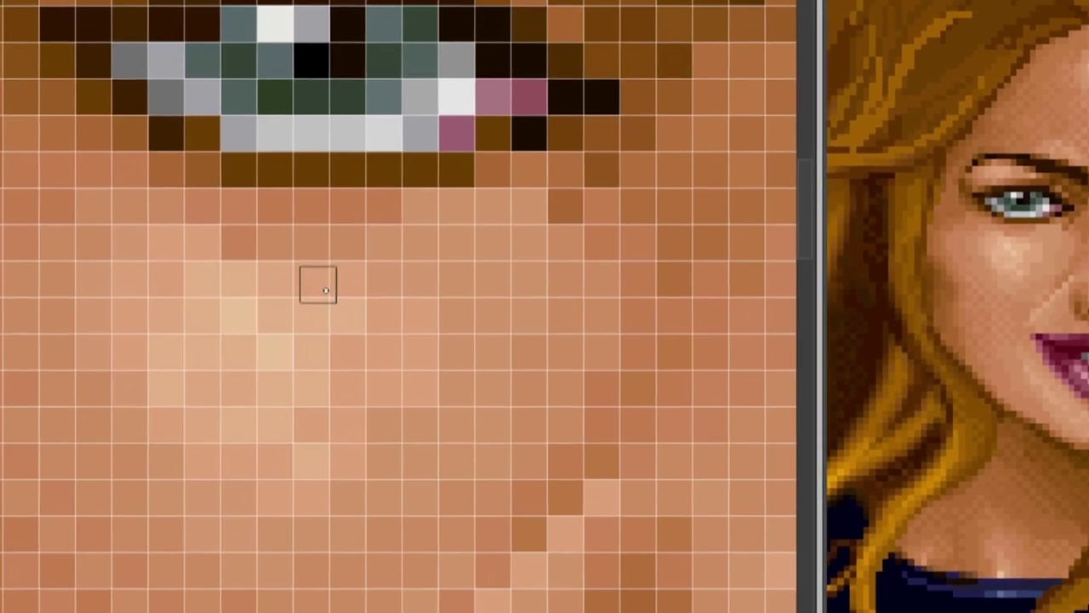
{"action": "left_click", "coordinate": [319, 288]}
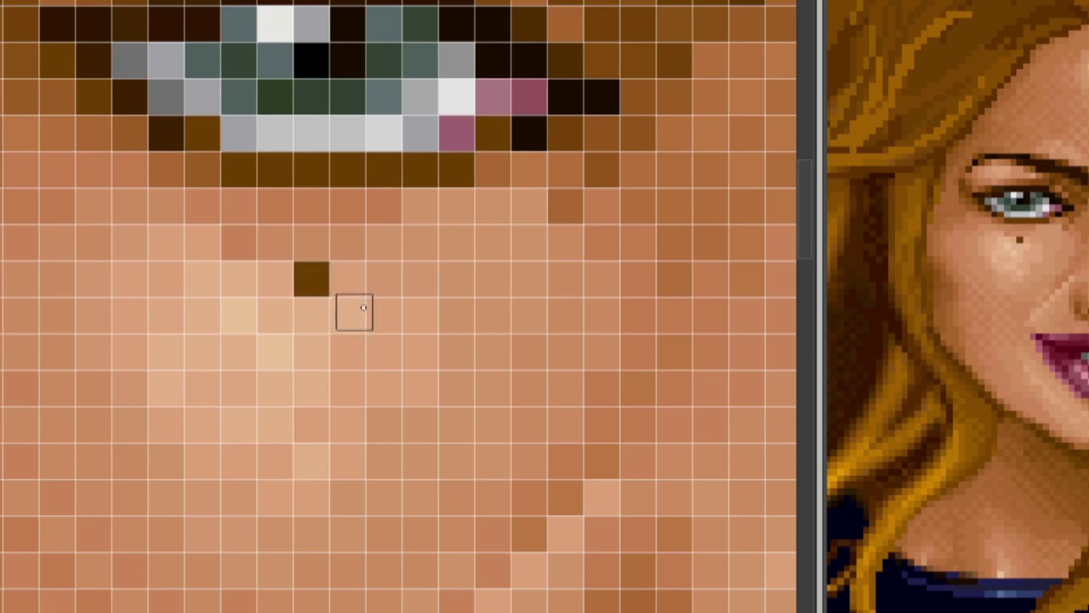
- Fill in a two-by-two block of brown pixels on the cheek, beside the existing single brown pixel
{"action": "left_click", "coordinate": [383, 313]}
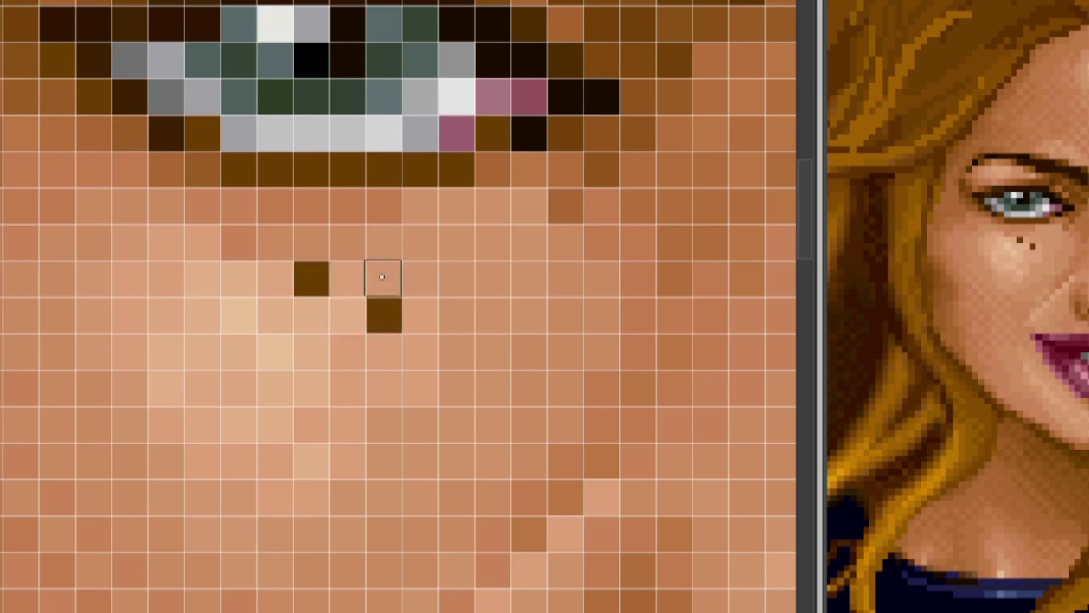
{"action": "left_click", "coordinate": [386, 277]}
{"action": "left_click", "coordinate": [421, 277]}
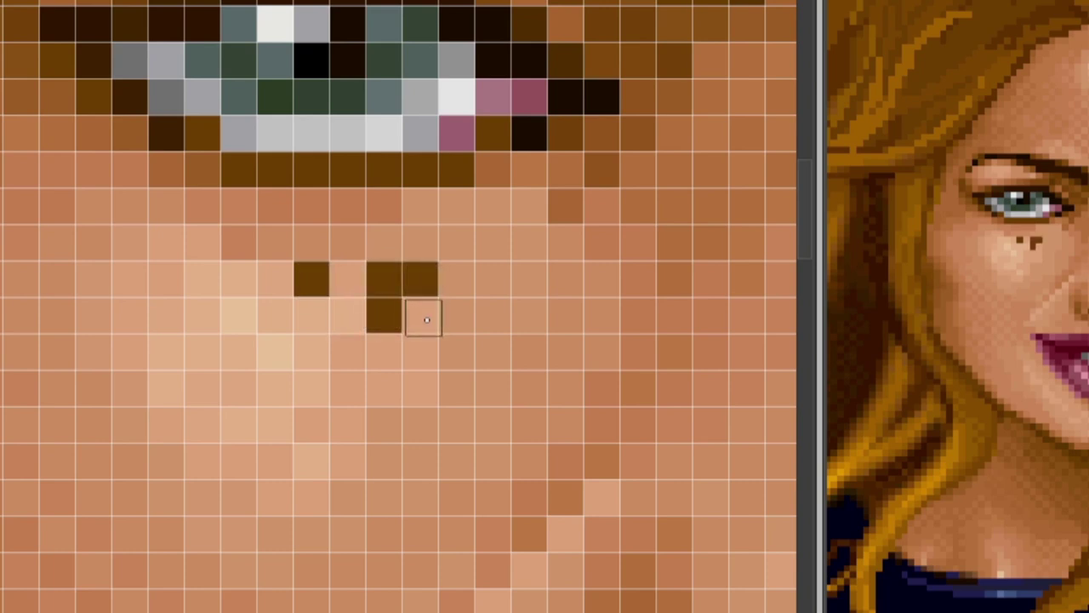
{"action": "left_click", "coordinate": [421, 314]}
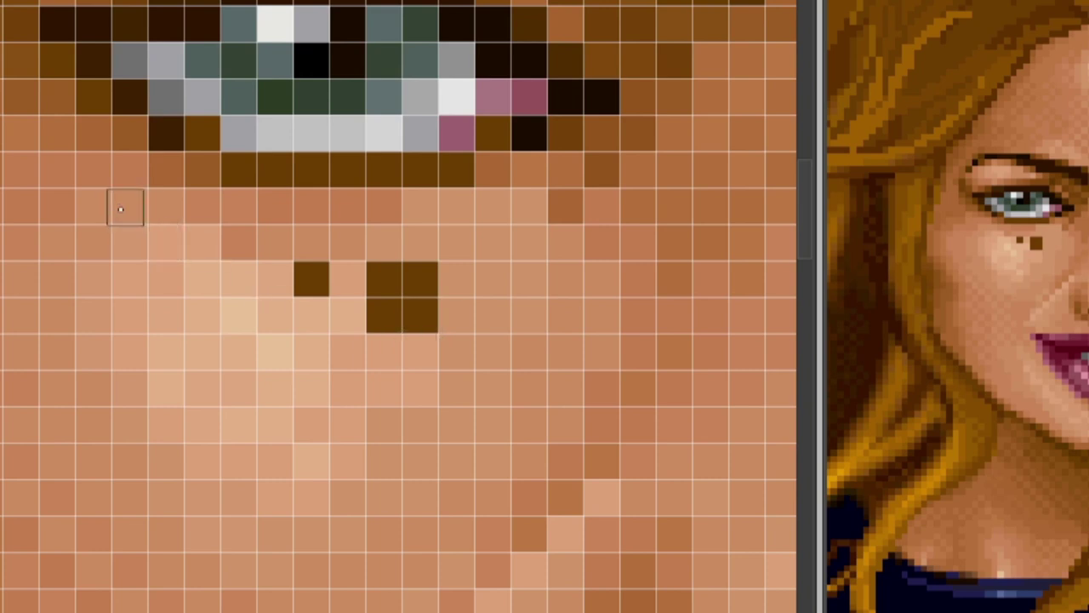
- Try three more single brown pixels on the cheek beside the existing ones, and undo the recent brown pixel strokes
{"action": "left_click", "coordinate": [166, 240]}
{"action": "left_click", "coordinate": [205, 276]}
{"action": "left_click", "coordinate": [166, 315]}
{"action": "key", "text": "ctrl+z"}
{"action": "key", "text": "ctrl+z"}
{"action": "key", "text": "ctrl+z"}
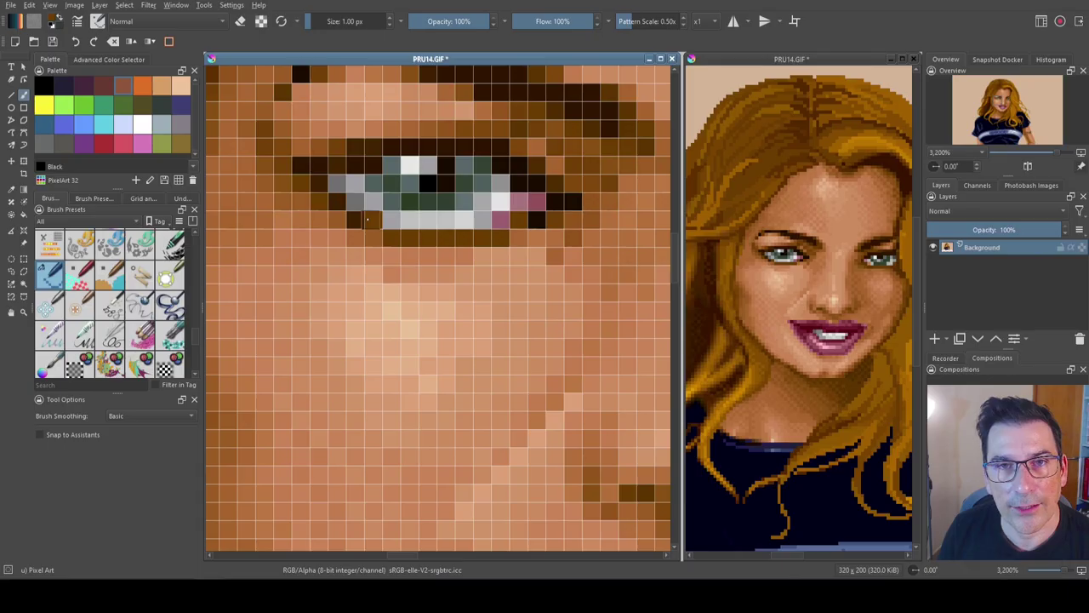
- Set the pixel grid colour in Krita's display settings to Bright french blue (#77b3fe)
{"action": "left_click", "coordinate": [231, 5]}
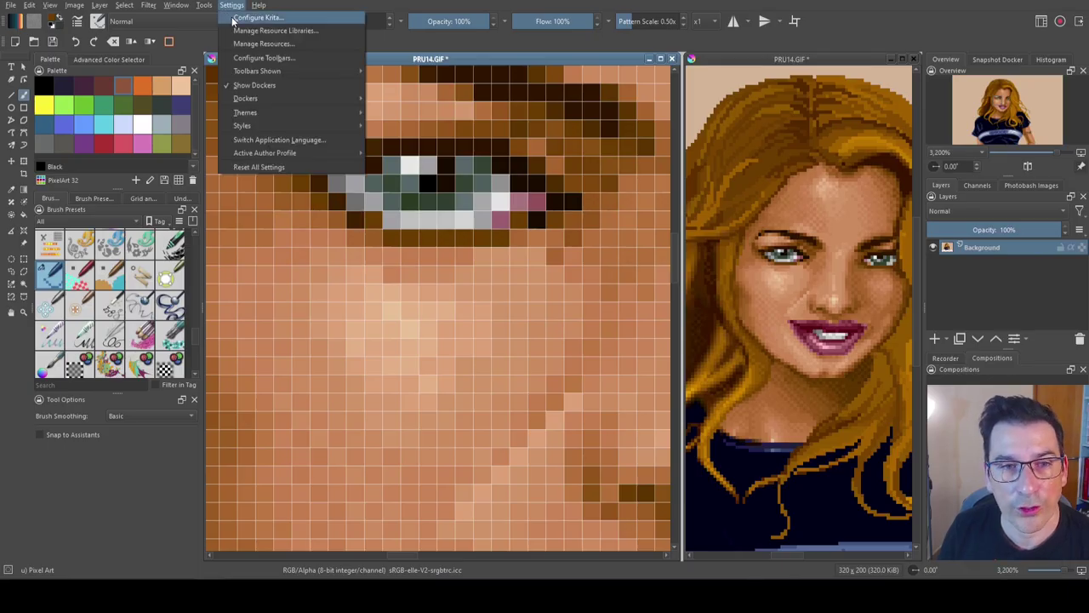
{"action": "left_click", "coordinate": [231, 5]}
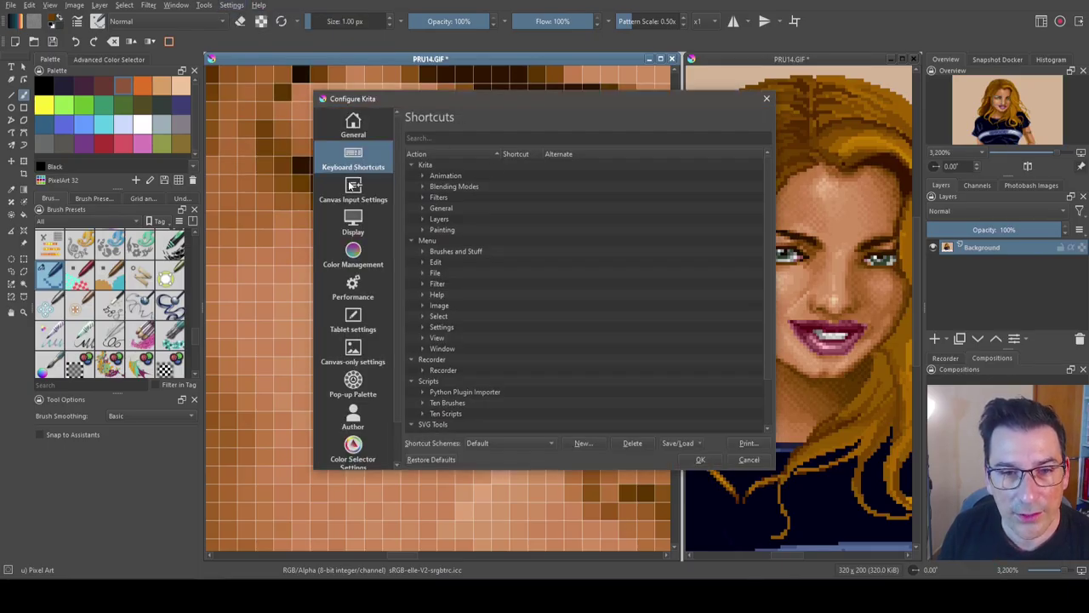
{"action": "left_click", "coordinate": [354, 228]}
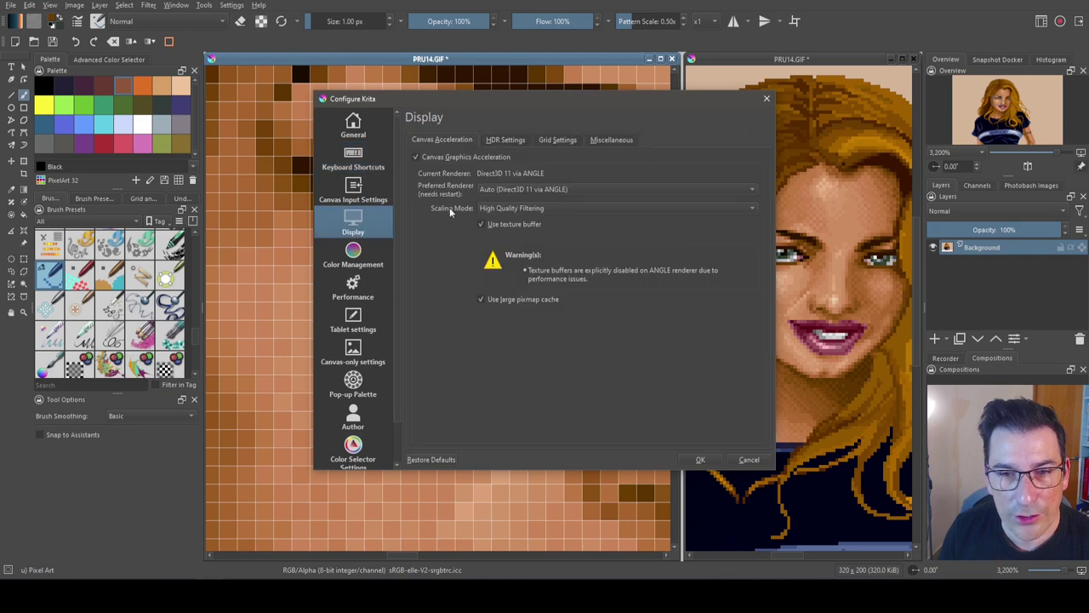
{"action": "left_click", "coordinate": [560, 141]}
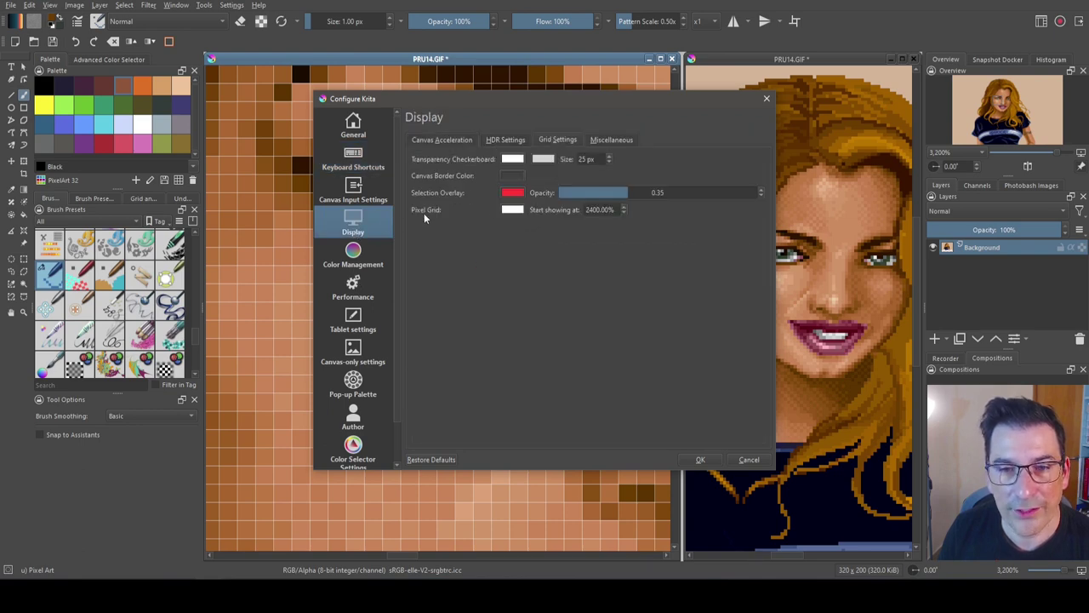
{"action": "left_click", "coordinate": [513, 210]}
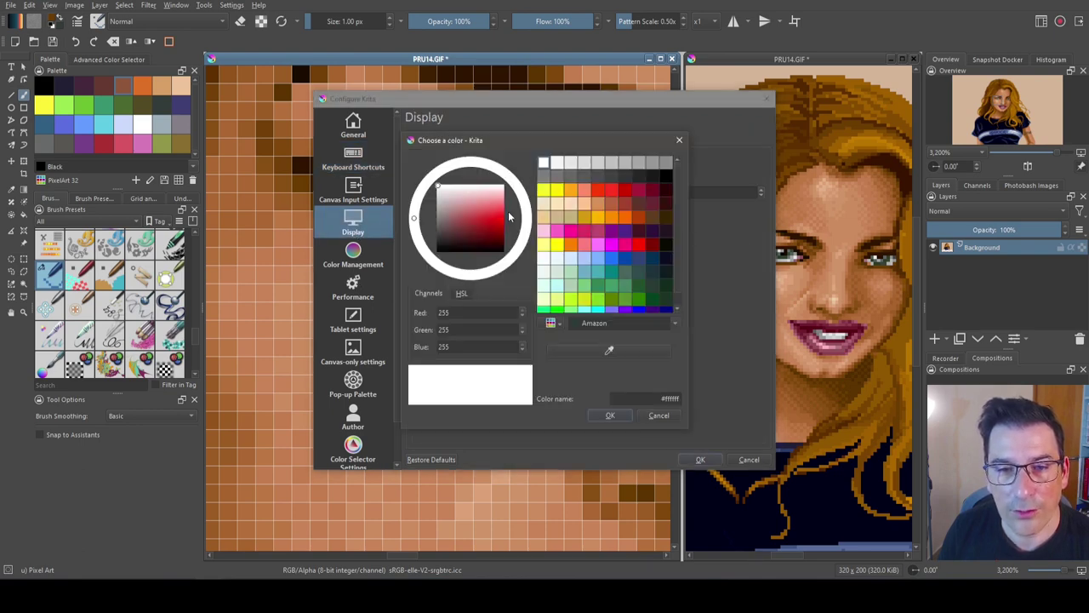
{"action": "left_click", "coordinate": [597, 257]}
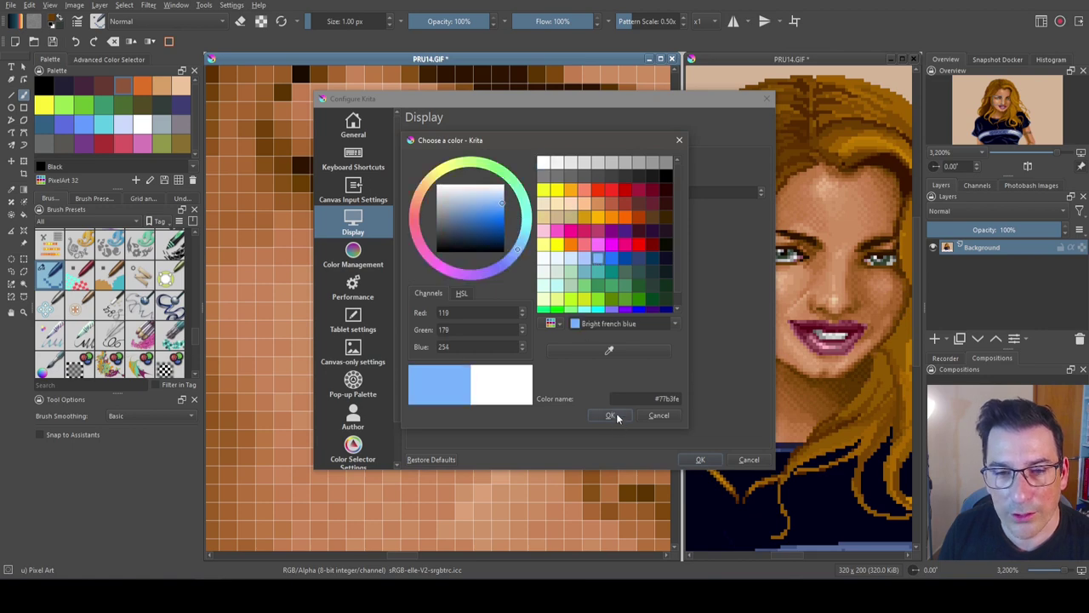
{"action": "left_click", "coordinate": [612, 415]}
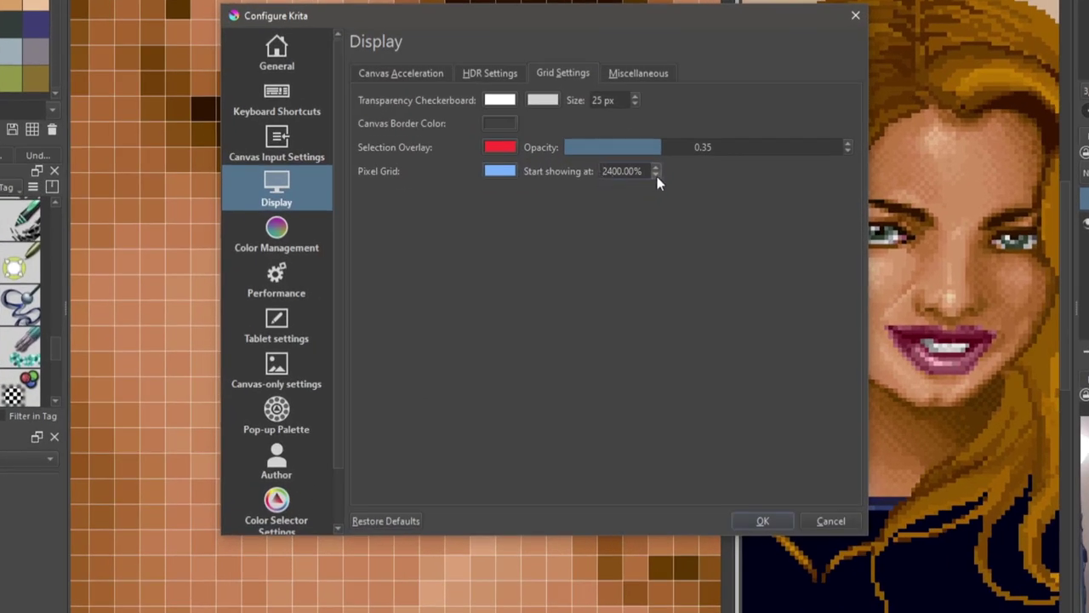
- Lower the zoom level at which the pixel grid starts showing, apply the settings and zoom out on the canvas
{"action": "left_click_drag", "start_coordinate": [651, 172], "coordinate": [579, 169]}
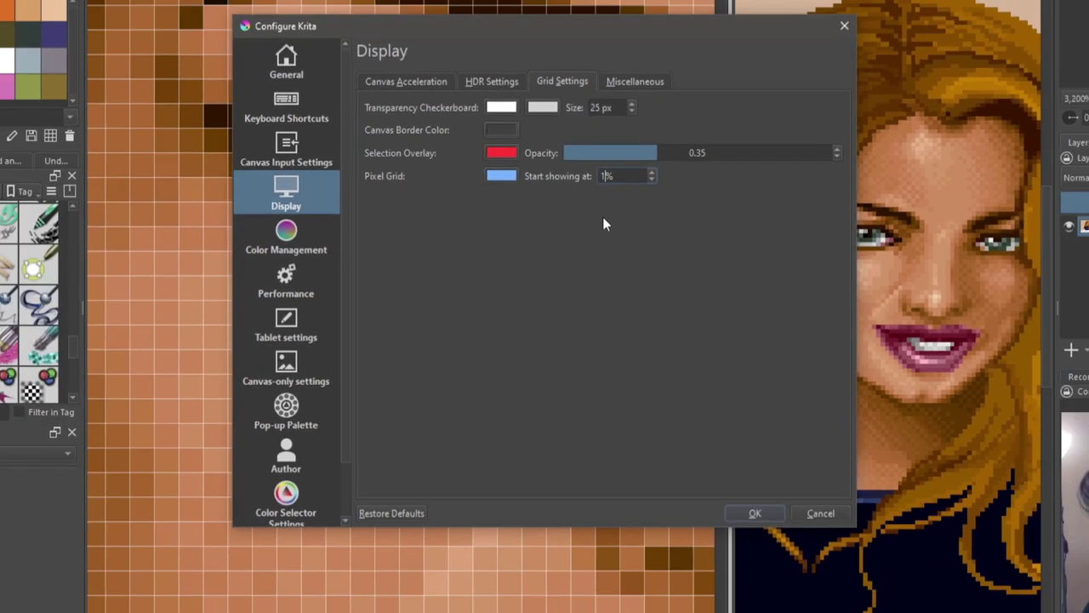
{"action": "key", "text": "Return"}
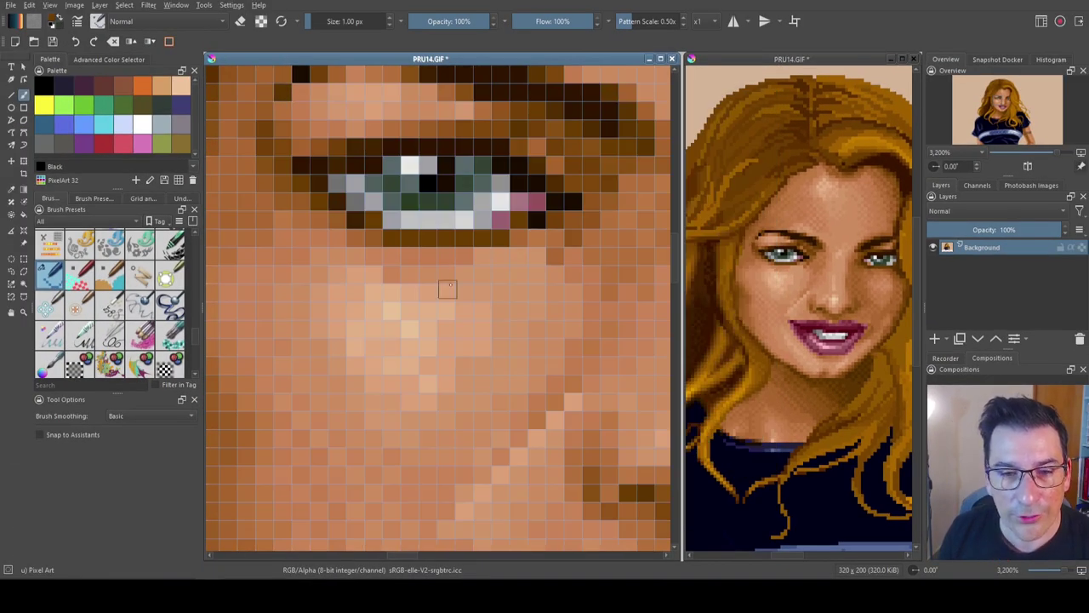
{"action": "scroll", "coordinate": [448, 289], "scroll_direction": "down", "scroll_amount": 2}
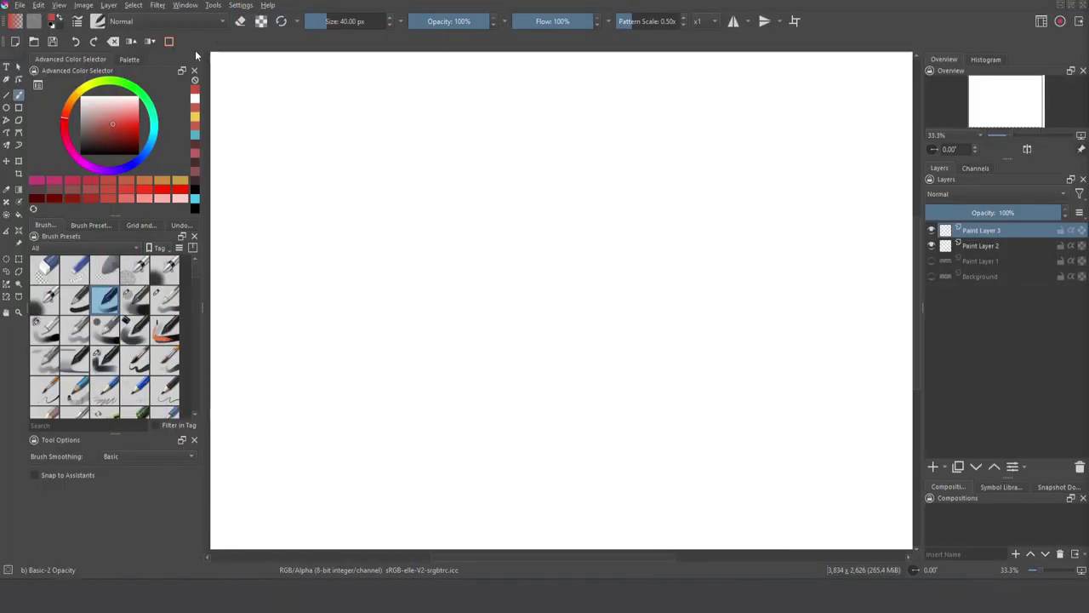
- Set the Basic-2 Opacity brush tip to a ratio of 0.32 and an angle of 90°, and test it with a zigzag in the scratchpad
{"action": "left_click", "coordinate": [78, 23]}
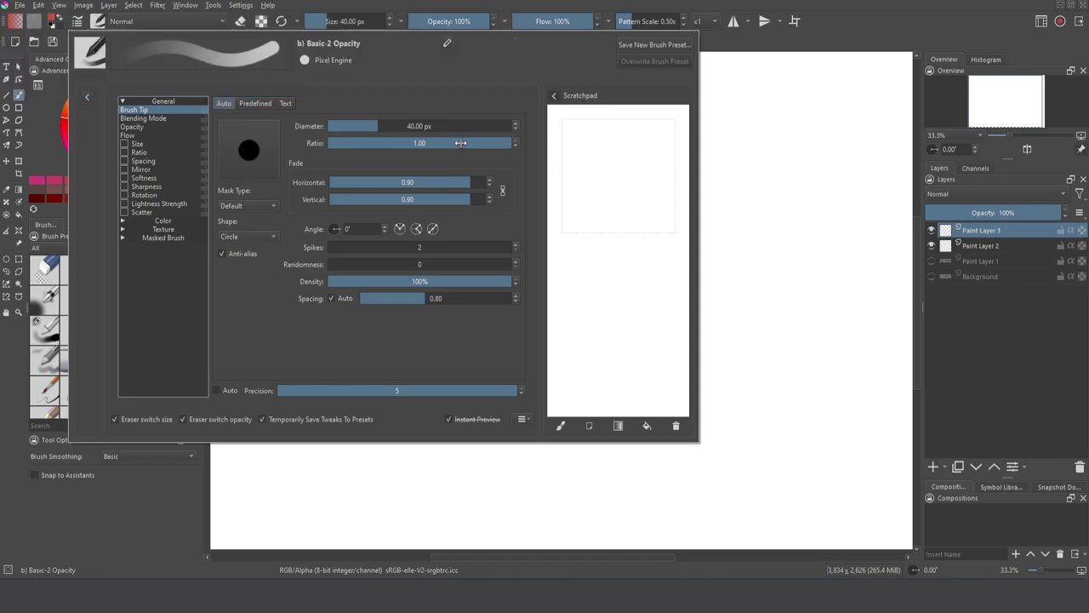
{"action": "left_click_drag", "start_coordinate": [459, 143], "coordinate": [387, 143]}
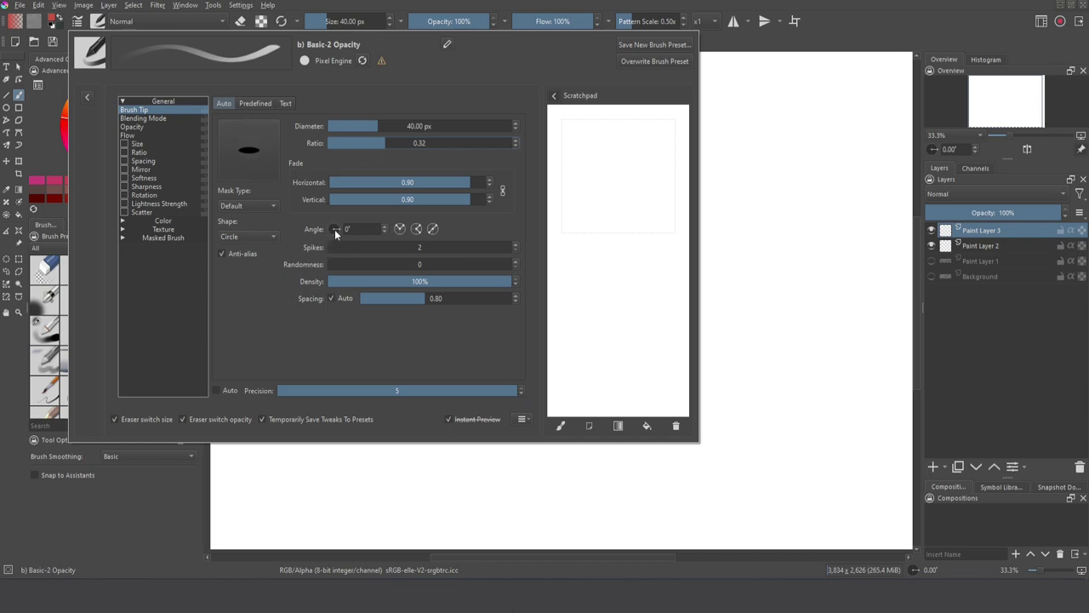
{"action": "left_click_drag", "start_coordinate": [337, 229], "coordinate": [334, 228]}
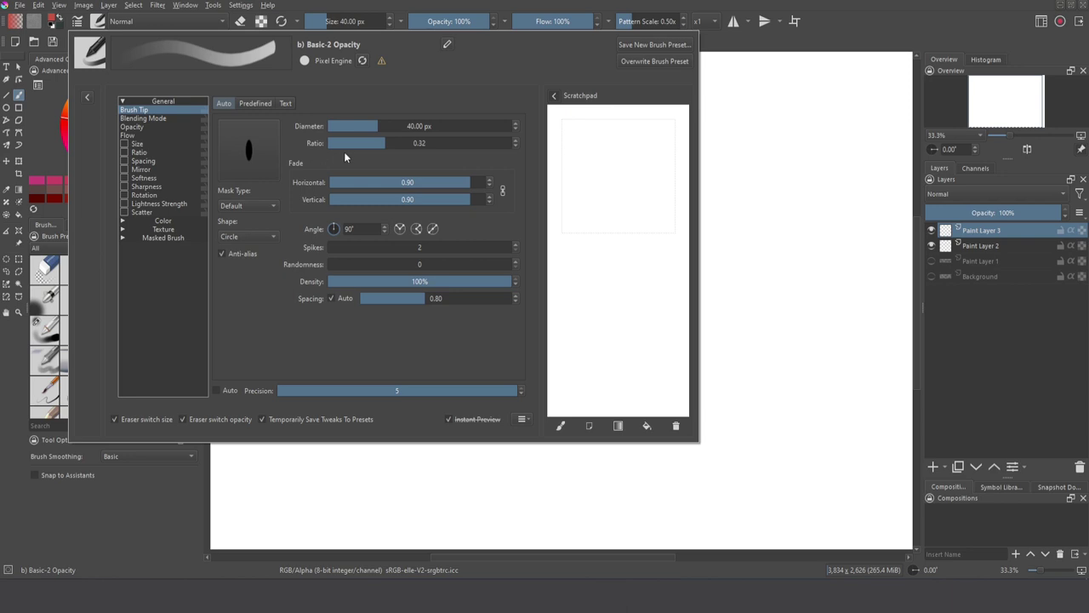
{"action": "mouse_move", "coordinate": [565, 146]}
{"action": "left_mouse_down"}
{"action": "mouse_move", "coordinate": [648, 168]}
{"action": "mouse_move", "coordinate": [581, 182]}
{"action": "mouse_move", "coordinate": [635, 218]}
{"action": "mouse_move", "coordinate": [567, 238]}
{"action": "mouse_move", "coordinate": [605, 264]}
{"action": "left_mouse_up"}
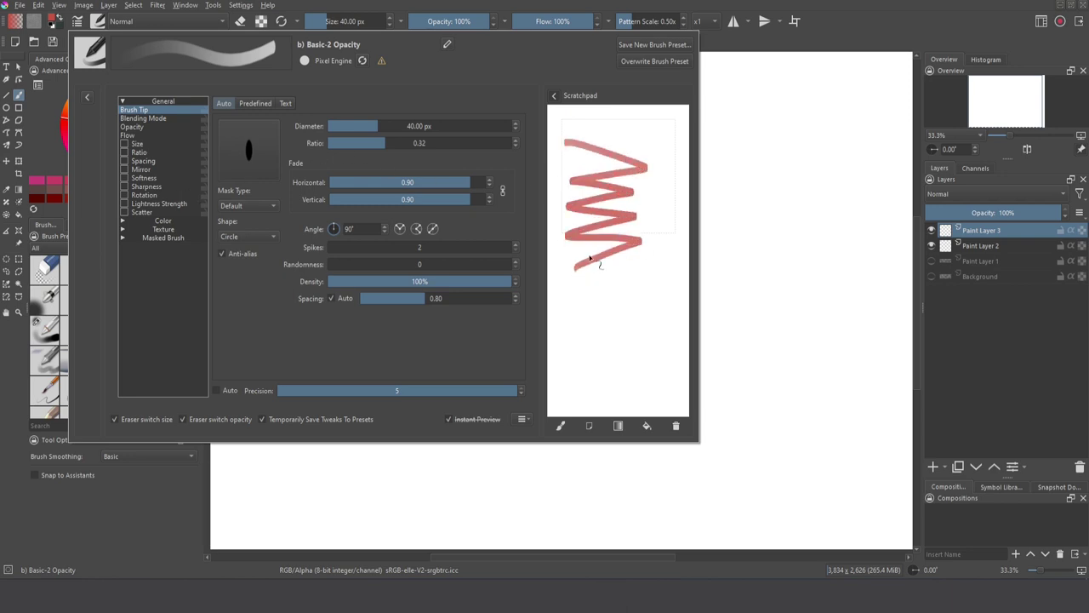
- Increase the brush diameter to 129.20 px and test it with a thick zigzag on a cleared scratchpad
{"action": "left_click_drag", "start_coordinate": [377, 126], "coordinate": [401, 126]}
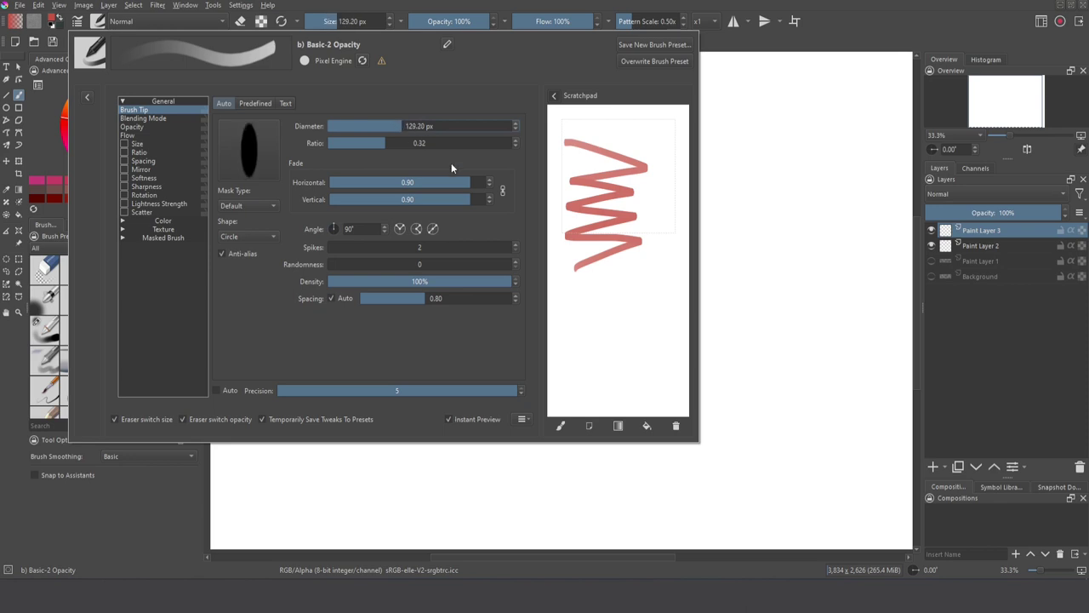
{"action": "left_click", "coordinate": [674, 424]}
{"action": "mouse_move", "coordinate": [577, 124]}
{"action": "left_mouse_down"}
{"action": "mouse_move", "coordinate": [608, 139]}
{"action": "mouse_move", "coordinate": [645, 221]}
{"action": "mouse_move", "coordinate": [550, 216]}
{"action": "left_mouse_up"}
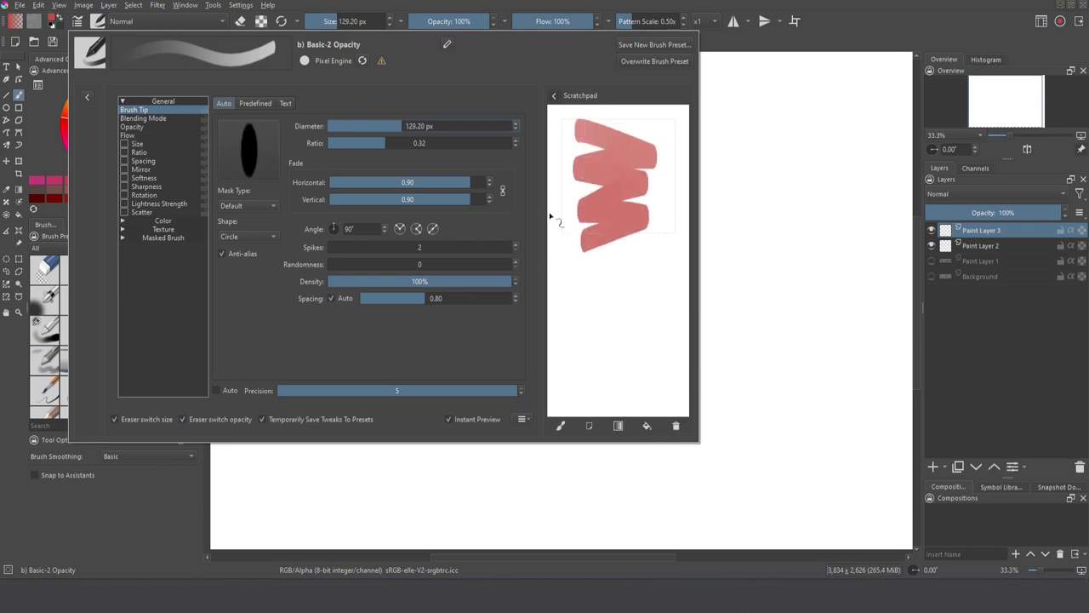
- Enable Rotation and test it in the scratchpad, first with the Pressure sensor and then with only Drawing angle on a cleared pad
{"action": "left_click", "coordinate": [129, 195]}
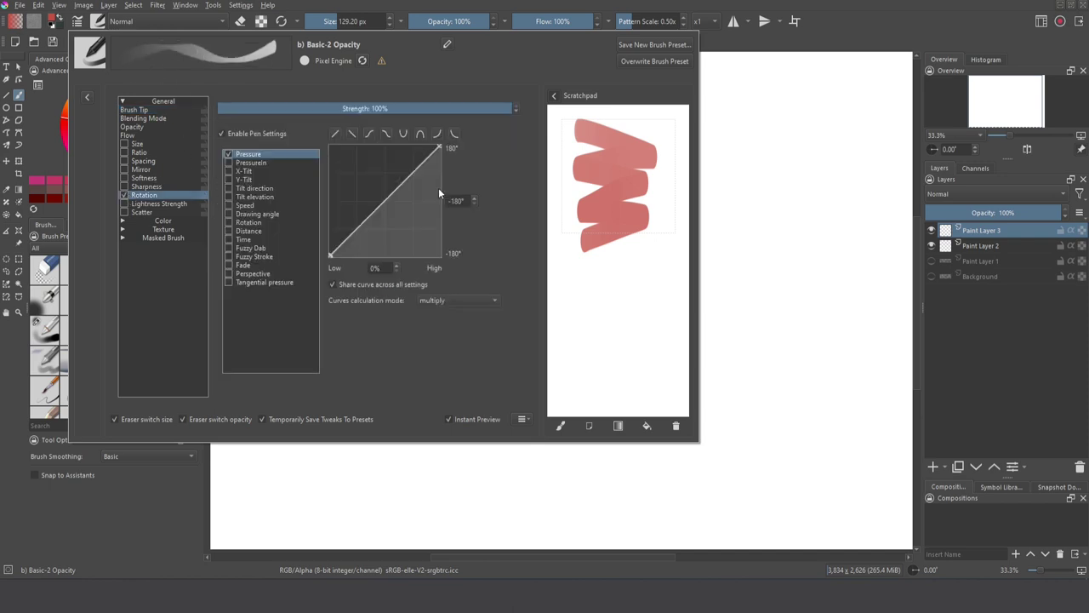
{"action": "left_click_drag", "start_coordinate": [558, 286], "coordinate": [659, 283]}
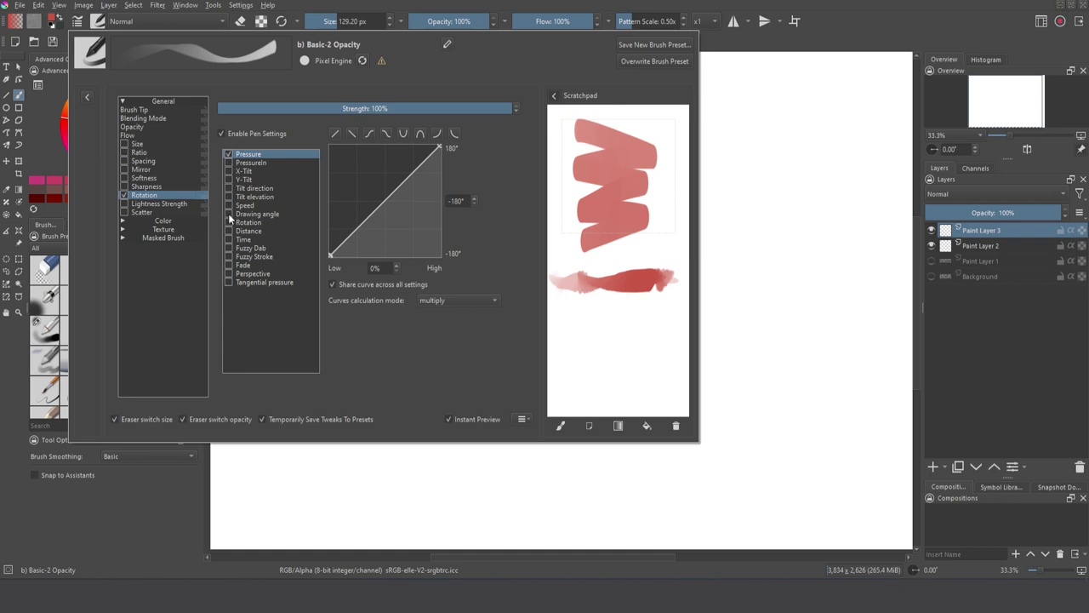
{"action": "left_click", "coordinate": [229, 213]}
{"action": "left_click", "coordinate": [230, 155]}
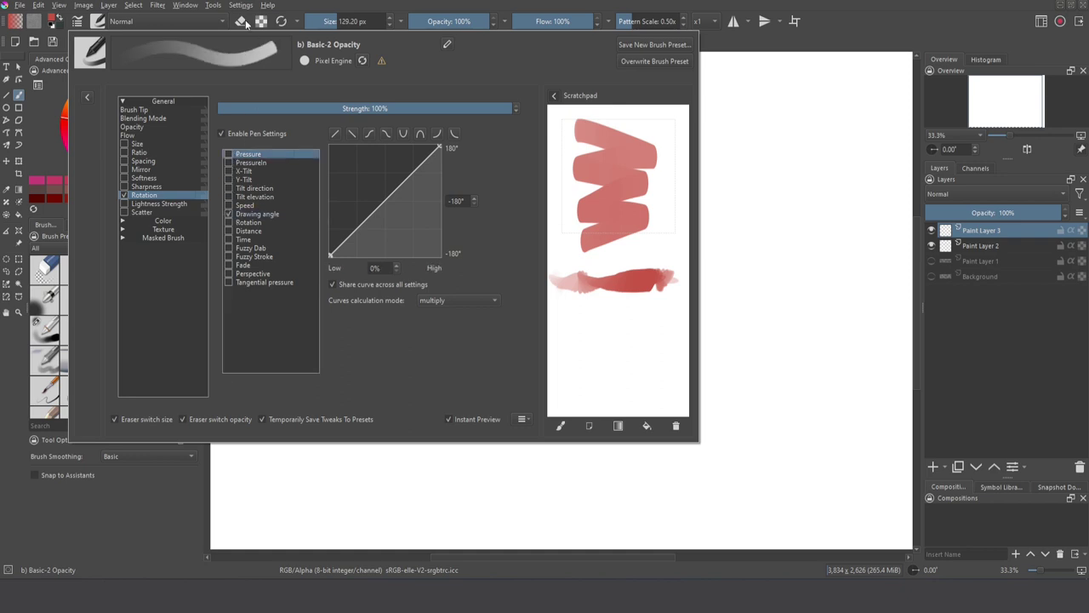
{"action": "left_click", "coordinate": [676, 428]}
{"action": "mouse_move", "coordinate": [579, 132]}
{"action": "left_mouse_down"}
{"action": "mouse_move", "coordinate": [637, 164]}
{"action": "mouse_move", "coordinate": [606, 344]}
{"action": "mouse_move", "coordinate": [637, 366]}
{"action": "left_mouse_up"}
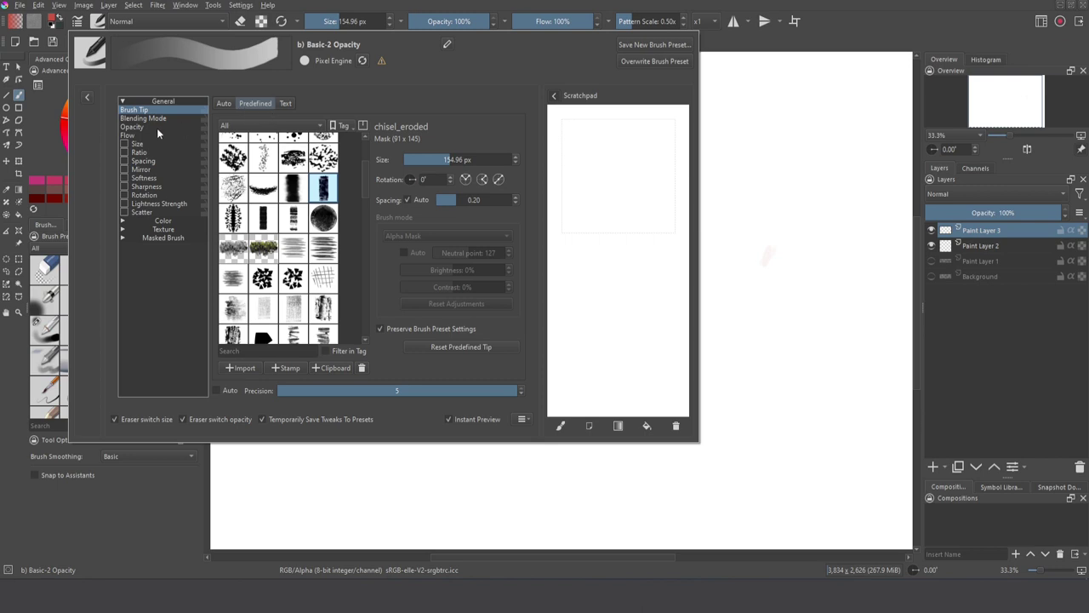
- Enable pen settings for Flow, set its strength to 42% and test the chisel_eroded tip with thick strokes in the scratchpad
{"action": "left_click", "coordinate": [143, 128]}
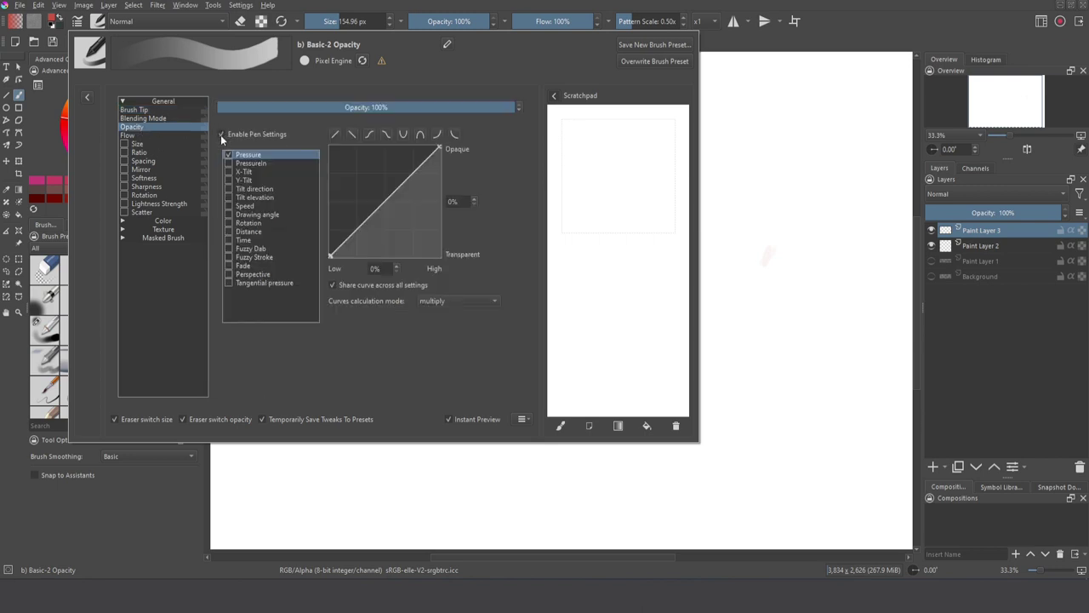
{"action": "left_click", "coordinate": [143, 136]}
{"action": "left_click", "coordinate": [227, 134]}
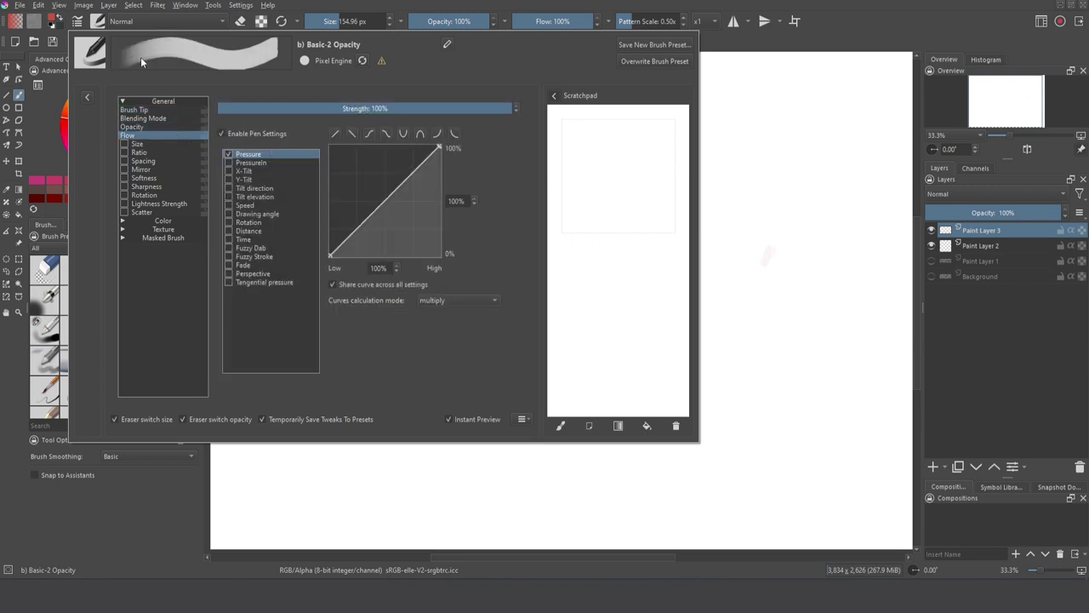
{"action": "mouse_move", "coordinate": [439, 103]}
{"action": "left_mouse_down"}
{"action": "mouse_move", "coordinate": [312, 97]}
{"action": "mouse_move", "coordinate": [340, 101]}
{"action": "left_mouse_up"}
{"action": "mouse_move", "coordinate": [566, 132]}
{"action": "left_mouse_down"}
{"action": "mouse_move", "coordinate": [640, 229]}
{"action": "mouse_move", "coordinate": [566, 218]}
{"action": "mouse_move", "coordinate": [612, 246]}
{"action": "mouse_move", "coordinate": [605, 277]}
{"action": "mouse_move", "coordinate": [702, 336]}
{"action": "left_mouse_up"}
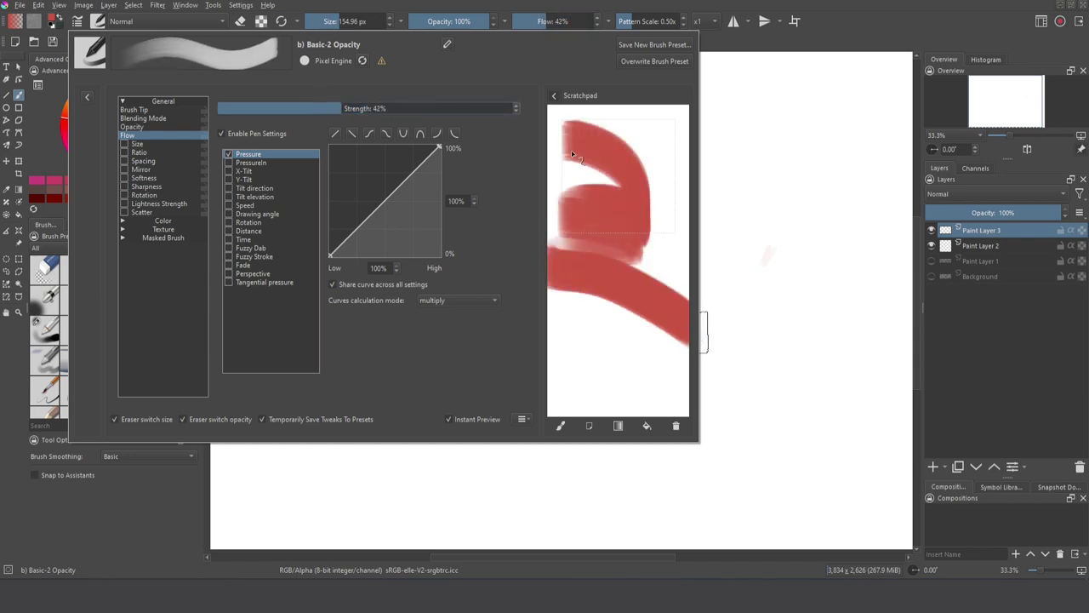
- Clear the scratchpad, enable Rotation with the Pressure sensor for the chisel_eroded tip and paint vertical test strokes with varying pressure
{"action": "left_click", "coordinate": [147, 111]}
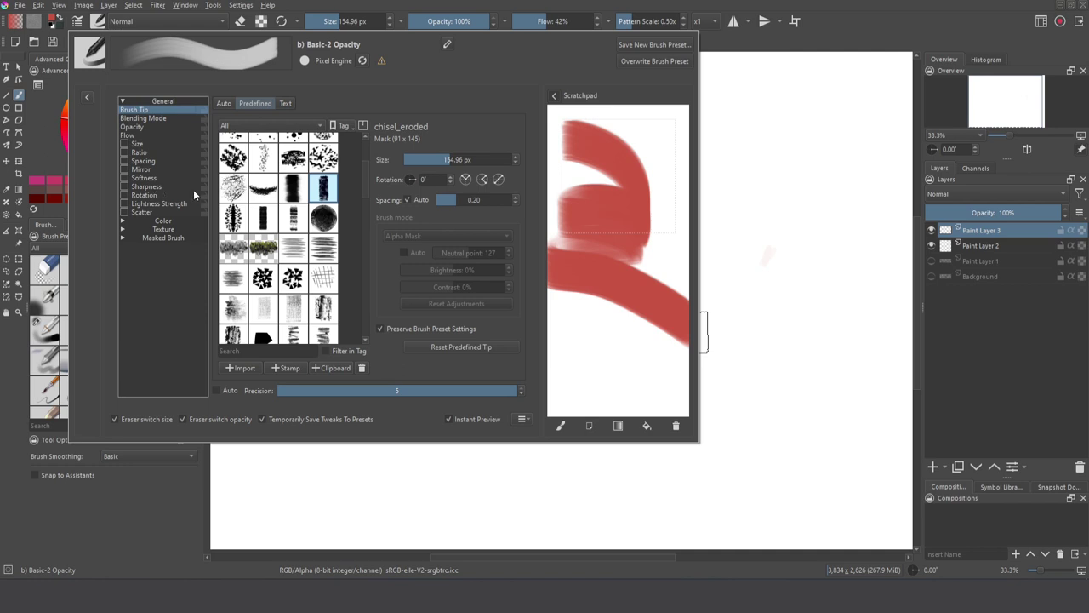
{"action": "left_click", "coordinate": [676, 426]}
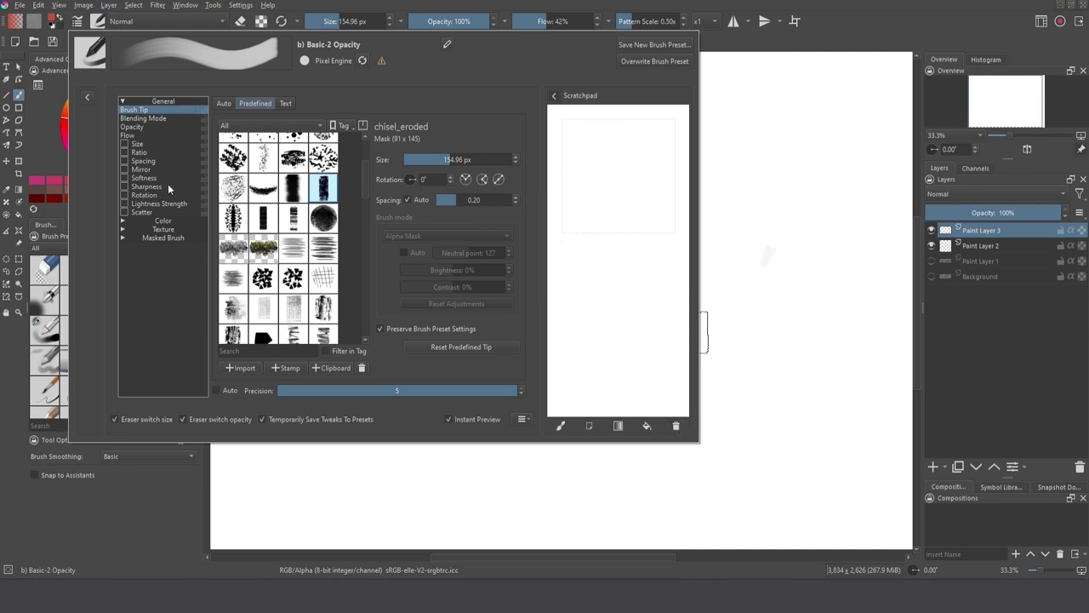
{"action": "left_click", "coordinate": [143, 195]}
{"action": "left_click", "coordinate": [125, 196]}
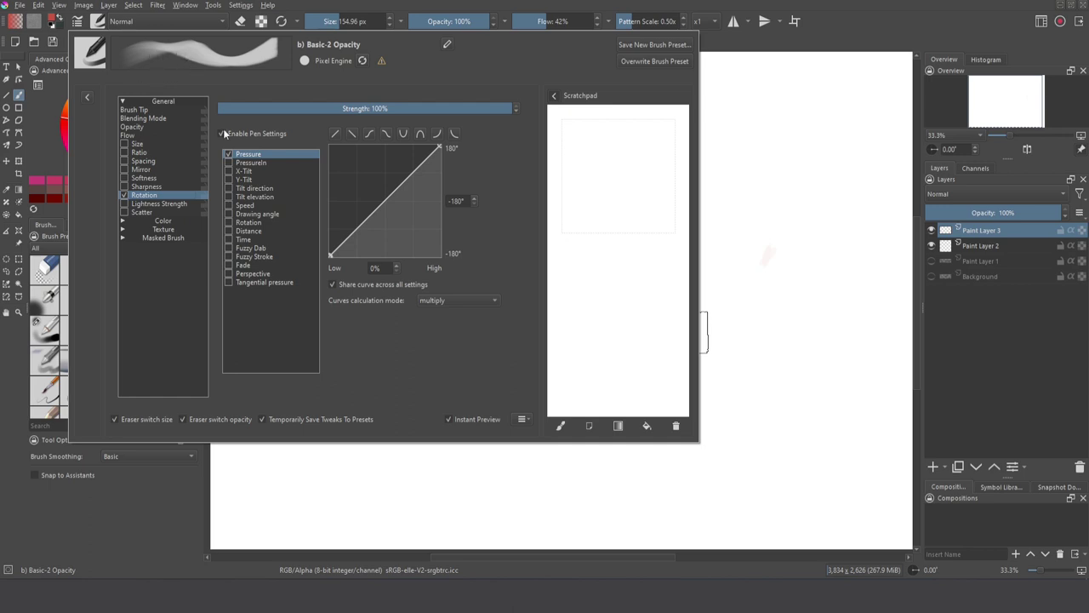
{"action": "mouse_move", "coordinate": [575, 115]}
{"action": "left_mouse_down"}
{"action": "mouse_move", "coordinate": [588, 286]}
{"action": "mouse_move", "coordinate": [582, 396]}
{"action": "left_mouse_up"}
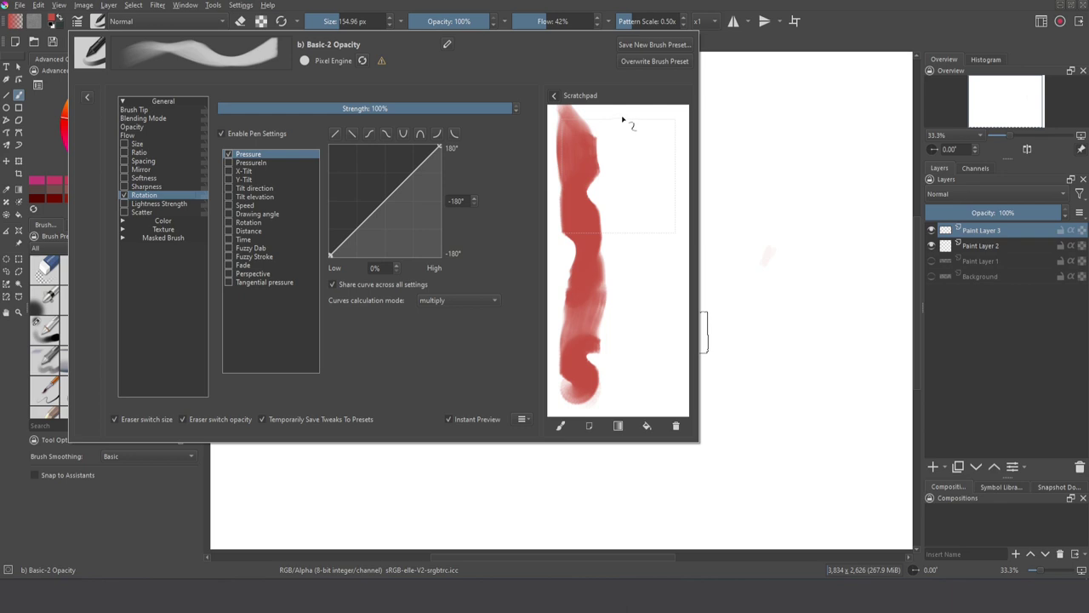
{"action": "mouse_move", "coordinate": [628, 115]}
{"action": "left_mouse_down"}
{"action": "mouse_move", "coordinate": [645, 197]}
{"action": "mouse_move", "coordinate": [634, 244]}
{"action": "left_mouse_up"}
{"action": "left_click_drag", "start_coordinate": [635, 283], "coordinate": [645, 380]}
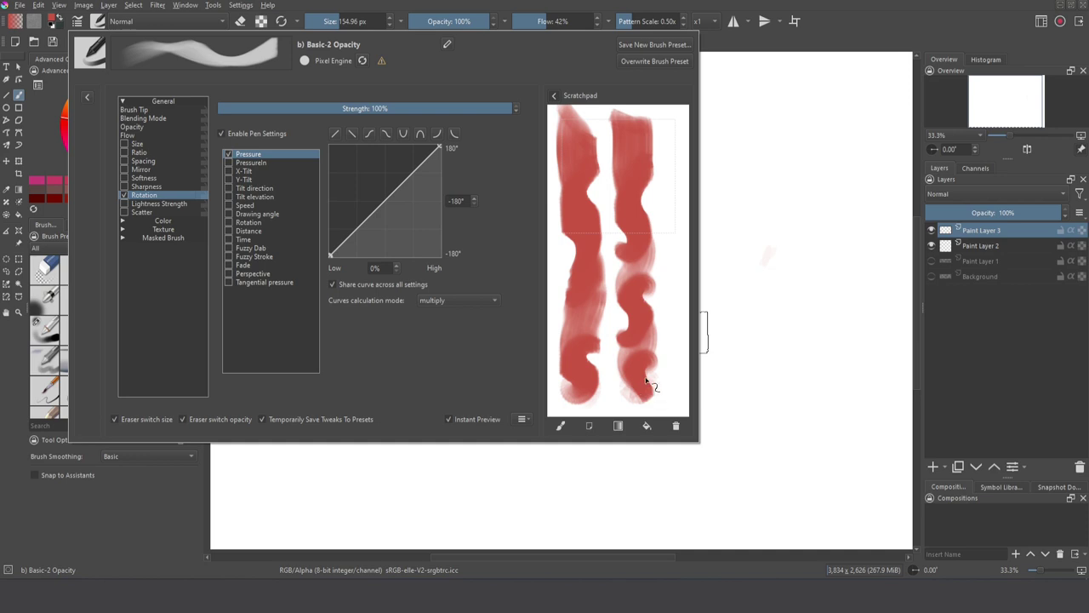
- Clear the scratchpad and switch Rotation's sensor from Pressure to Drawing angle
{"action": "left_click", "coordinate": [677, 426]}
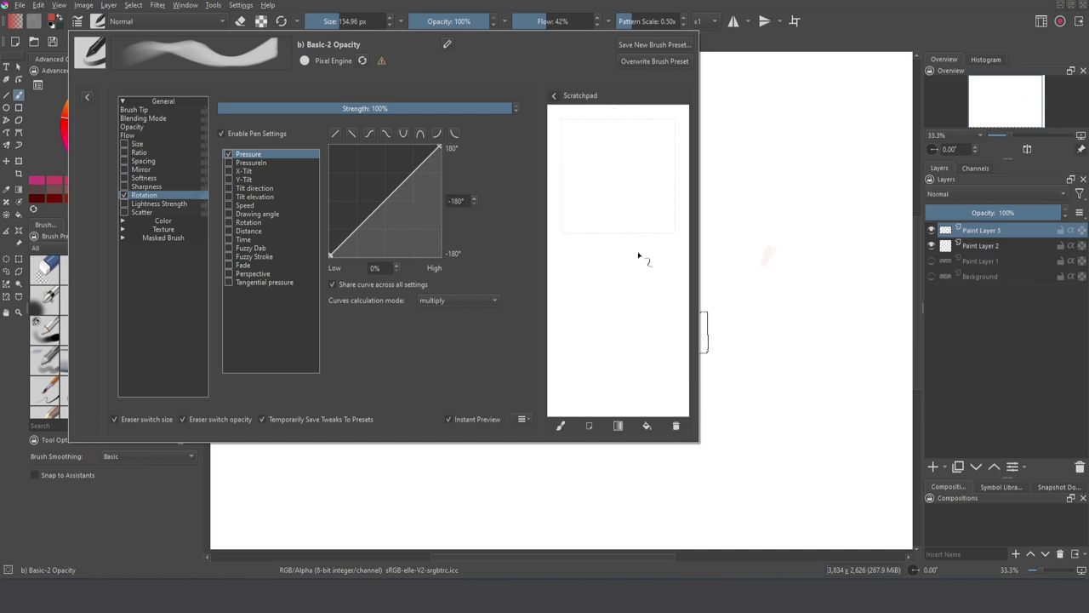
{"action": "left_click", "coordinate": [247, 213]}
{"action": "left_click", "coordinate": [229, 214]}
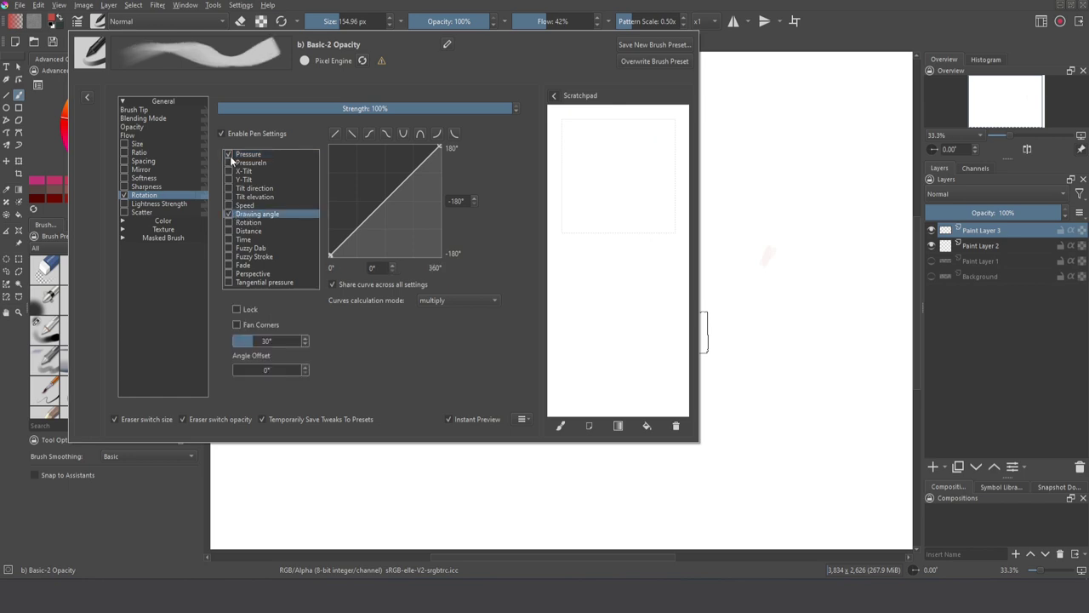
{"action": "left_click", "coordinate": [229, 157]}
{"action": "left_click", "coordinate": [248, 214]}
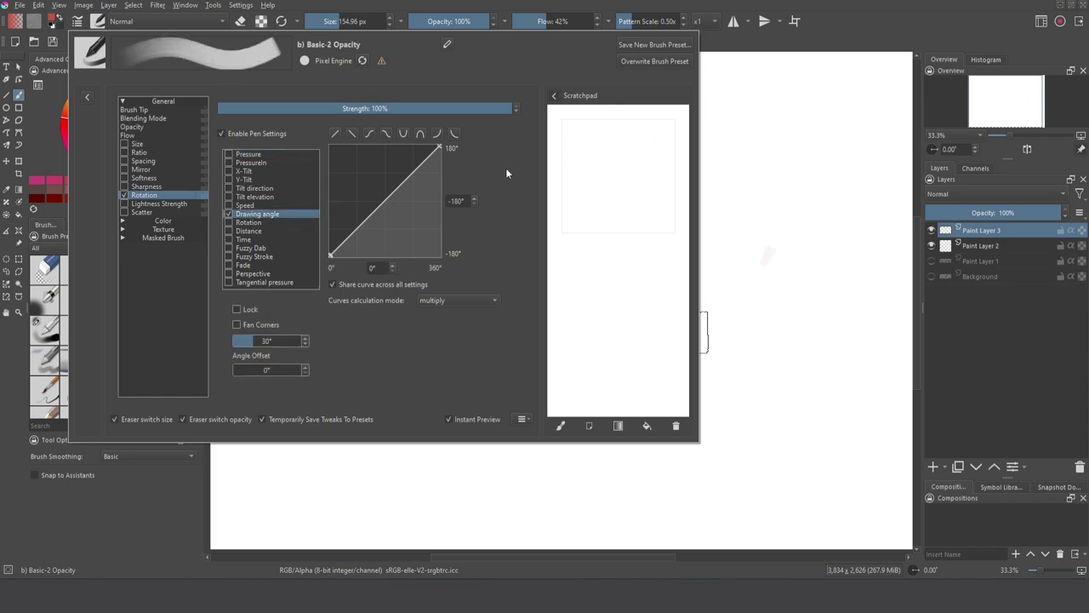
- Paint a curved scratchpad stroke with Drawing angle rotation, and repeat the test on a cleared pad with only the Fuzzy Dab sensor
{"action": "mouse_move", "coordinate": [564, 141]}
{"action": "left_mouse_down"}
{"action": "mouse_move", "coordinate": [636, 167]}
{"action": "mouse_move", "coordinate": [639, 383]}
{"action": "left_mouse_up"}
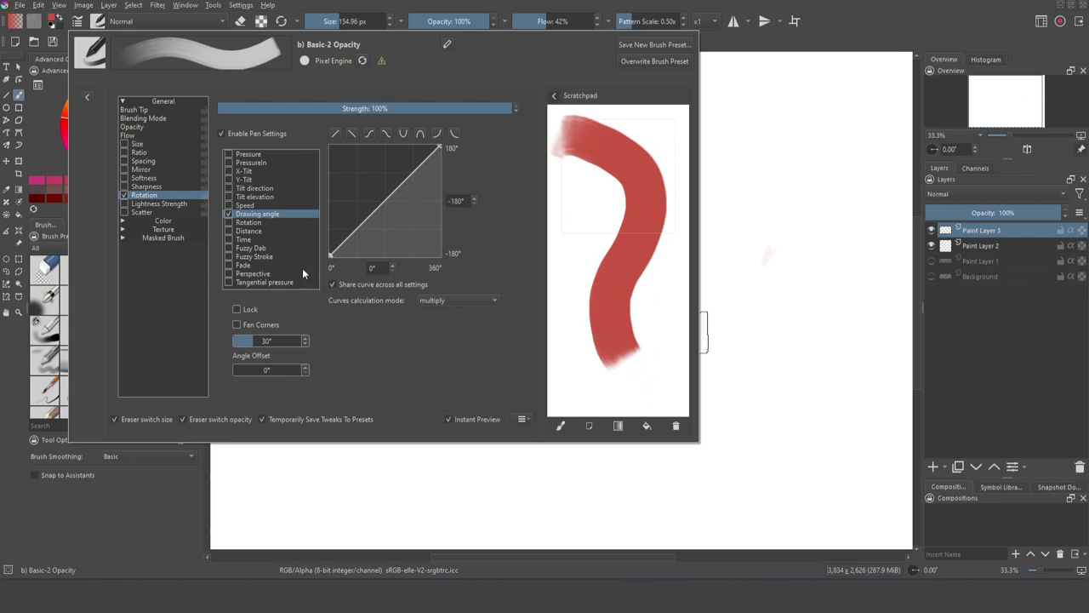
{"action": "left_click", "coordinate": [229, 248]}
{"action": "left_click", "coordinate": [228, 216]}
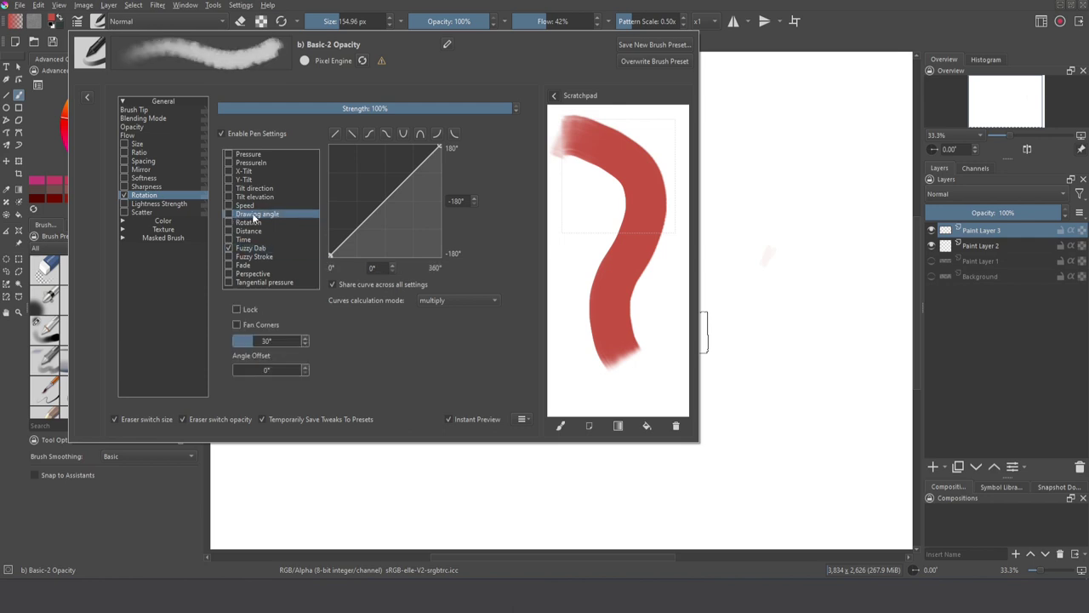
{"action": "left_click", "coordinate": [676, 426]}
{"action": "mouse_move", "coordinate": [563, 117]}
{"action": "left_mouse_down"}
{"action": "mouse_move", "coordinate": [655, 183]}
{"action": "mouse_move", "coordinate": [606, 363]}
{"action": "left_mouse_up"}
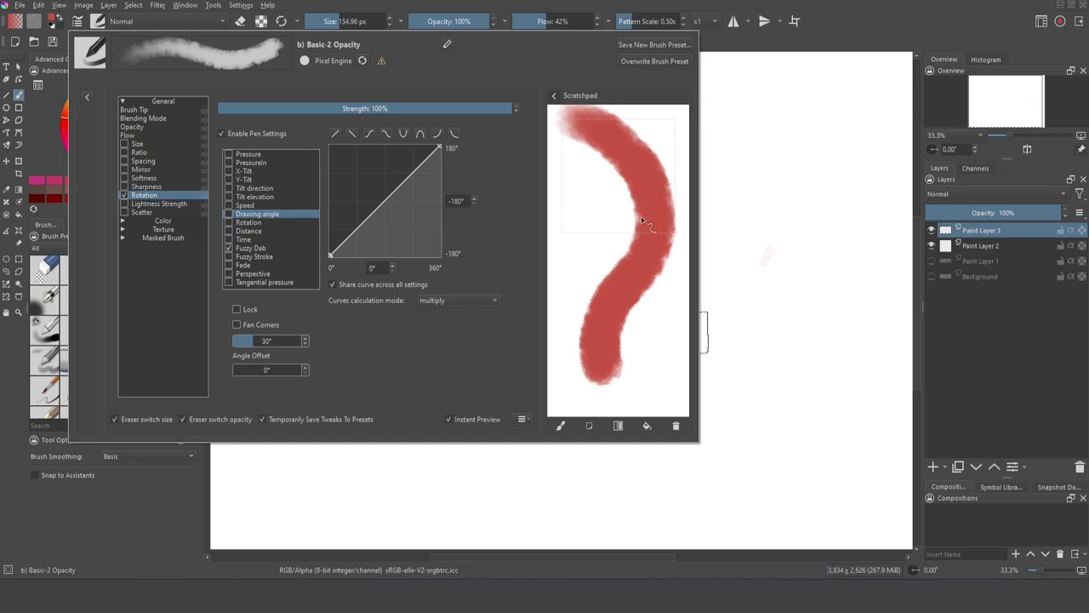
{"action": "left_click", "coordinate": [255, 248]}
- Turn off Auto spacing for the chisel_eroded tip, set spacing to 0.25 and test the fuzzy rotation on a cleared scratchpad
{"action": "left_click", "coordinate": [140, 109]}
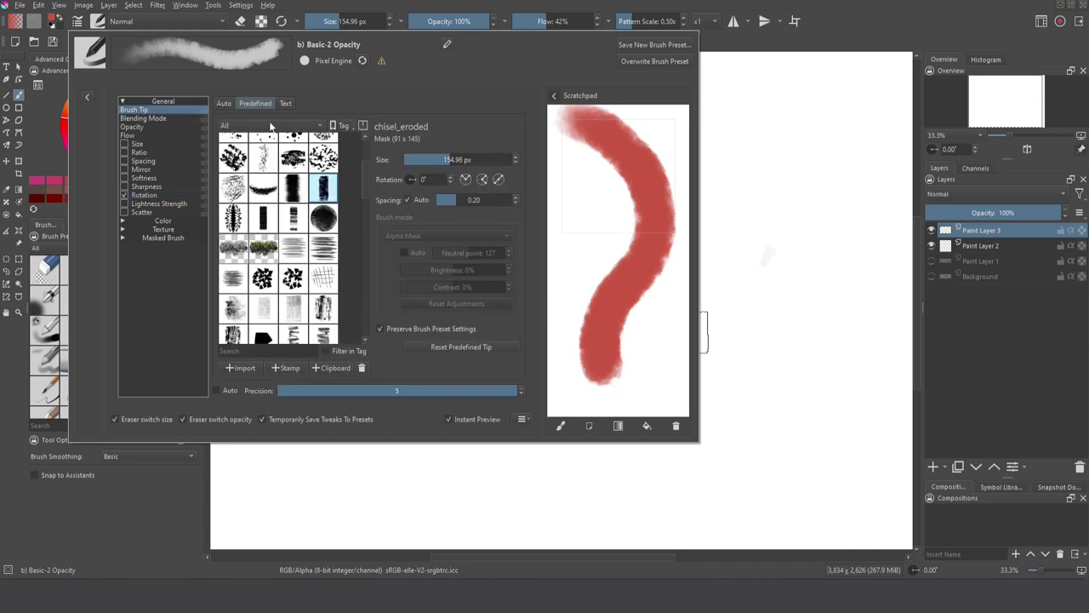
{"action": "left_click", "coordinate": [460, 200]}
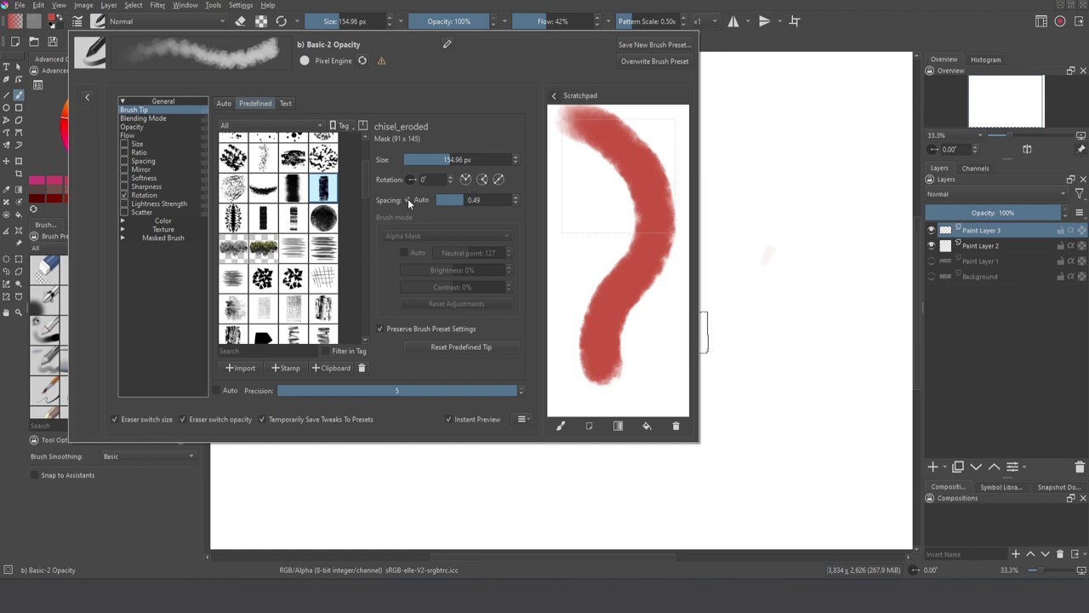
{"action": "left_click", "coordinate": [408, 200]}
{"action": "left_click_drag", "start_coordinate": [444, 200], "coordinate": [457, 200]}
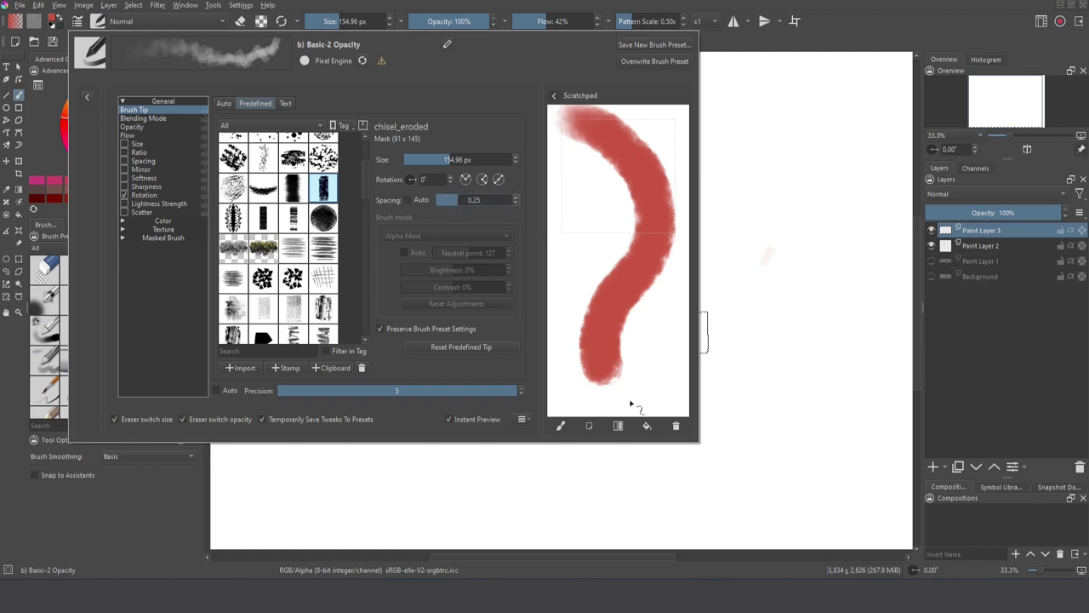
{"action": "left_click", "coordinate": [676, 425]}
{"action": "mouse_move", "coordinate": [591, 122]}
{"action": "left_mouse_down"}
{"action": "mouse_move", "coordinate": [644, 173]}
{"action": "mouse_move", "coordinate": [644, 236]}
{"action": "mouse_move", "coordinate": [608, 349]}
{"action": "mouse_move", "coordinate": [612, 341]}
{"action": "left_mouse_up"}
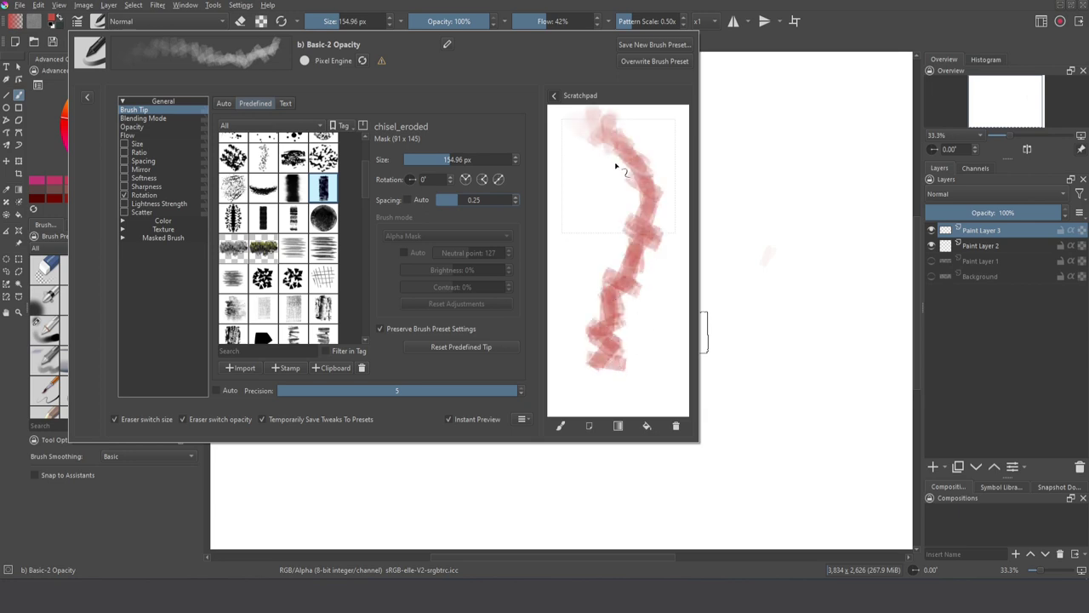
{"action": "left_click", "coordinate": [146, 197]}
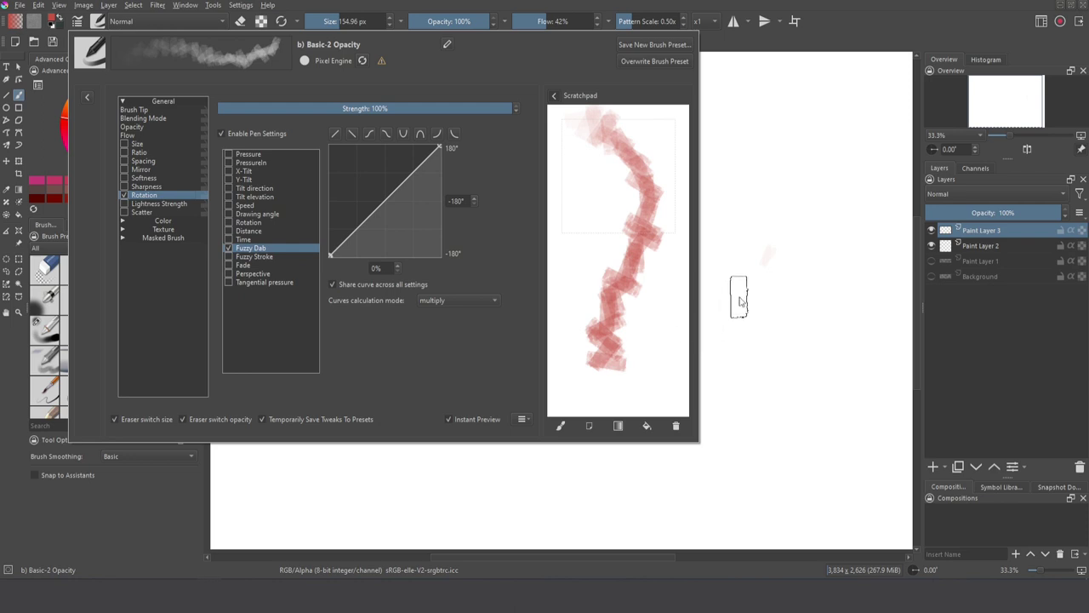
- Close the brush editor, choose the Texture Big preset and paint a horizontal stroke across the upper canvas
{"action": "left_click", "coordinate": [741, 305]}
{"action": "left_click_drag", "start_coordinate": [194, 293], "coordinate": [194, 412]}
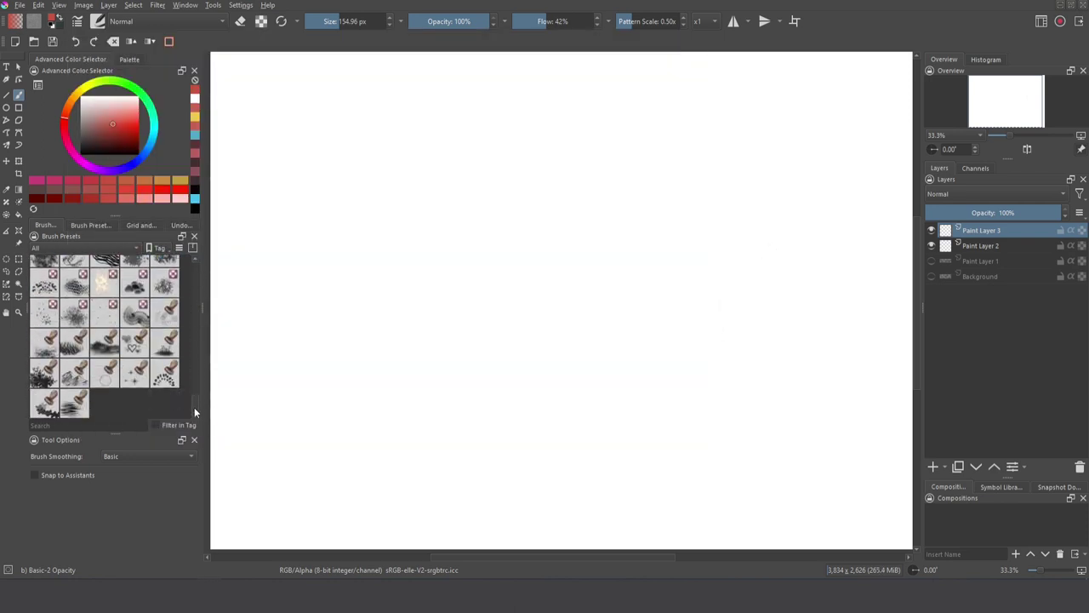
{"action": "scroll", "coordinate": [189, 398], "scroll_direction": "up", "scroll_amount": 4}
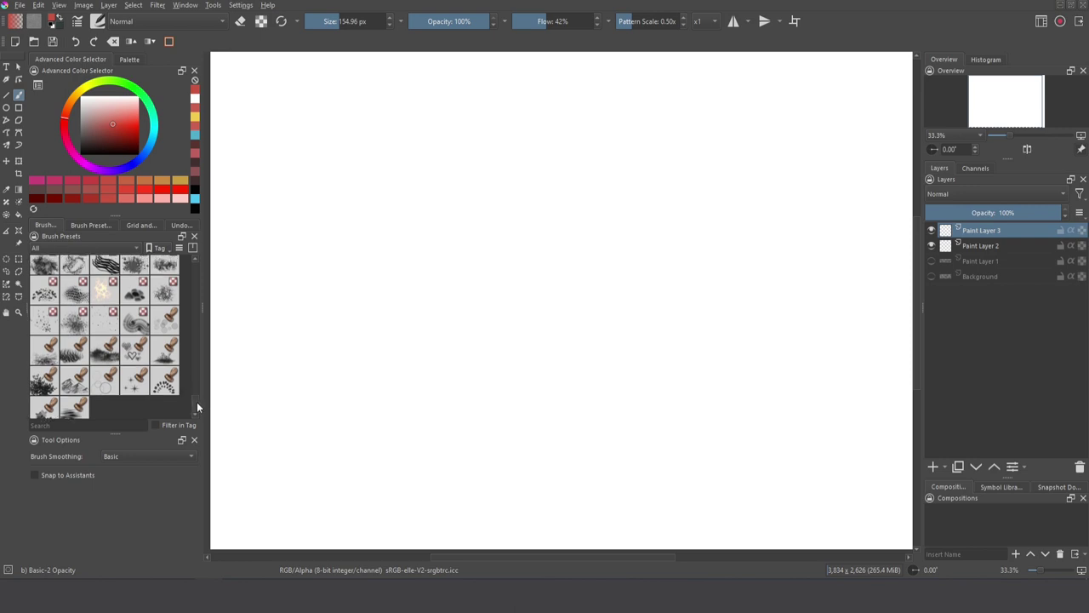
{"action": "left_click", "coordinate": [46, 314]}
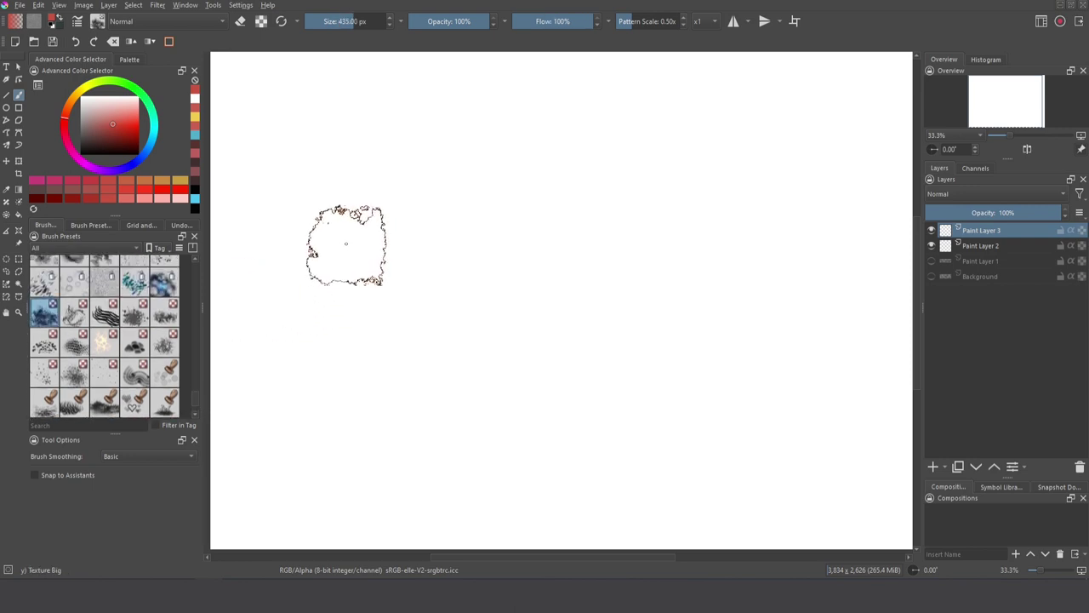
{"action": "left_click_drag", "start_coordinate": [316, 165], "coordinate": [791, 168]}
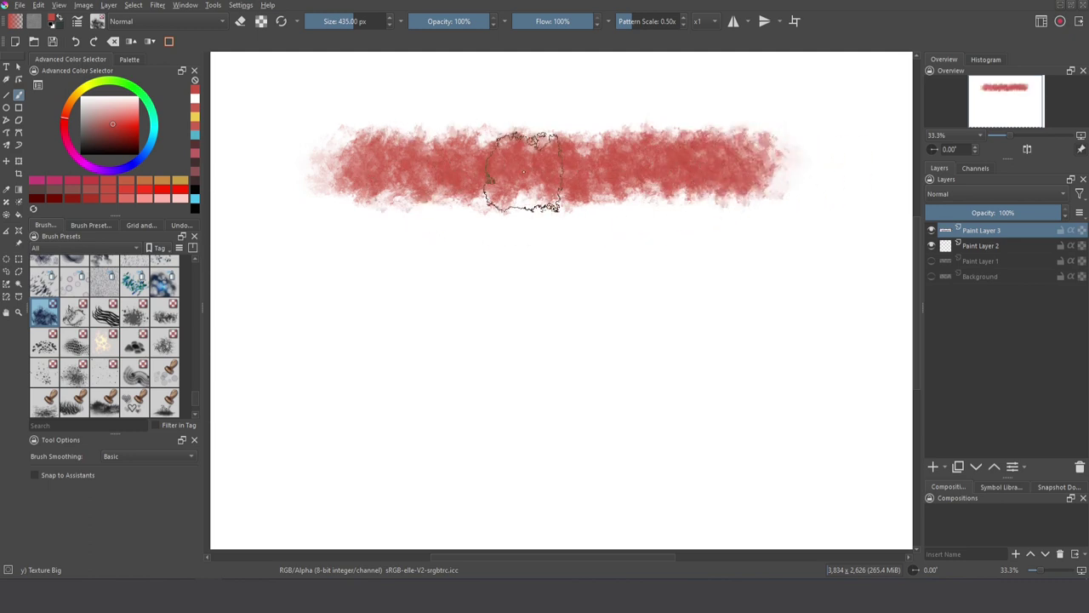
- Open the Texture Big preset's Rotation settings and disable the Pressure sensor, leaving only Fuzzy Dab active
{"action": "left_click", "coordinate": [77, 22]}
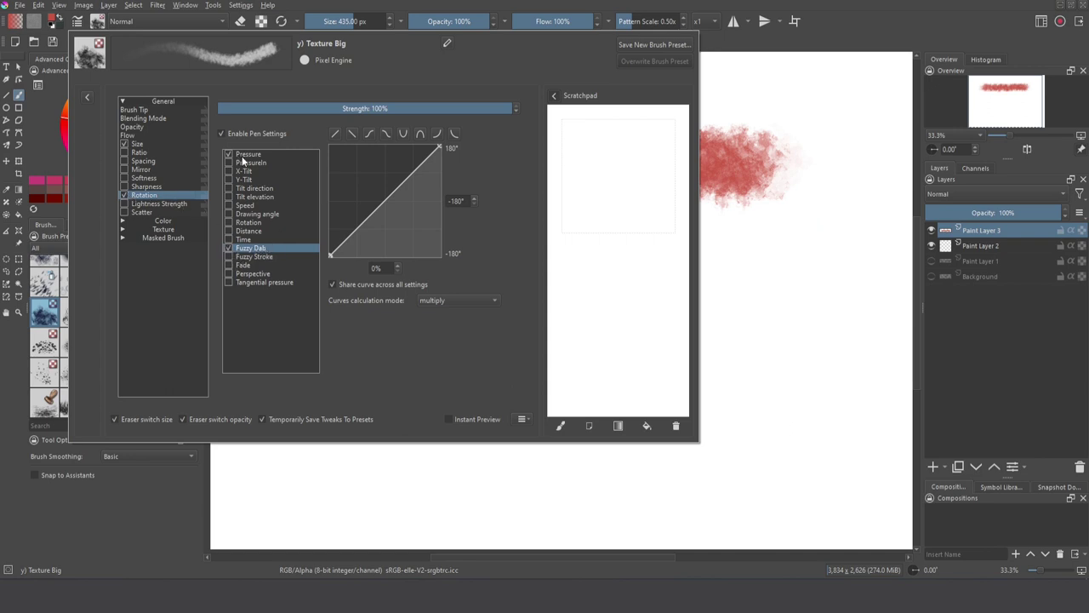
{"action": "left_click", "coordinate": [259, 154]}
{"action": "left_click", "coordinate": [229, 154]}
- Adjust the spacing of the square_rough_lightgrey brush tip and paint a horizontal test stroke on the canvas
{"action": "left_click", "coordinate": [146, 110]}
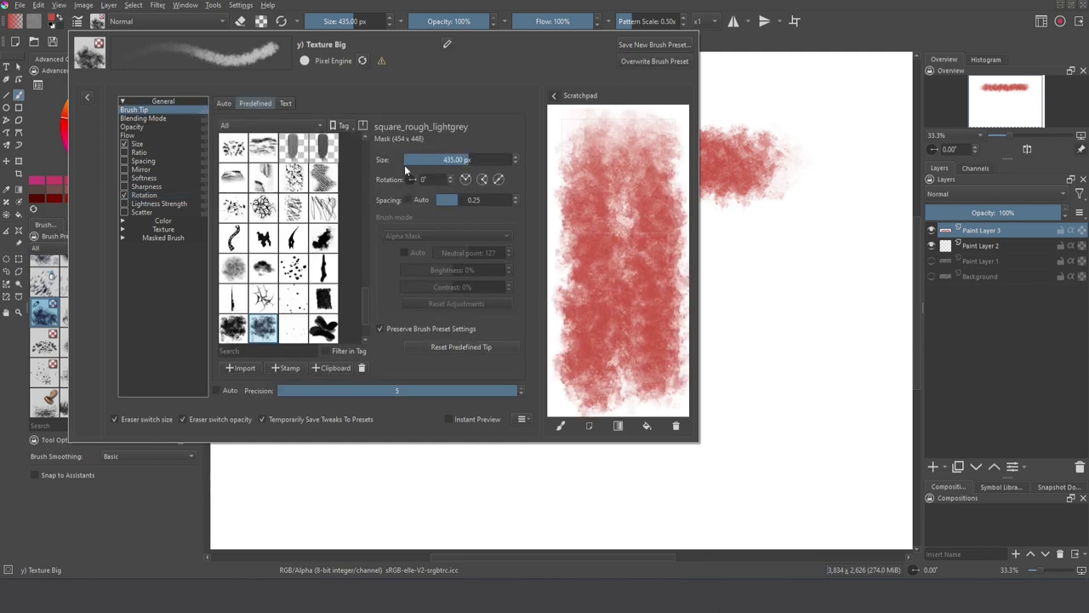
{"action": "left_click_drag", "start_coordinate": [464, 198], "coordinate": [478, 198]}
{"action": "left_click", "coordinate": [729, 281]}
{"action": "mouse_move", "coordinate": [729, 281]}
{"action": "left_mouse_down"}
{"action": "mouse_move", "coordinate": [816, 293]}
{"action": "mouse_move", "coordinate": [285, 287]}
{"action": "left_mouse_up"}
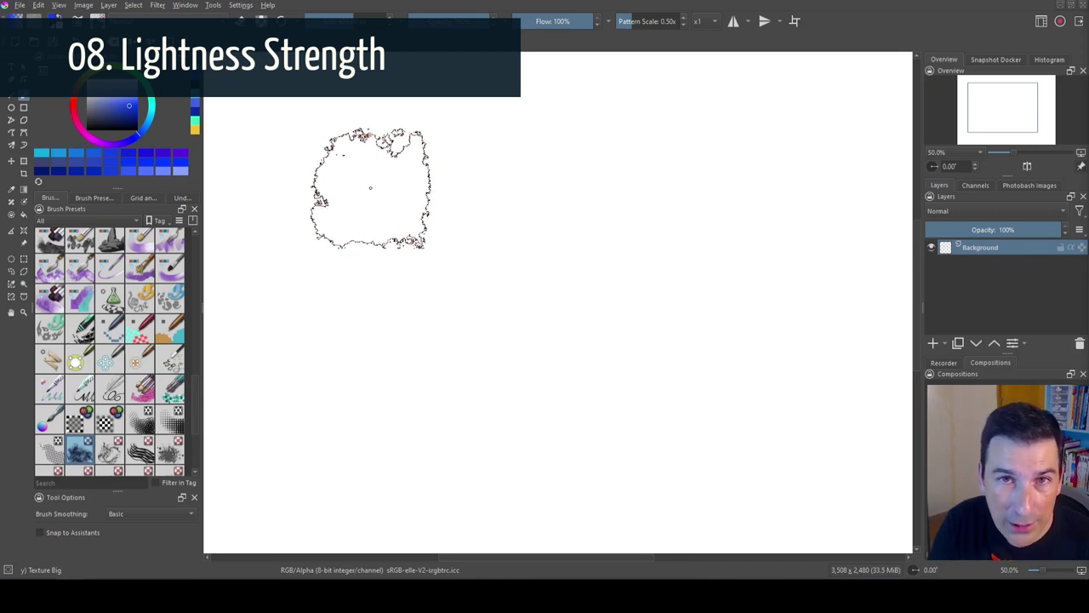
- Paint a blue patch with Texture Big at the canvas's upper left and a thick patch below it with RGBA 04 Impasto
{"action": "mouse_move", "coordinate": [389, 170]}
{"action": "left_mouse_down"}
{"action": "mouse_move", "coordinate": [356, 163]}
{"action": "mouse_move", "coordinate": [314, 144]}
{"action": "mouse_move", "coordinate": [351, 95]}
{"action": "mouse_move", "coordinate": [402, 158]}
{"action": "mouse_move", "coordinate": [450, 183]}
{"action": "mouse_move", "coordinate": [376, 204]}
{"action": "mouse_move", "coordinate": [315, 199]}
{"action": "mouse_move", "coordinate": [445, 116]}
{"action": "mouse_move", "coordinate": [476, 160]}
{"action": "mouse_move", "coordinate": [270, 180]}
{"action": "mouse_move", "coordinate": [262, 99]}
{"action": "mouse_move", "coordinate": [285, 225]}
{"action": "mouse_move", "coordinate": [383, 149]}
{"action": "mouse_move", "coordinate": [340, 125]}
{"action": "mouse_move", "coordinate": [452, 176]}
{"action": "mouse_move", "coordinate": [440, 136]}
{"action": "left_mouse_up"}
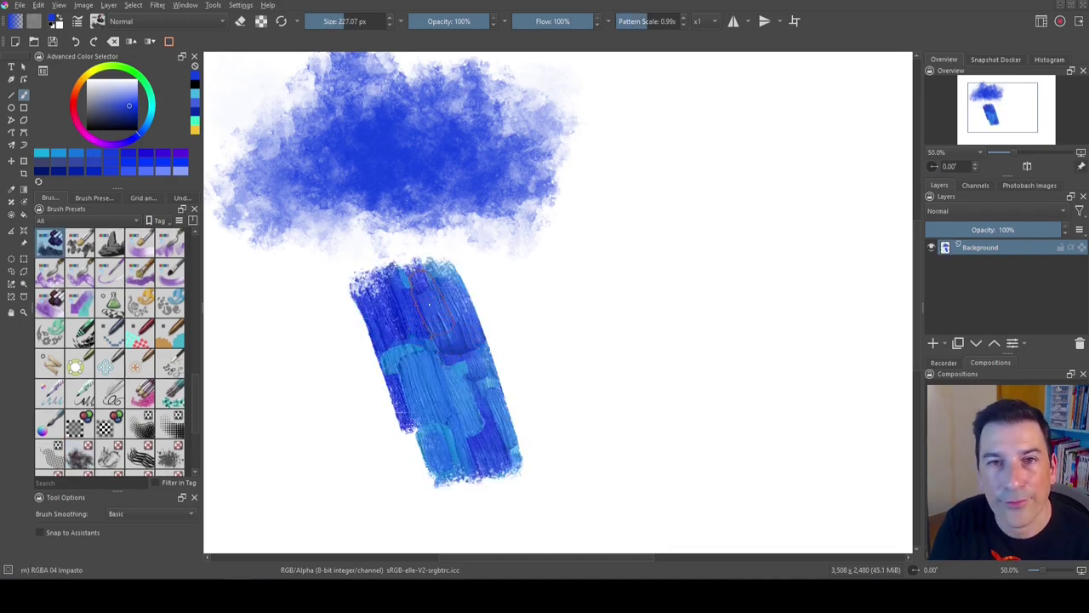
{"action": "mouse_move", "coordinate": [458, 344]}
{"action": "left_mouse_down"}
{"action": "mouse_move", "coordinate": [491, 336]}
{"action": "mouse_move", "coordinate": [544, 439]}
{"action": "mouse_move", "coordinate": [397, 459]}
{"action": "mouse_move", "coordinate": [324, 311]}
{"action": "mouse_move", "coordinate": [378, 430]}
{"action": "mouse_move", "coordinate": [338, 363]}
{"action": "mouse_move", "coordinate": [302, 349]}
{"action": "left_mouse_up"}
- Change the RGBA 04 Impasto tip's brush mode from Lightness Map to Alpha Mask and test it in the scratchpad
{"action": "key", "text": "F5"}
{"action": "left_click", "coordinate": [167, 109]}
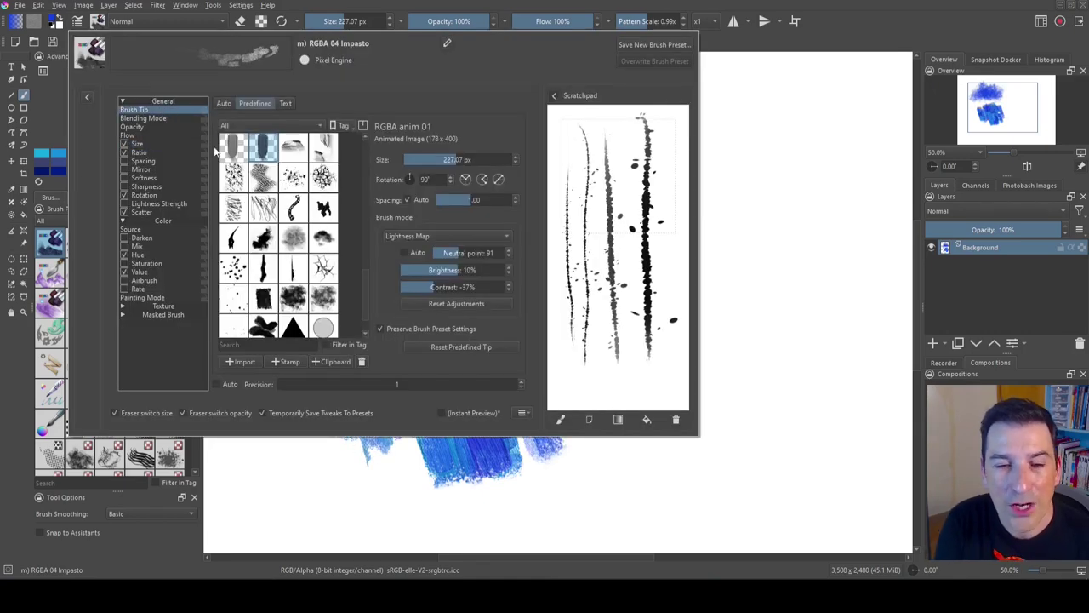
{"action": "left_click", "coordinate": [411, 237]}
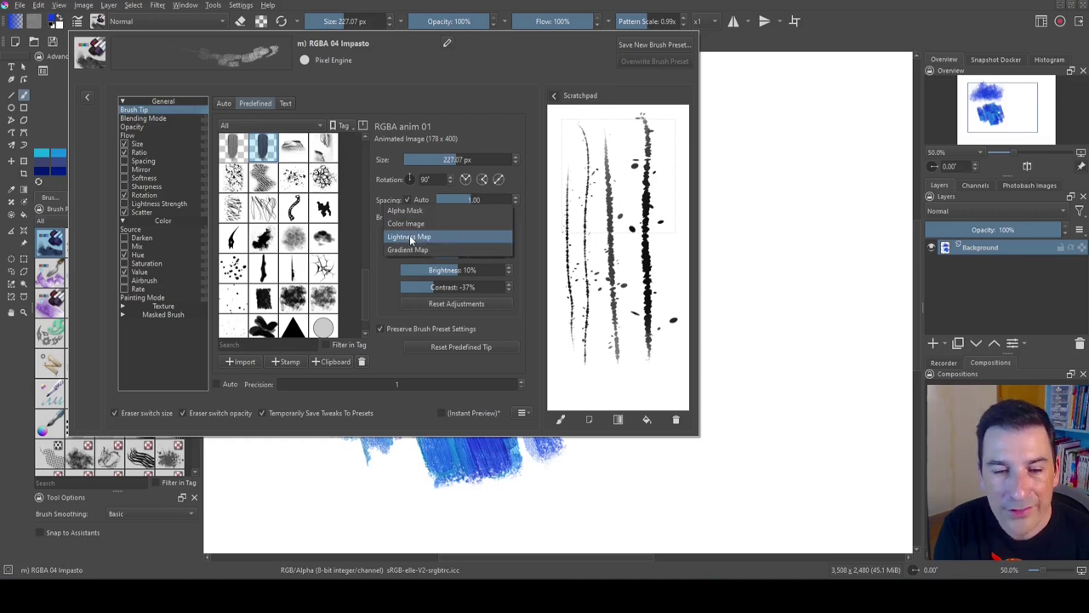
{"action": "left_click", "coordinate": [416, 211]}
{"action": "left_click_drag", "start_coordinate": [587, 129], "coordinate": [672, 245]}
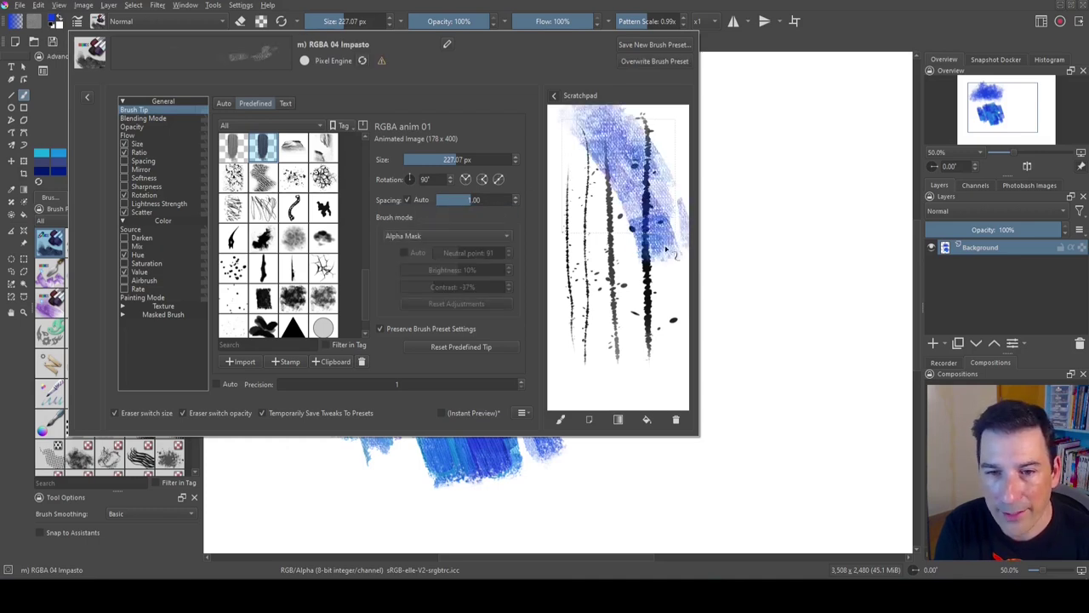
- Disable the brush's texture pattern and paint a large patch beside the impasto strokes on the canvas
{"action": "left_click", "coordinate": [125, 310]}
{"action": "left_click", "coordinate": [142, 315]}
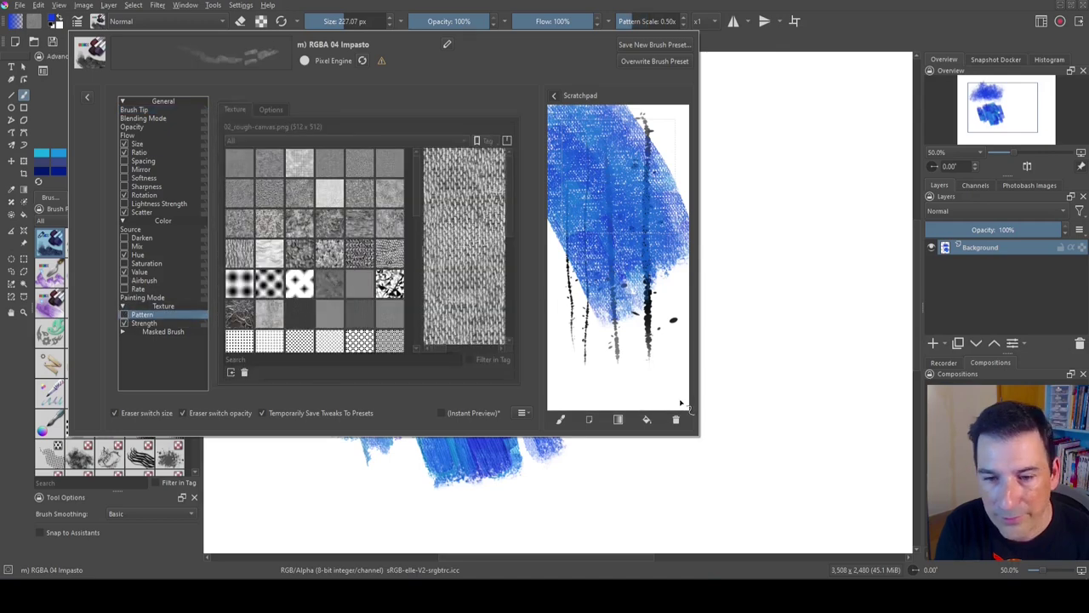
{"action": "key", "text": "Escape"}
{"action": "left_click_drag", "start_coordinate": [647, 247], "coordinate": [729, 443]}
{"action": "left_click_drag", "start_coordinate": [596, 272], "coordinate": [851, 425]}
{"action": "mouse_move", "coordinate": [723, 281]}
{"action": "left_mouse_down"}
{"action": "mouse_move", "coordinate": [647, 426]}
{"action": "mouse_move", "coordinate": [783, 425]}
{"action": "mouse_move", "coordinate": [748, 353]}
{"action": "left_mouse_up"}
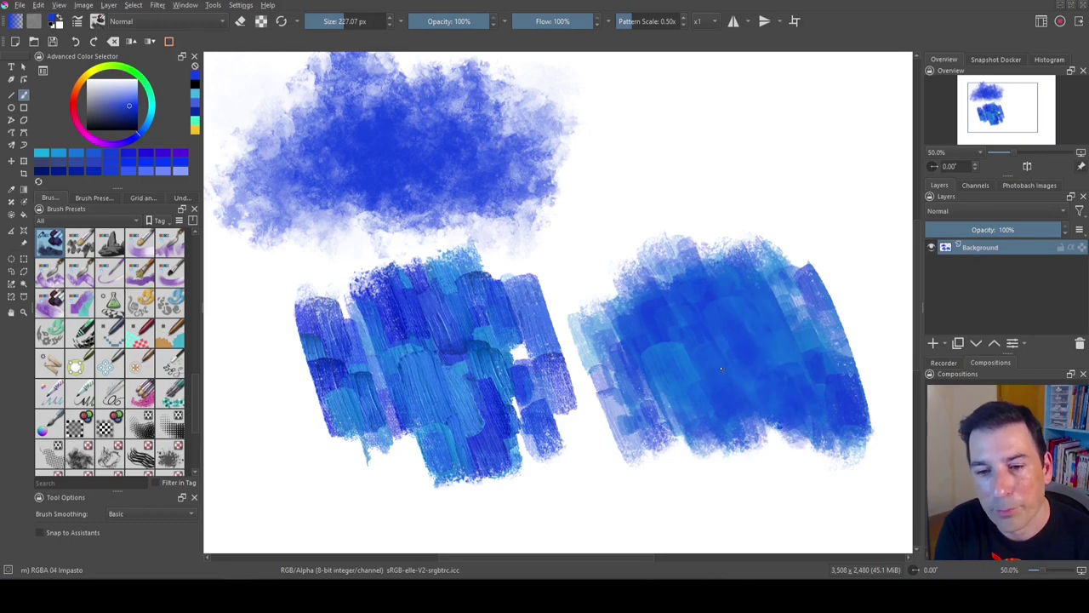
- Set the RGBA anim 01 tip's brush mode back to Lightness Map and paint test strokes in the scratchpad
{"action": "left_click", "coordinate": [98, 21]}
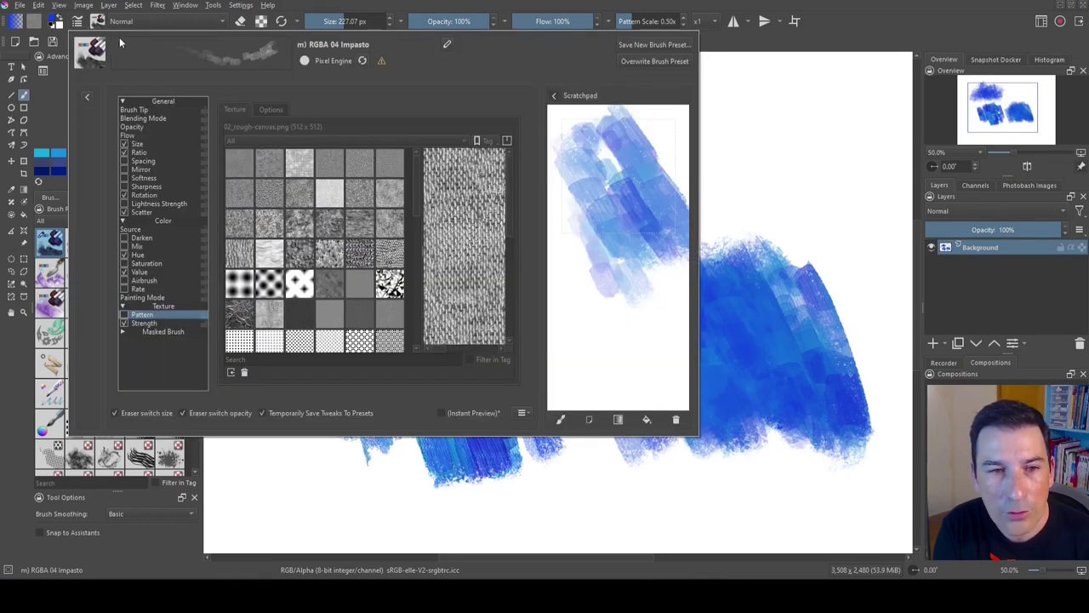
{"action": "left_click", "coordinate": [134, 109]}
{"action": "left_click", "coordinate": [449, 237]}
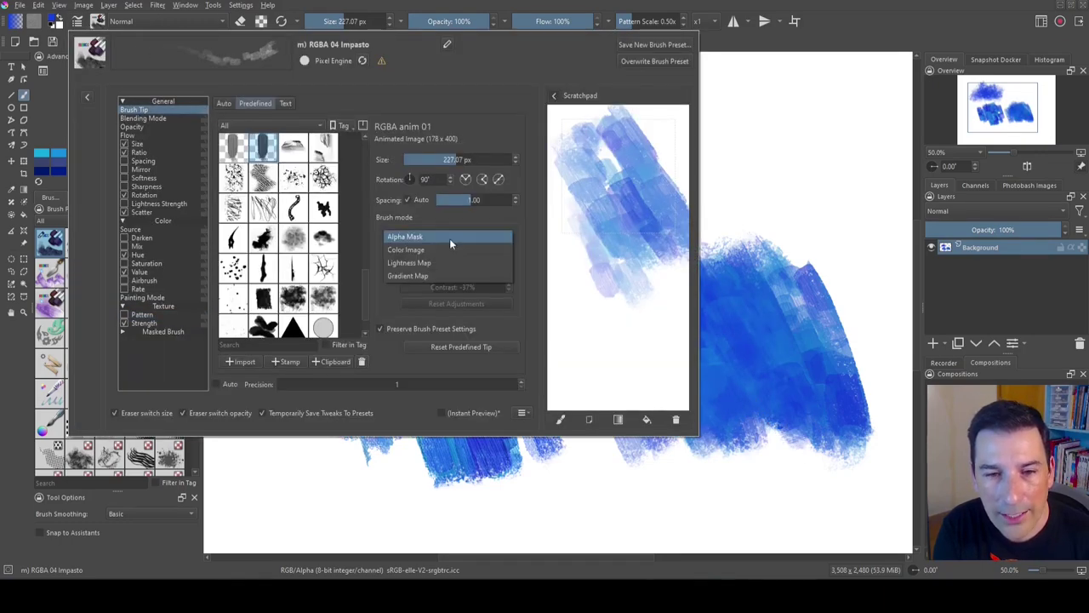
{"action": "left_click", "coordinate": [456, 263]}
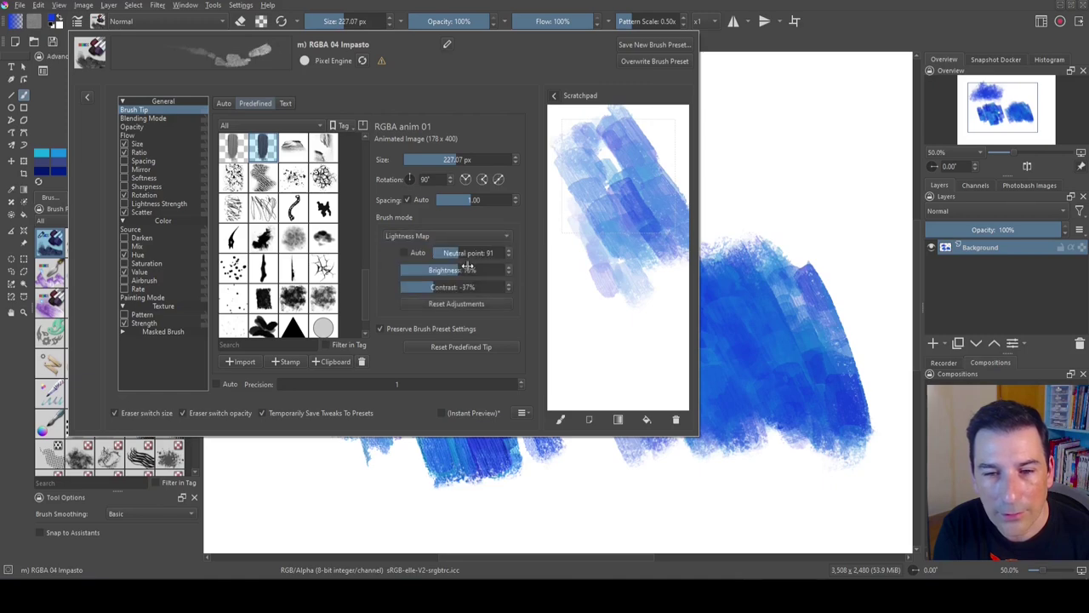
{"action": "mouse_move", "coordinate": [624, 271]}
{"action": "left_mouse_down"}
{"action": "mouse_move", "coordinate": [654, 341]}
{"action": "mouse_move", "coordinate": [601, 280]}
{"action": "mouse_move", "coordinate": [613, 352]}
{"action": "mouse_move", "coordinate": [561, 306]}
{"action": "left_mouse_up"}
- Test different lightness map neutral points in the scratchpad, starting with 40 and finishing at 155
{"action": "mouse_move", "coordinate": [456, 254]}
{"action": "left_mouse_down"}
{"action": "mouse_move", "coordinate": [439, 255]}
{"action": "mouse_move", "coordinate": [470, 257]}
{"action": "left_mouse_up"}
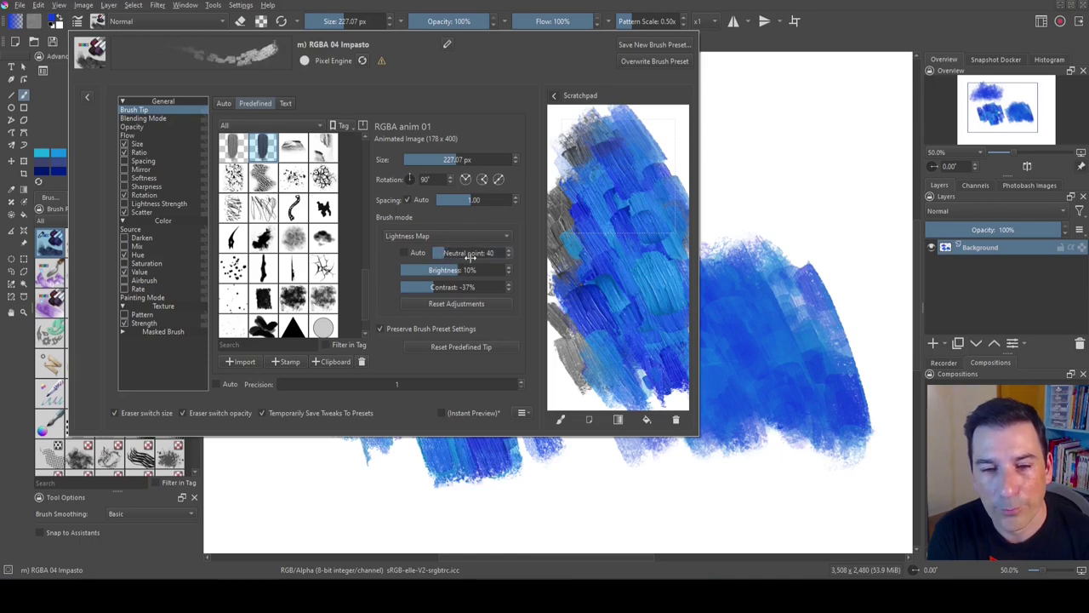
{"action": "mouse_move", "coordinate": [627, 174]}
{"action": "left_mouse_down"}
{"action": "mouse_move", "coordinate": [678, 158]}
{"action": "mouse_move", "coordinate": [672, 125]}
{"action": "mouse_move", "coordinate": [677, 215]}
{"action": "mouse_move", "coordinate": [670, 139]}
{"action": "mouse_move", "coordinate": [674, 206]}
{"action": "mouse_move", "coordinate": [663, 201]}
{"action": "mouse_move", "coordinate": [656, 126]}
{"action": "mouse_move", "coordinate": [653, 244]}
{"action": "left_mouse_up"}
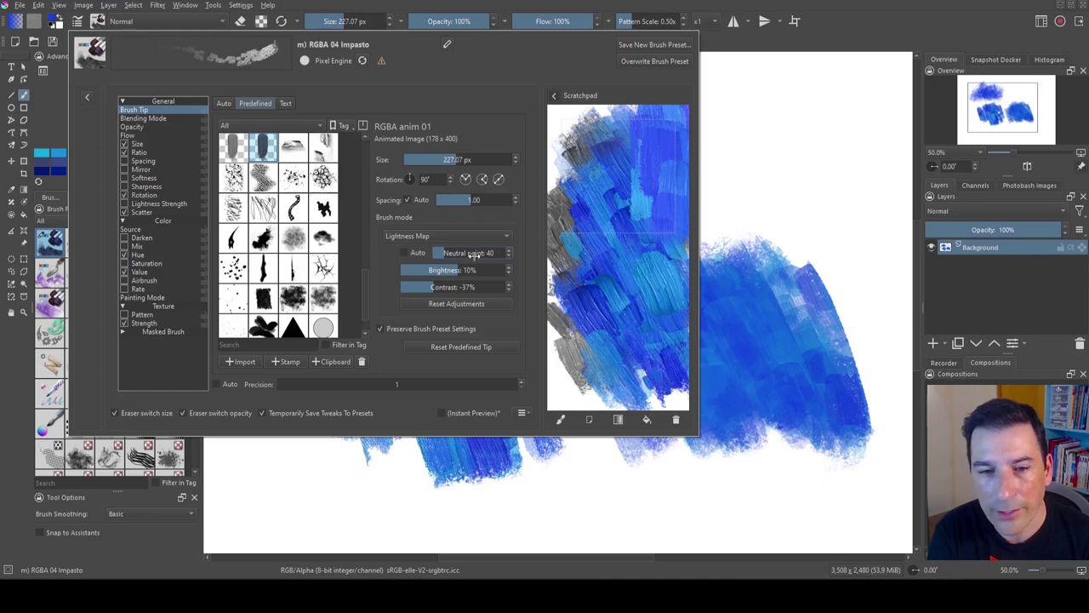
{"action": "left_click_drag", "start_coordinate": [475, 253], "coordinate": [499, 252]}
{"action": "mouse_move", "coordinate": [570, 115]}
{"action": "left_mouse_down"}
{"action": "mouse_move", "coordinate": [578, 221]}
{"action": "mouse_move", "coordinate": [566, 128]}
{"action": "mouse_move", "coordinate": [588, 208]}
{"action": "left_mouse_up"}
{"action": "left_click_drag", "start_coordinate": [477, 247], "coordinate": [505, 253]}
{"action": "left_click_drag", "start_coordinate": [617, 209], "coordinate": [590, 152]}
{"action": "mouse_move", "coordinate": [464, 253]}
{"action": "left_mouse_down"}
{"action": "mouse_move", "coordinate": [492, 253]}
{"action": "mouse_move", "coordinate": [483, 253]}
{"action": "left_mouse_up"}
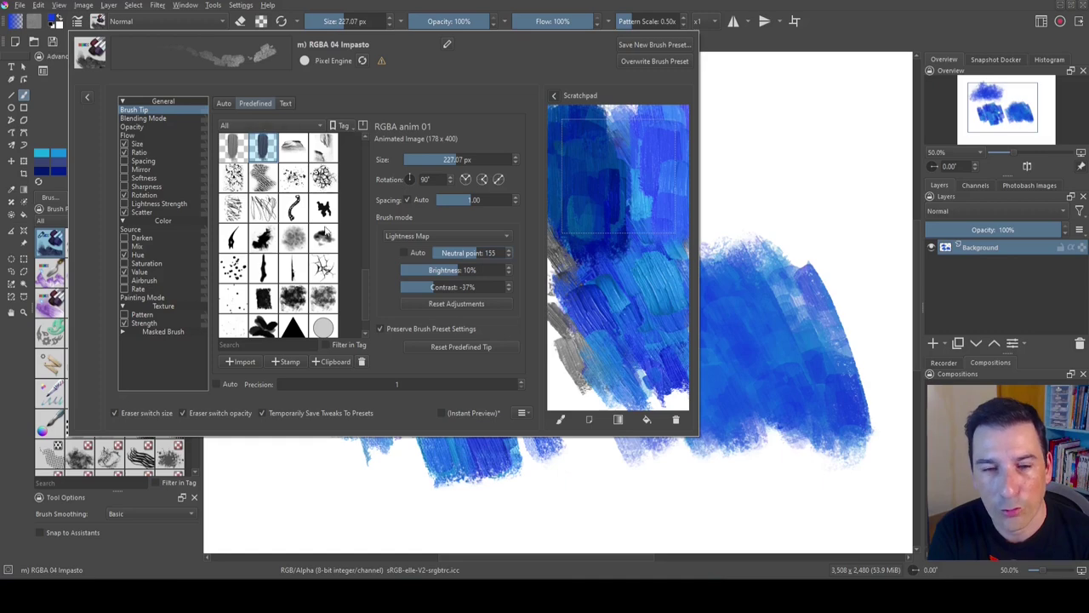
- Enable the automatic neutral point and paint test strokes in the scratchpad and at the canvas's upper right
{"action": "left_click", "coordinate": [405, 254]}
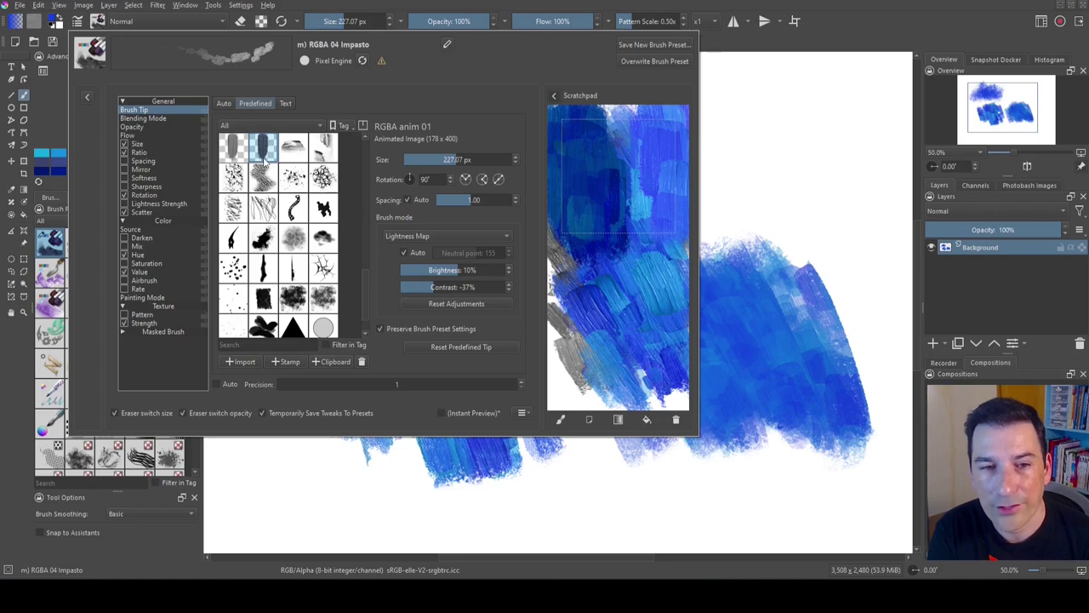
{"action": "mouse_move", "coordinate": [627, 160]}
{"action": "left_mouse_down"}
{"action": "mouse_move", "coordinate": [584, 166]}
{"action": "mouse_move", "coordinate": [620, 246]}
{"action": "left_mouse_up"}
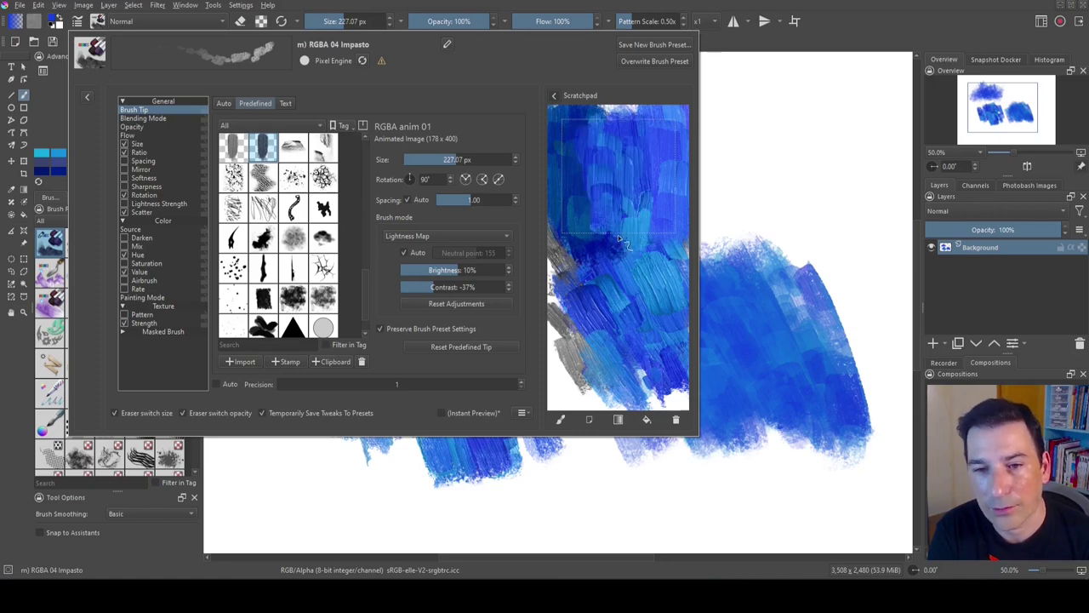
{"action": "left_click_drag", "start_coordinate": [656, 143], "coordinate": [660, 245]}
{"action": "left_click_drag", "start_coordinate": [770, 85], "coordinate": [779, 205]}
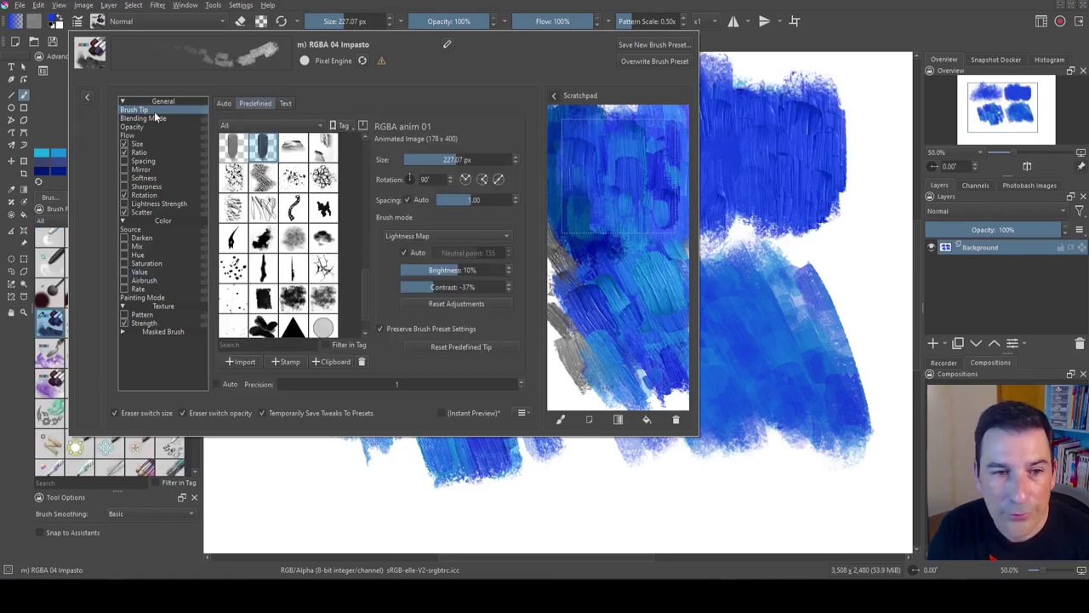
- Raise the lightness map's brightness to 80% and paint long test strokes down the scratchpad
{"action": "left_click_drag", "start_coordinate": [434, 271], "coordinate": [504, 269]}
{"action": "left_click_drag", "start_coordinate": [656, 161], "coordinate": [660, 333]}
{"action": "mouse_move", "coordinate": [621, 149]}
{"action": "left_mouse_down"}
{"action": "mouse_move", "coordinate": [611, 312]}
{"action": "mouse_move", "coordinate": [640, 328]}
{"action": "mouse_move", "coordinate": [643, 344]}
{"action": "mouse_move", "coordinate": [662, 321]}
{"action": "mouse_move", "coordinate": [665, 375]}
{"action": "left_mouse_up"}
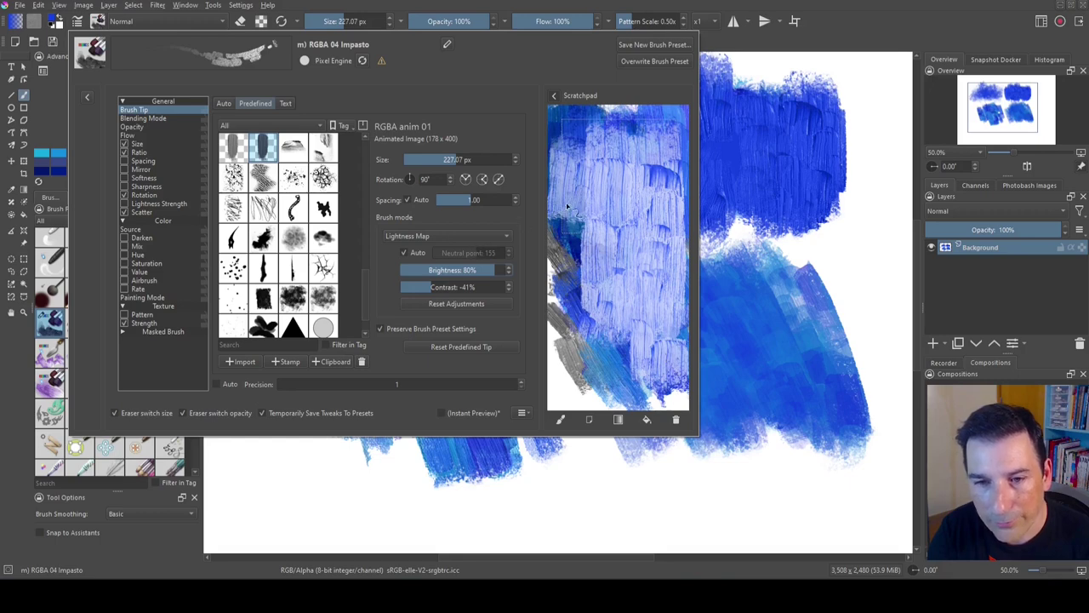
- Lower the lightness map's brightness to -61% and paint test strokes over the light area in the scratchpad
{"action": "left_click_drag", "start_coordinate": [495, 270], "coordinate": [422, 270]}
{"action": "mouse_move", "coordinate": [577, 282]}
{"action": "left_mouse_down"}
{"action": "mouse_move", "coordinate": [591, 345]}
{"action": "mouse_move", "coordinate": [594, 195]}
{"action": "mouse_move", "coordinate": [592, 299]}
{"action": "mouse_move", "coordinate": [643, 383]}
{"action": "left_mouse_up"}
{"action": "left_click_drag", "start_coordinate": [646, 306], "coordinate": [672, 391]}
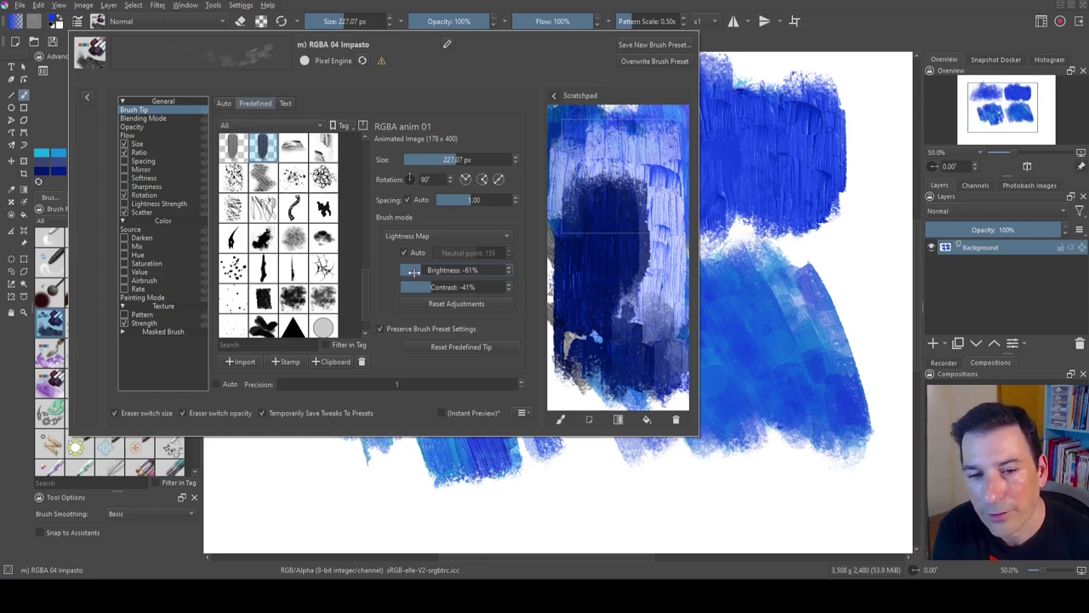
- Increase the lightness map's contrast and test it in the scratchpad and over the upper-right patch on the canvas
{"action": "scroll", "coordinate": [423, 269], "scroll_direction": "down", "scroll_amount": 3}
{"action": "scroll", "coordinate": [432, 286], "scroll_direction": "down", "scroll_amount": 5}
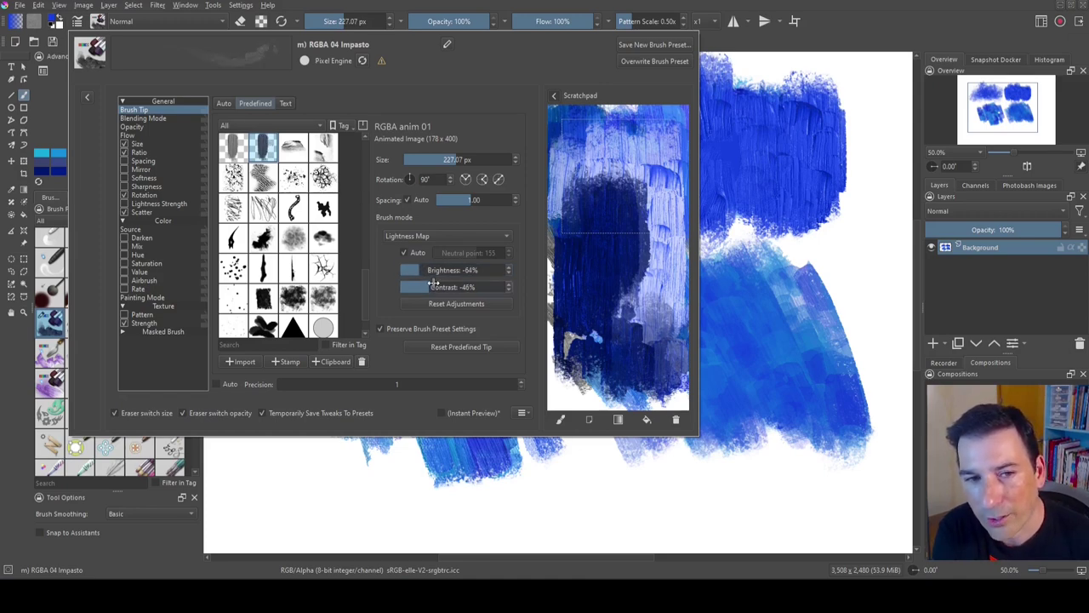
{"action": "left_click_drag", "start_coordinate": [433, 286], "coordinate": [497, 287]}
{"action": "mouse_move", "coordinate": [617, 212]}
{"action": "left_mouse_down"}
{"action": "mouse_move", "coordinate": [581, 235]}
{"action": "mouse_move", "coordinate": [607, 276]}
{"action": "mouse_move", "coordinate": [606, 168]}
{"action": "mouse_move", "coordinate": [632, 234]}
{"action": "mouse_move", "coordinate": [646, 175]}
{"action": "mouse_move", "coordinate": [670, 285]}
{"action": "mouse_move", "coordinate": [656, 139]}
{"action": "mouse_move", "coordinate": [658, 207]}
{"action": "mouse_move", "coordinate": [628, 121]}
{"action": "mouse_move", "coordinate": [601, 126]}
{"action": "left_mouse_up"}
{"action": "left_click", "coordinate": [766, 256]}
{"action": "mouse_move", "coordinate": [749, 246]}
{"action": "left_mouse_down"}
{"action": "mouse_move", "coordinate": [706, 154]}
{"action": "mouse_move", "coordinate": [558, 128]}
{"action": "mouse_move", "coordinate": [523, 161]}
{"action": "mouse_move", "coordinate": [646, 188]}
{"action": "left_mouse_up"}
{"action": "mouse_move", "coordinate": [842, 69]}
{"action": "left_mouse_down"}
{"action": "mouse_move", "coordinate": [864, 212]}
{"action": "mouse_move", "coordinate": [851, 179]}
{"action": "left_mouse_up"}
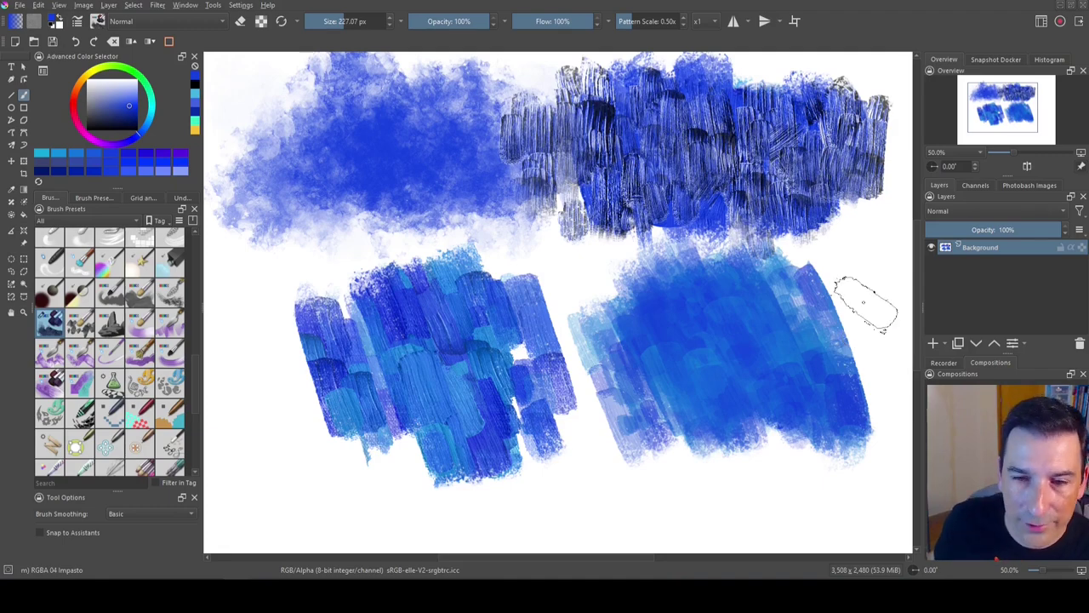
- Clear the canvas and open the RGBA 04 Impasto preset's Lightness Strength settings
{"action": "key", "text": "Delete"}
{"action": "key", "text": "F5"}
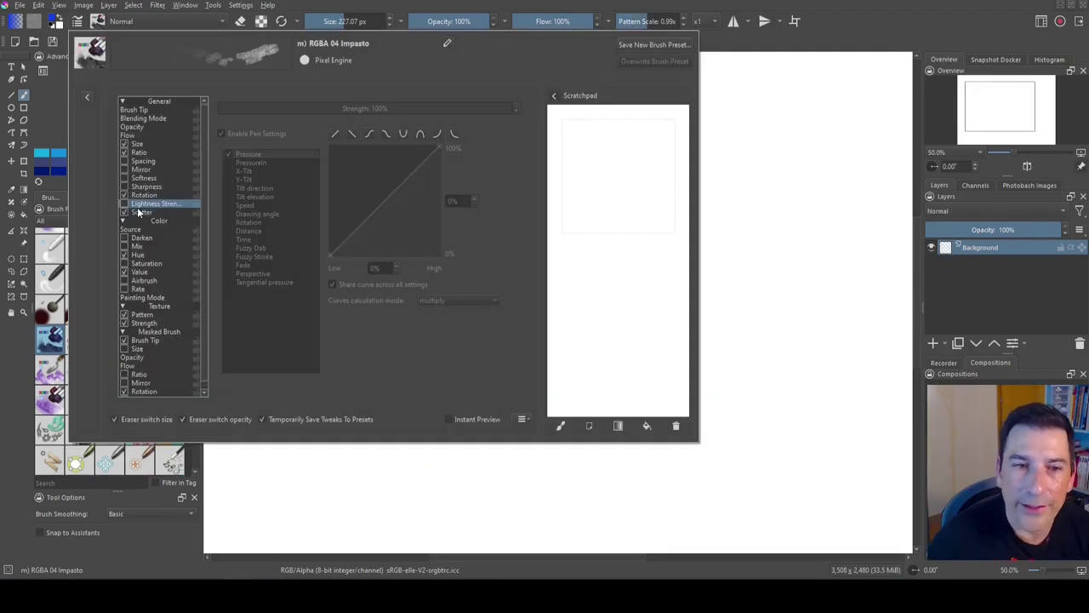
- Enable Lightness Strength for the Impasto brush and paint overlapping test strokes in the upper scratchpad
{"action": "left_click", "coordinate": [188, 207]}
{"action": "mouse_move", "coordinate": [596, 136]}
{"action": "left_mouse_down"}
{"action": "mouse_move", "coordinate": [639, 195]}
{"action": "mouse_move", "coordinate": [588, 219]}
{"action": "mouse_move", "coordinate": [650, 212]}
{"action": "mouse_move", "coordinate": [635, 224]}
{"action": "mouse_move", "coordinate": [613, 216]}
{"action": "mouse_move", "coordinate": [611, 192]}
{"action": "mouse_move", "coordinate": [636, 312]}
{"action": "left_mouse_up"}
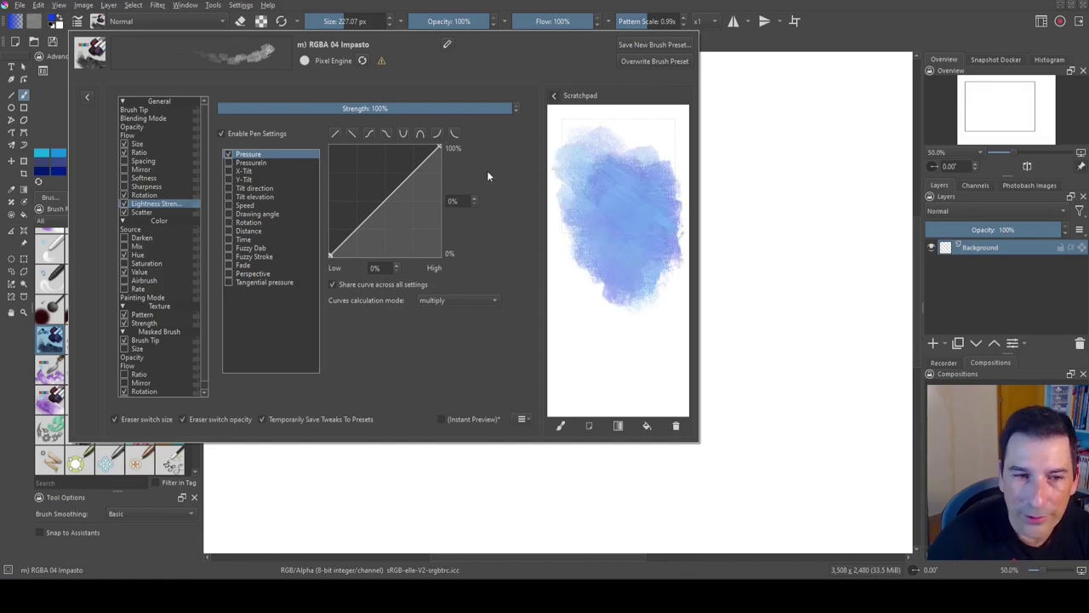
- Turn off pen settings for Opacity, Flow and the masked brush's Opacity, and disable the general Size option
{"action": "left_click", "coordinate": [136, 126]}
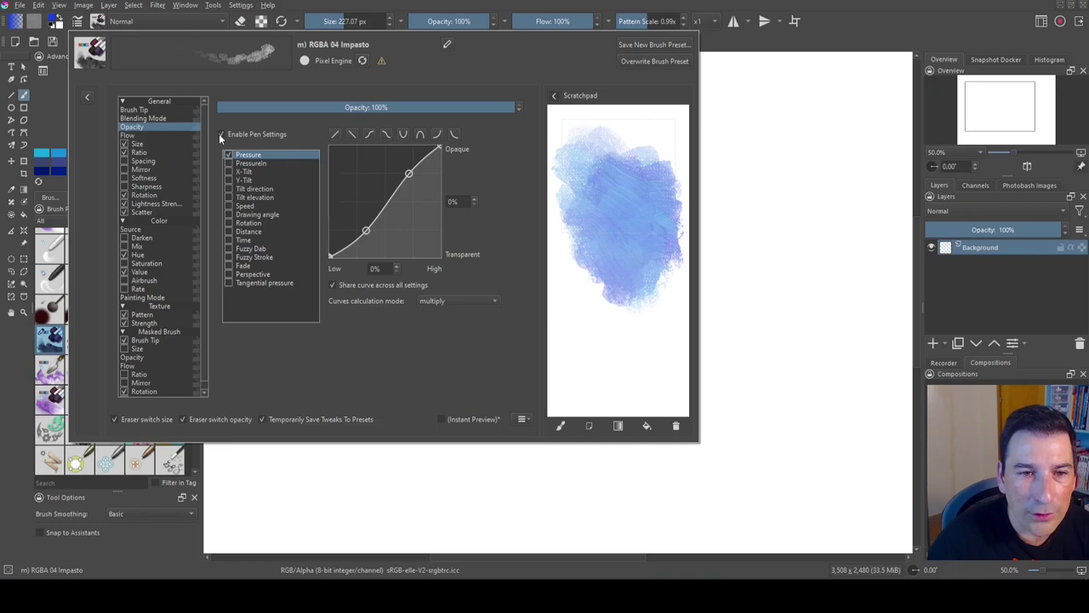
{"action": "left_click", "coordinate": [220, 133]}
{"action": "left_click", "coordinate": [162, 135]}
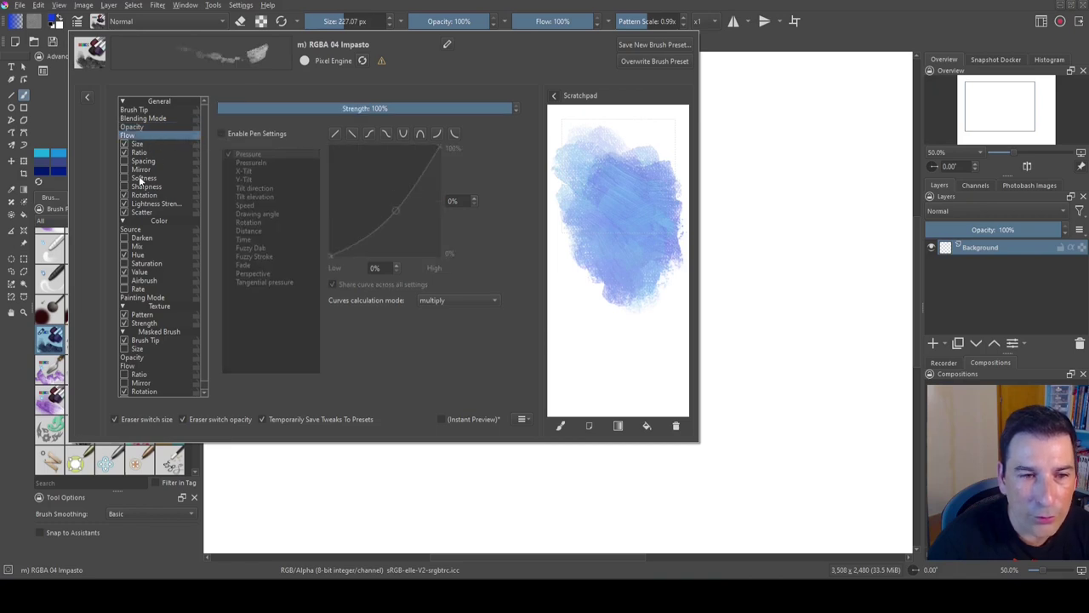
{"action": "left_click", "coordinate": [134, 144]}
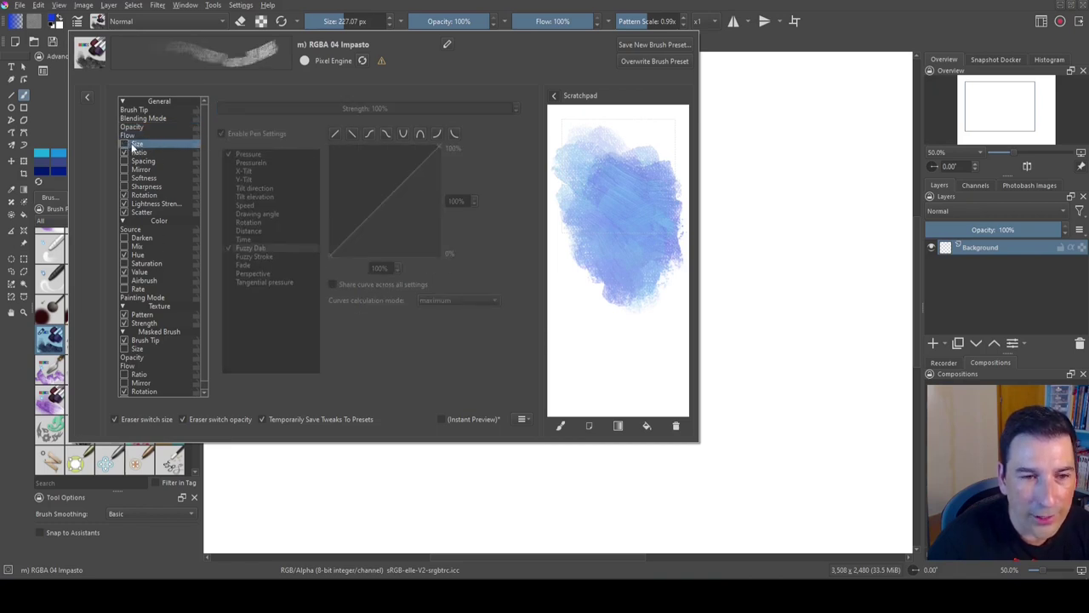
{"action": "left_click", "coordinate": [132, 358]}
{"action": "left_click", "coordinate": [220, 134]}
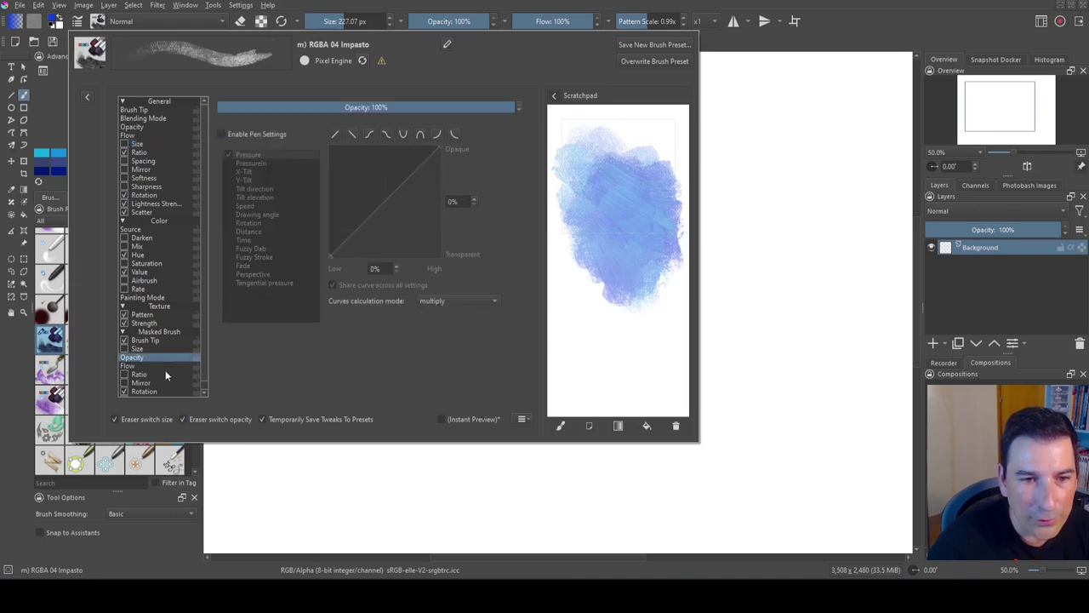
- Disable the texture Pattern and paint broad test strokes in the lower half of the scratchpad
{"action": "left_click", "coordinate": [124, 314]}
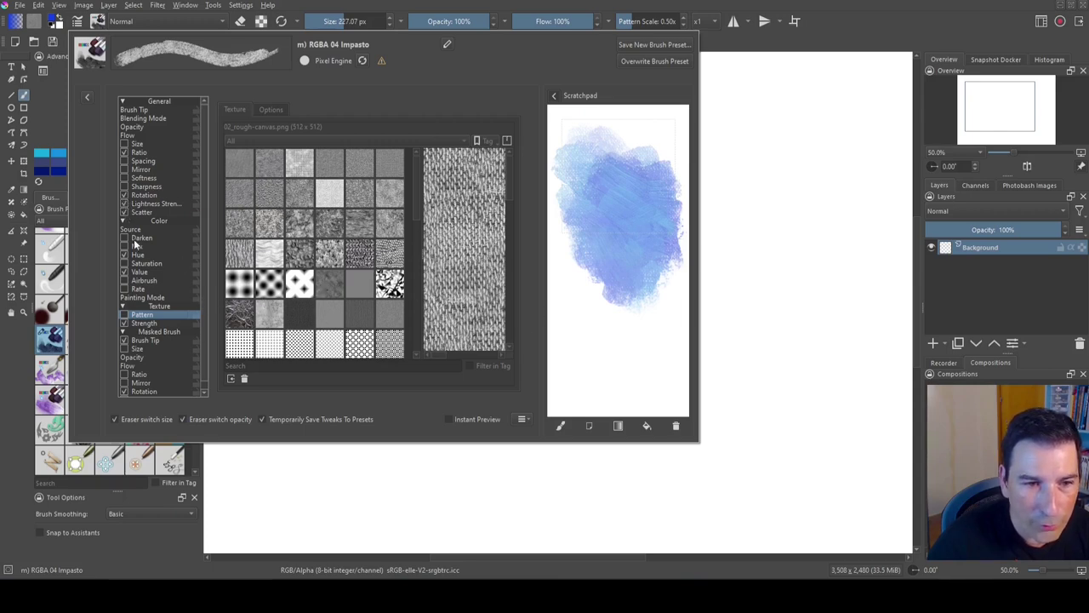
{"action": "mouse_move", "coordinate": [586, 243]}
{"action": "left_mouse_down"}
{"action": "mouse_move", "coordinate": [600, 336]}
{"action": "mouse_move", "coordinate": [634, 273]}
{"action": "mouse_move", "coordinate": [656, 353]}
{"action": "mouse_move", "coordinate": [652, 299]}
{"action": "left_mouse_up"}
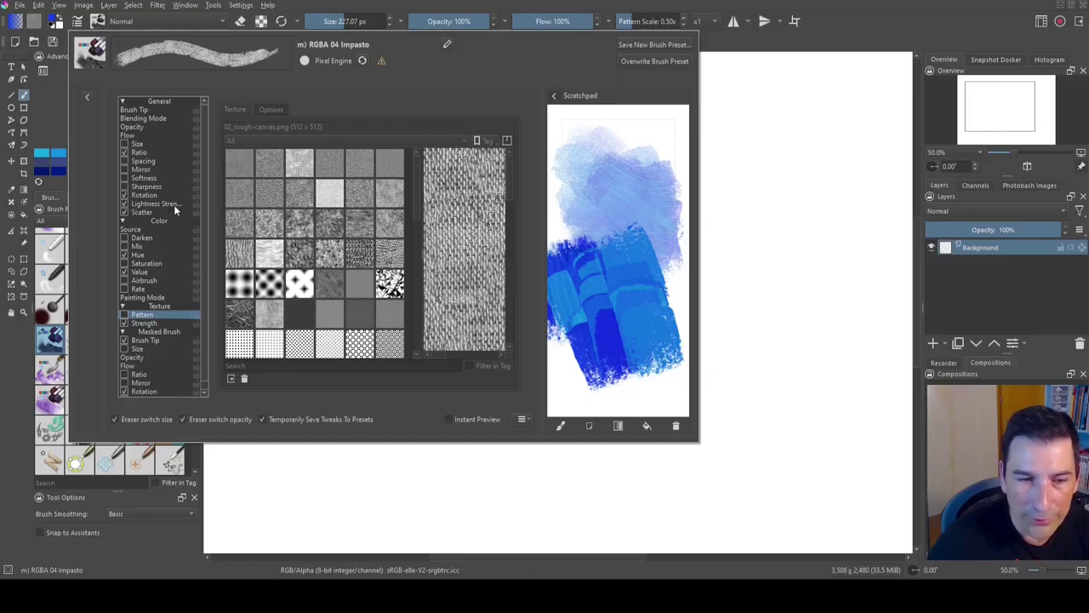
- Return to the Lightness Strength settings and paint two horizontal test bands, one above the other, on the right of the canvas
{"action": "left_click", "coordinate": [127, 204]}
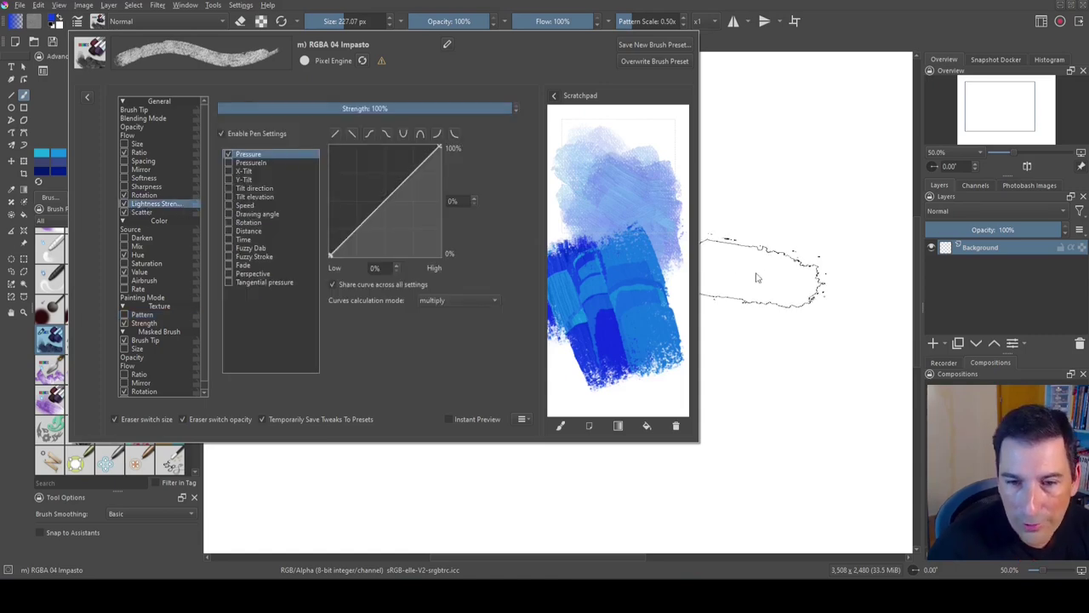
{"action": "left_click_drag", "start_coordinate": [754, 280], "coordinate": [760, 256]}
{"action": "mouse_move", "coordinate": [820, 202]}
{"action": "left_mouse_down"}
{"action": "mouse_move", "coordinate": [621, 204]}
{"action": "mouse_move", "coordinate": [794, 201]}
{"action": "mouse_move", "coordinate": [648, 201]}
{"action": "left_mouse_up"}
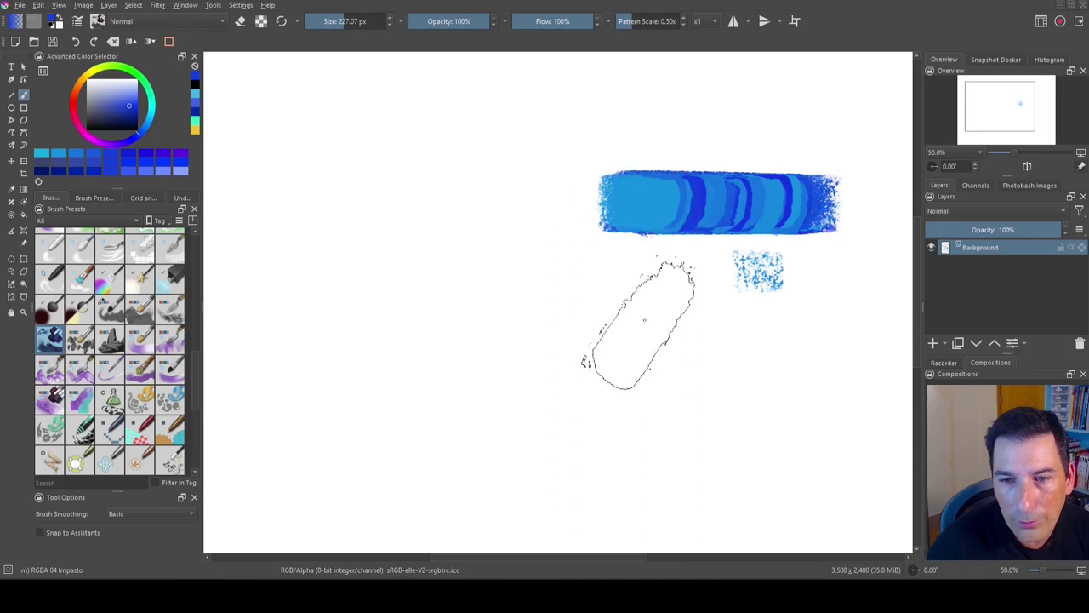
{"action": "mouse_move", "coordinate": [787, 272]}
{"action": "left_mouse_down"}
{"action": "mouse_move", "coordinate": [643, 267]}
{"action": "mouse_move", "coordinate": [628, 277]}
{"action": "mouse_move", "coordinate": [766, 269]}
{"action": "mouse_move", "coordinate": [631, 267]}
{"action": "mouse_move", "coordinate": [795, 272]}
{"action": "left_mouse_up"}
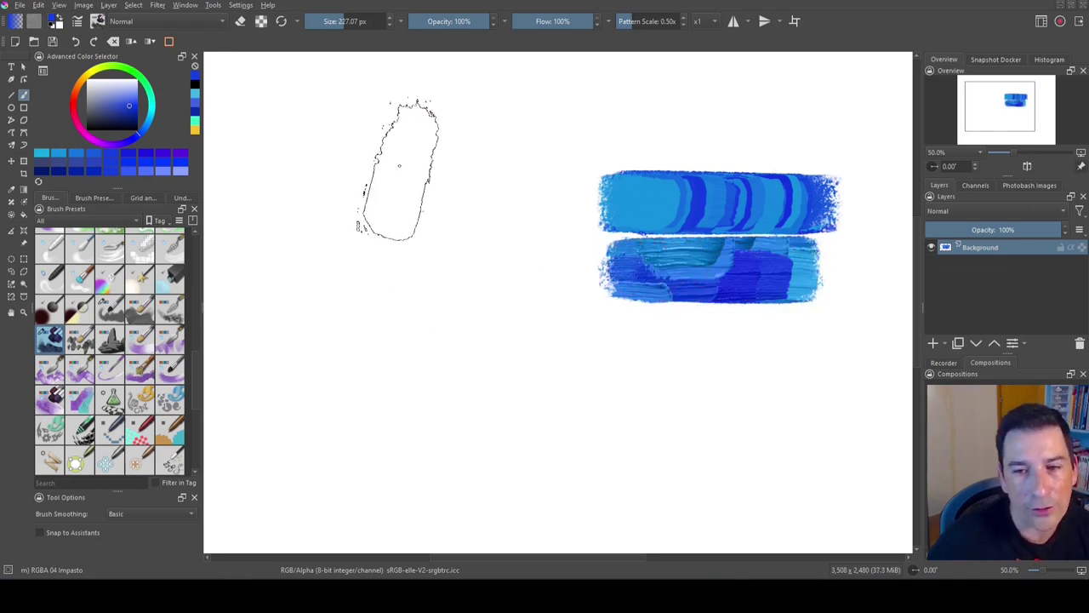
- Paint a patch of criss-crossing strokes beside the two bands, then undo it
{"action": "mouse_move", "coordinate": [503, 158]}
{"action": "left_mouse_down"}
{"action": "mouse_move", "coordinate": [572, 302]}
{"action": "mouse_move", "coordinate": [457, 136]}
{"action": "mouse_move", "coordinate": [553, 308]}
{"action": "mouse_move", "coordinate": [427, 162]}
{"action": "mouse_move", "coordinate": [493, 320]}
{"action": "mouse_move", "coordinate": [432, 341]}
{"action": "left_mouse_up"}
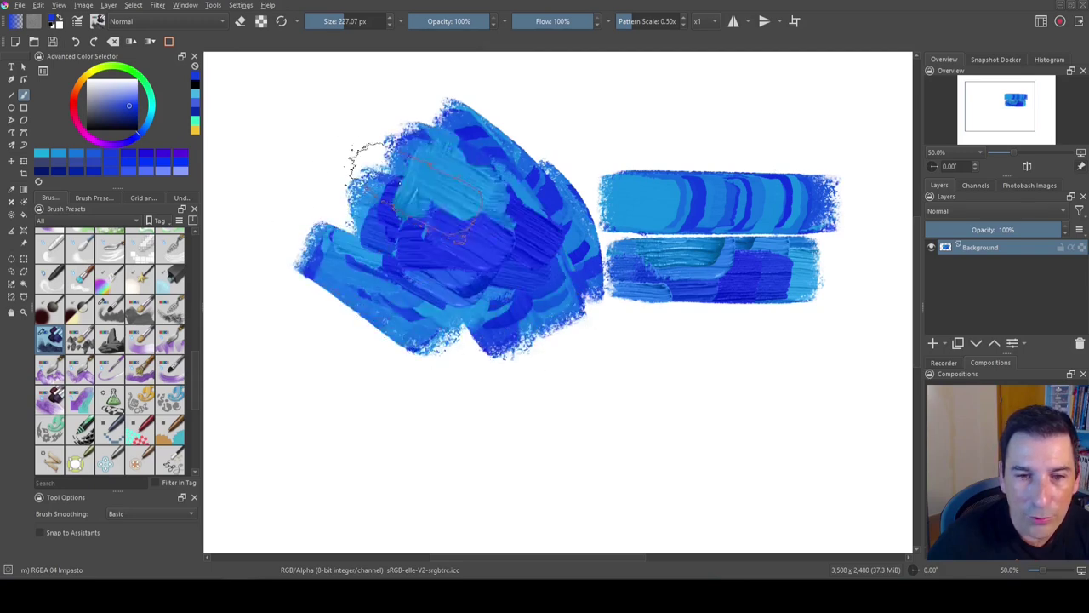
{"action": "key", "text": "ctrl+z"}
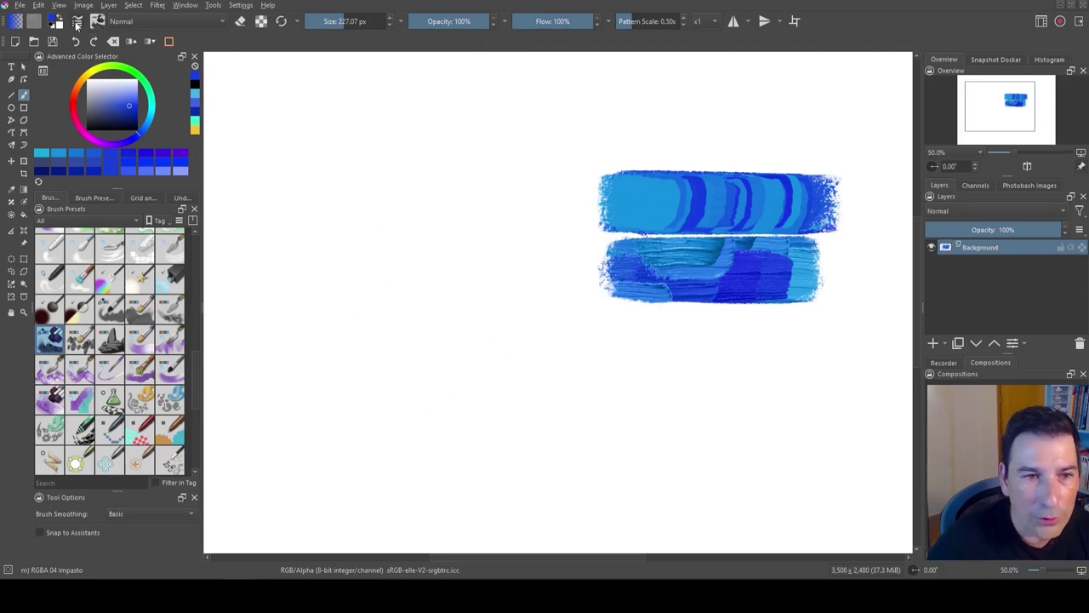
- Disable the brush's Hue and Value options and cover a large rectangular area left of the two bands with overlapping strokes
{"action": "left_click", "coordinate": [76, 23]}
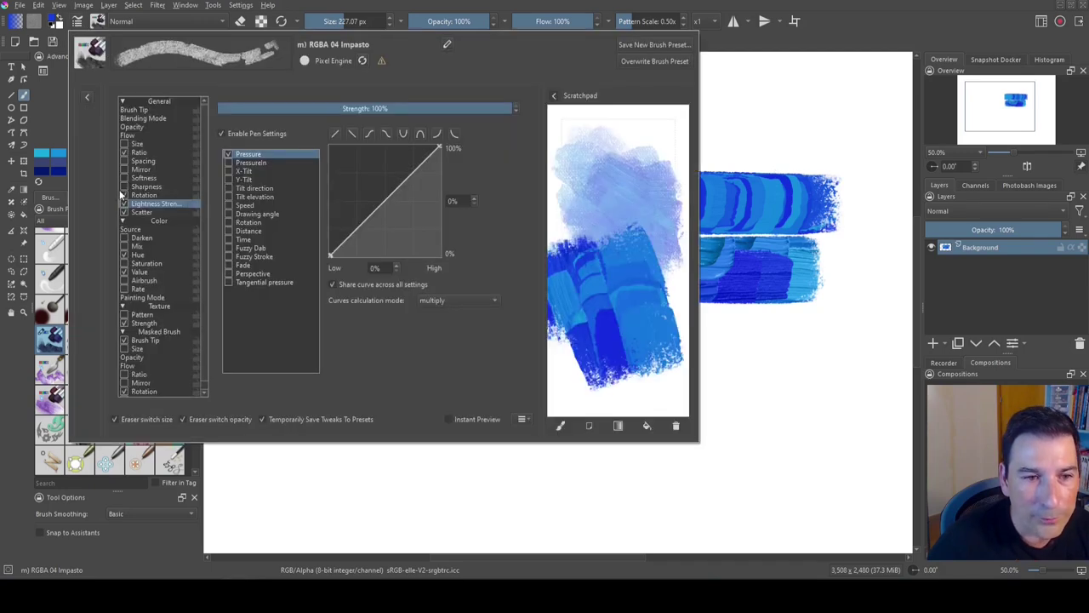
{"action": "left_click", "coordinate": [126, 255]}
{"action": "left_click", "coordinate": [774, 376]}
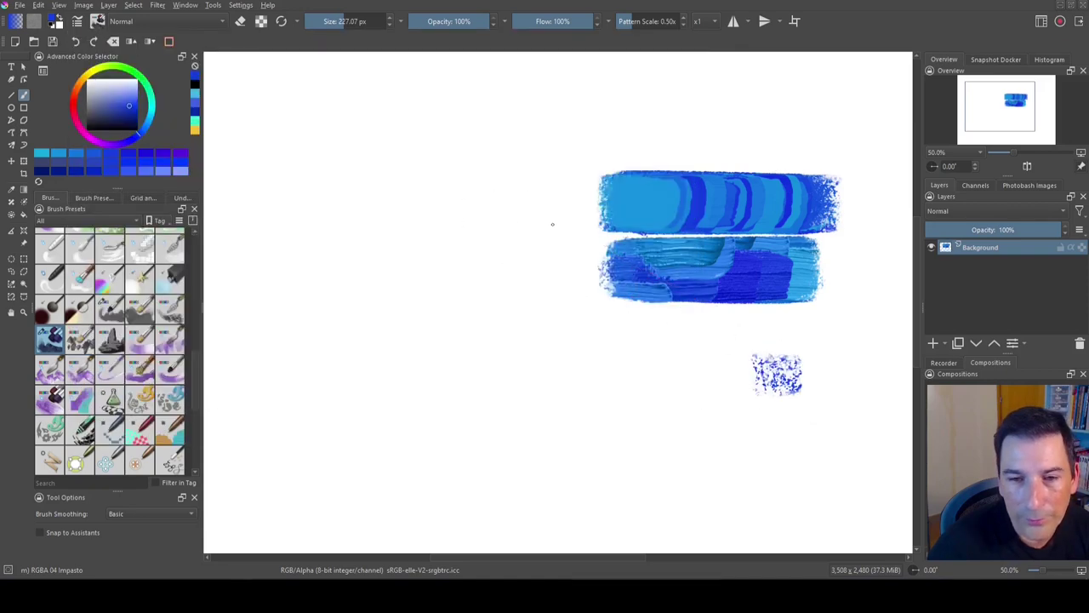
{"action": "key", "text": "ctrl+z"}
{"action": "mouse_move", "coordinate": [547, 207]}
{"action": "left_mouse_down"}
{"action": "mouse_move", "coordinate": [545, 255]}
{"action": "mouse_move", "coordinate": [486, 267]}
{"action": "mouse_move", "coordinate": [435, 223]}
{"action": "mouse_move", "coordinate": [377, 243]}
{"action": "mouse_move", "coordinate": [304, 218]}
{"action": "mouse_move", "coordinate": [280, 267]}
{"action": "left_mouse_up"}
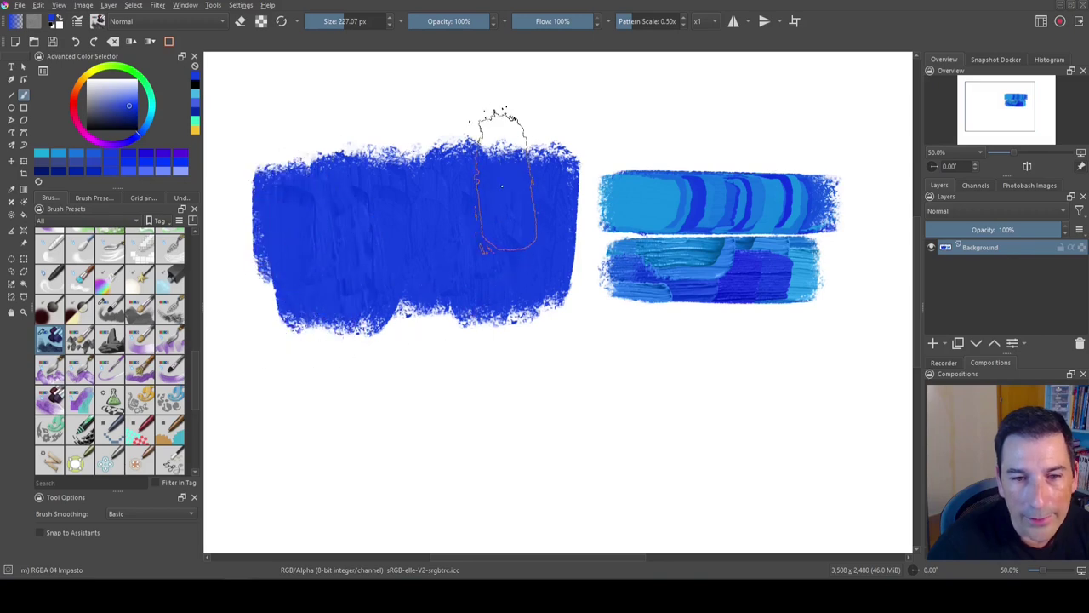
{"action": "mouse_move", "coordinate": [484, 216]}
{"action": "left_mouse_down"}
{"action": "mouse_move", "coordinate": [550, 216]}
{"action": "mouse_move", "coordinate": [306, 181]}
{"action": "mouse_move", "coordinate": [528, 198]}
{"action": "mouse_move", "coordinate": [319, 219]}
{"action": "mouse_move", "coordinate": [460, 236]}
{"action": "mouse_move", "coordinate": [425, 262]}
{"action": "mouse_move", "coordinate": [314, 282]}
{"action": "mouse_move", "coordinate": [483, 300]}
{"action": "left_mouse_up"}
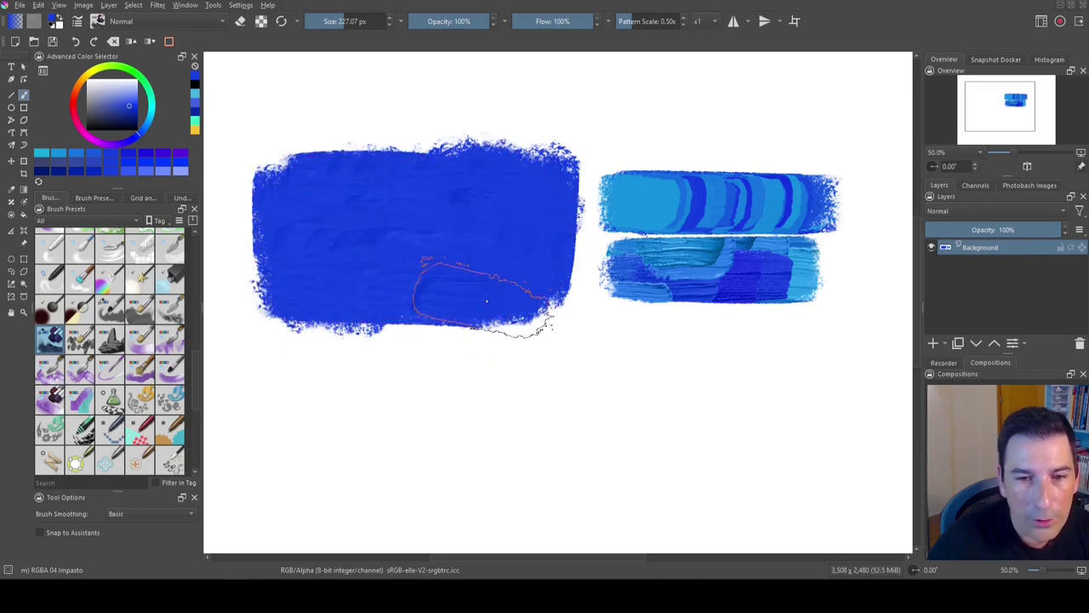
- Bend the Lightness Strength pressure curve down to 17% at 52% input and paint a wide area of strokes across the lower canvas
{"action": "left_click", "coordinate": [97, 21]}
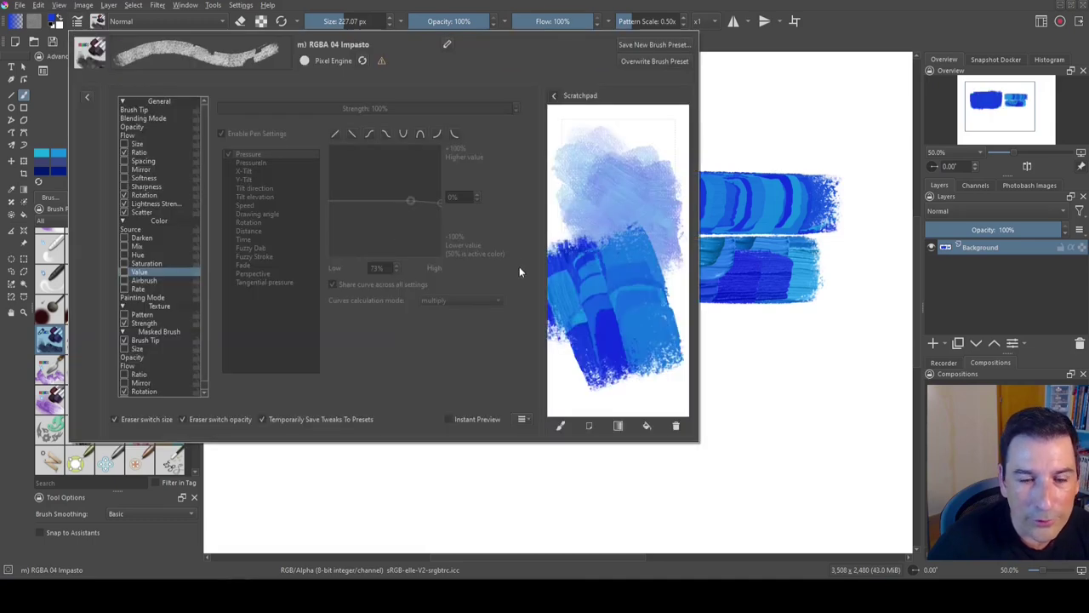
{"action": "left_click", "coordinate": [151, 204]}
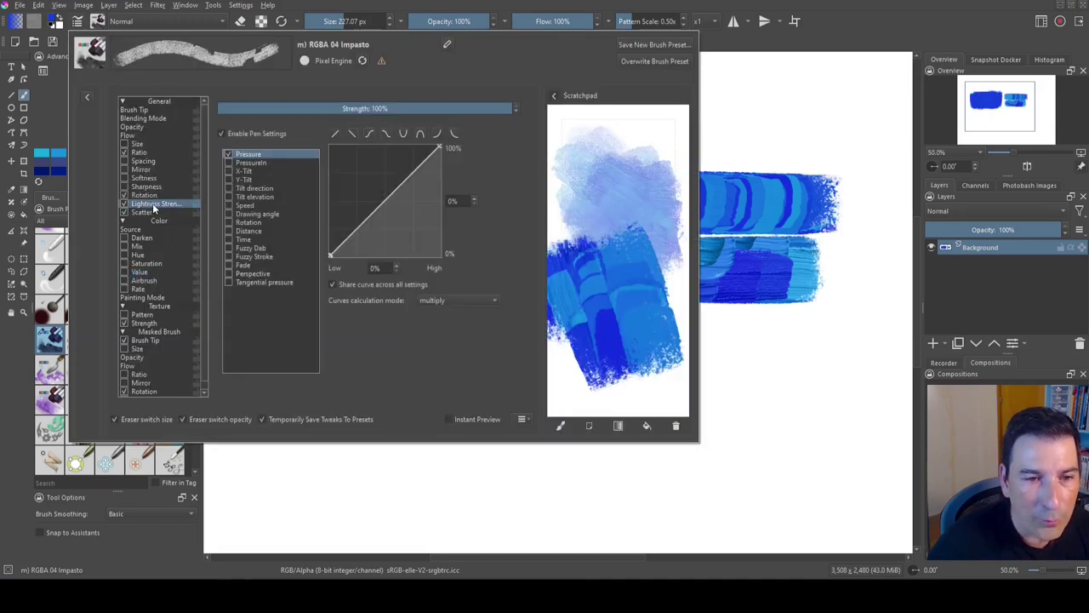
{"action": "left_click", "coordinate": [125, 205]}
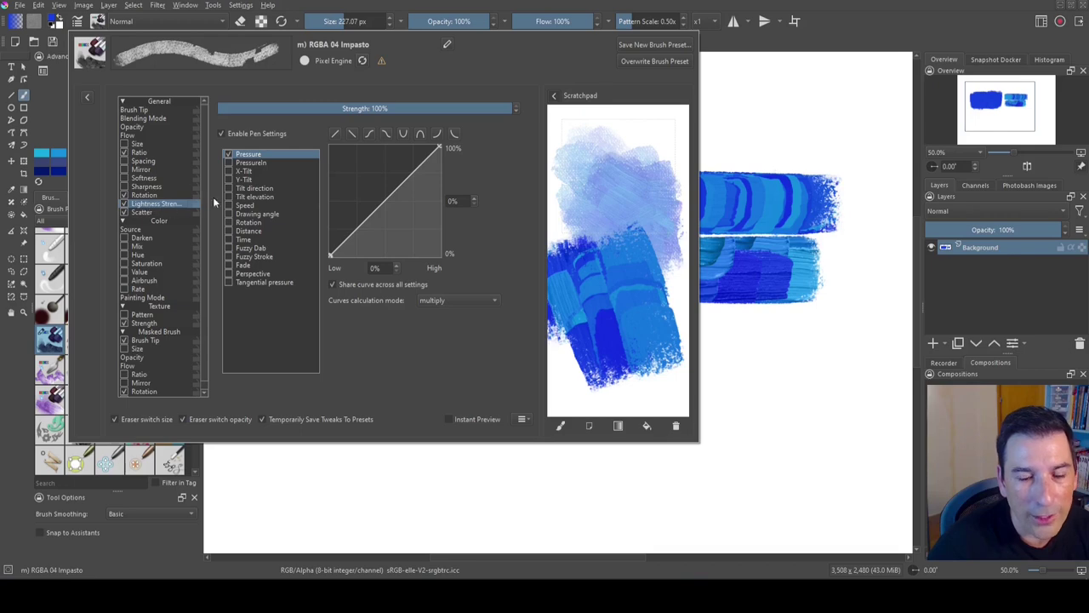
{"action": "left_click_drag", "start_coordinate": [371, 222], "coordinate": [387, 238]}
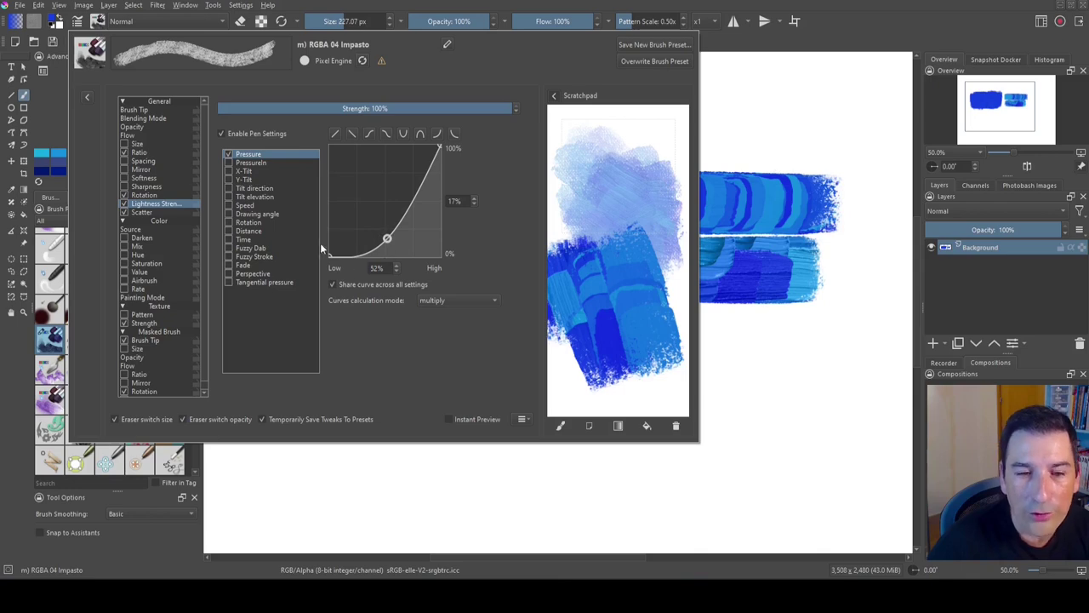
{"action": "left_click", "coordinate": [787, 345]}
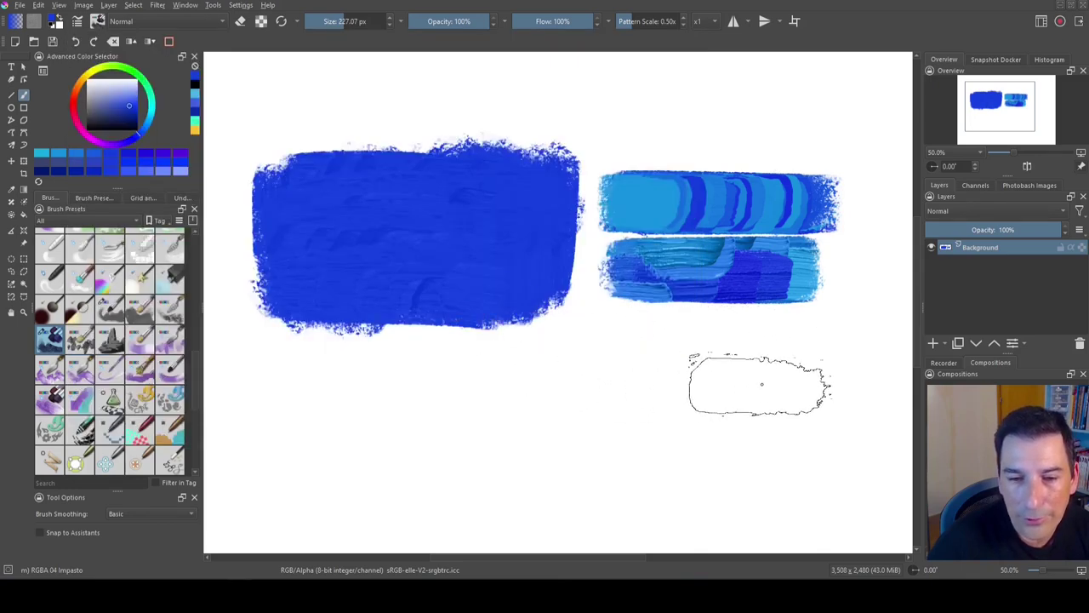
{"action": "left_click_drag", "start_coordinate": [740, 377], "coordinate": [304, 368]}
{"action": "mouse_move", "coordinate": [461, 377]}
{"action": "left_mouse_down"}
{"action": "mouse_move", "coordinate": [596, 388]}
{"action": "mouse_move", "coordinate": [692, 413]}
{"action": "mouse_move", "coordinate": [729, 437]}
{"action": "mouse_move", "coordinate": [460, 468]}
{"action": "mouse_move", "coordinate": [680, 472]}
{"action": "mouse_move", "coordinate": [690, 443]}
{"action": "mouse_move", "coordinate": [651, 438]}
{"action": "mouse_move", "coordinate": [647, 426]}
{"action": "mouse_move", "coordinate": [570, 400]}
{"action": "mouse_move", "coordinate": [489, 449]}
{"action": "mouse_move", "coordinate": [499, 419]}
{"action": "mouse_move", "coordinate": [467, 389]}
{"action": "mouse_move", "coordinate": [655, 317]}
{"action": "mouse_move", "coordinate": [651, 361]}
{"action": "mouse_move", "coordinate": [502, 366]}
{"action": "mouse_move", "coordinate": [632, 364]}
{"action": "mouse_move", "coordinate": [740, 340]}
{"action": "mouse_move", "coordinate": [664, 443]}
{"action": "mouse_move", "coordinate": [680, 477]}
{"action": "mouse_move", "coordinate": [425, 510]}
{"action": "mouse_move", "coordinate": [476, 459]}
{"action": "mouse_move", "coordinate": [366, 412]}
{"action": "mouse_move", "coordinate": [313, 345]}
{"action": "mouse_move", "coordinate": [851, 383]}
{"action": "left_mouse_up"}
- Select the RGBA-wet 04 Flat-Points preset and open its brush settings
{"action": "left_click", "coordinate": [79, 369]}
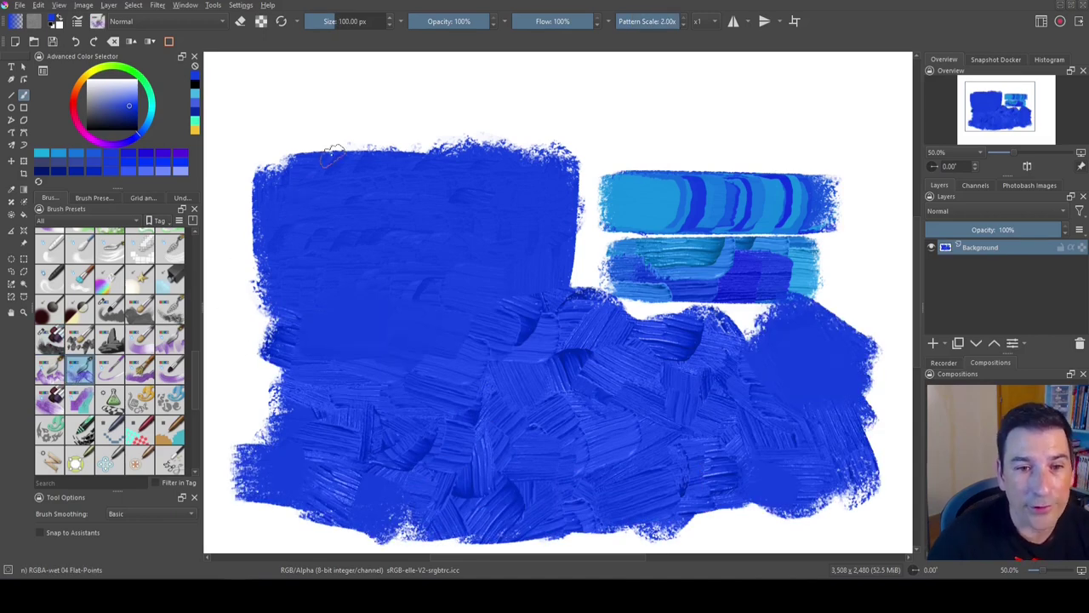
{"action": "left_click", "coordinate": [77, 21]}
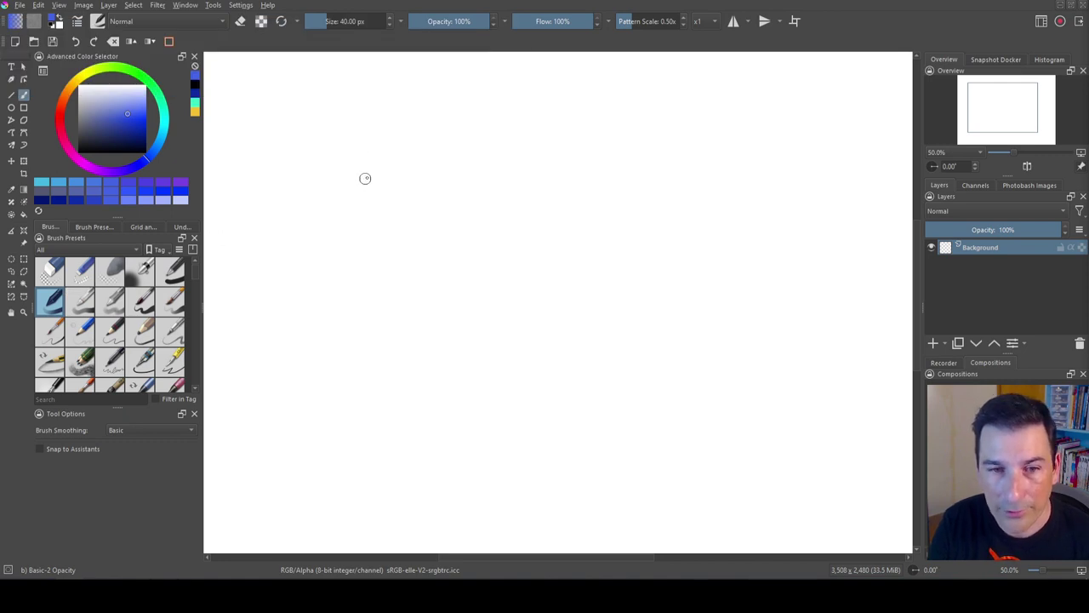
- Enlarge the Basic-2 Opacity brush to 141.98 px and paint a horizontal stroke across the upper canvas
{"action": "left_click_drag", "start_coordinate": [384, 173], "coordinate": [425, 173], "text": "shift"}
{"action": "left_click_drag", "start_coordinate": [317, 155], "coordinate": [788, 150]}
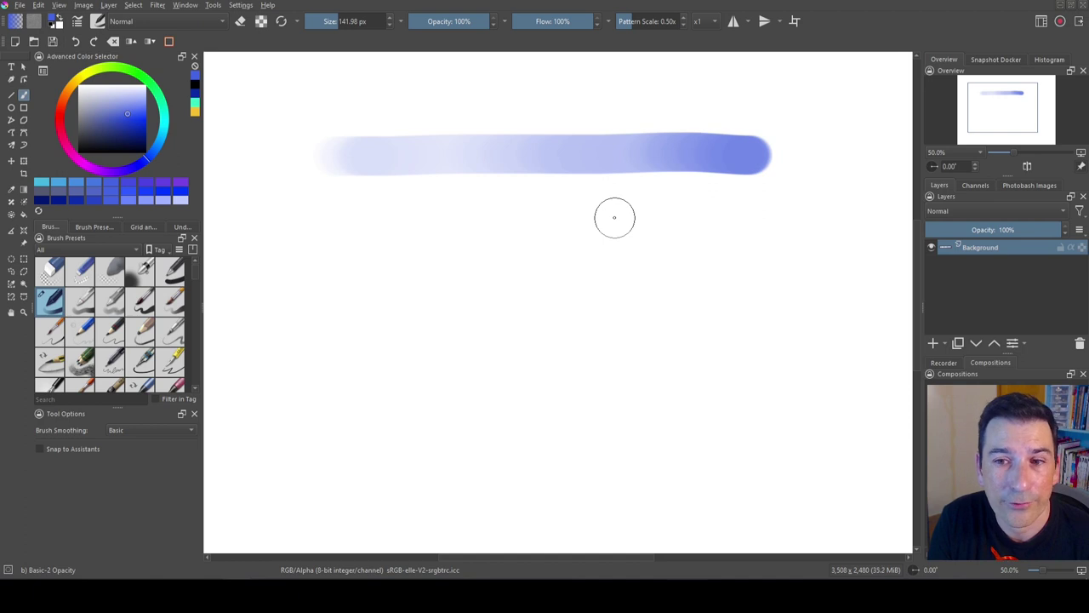
- Widen the brush tip's manual spacing and enable the Scatter option
{"action": "key", "text": "F5"}
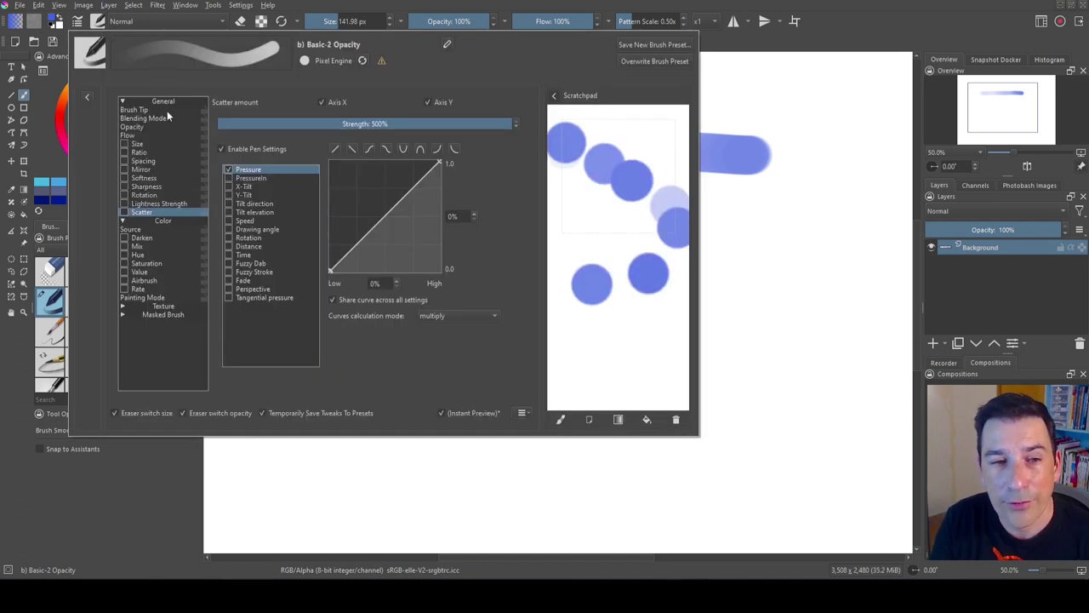
{"action": "left_click", "coordinate": [155, 108]}
{"action": "left_click", "coordinate": [338, 297]}
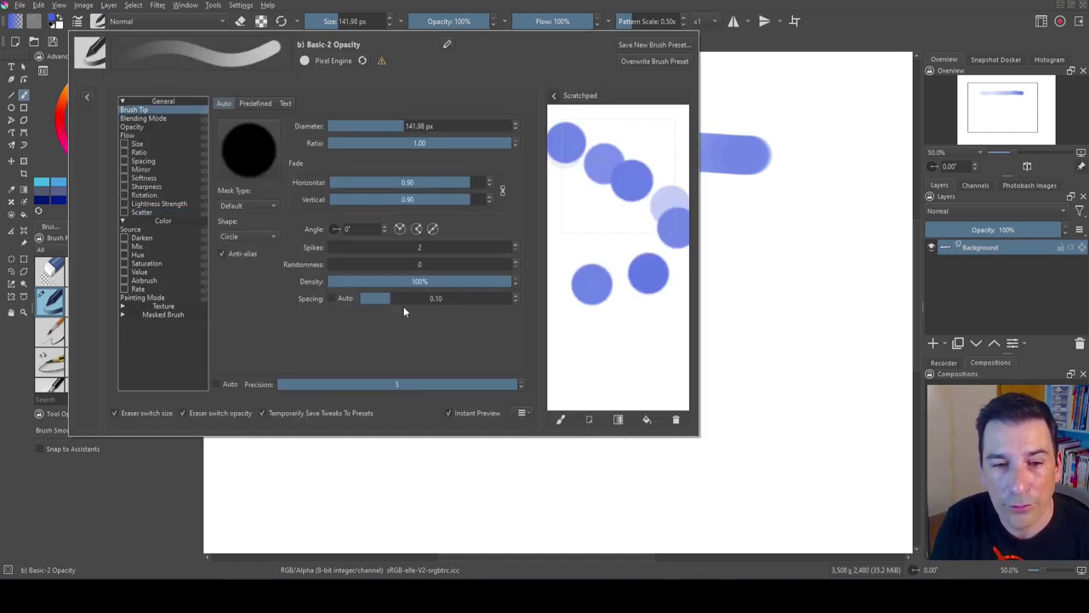
{"action": "left_click_drag", "start_coordinate": [385, 298], "coordinate": [428, 301]}
{"action": "left_click", "coordinate": [124, 212]}
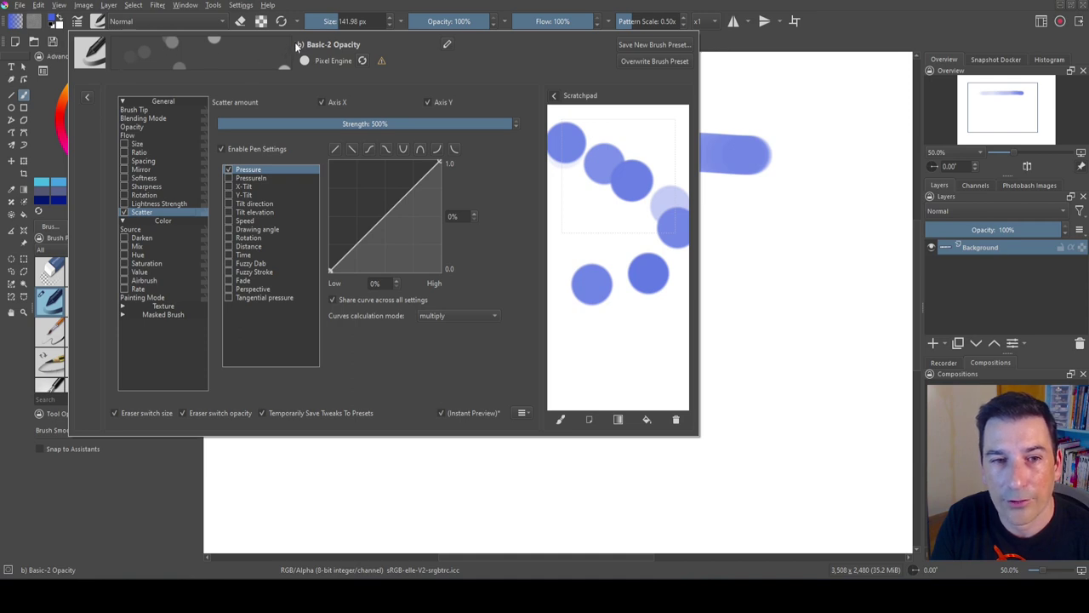
- Paint scattered test strokes across the canvas below the first stroke, then undo them
{"action": "left_click", "coordinate": [761, 281]}
{"action": "mouse_move", "coordinate": [769, 204]}
{"action": "left_mouse_down"}
{"action": "mouse_move", "coordinate": [693, 391]}
{"action": "mouse_move", "coordinate": [499, 185]}
{"action": "mouse_move", "coordinate": [398, 162]}
{"action": "mouse_move", "coordinate": [576, 425]}
{"action": "mouse_move", "coordinate": [782, 298]}
{"action": "mouse_move", "coordinate": [737, 170]}
{"action": "mouse_move", "coordinate": [560, 115]}
{"action": "mouse_move", "coordinate": [761, 312]}
{"action": "mouse_move", "coordinate": [379, 366]}
{"action": "left_mouse_up"}
{"action": "key", "text": "ctrl+z"}
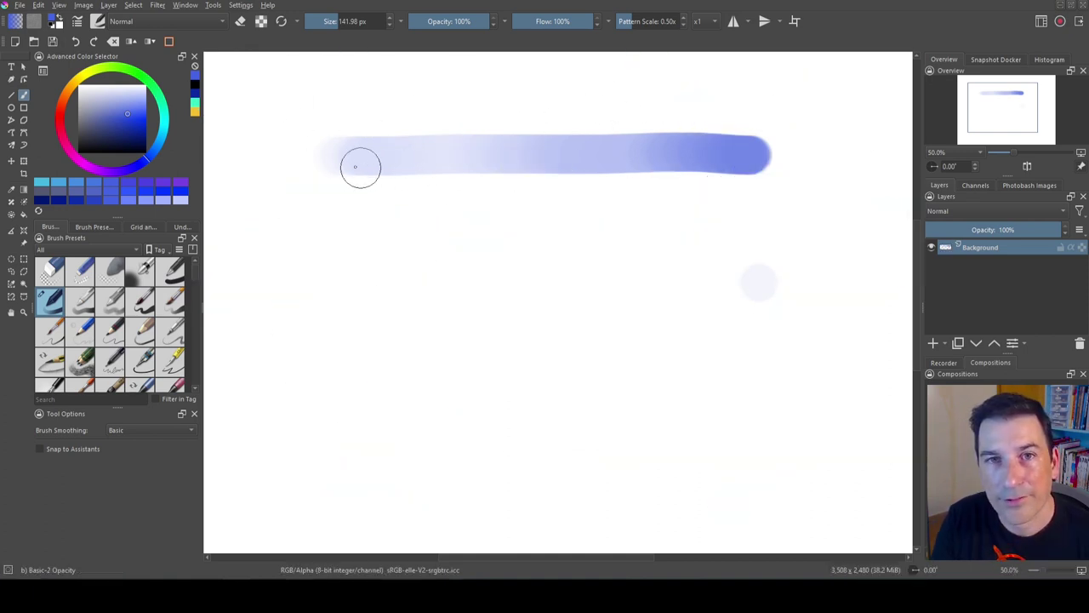
- Reduce the Scatter strength to 44%
{"action": "key", "text": "F5"}
{"action": "left_click_drag", "start_coordinate": [349, 125], "coordinate": [239, 125]}
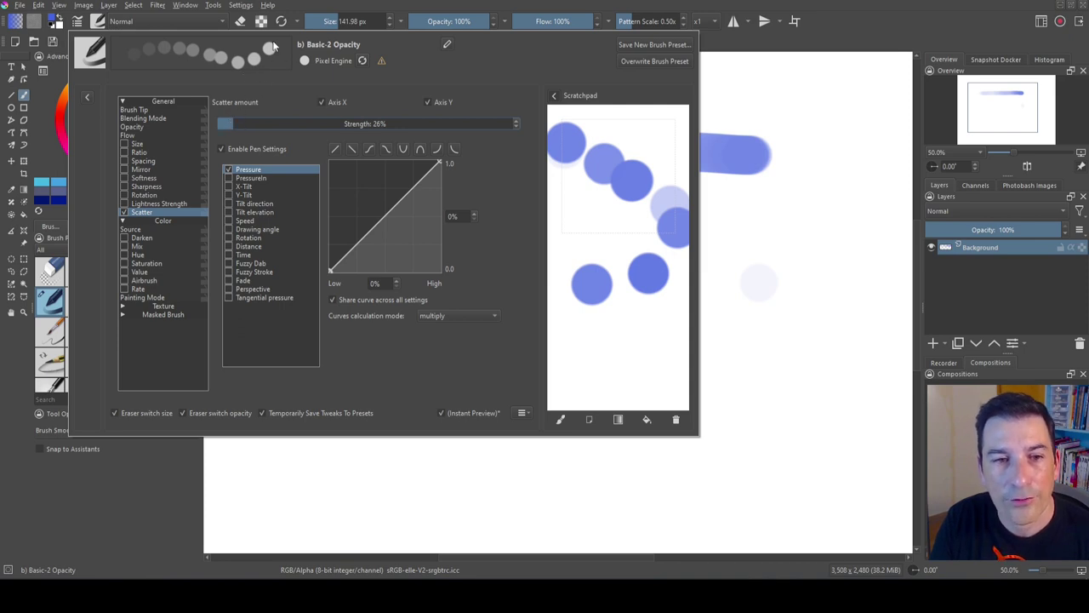
{"action": "left_click_drag", "start_coordinate": [241, 123], "coordinate": [260, 90]}
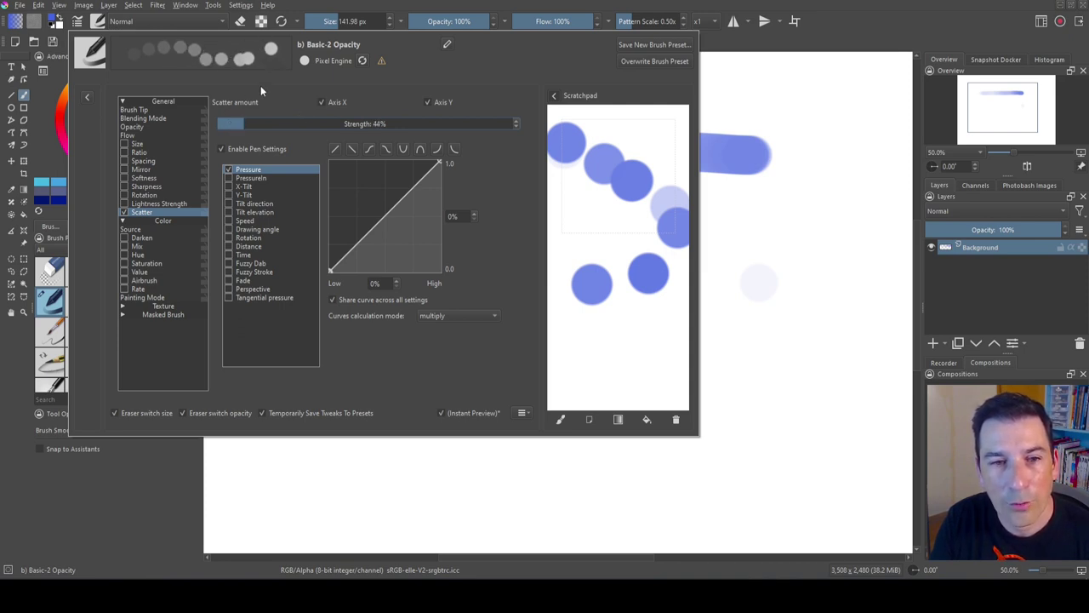
- Turn off Axis X scattering and paint a horizontal row of dabs beneath the first stroke
{"action": "left_click", "coordinate": [320, 102]}
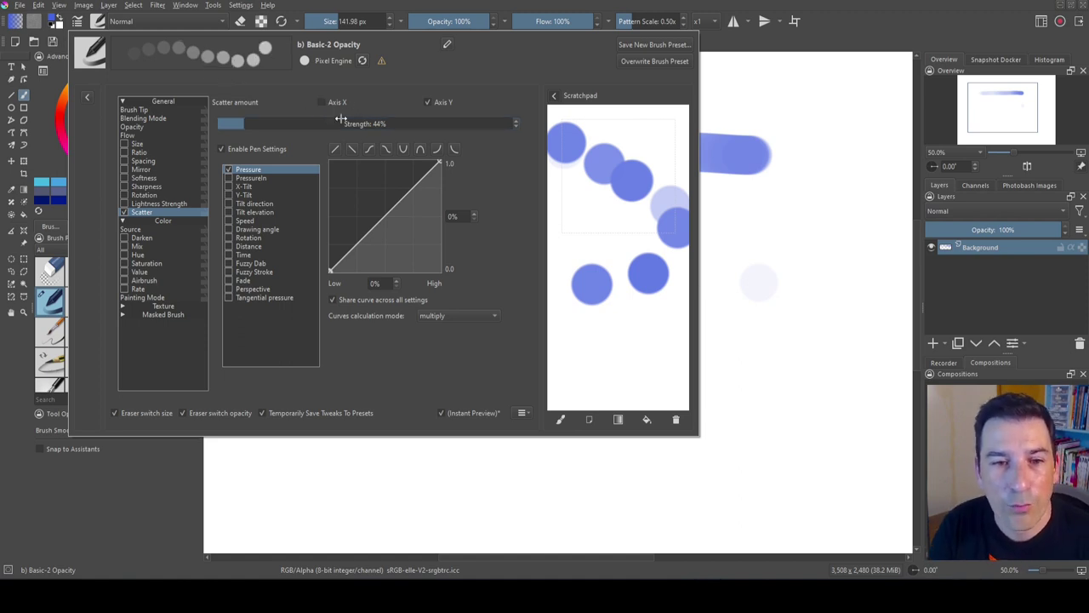
{"action": "left_click", "coordinate": [729, 283]}
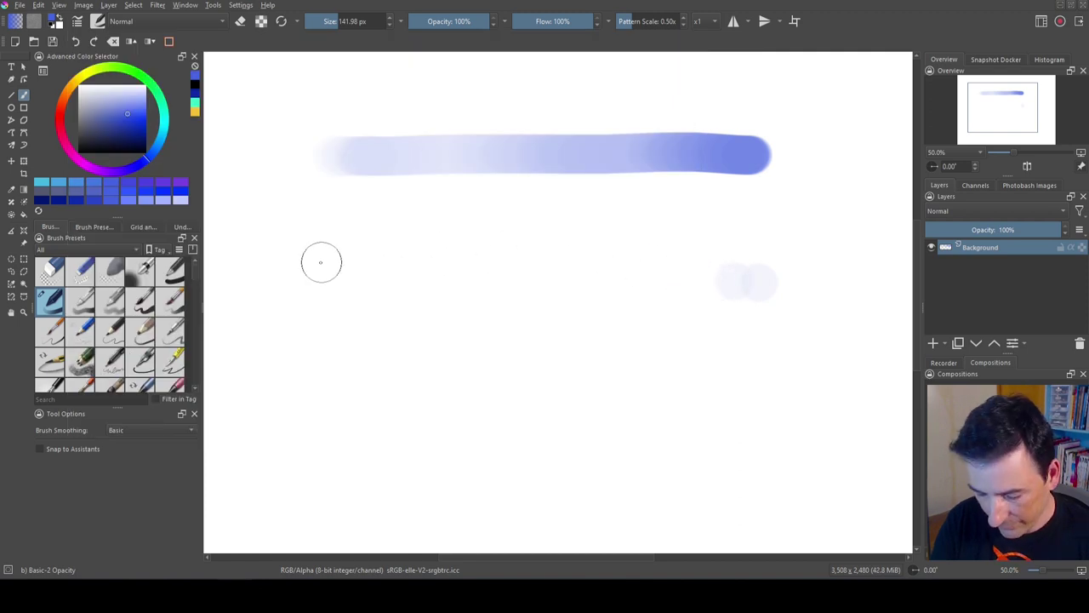
{"action": "mouse_move", "coordinate": [334, 261]}
{"action": "left_mouse_down"}
{"action": "mouse_move", "coordinate": [539, 251]}
{"action": "mouse_move", "coordinate": [730, 259]}
{"action": "left_mouse_up"}
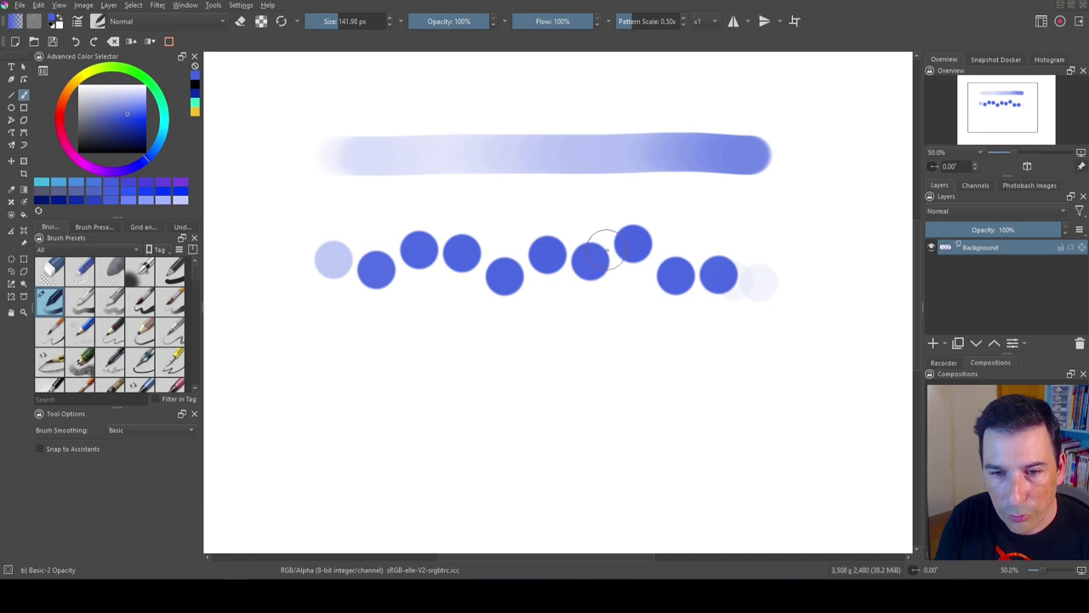
- Turn Axis X scattering back on and paint another horizontal row of dabs beneath the existing rows
{"action": "key", "text": "F5"}
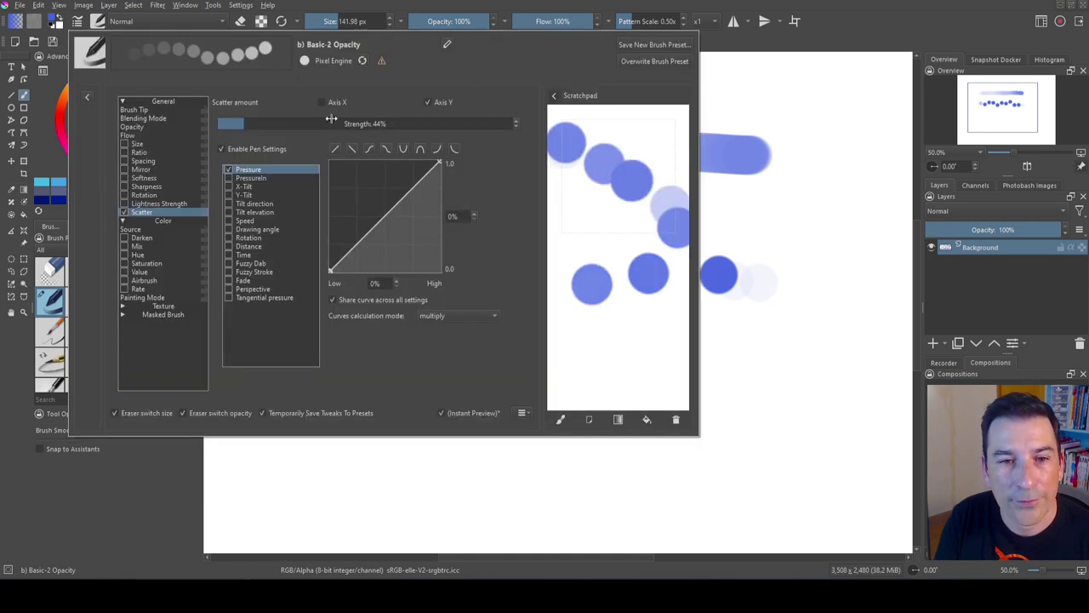
{"action": "left_click", "coordinate": [321, 102]}
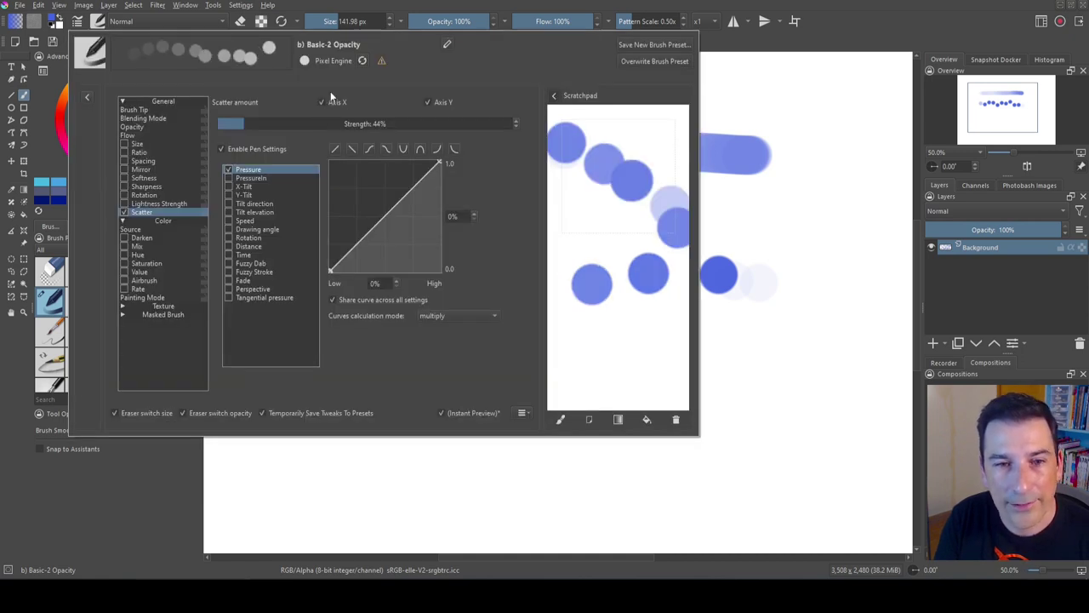
{"action": "left_click", "coordinate": [656, 449]}
{"action": "left_click_drag", "start_coordinate": [329, 340], "coordinate": [732, 341]}
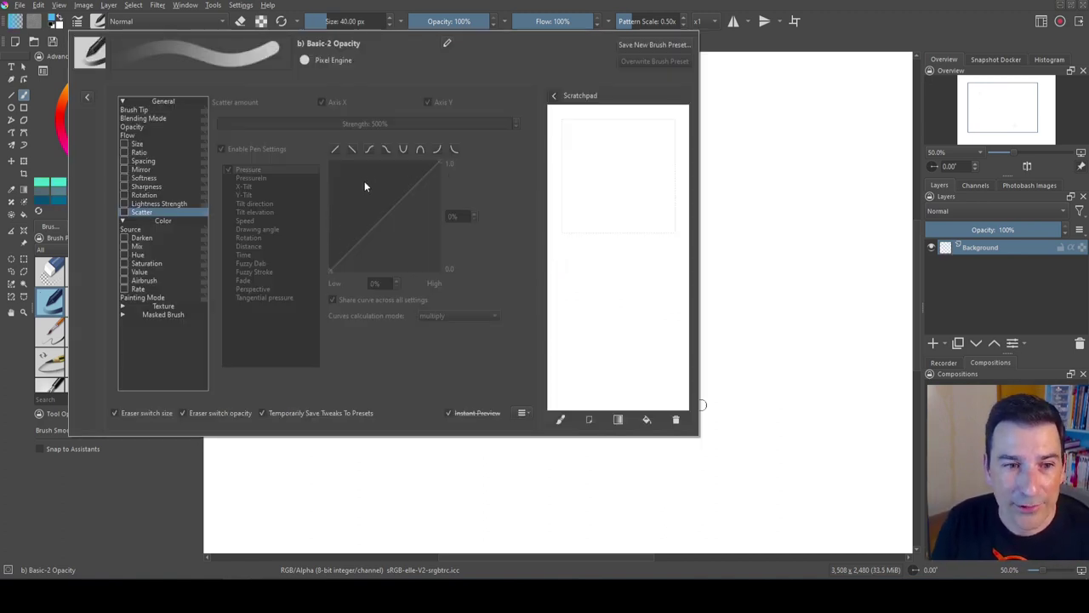
- Enable Scatter for the 40 px brush at 500% strength and paint scattered strokes back and forth across the upper canvas
{"action": "left_click", "coordinate": [123, 212]}
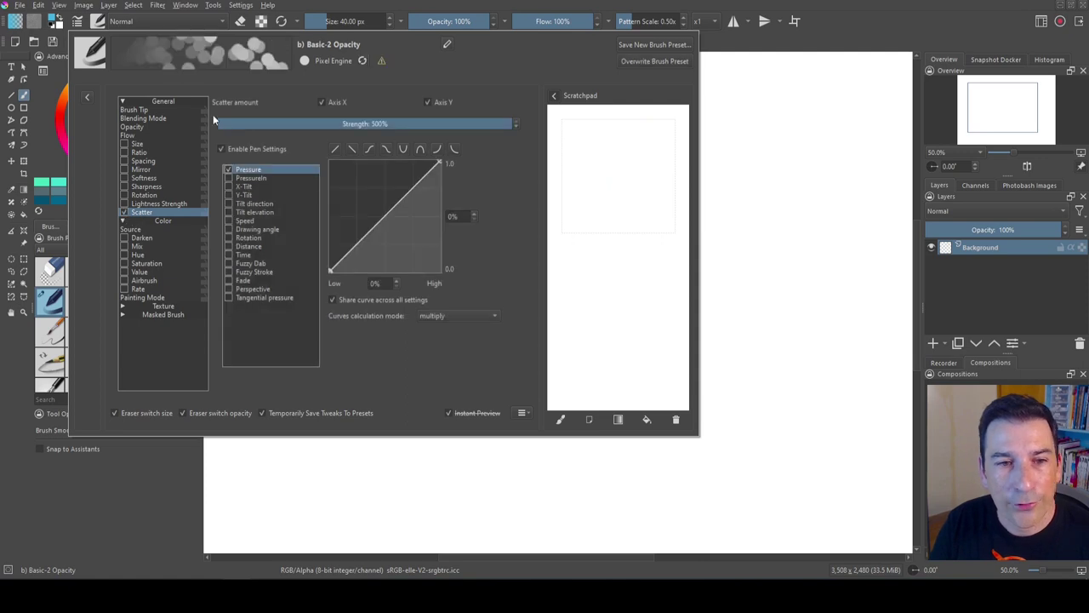
{"action": "left_click", "coordinate": [731, 204]}
{"action": "left_click_drag", "start_coordinate": [778, 158], "coordinate": [268, 164]}
{"action": "left_click_drag", "start_coordinate": [770, 165], "coordinate": [251, 161]}
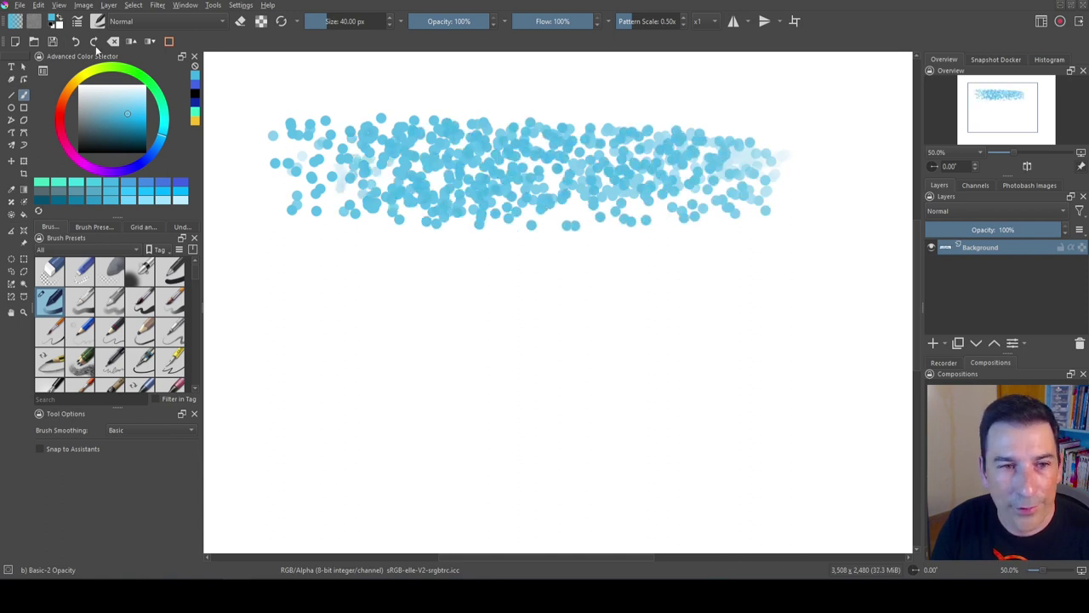
- Switch the Scatter sensor from Pressure to Fuzzy Dab
{"action": "left_click", "coordinate": [77, 21]}
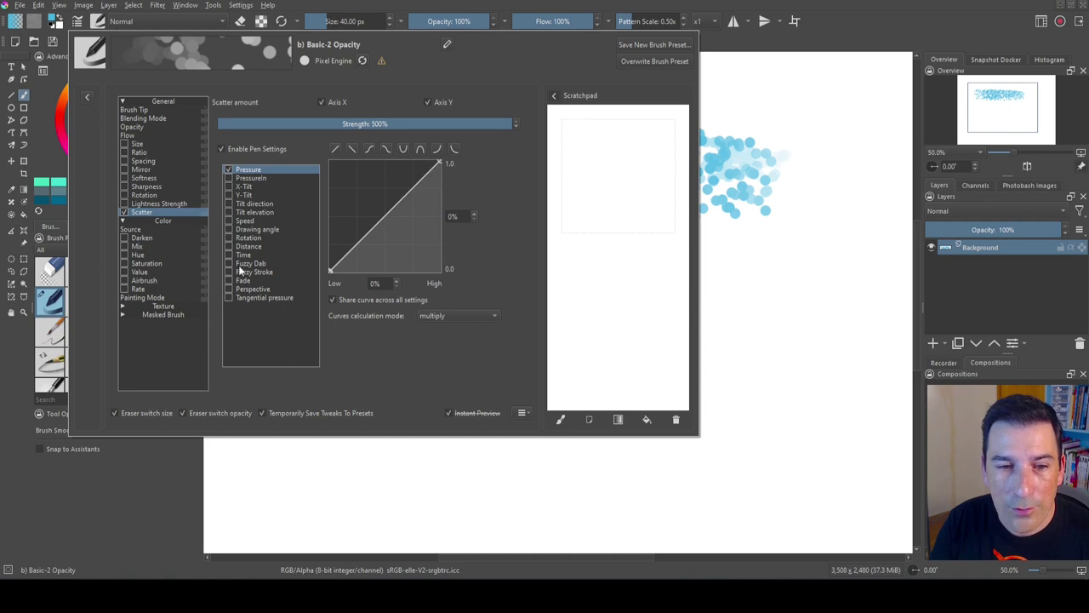
{"action": "left_click", "coordinate": [243, 264]}
{"action": "left_click", "coordinate": [228, 264]}
{"action": "left_click", "coordinate": [228, 170]}
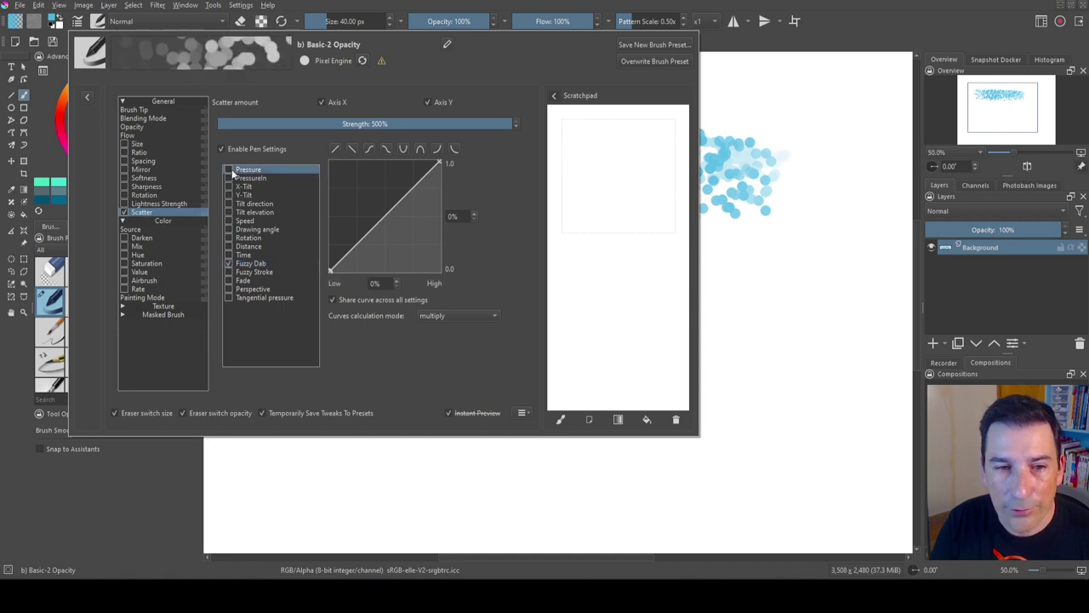
{"action": "left_click", "coordinate": [242, 264]}
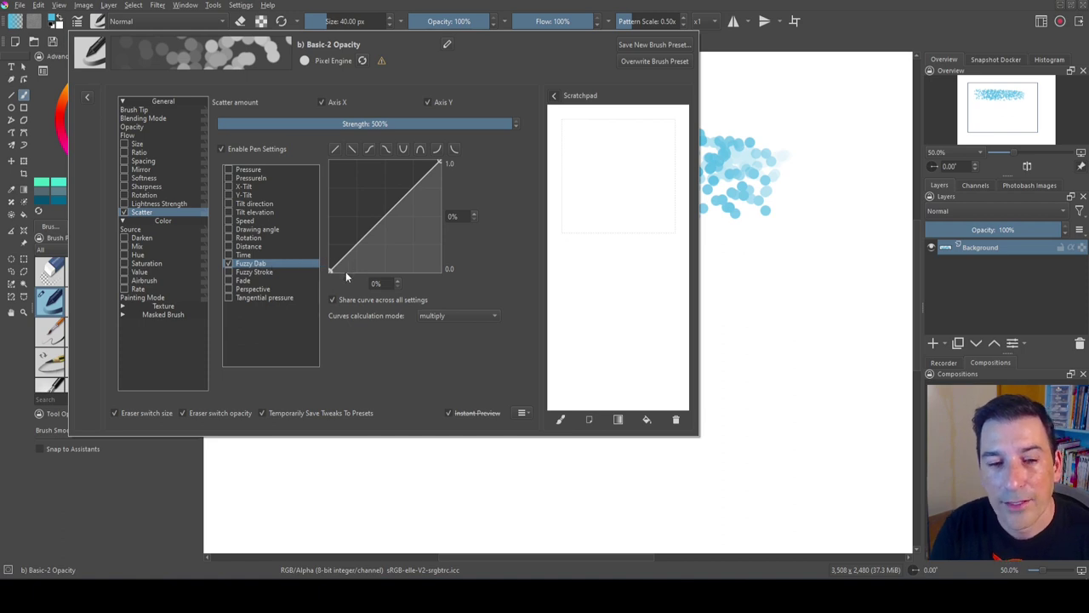
- Shape the Fuzzy Dab curve into a vertical step at about 52% and paint a test stroke below the scattered band
{"action": "left_click_drag", "start_coordinate": [328, 271], "coordinate": [415, 271]}
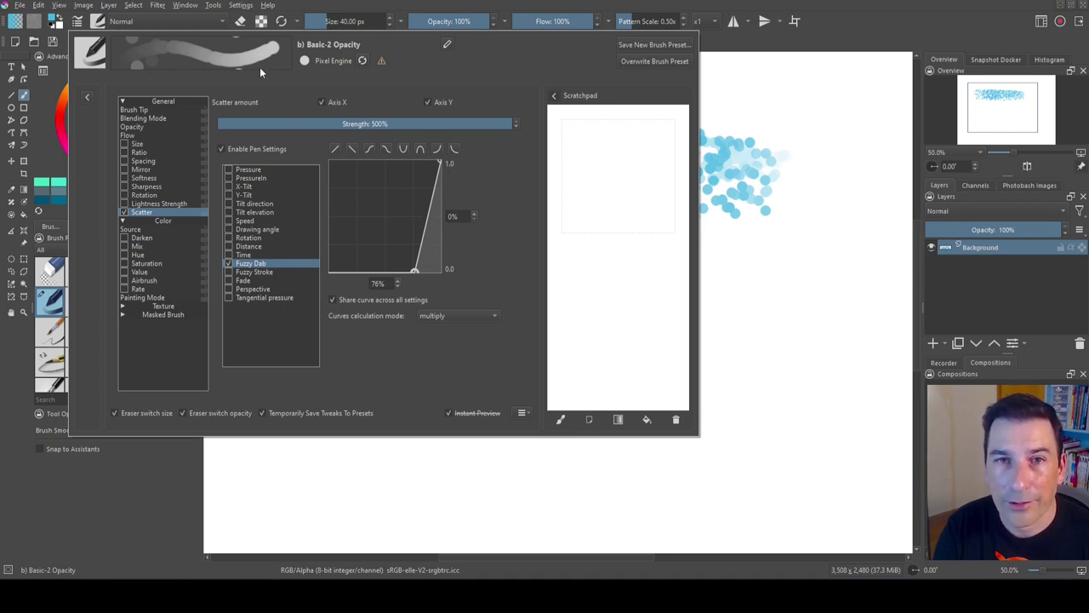
{"action": "left_click_drag", "start_coordinate": [415, 270], "coordinate": [386, 271]}
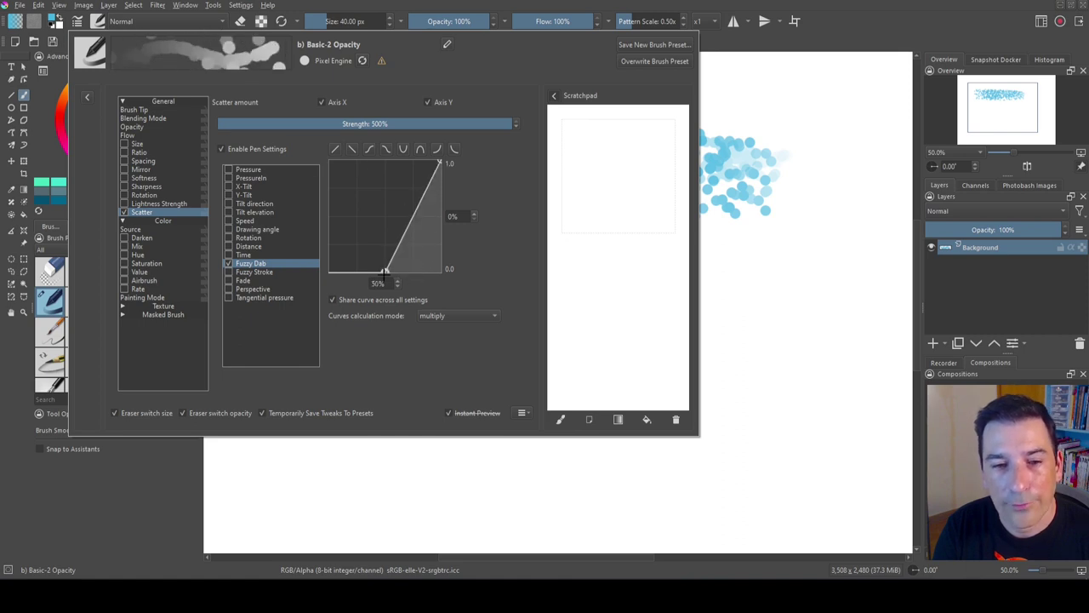
{"action": "left_click", "coordinate": [439, 160]}
{"action": "left_click_drag", "start_coordinate": [438, 160], "coordinate": [383, 162]}
{"action": "mouse_move", "coordinate": [800, 280]}
{"action": "left_mouse_down"}
{"action": "mouse_move", "coordinate": [632, 302]}
{"action": "mouse_move", "coordinate": [296, 290]}
{"action": "left_mouse_up"}
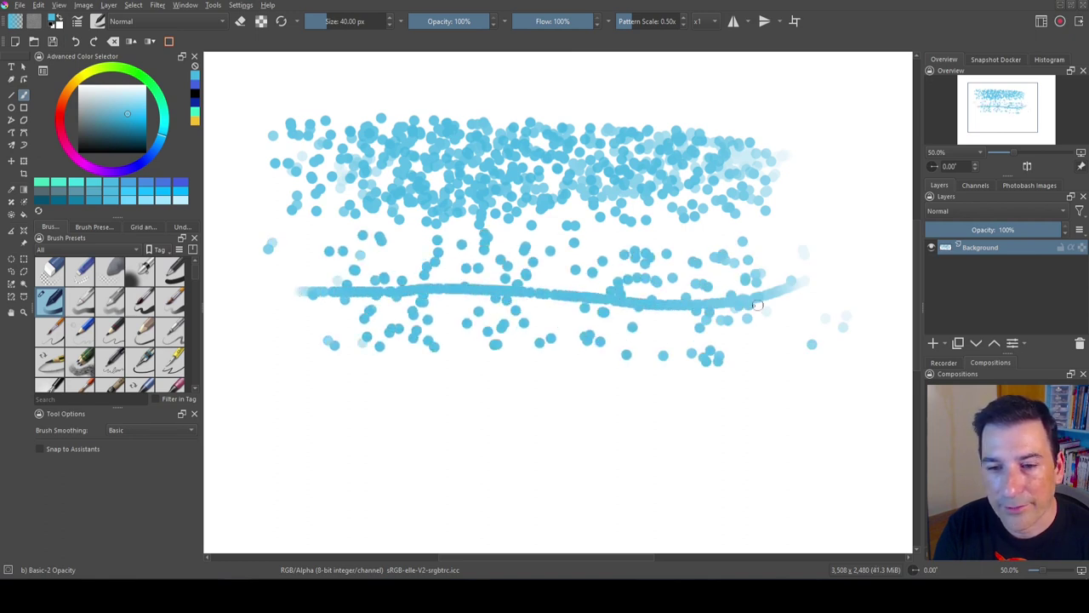
- Move both points of the Scatter Fuzzy Dab curve so its vertical step sits at about 90%
{"action": "left_click", "coordinate": [97, 22]}
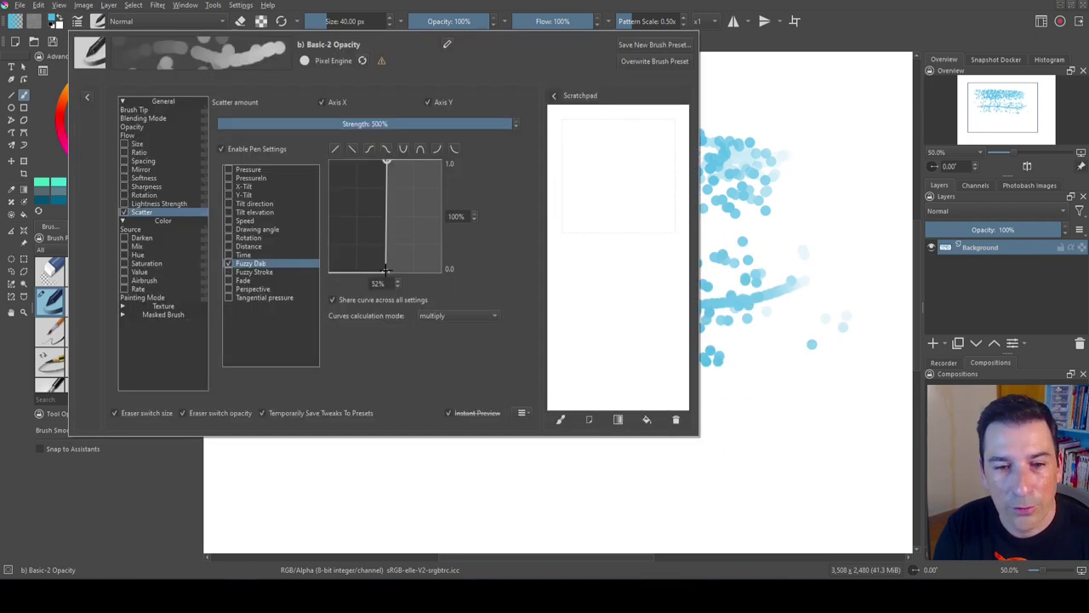
{"action": "left_click_drag", "start_coordinate": [387, 161], "coordinate": [430, 161]}
{"action": "left_click_drag", "start_coordinate": [387, 271], "coordinate": [431, 271]}
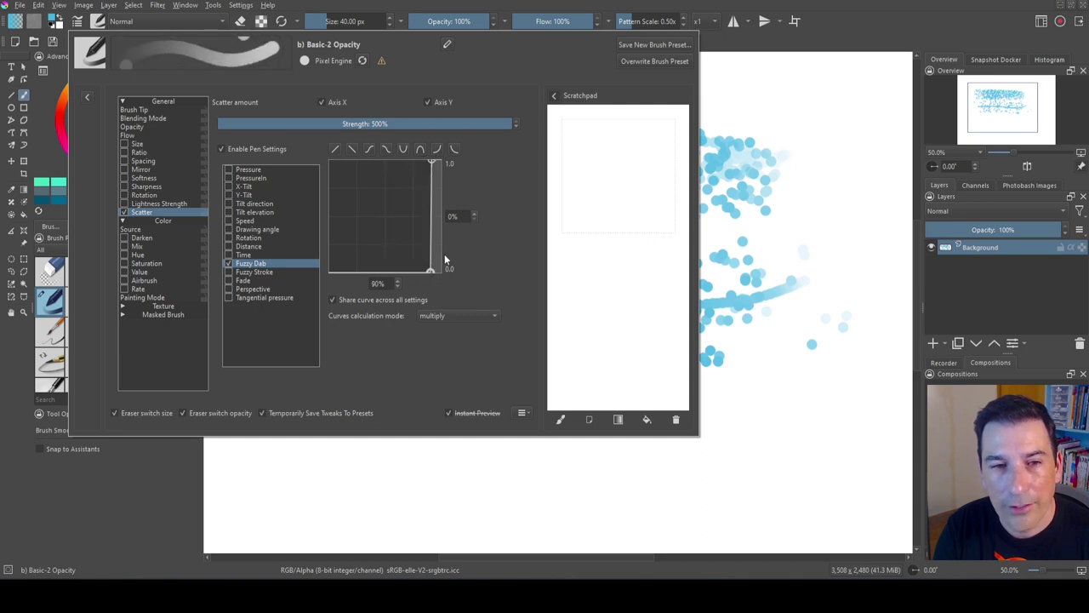
- Paint a test stroke across the lower canvas beneath the other strokes and undo it
{"action": "left_click", "coordinate": [793, 415]}
{"action": "mouse_move", "coordinate": [799, 420]}
{"action": "left_mouse_down"}
{"action": "mouse_move", "coordinate": [762, 434]}
{"action": "mouse_move", "coordinate": [627, 440]}
{"action": "mouse_move", "coordinate": [416, 427]}
{"action": "mouse_move", "coordinate": [291, 434]}
{"action": "left_mouse_up"}
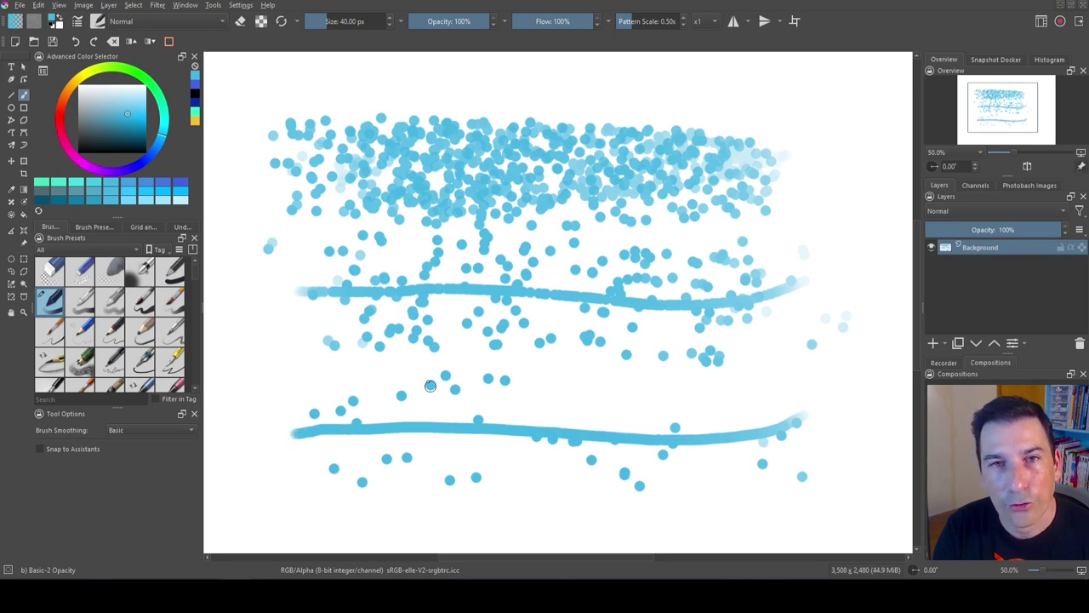
{"action": "key", "text": "ctrl+z"}
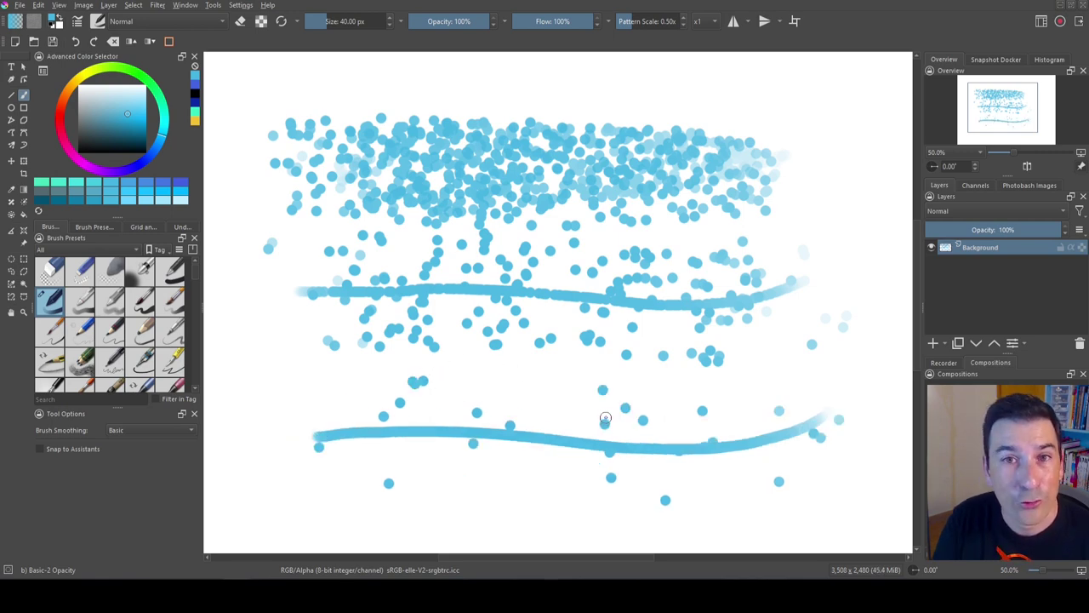
- Enable the Size option, add the Fuzzy Dab sensor alongside Pressure, and reset the shared curve to linear
{"action": "left_click", "coordinate": [76, 21]}
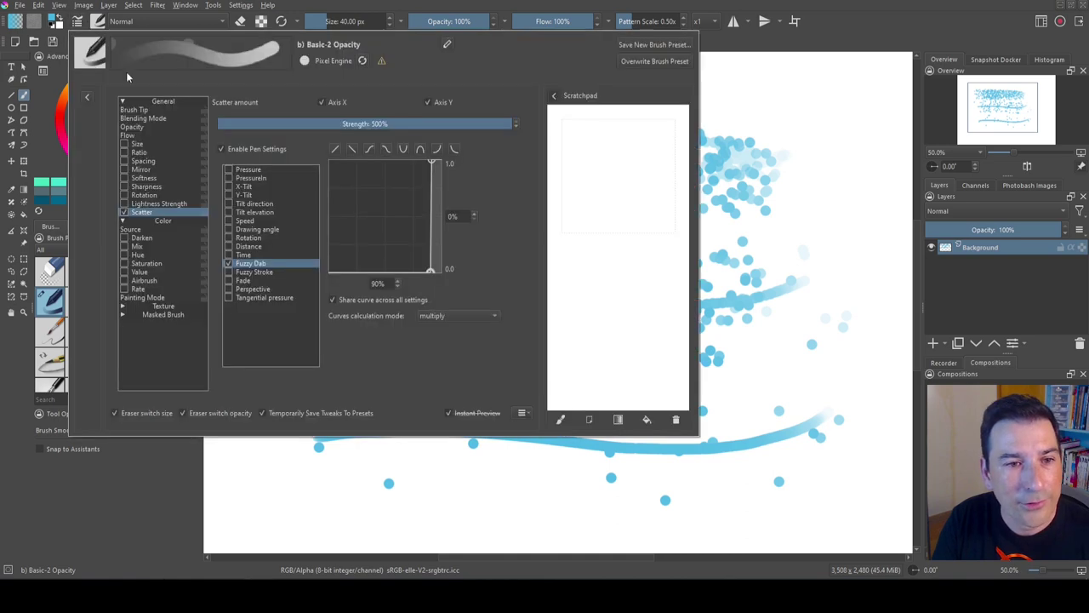
{"action": "left_click", "coordinate": [139, 143]}
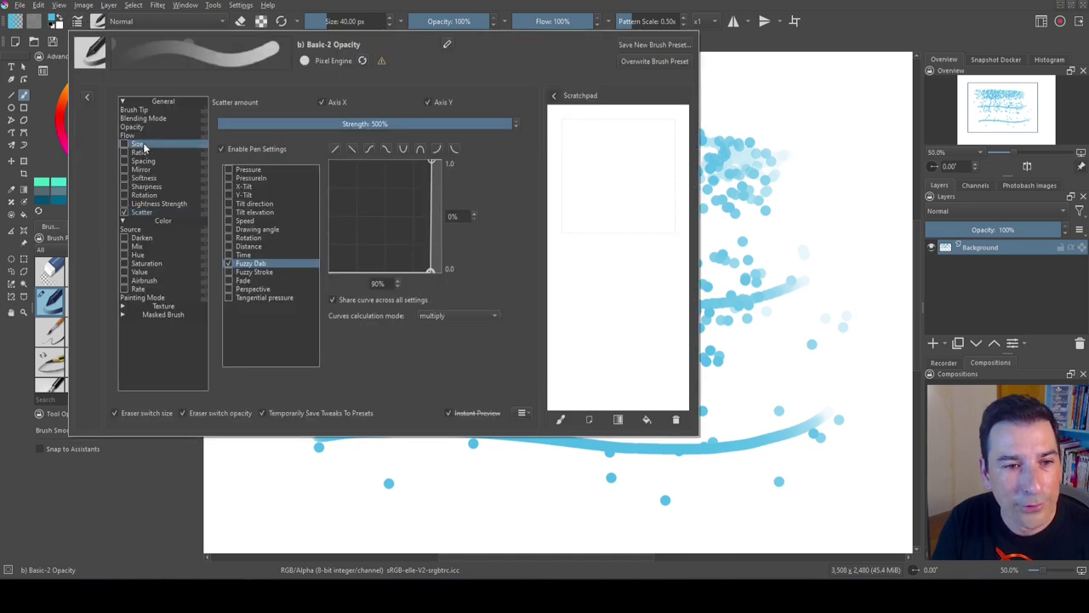
{"action": "left_click", "coordinate": [228, 239]}
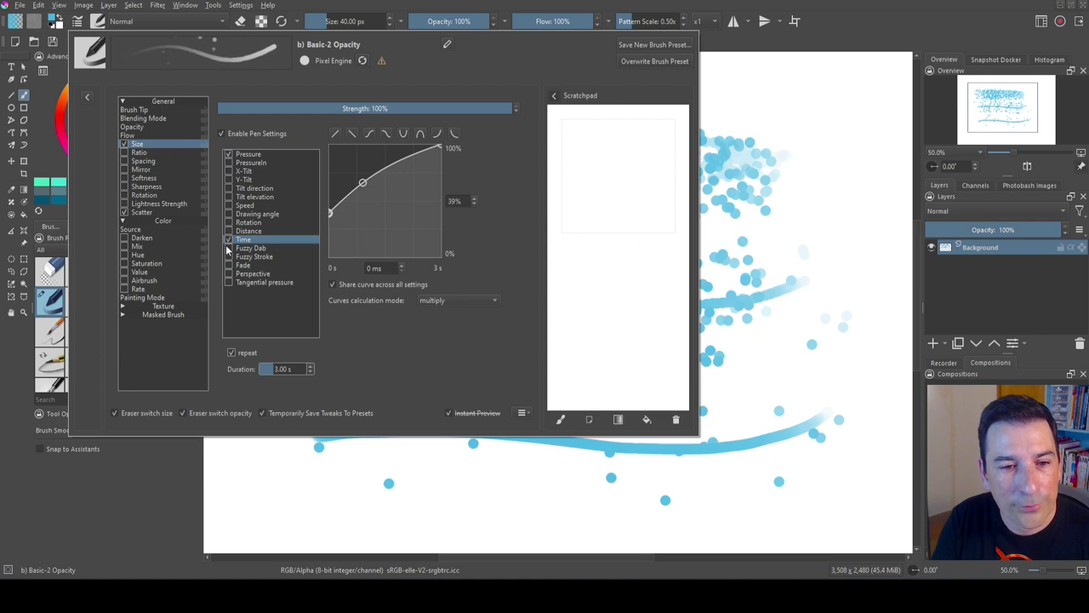
{"action": "left_click", "coordinate": [228, 248]}
{"action": "left_click", "coordinate": [228, 239]}
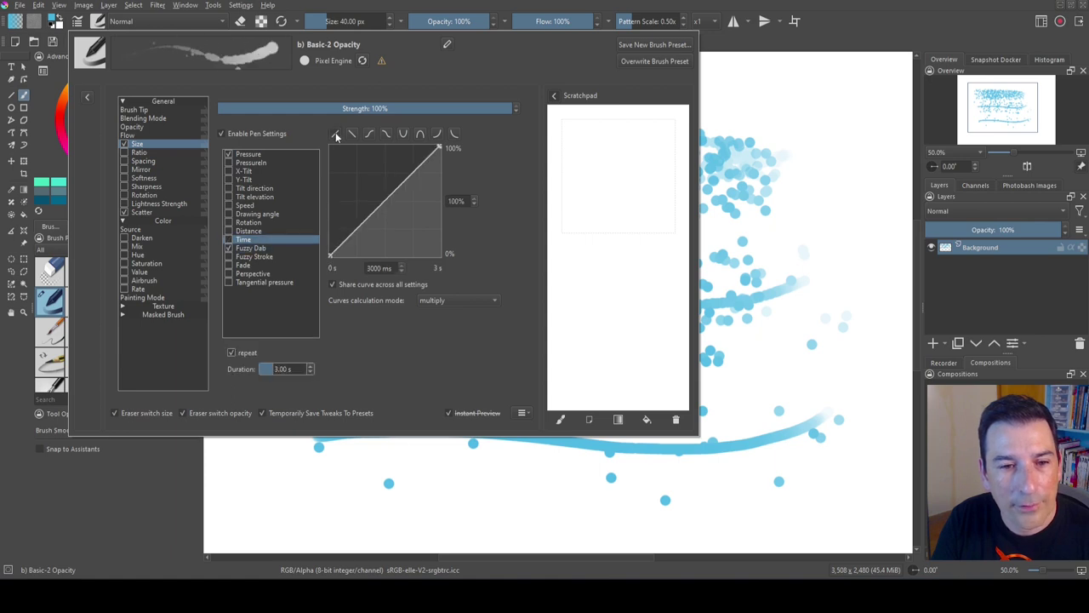
{"action": "left_click", "coordinate": [271, 249]}
{"action": "key", "text": "Escape"}
- Replace the lowest test stroke with a new wavy one painted using random dab sizes
{"action": "key", "text": "ctrl+z"}
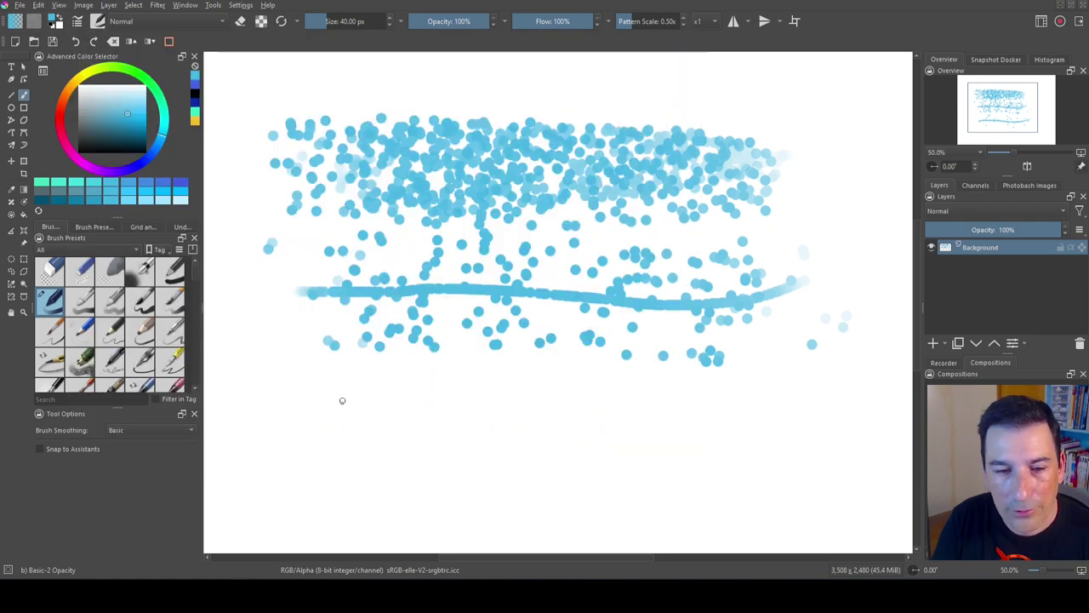
{"action": "left_click_drag", "start_coordinate": [279, 416], "coordinate": [804, 416]}
{"action": "key", "text": "ctrl+z"}
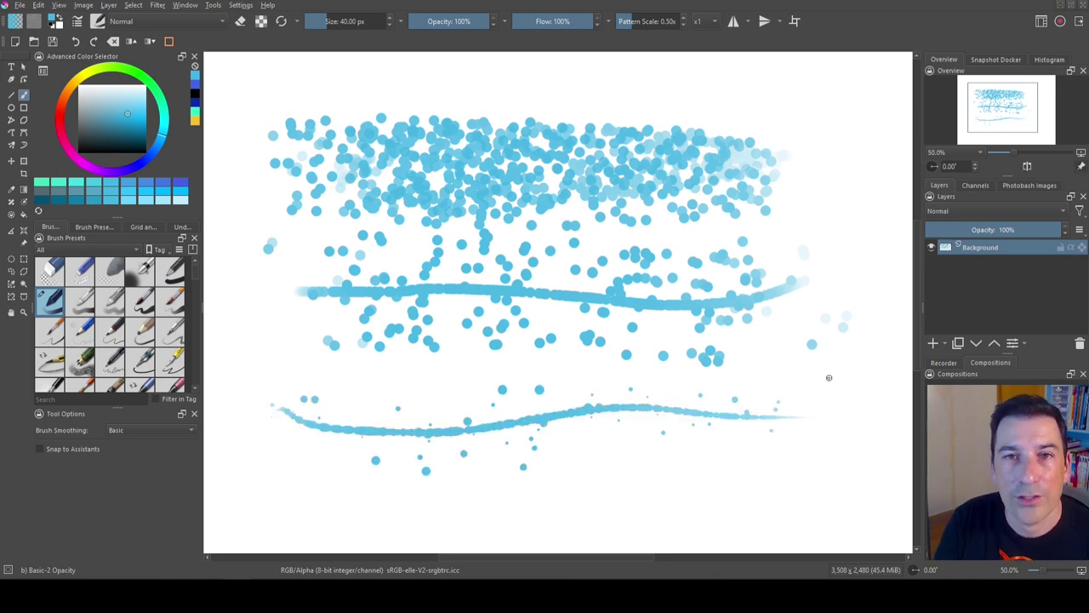